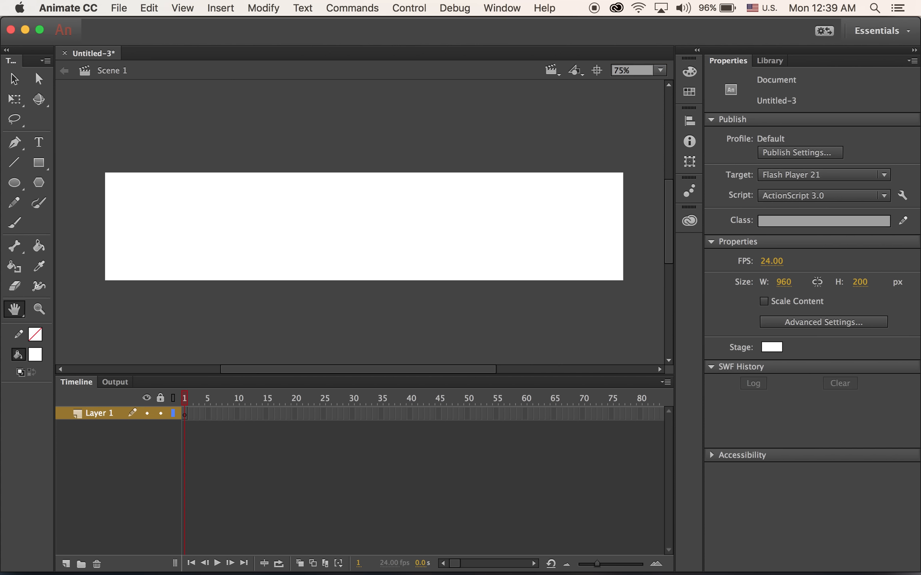
# Step: Switch to Photoshop and check the crop dimensions and Save for Web settings of img3.jpg without saving
pyautogui.moveTo(234, 555)
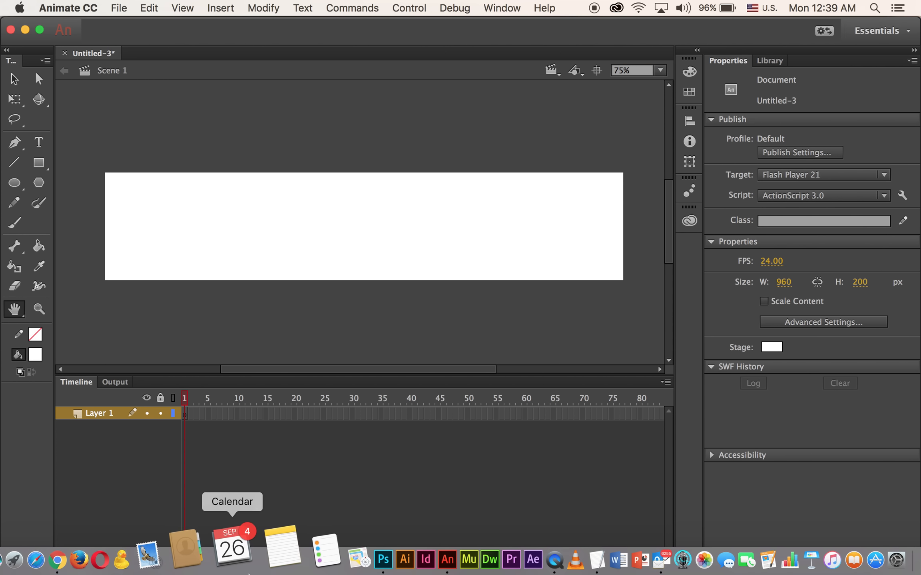
pyautogui.click(329, 545)
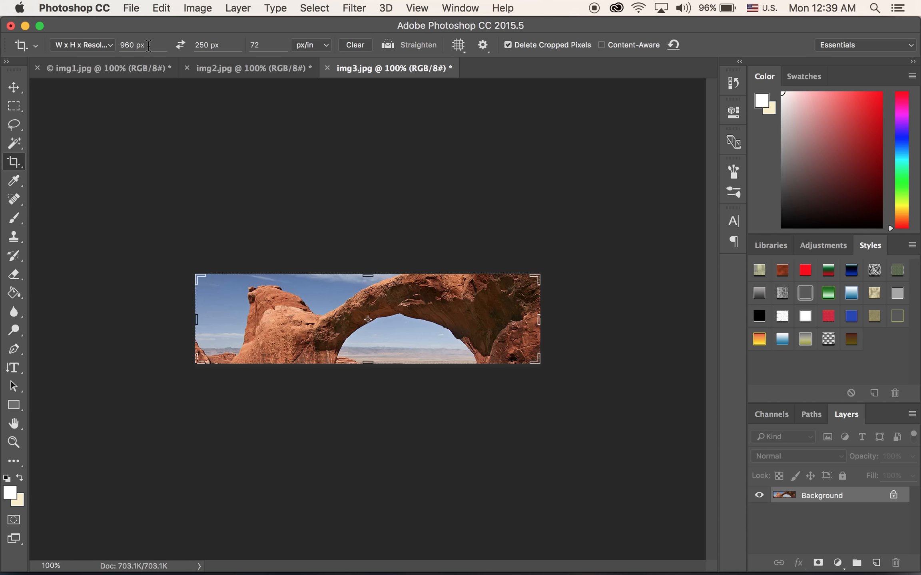
pyautogui.click(149, 45)
pyautogui.click(220, 45)
pyautogui.press('super+alt+shift+s')
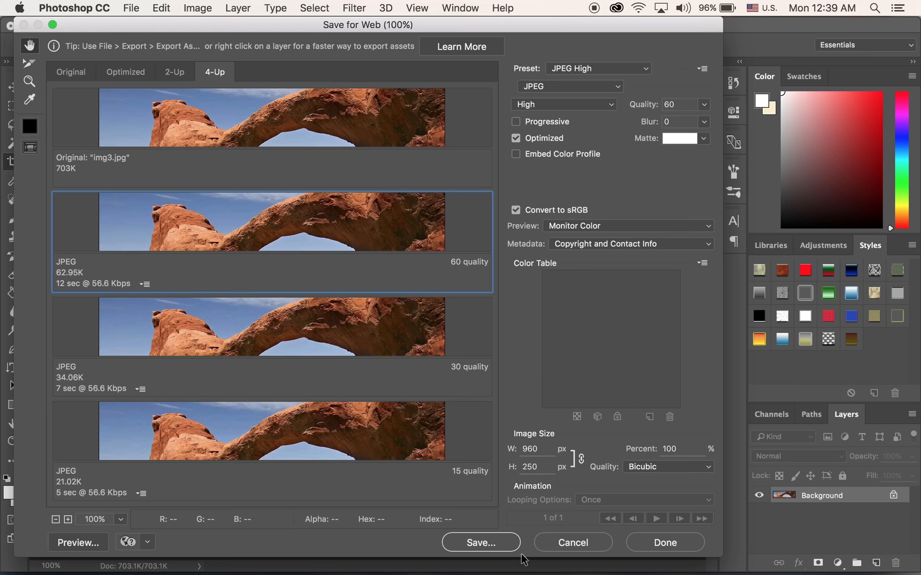
pyautogui.click(590, 550)
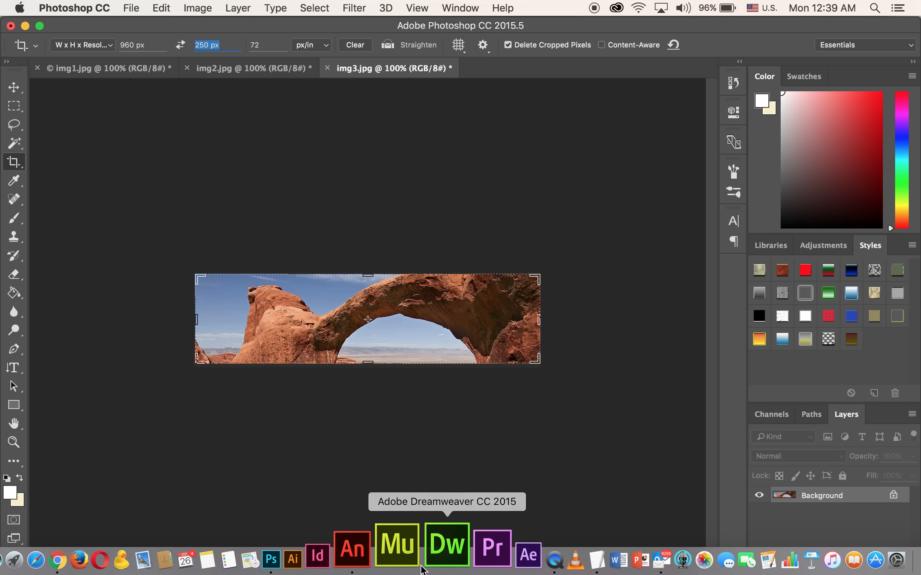
# Step: Switch back to Animate and set the stage height to 250 px
pyautogui.click(392, 557)
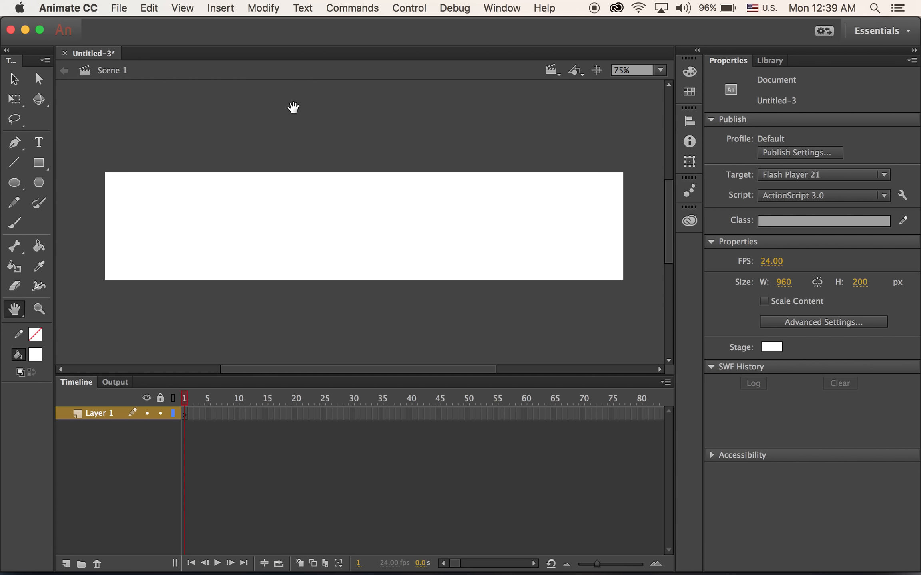
pyautogui.click(859, 282)
pyautogui.write('250')
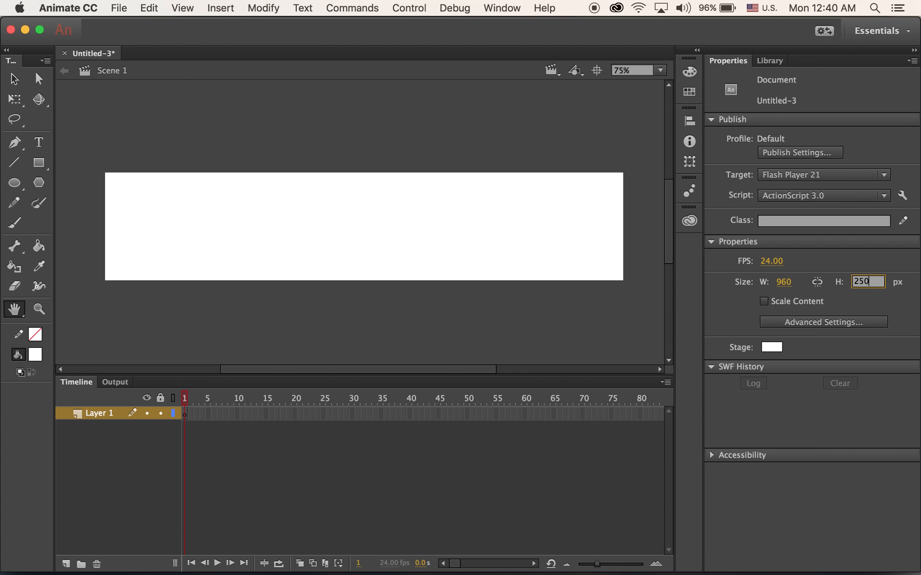
pyautogui.press('Return')
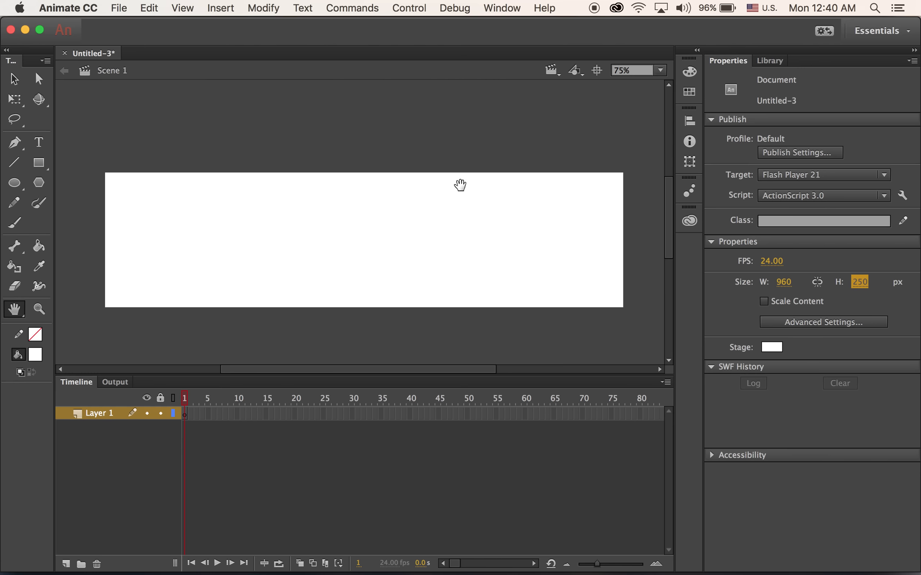
# Step: Create a new Movie Clip symbol named "slides" in the library
pyautogui.click(771, 60)
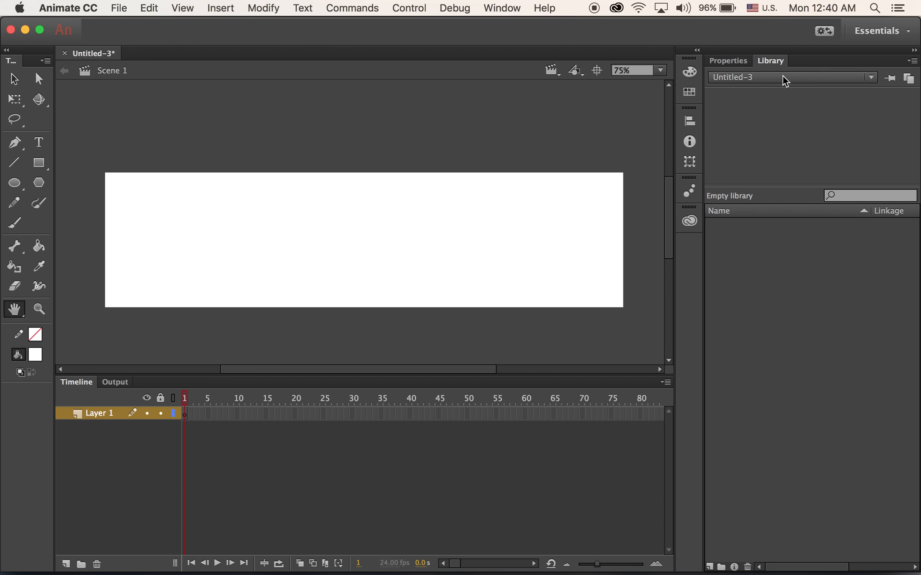
pyautogui.click(710, 567)
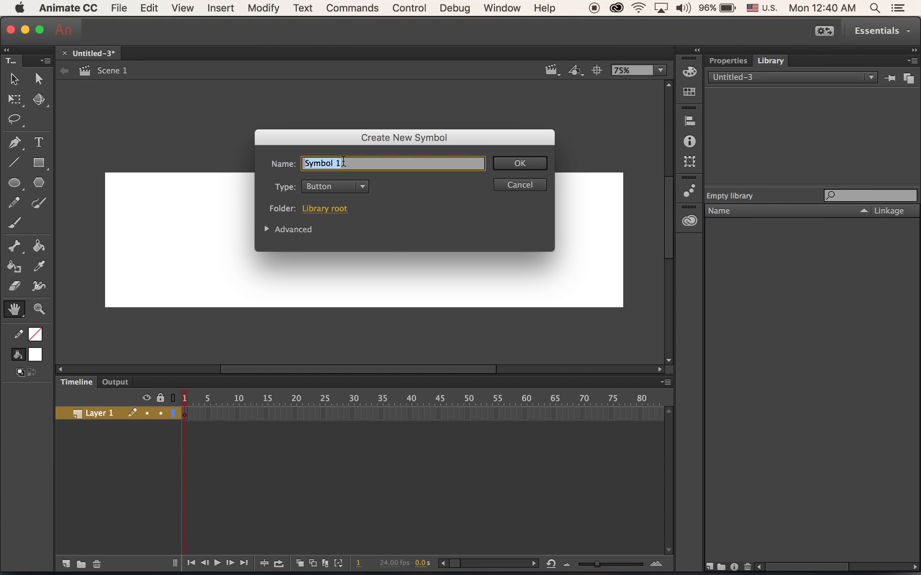
pyautogui.click(353, 187)
pyautogui.click(348, 198)
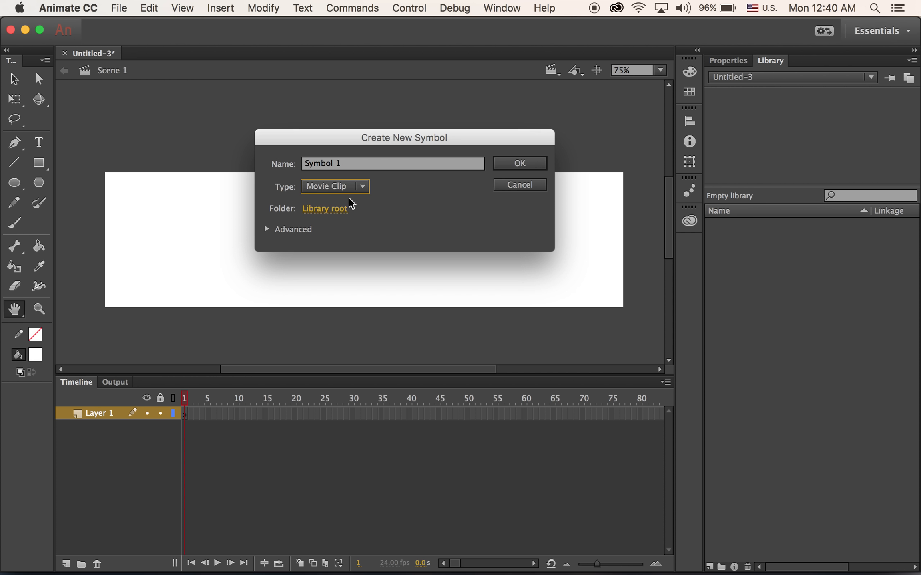
pyautogui.click(353, 159)
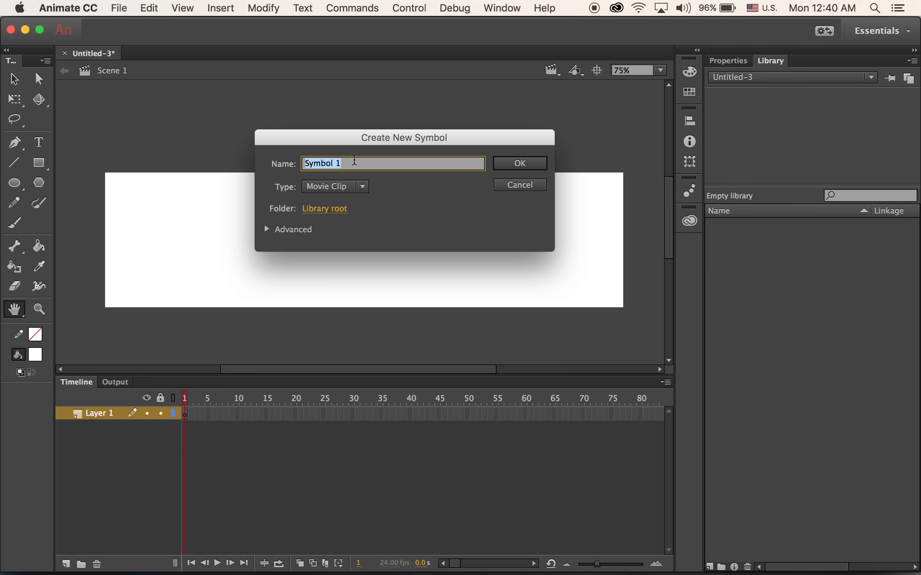
pyautogui.write('slides')
pyautogui.click(531, 161)
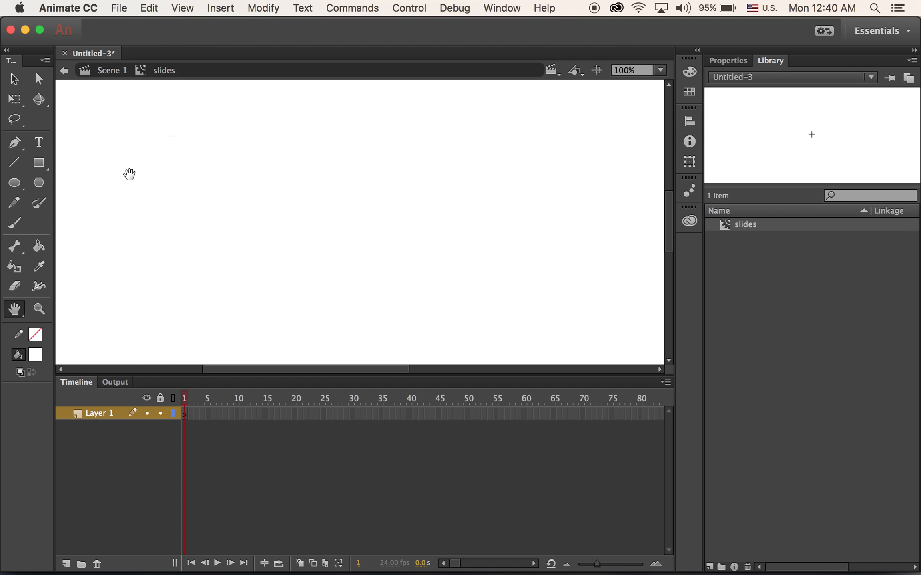
# Step: Import img1.jpg, img2.jpg and img3.jpg from the ANP folder on the Desktop to the stage of the slides symbol
pyautogui.click(119, 8)
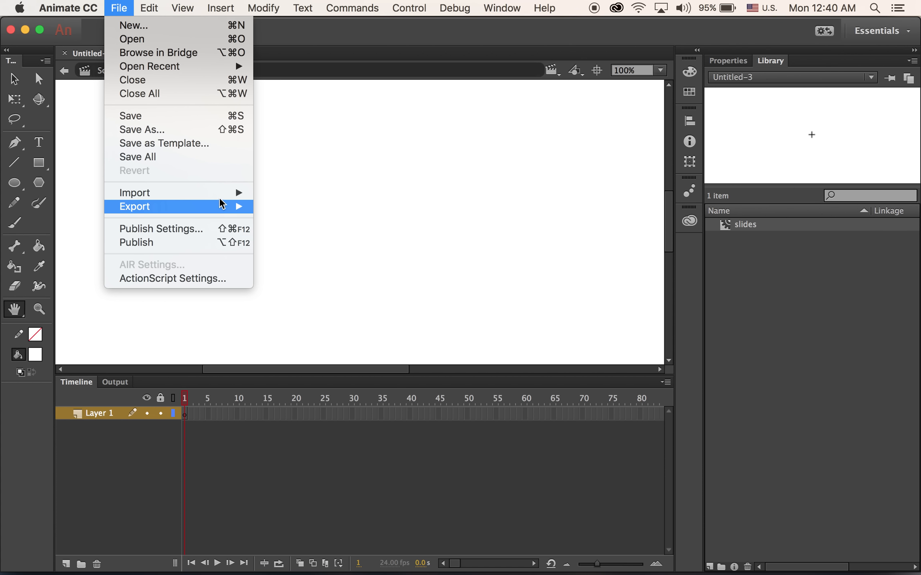
pyautogui.moveTo(238, 192)
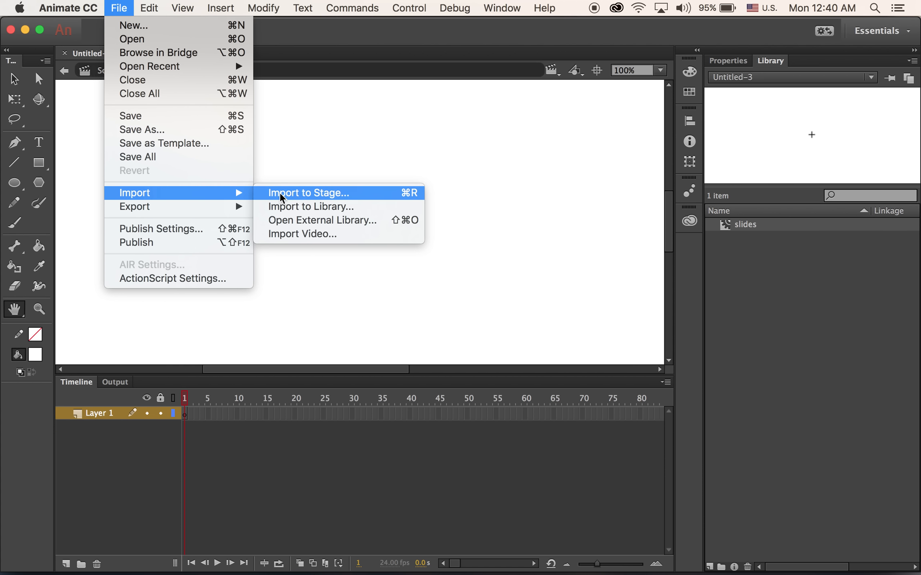
pyautogui.click(315, 193)
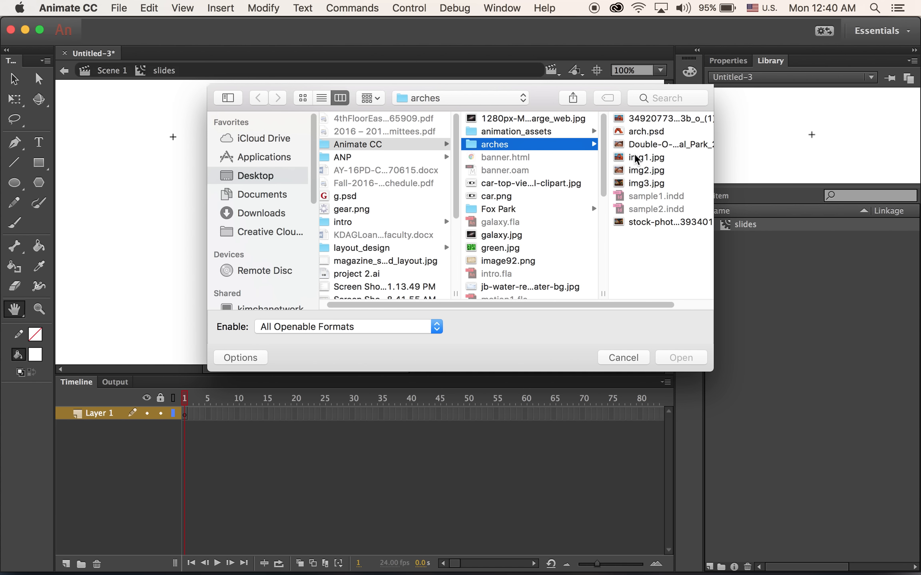
pyautogui.click(636, 159)
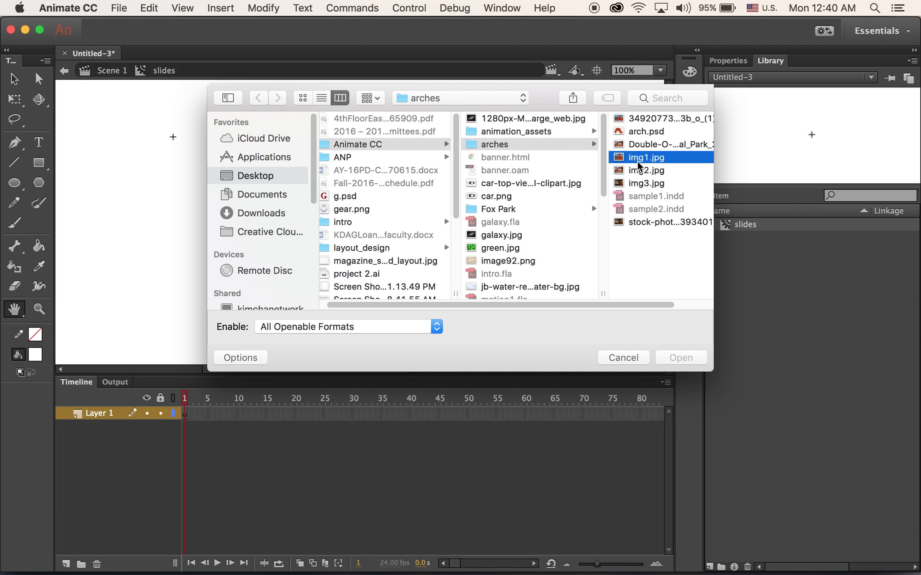
pyautogui.moveTo(713, 371); pyautogui.dragTo(732, 523)
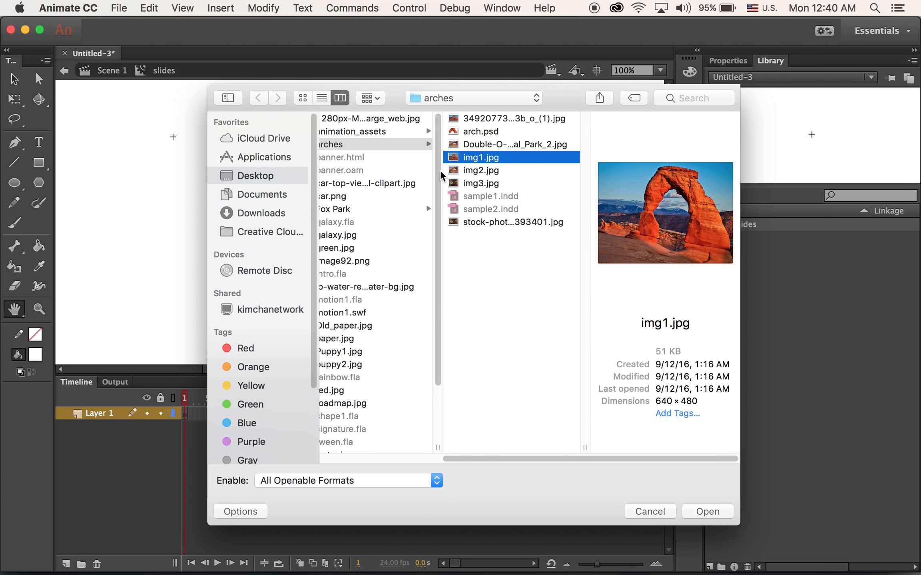
pyautogui.click(374, 132)
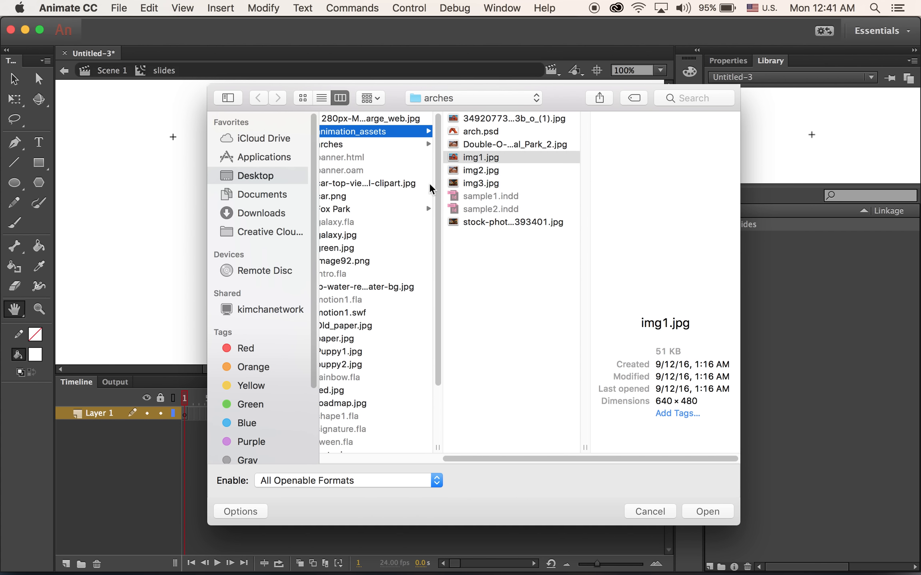
pyautogui.hscroll(-2, 431, 458)
pyautogui.hscroll(-3, 431, 458)
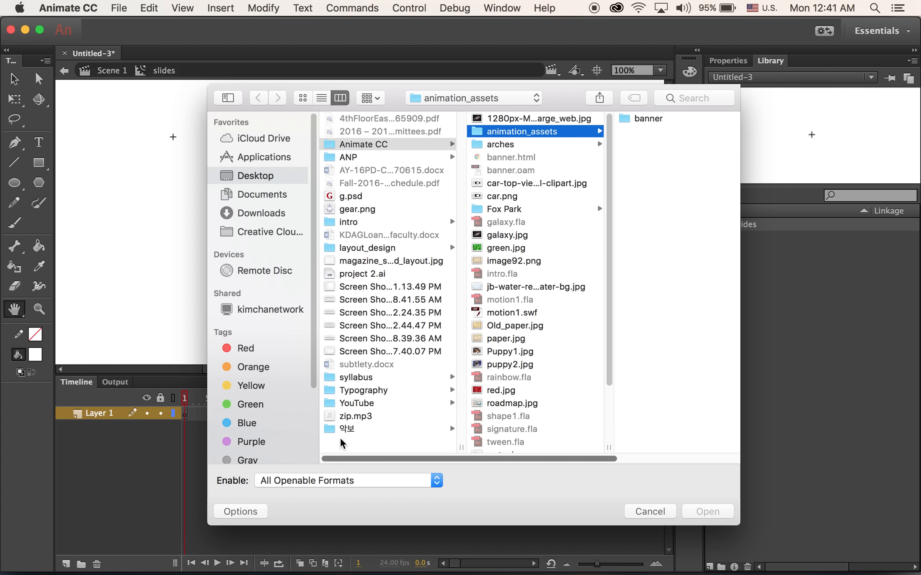
pyautogui.click(348, 157)
pyautogui.click(519, 159)
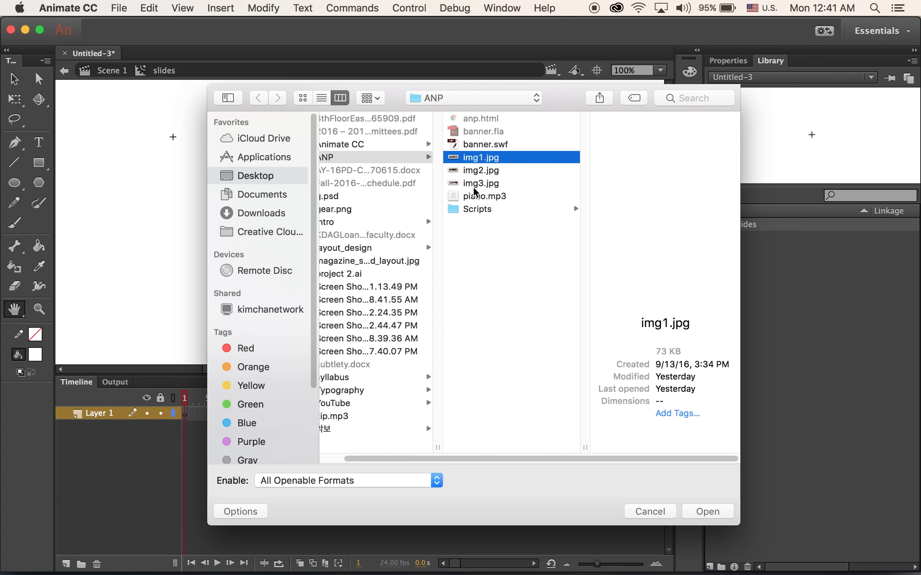
pyautogui.keyDown('shift'); pyautogui.click(469, 186); pyautogui.keyUp('shift')
pyautogui.click(709, 510)
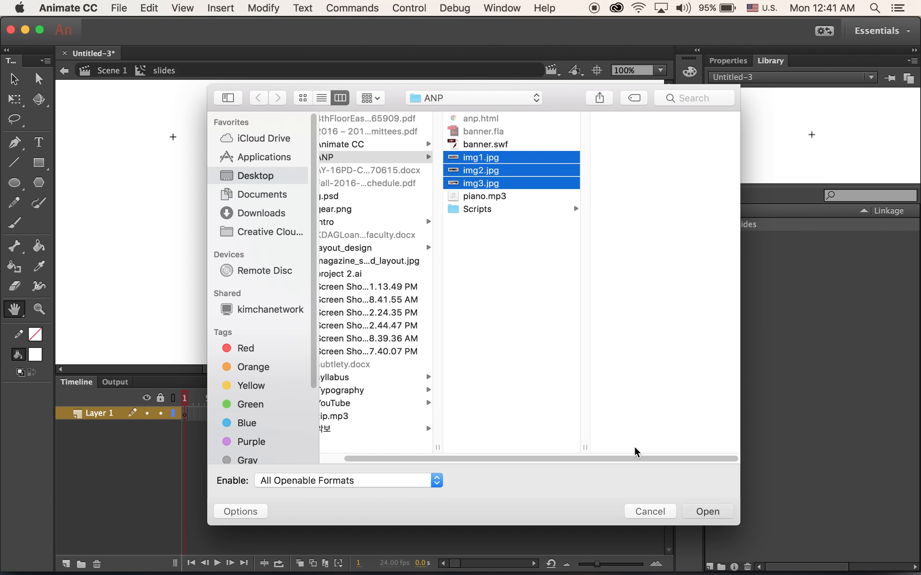
# Step: Position the imported images at X 0 and Y 0 so they align with the symbol's registration point
pyautogui.click(732, 62)
pyautogui.click(774, 164)
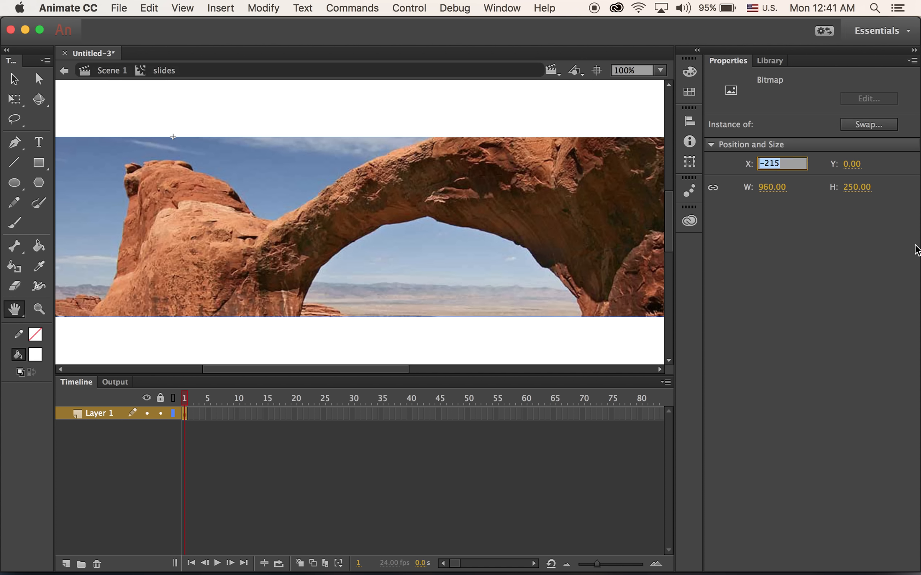
pyautogui.write('0')
pyautogui.press('Tab')
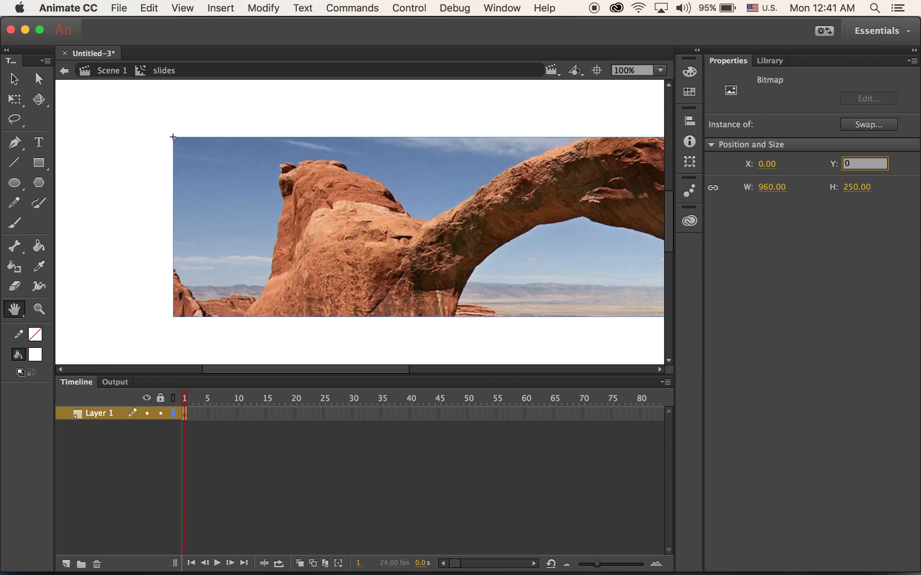
pyautogui.press('Return')
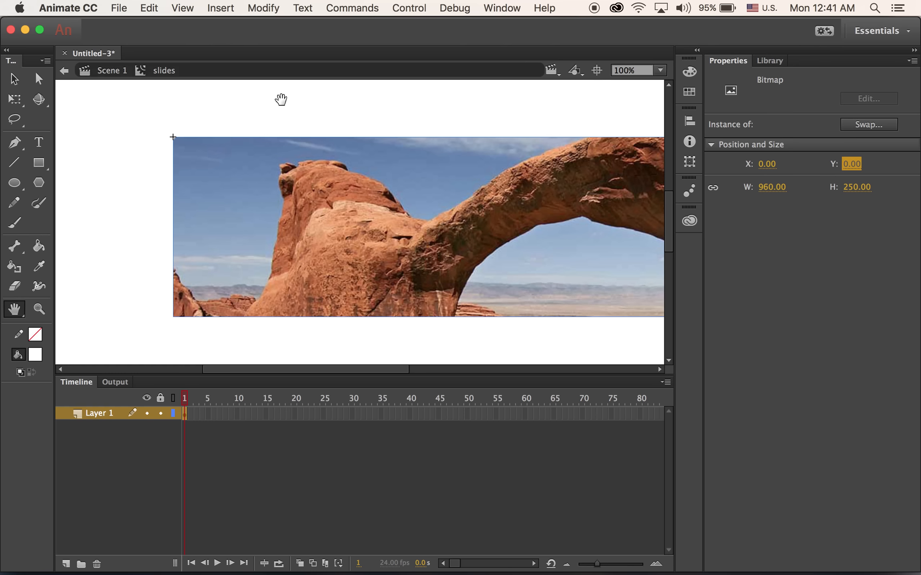
# Step: Distribute the three images to separate layers and delete the empty Layer 1
pyautogui.click(118, 6)
pyautogui.moveTo(275, 4)
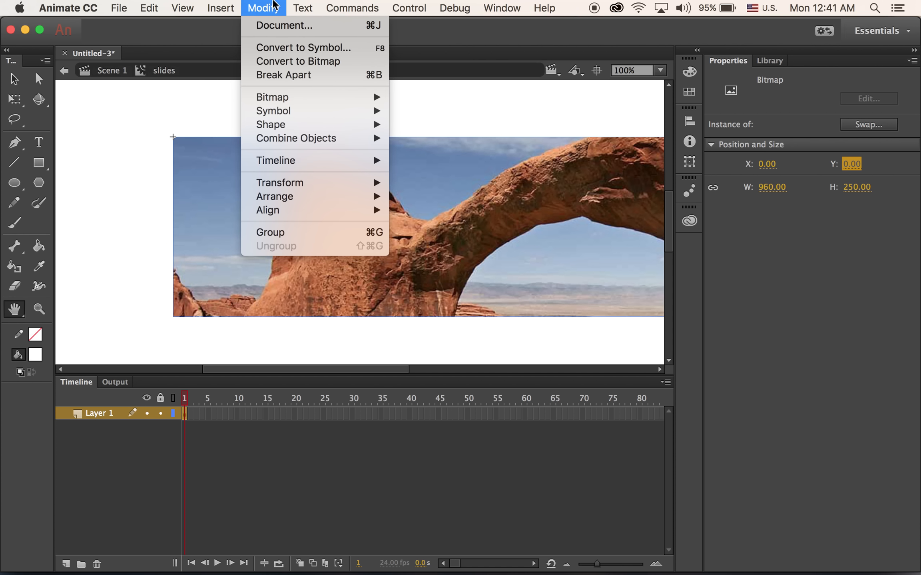
pyautogui.moveTo(305, 161)
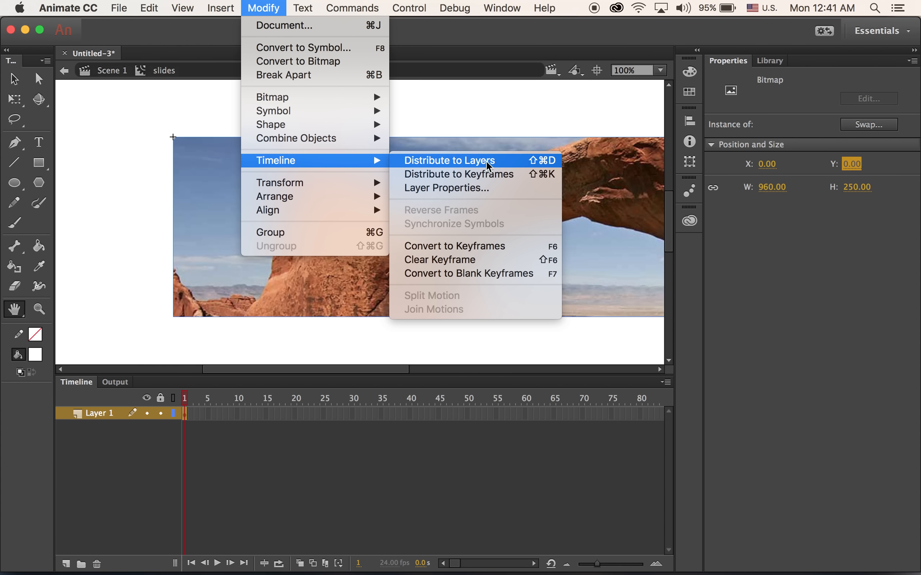
pyautogui.click(509, 159)
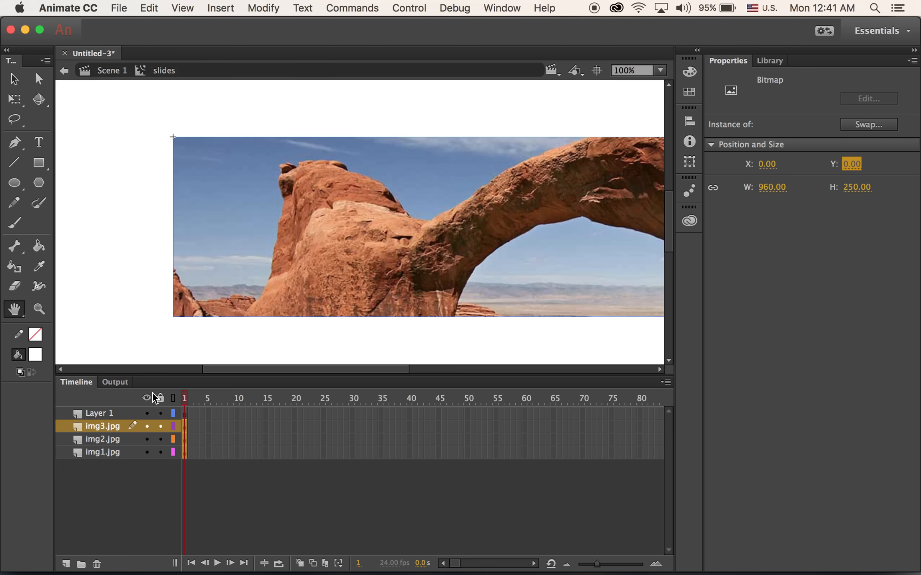
pyautogui.click(95, 418)
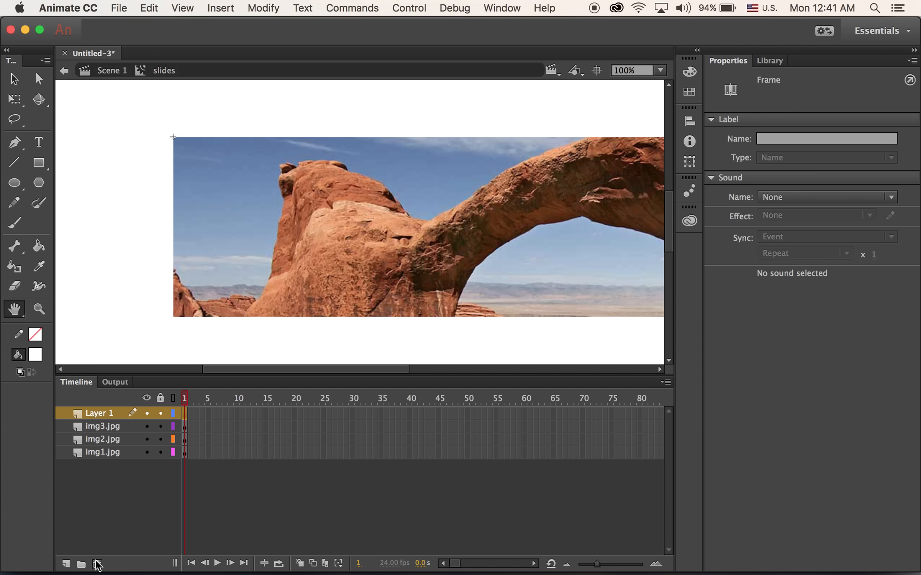
pyautogui.click(96, 564)
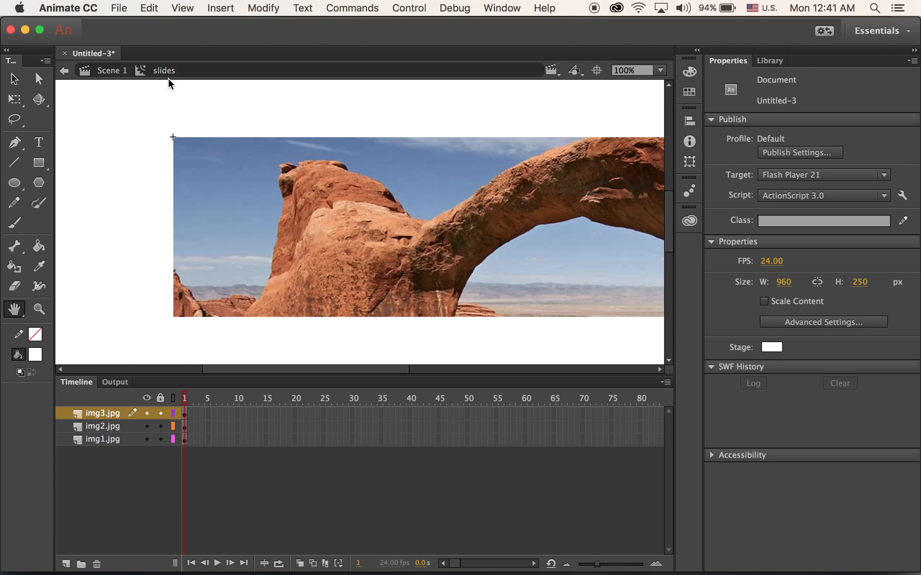
# Step: Return to Scene 1, reopen the slides symbol for editing and view the whole image at 75% zoom
pyautogui.click(114, 74)
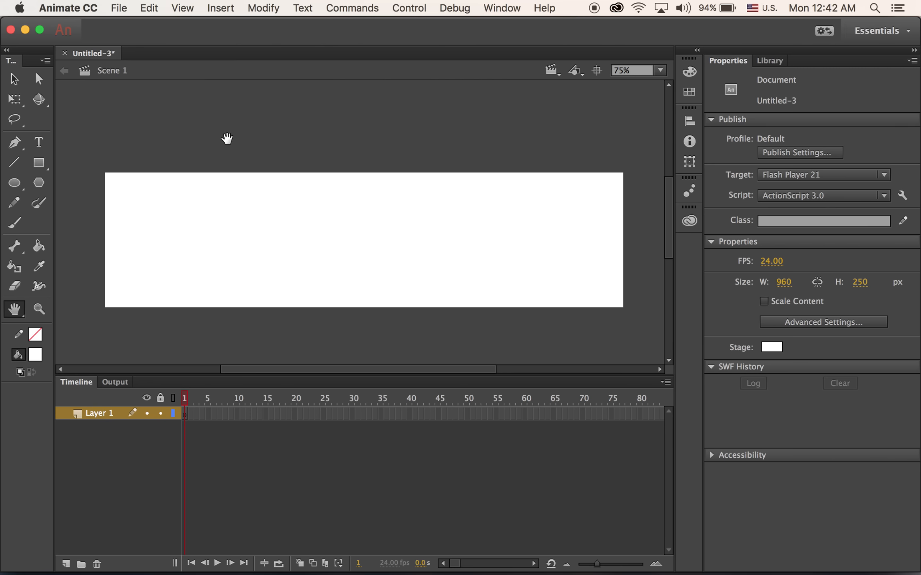
pyautogui.click(772, 60)
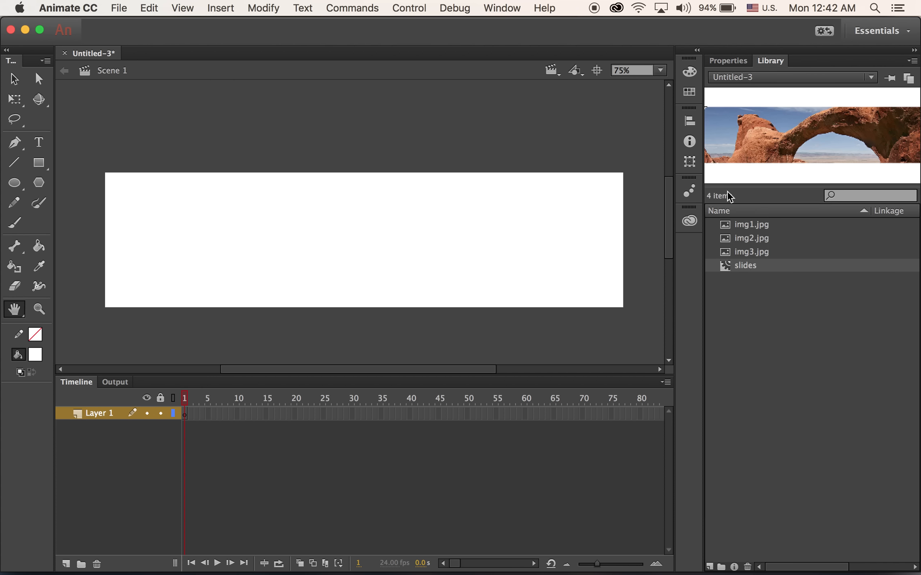
pyautogui.doubleClick(726, 266)
pyautogui.moveTo(534, 302); pyautogui.dragTo(469, 284)
pyautogui.click(635, 70)
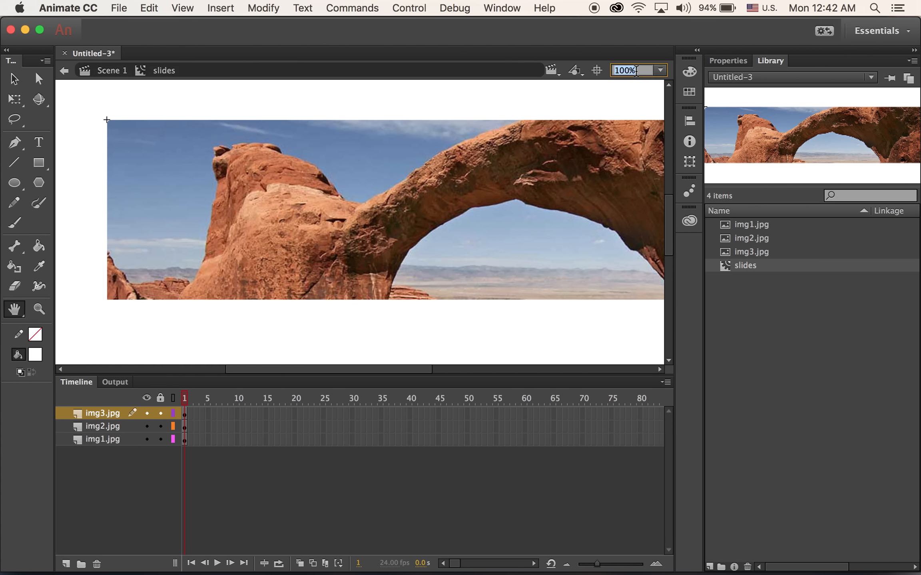
pyautogui.write('75')
pyautogui.press('Return')
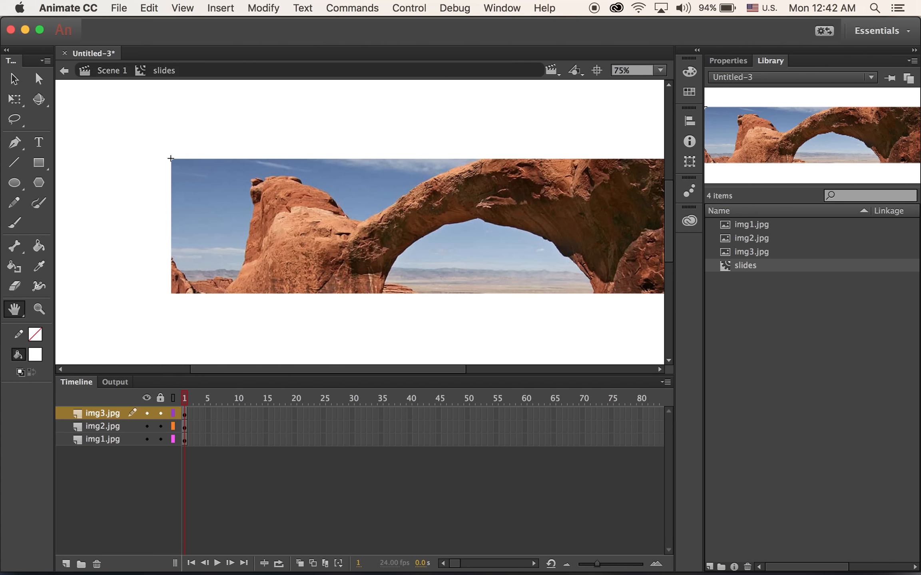
pyautogui.moveTo(542, 262); pyautogui.dragTo(465, 243)
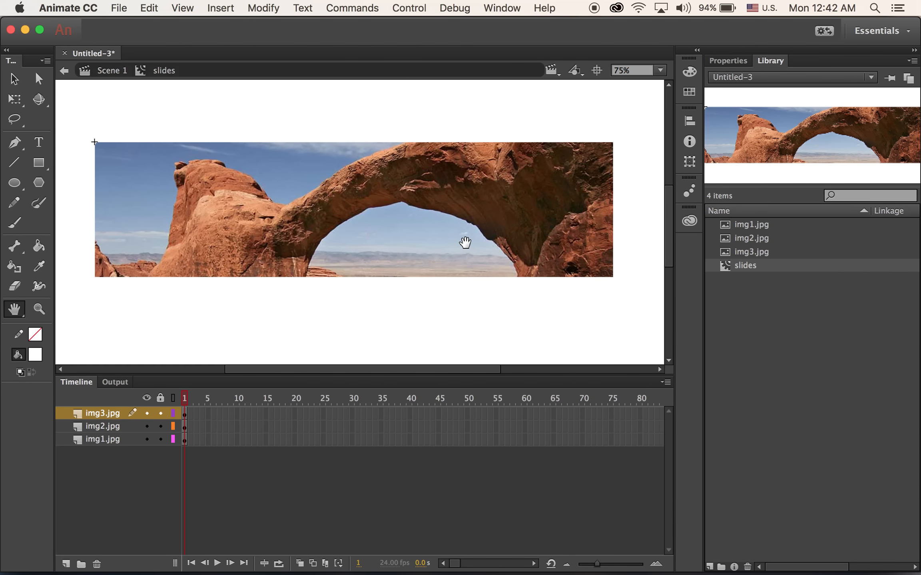
# Step: Apply a motion tween to the image on the img1.jpg layer
pyautogui.click(99, 439)
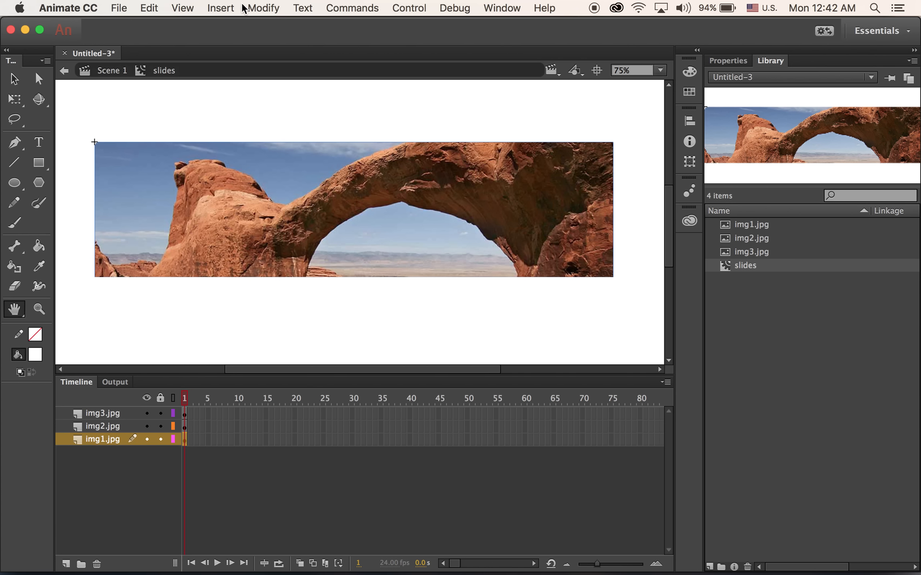
pyautogui.click(266, 9)
pyautogui.moveTo(236, 7)
pyautogui.click(259, 48)
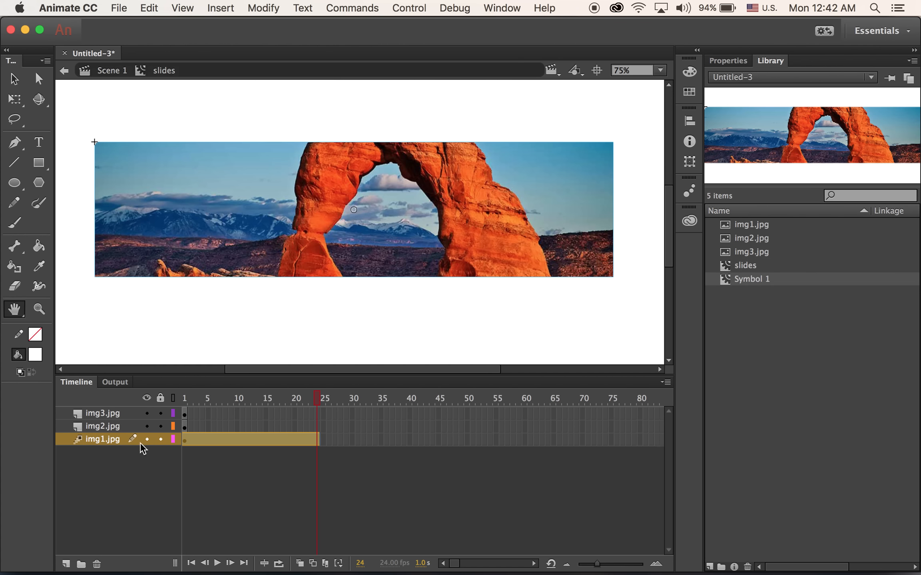
# Step: Apply a motion tween to the image at frame 1 of the img2.jpg layer
pyautogui.click(112, 428)
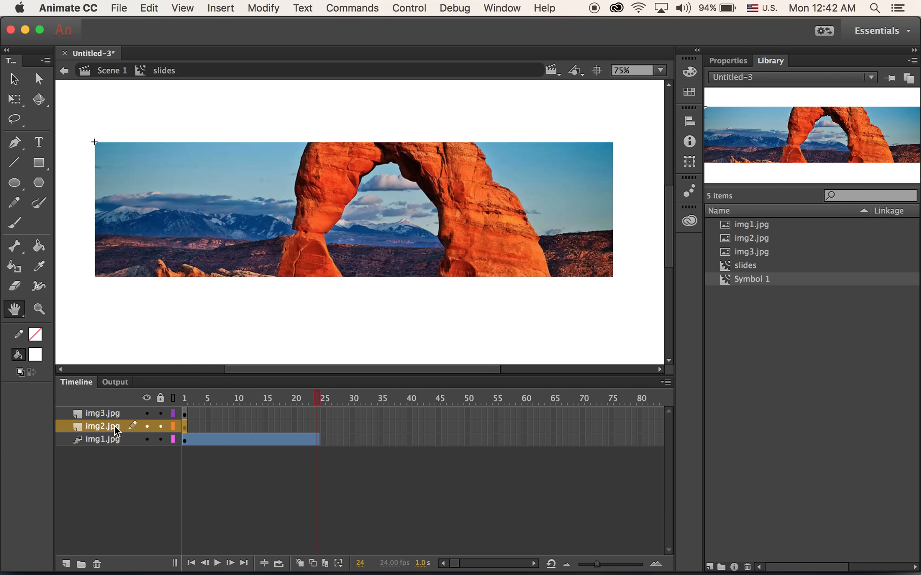
pyautogui.click(229, 6)
pyautogui.press('Escape')
pyautogui.click(118, 411)
pyautogui.click(123, 428)
pyautogui.click(232, 6)
pyautogui.click(236, 49)
pyautogui.click(184, 426)
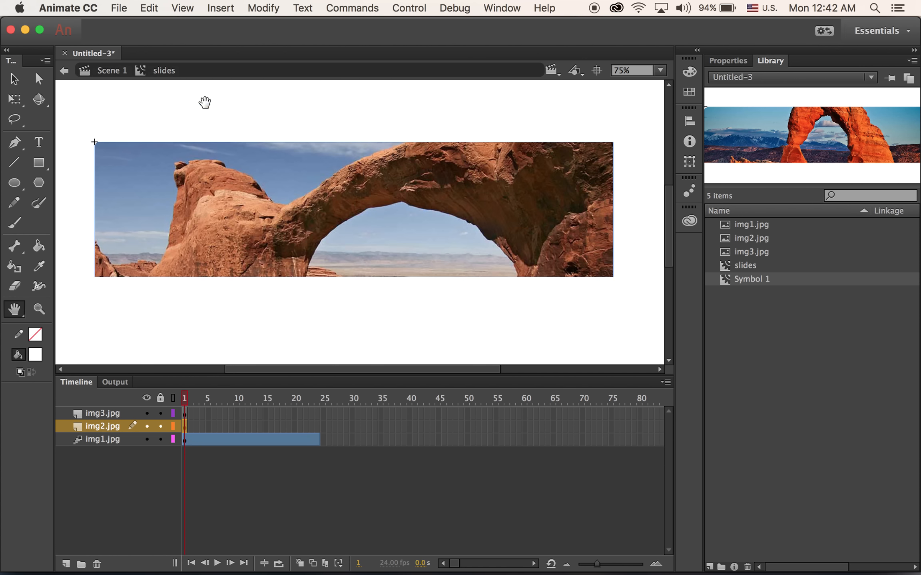
pyautogui.click(222, 7)
pyautogui.click(238, 47)
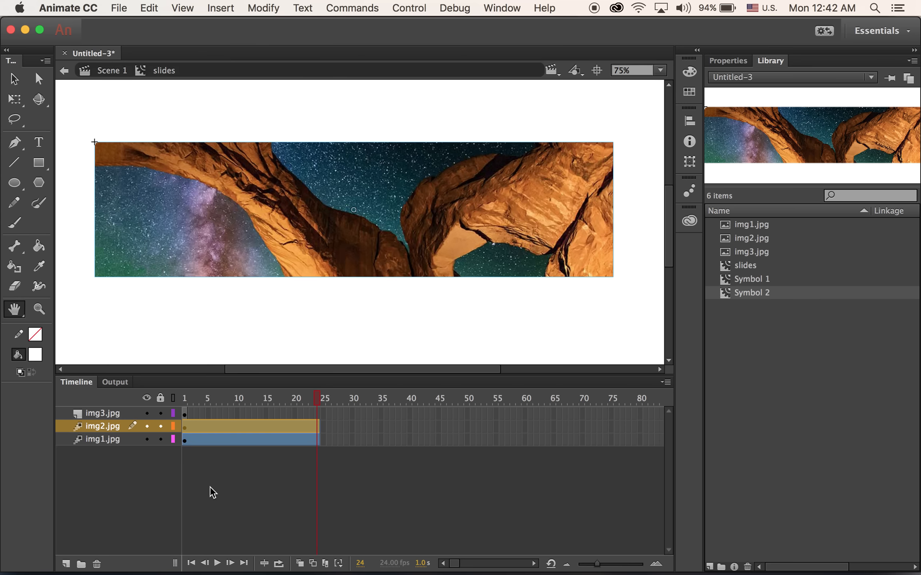
# Step: Apply a motion tween to the image at frame 1 of the img3.jpg layer
pyautogui.click(186, 414)
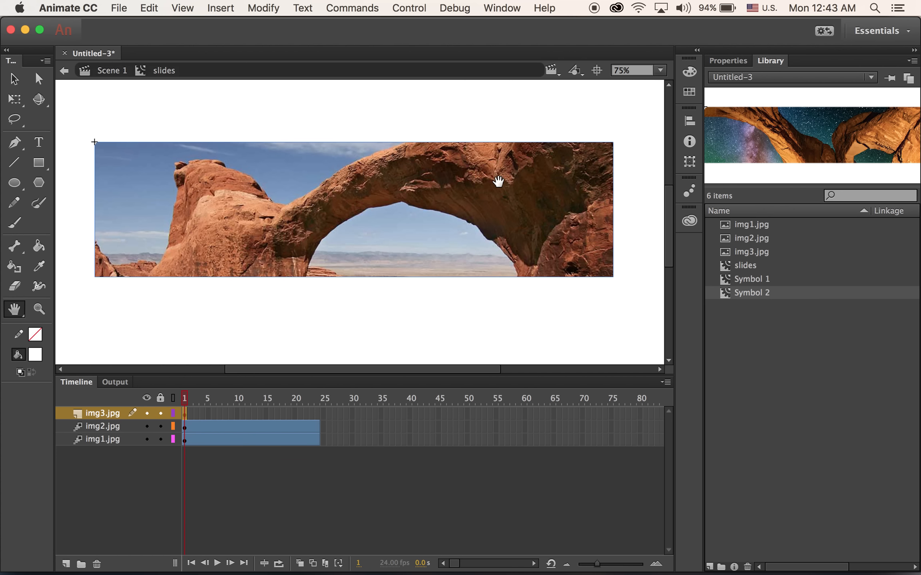
pyautogui.click(220, 8)
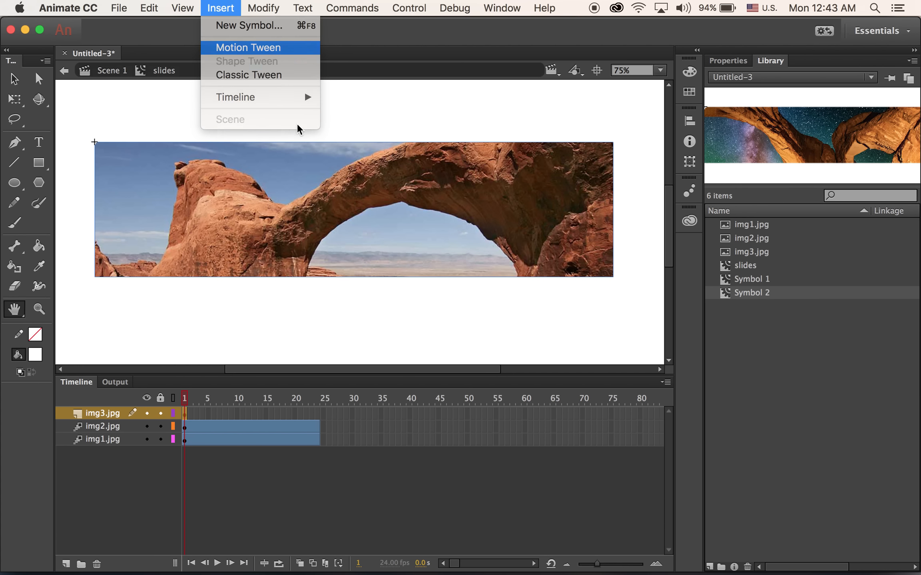
pyautogui.click(251, 49)
# Step: Extend the motion tweens on all three layers to frame 100 and insert keyframes at that frame
pyautogui.keyDown('shift'); pyautogui.click(113, 438); pyautogui.keyUp('shift')
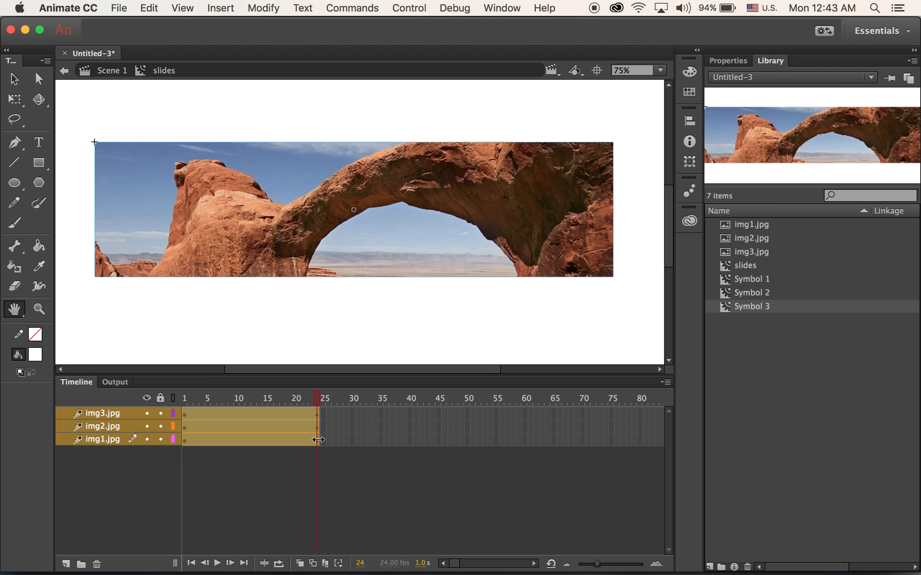
pyautogui.moveTo(318, 439); pyautogui.dragTo(582, 460)
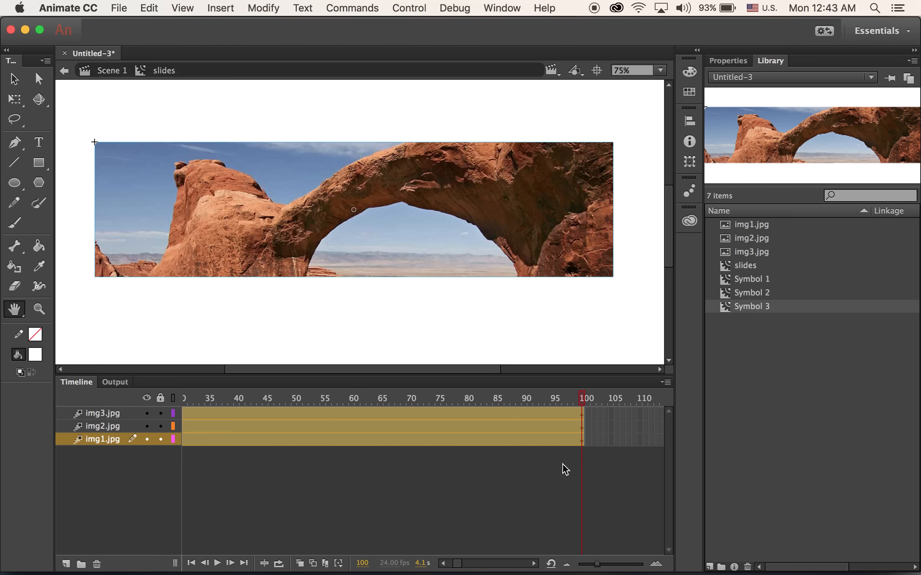
pyautogui.moveTo(583, 401); pyautogui.dragTo(4, 415)
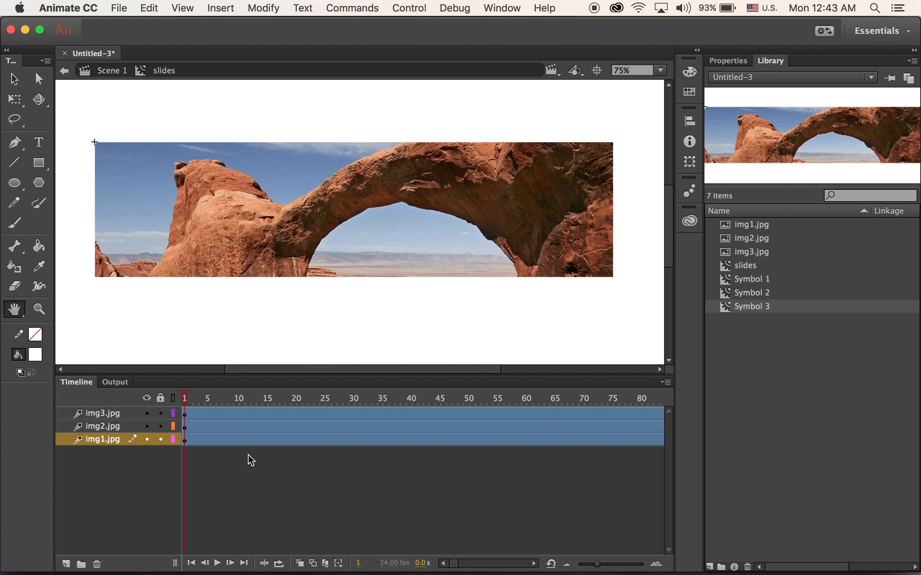
pyautogui.moveTo(185, 400); pyautogui.dragTo(564, 466)
# Step: Extend the img2.jpg and img3.jpg tweens to frame 200 by inserting keyframes there on both layers
pyautogui.click(110, 428)
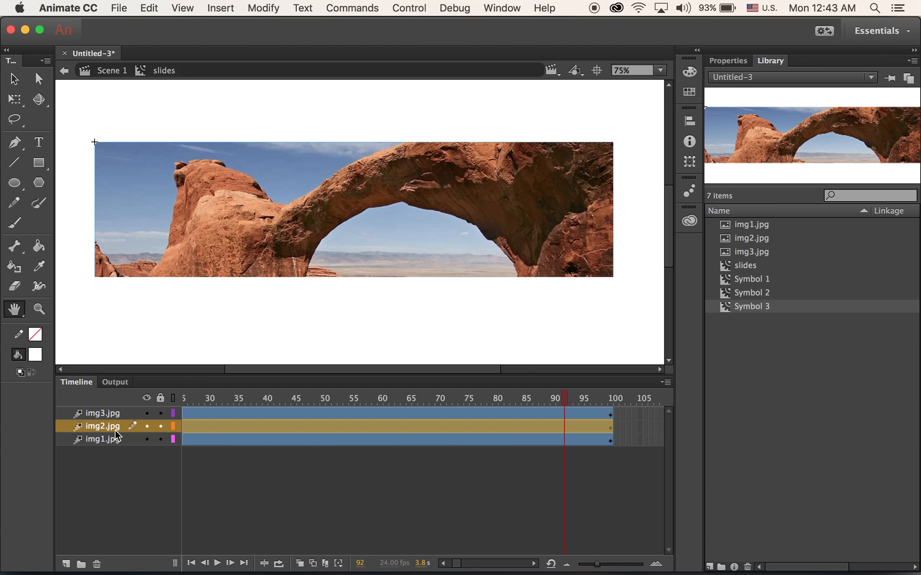
pyautogui.keyDown('shift'); pyautogui.click(110, 412); pyautogui.keyUp('shift')
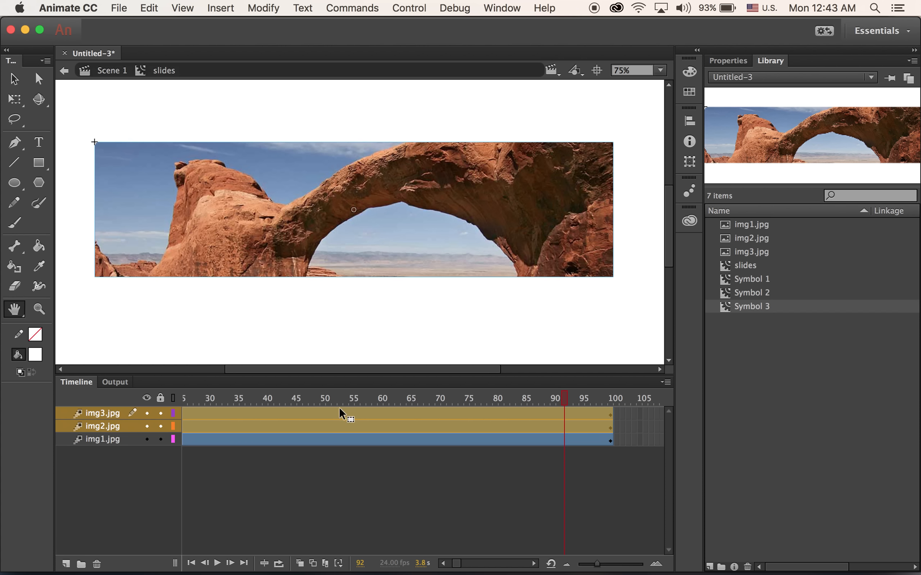
pyautogui.moveTo(565, 397); pyautogui.dragTo(703, 405)
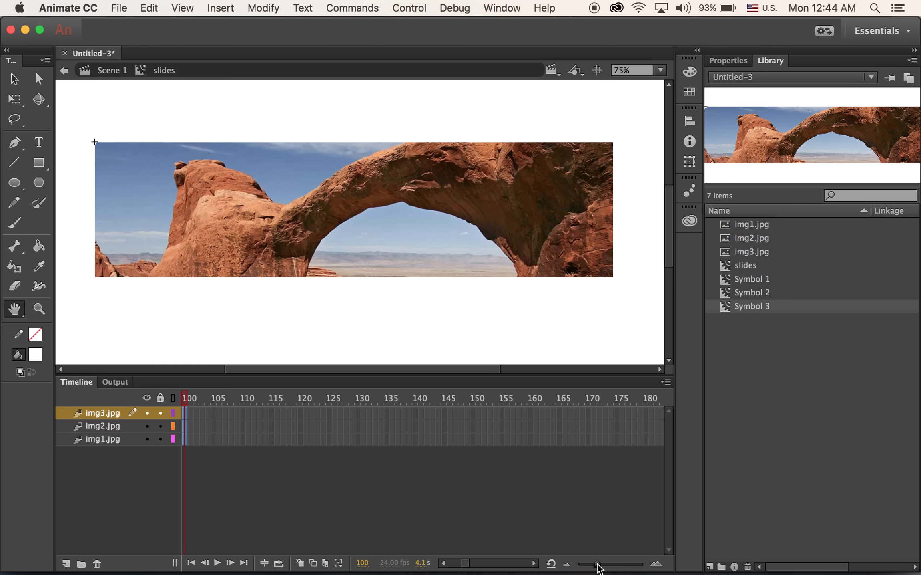
pyautogui.moveTo(598, 567); pyautogui.dragTo(594, 567)
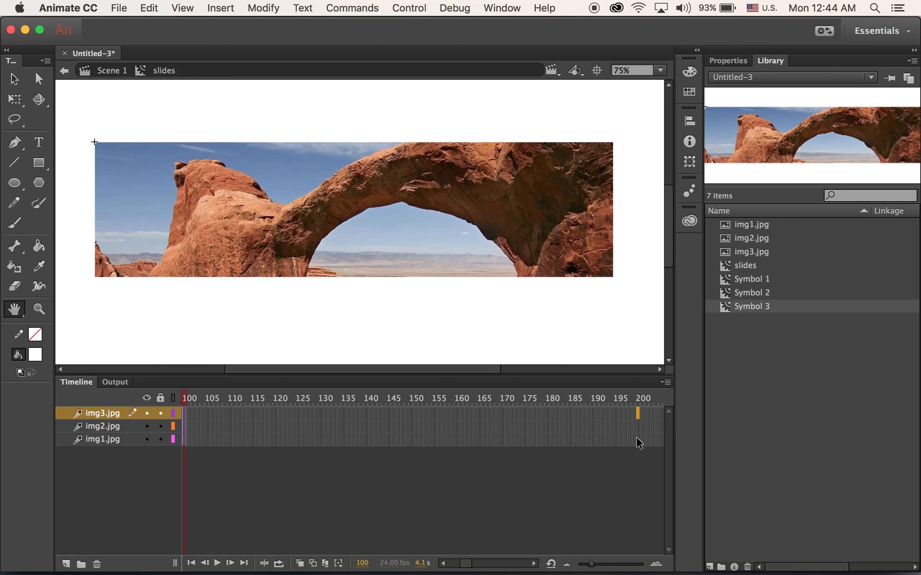
pyautogui.keyDown('shift'); pyautogui.click(638, 426); pyautogui.keyUp('shift')
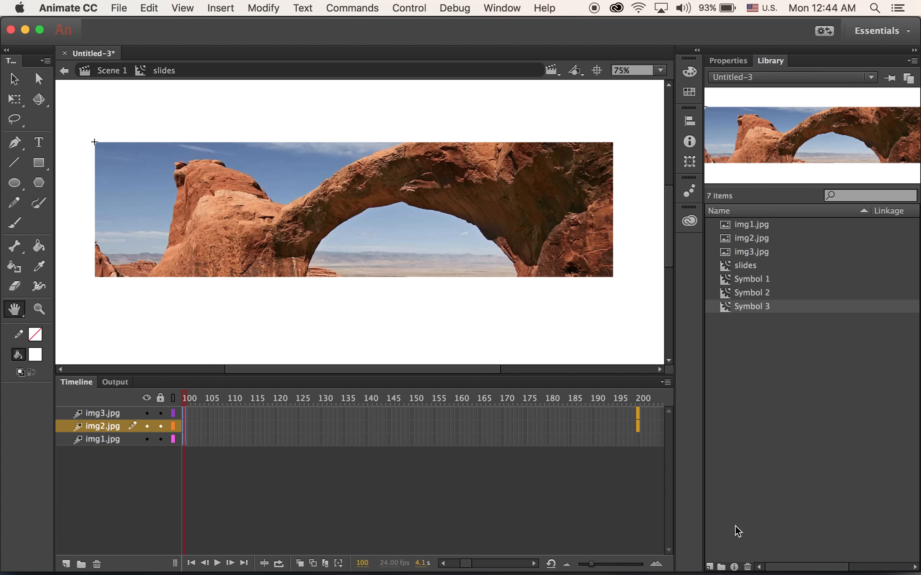
pyautogui.press('F6')
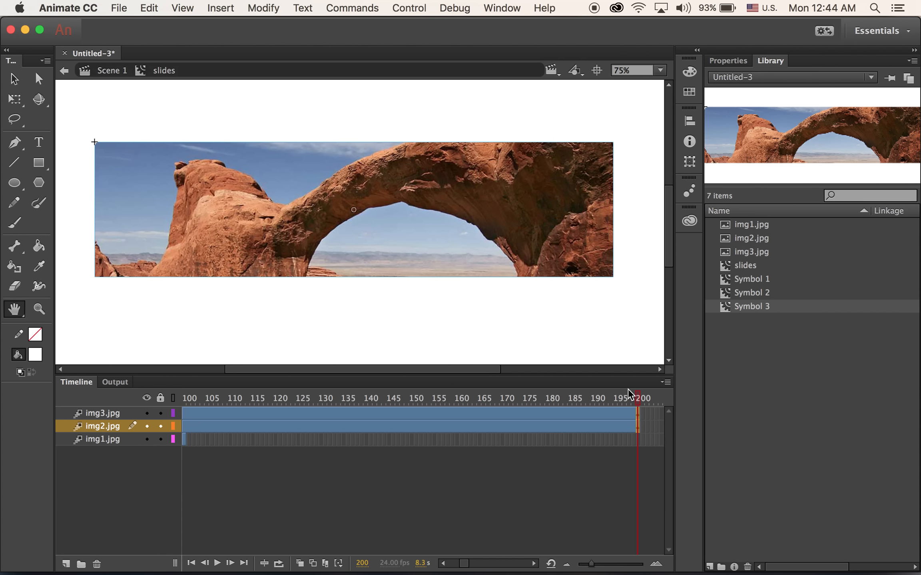
# Step: Return to frame 1 and hide the img3.jpg and img2.jpg layers
pyautogui.moveTo(636, 394); pyautogui.dragTo(75, 382)
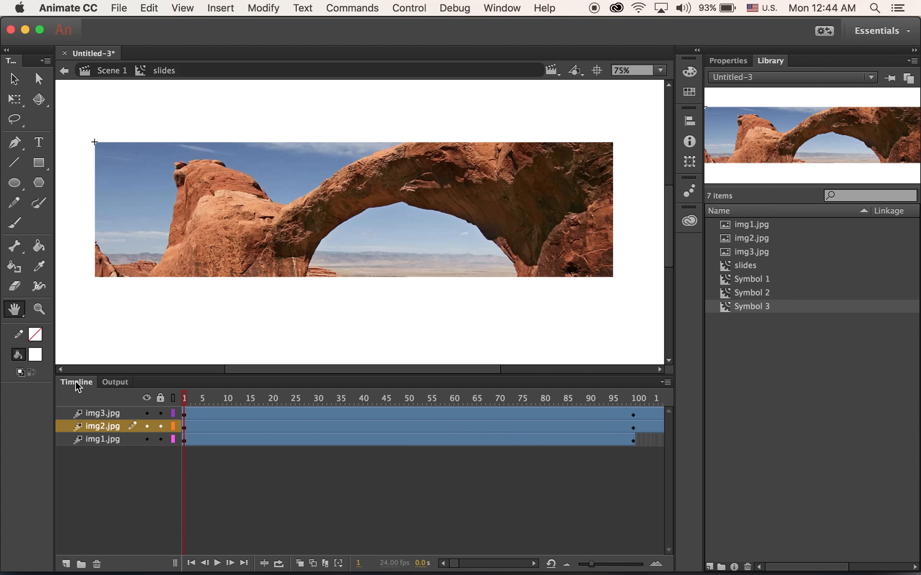
pyautogui.click(146, 413)
pyautogui.click(146, 426)
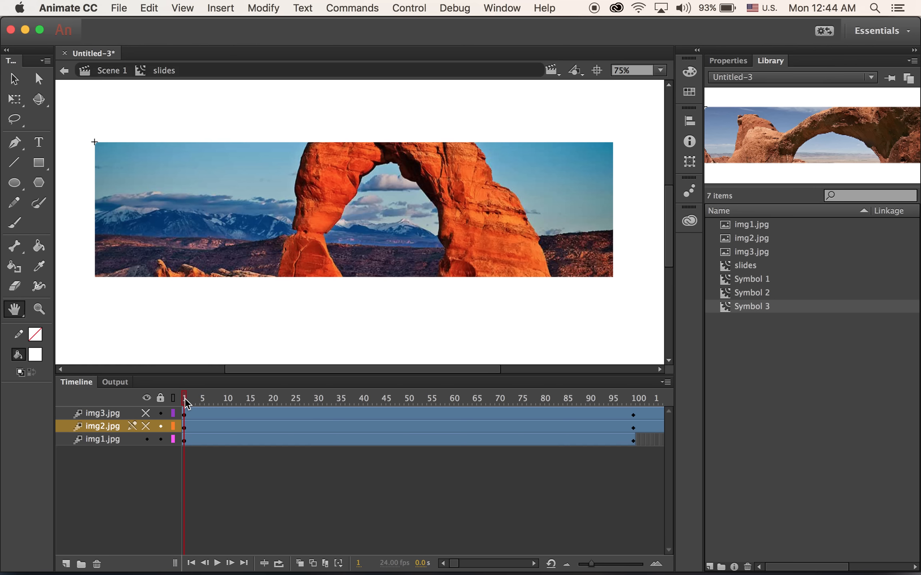
# Step: Fade out the img1.jpg layer's image by setting its Alpha color effect to 0% at frame 100
pyautogui.click(14, 79)
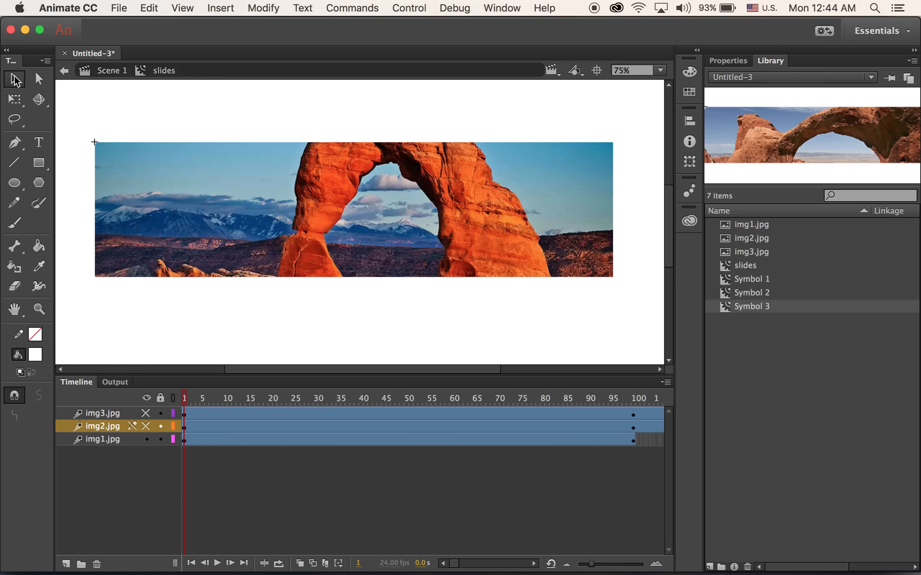
pyautogui.click(300, 222)
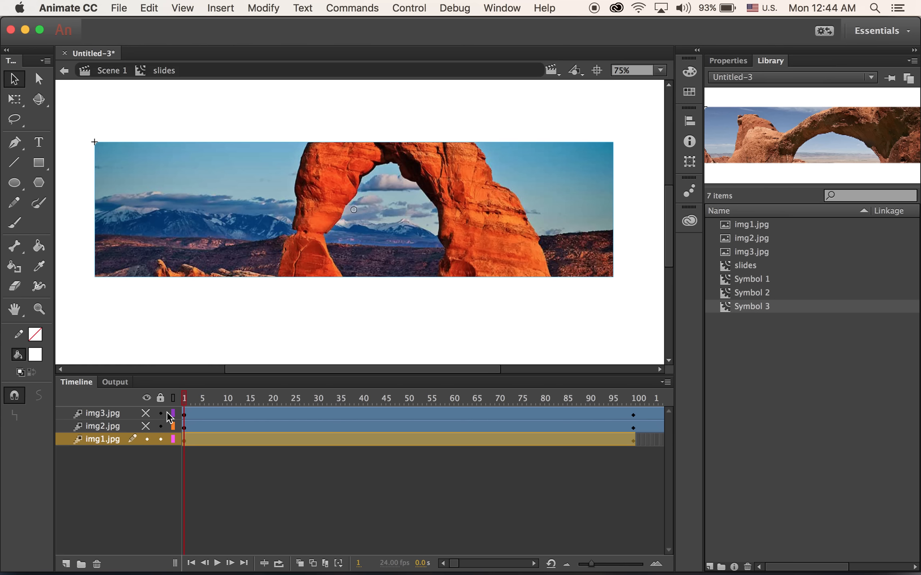
pyautogui.click(186, 403)
pyautogui.moveTo(185, 400); pyautogui.dragTo(633, 402)
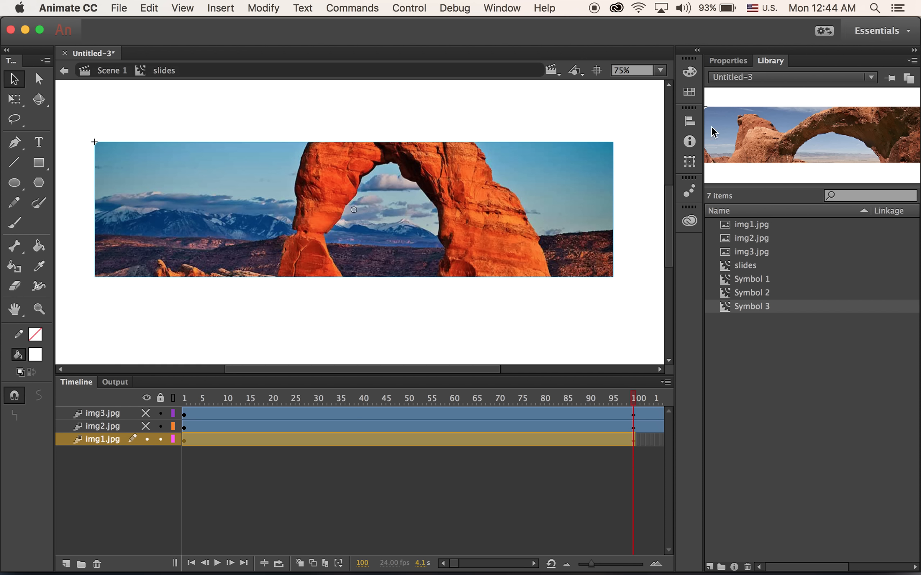
pyautogui.click(738, 61)
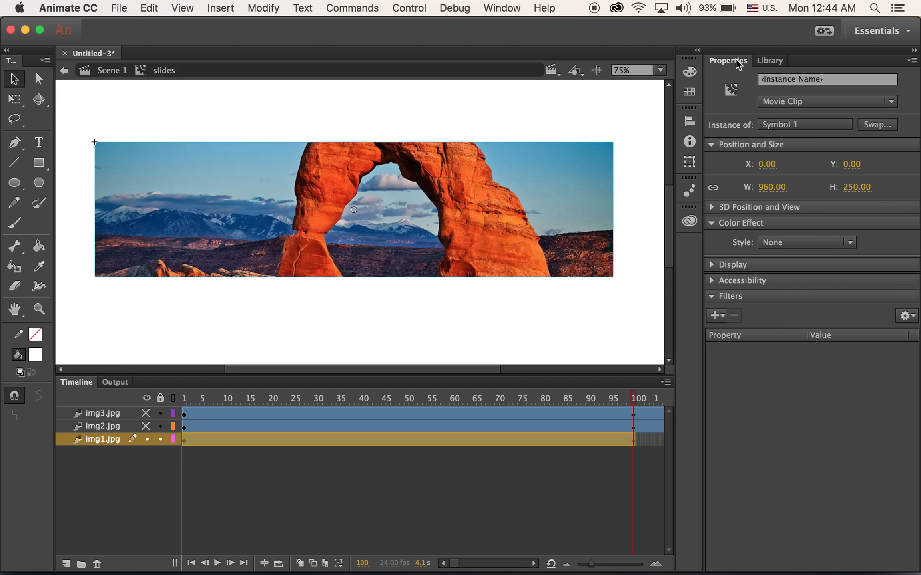
pyautogui.click(773, 244)
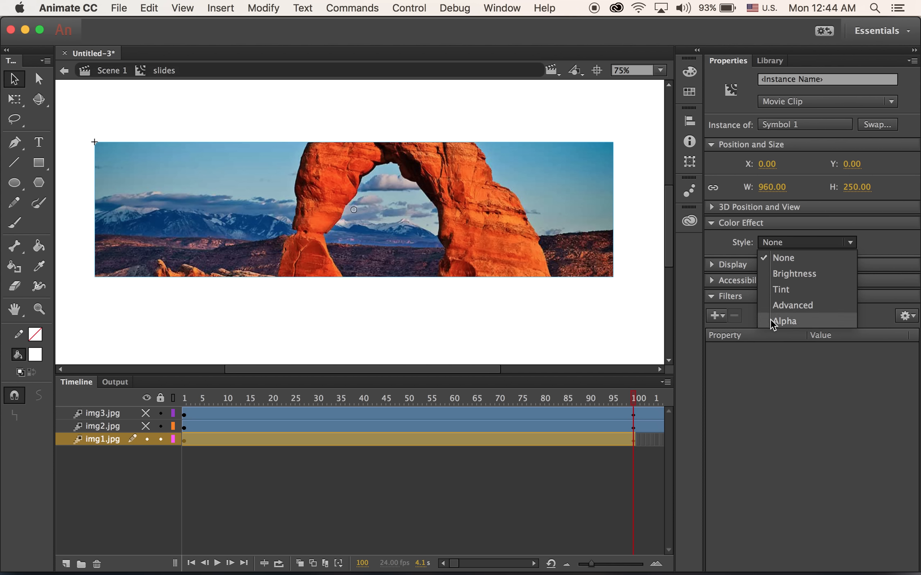
pyautogui.click(808, 325)
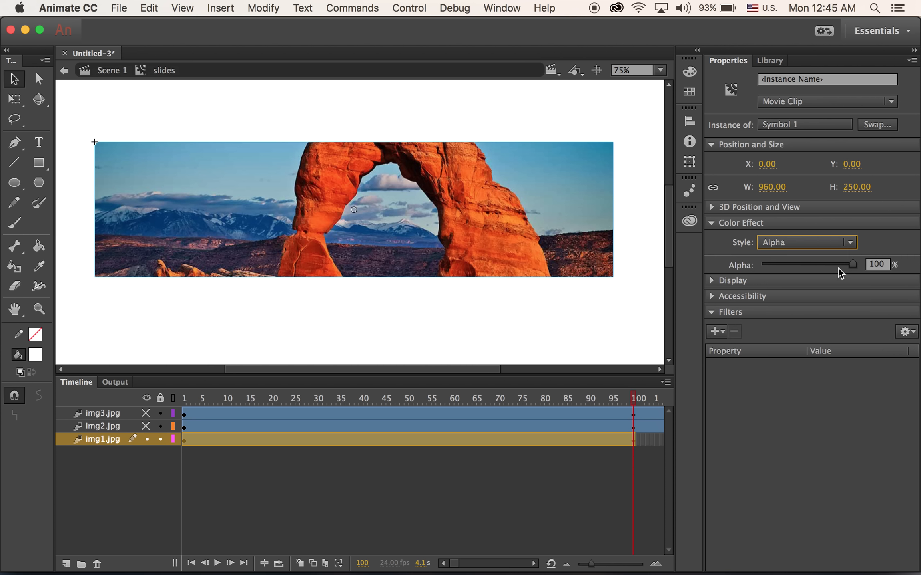
pyautogui.moveTo(854, 264); pyautogui.dragTo(613, 260)
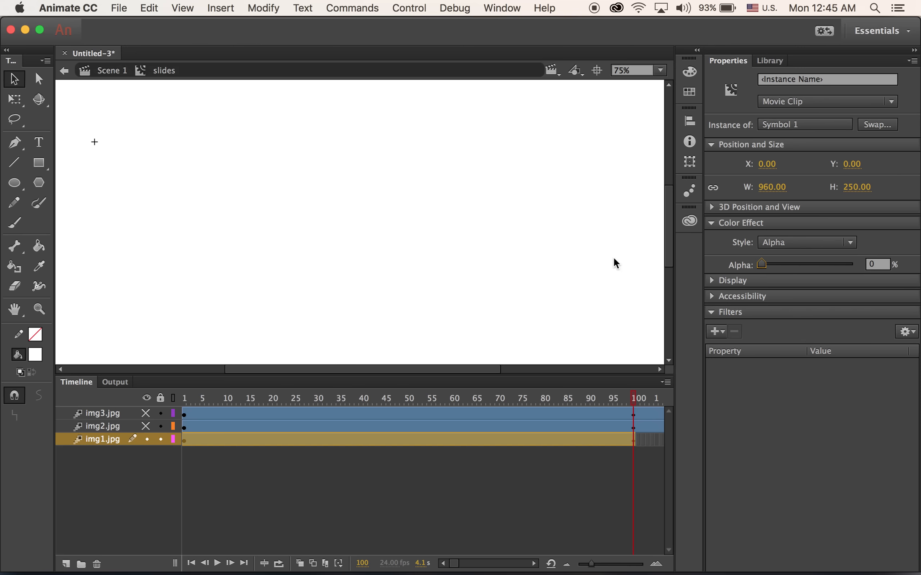
# Step: Show the img2.jpg layer and set its image's Alpha color effect to 0% at frame 1
pyautogui.moveTo(633, 400); pyautogui.dragTo(184, 440)
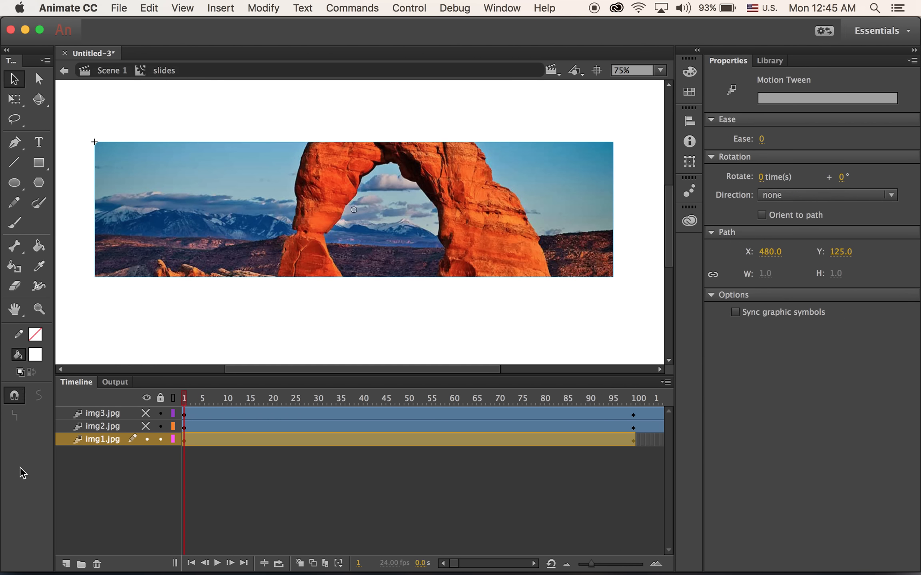
pyautogui.click(146, 425)
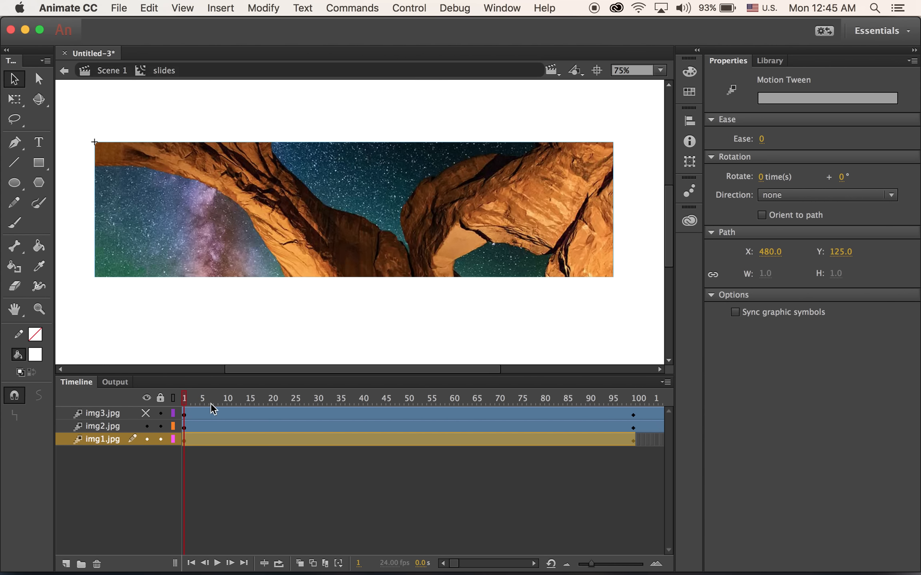
pyautogui.moveTo(187, 403); pyautogui.dragTo(174, 434)
pyautogui.click(184, 427)
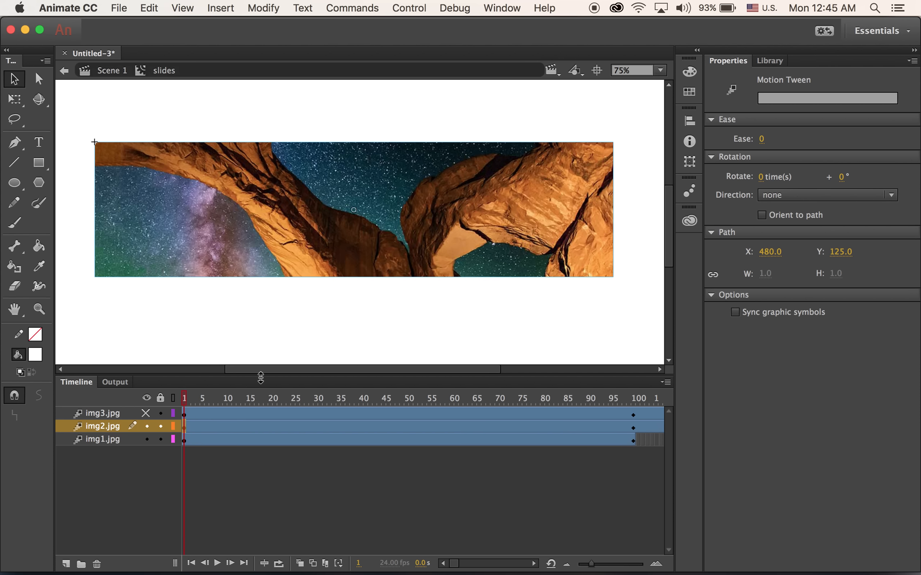
pyautogui.click(329, 221)
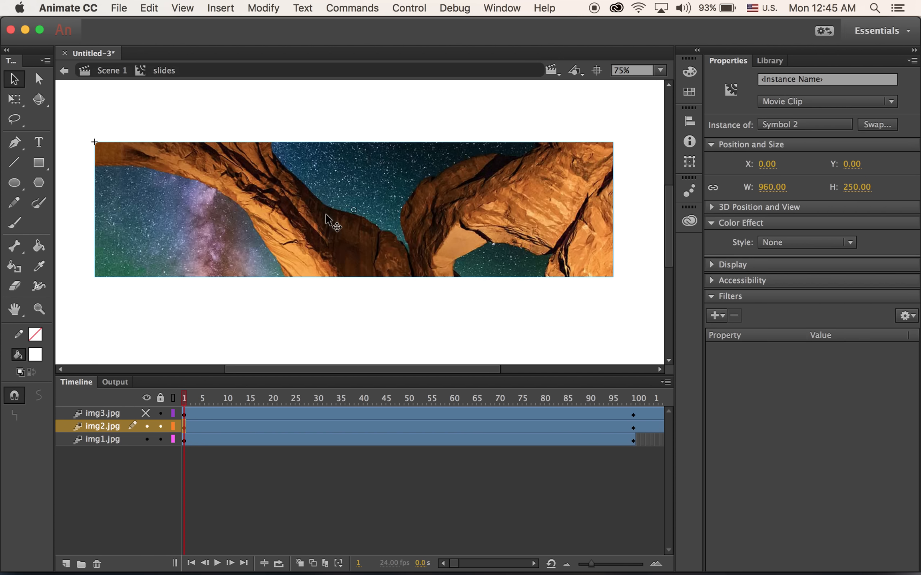
pyautogui.click(818, 242)
pyautogui.click(808, 321)
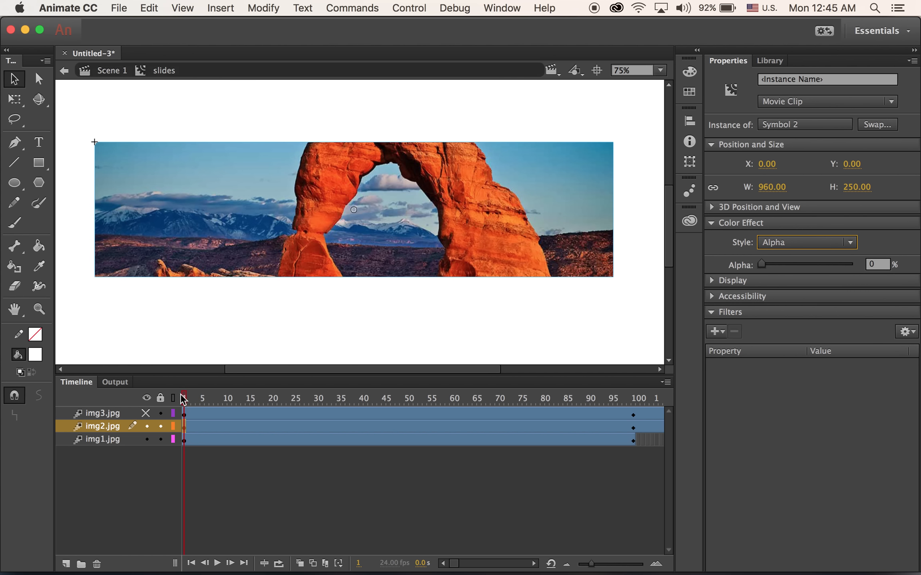
# Step: Set the alpha of the img2.jpg layer's image to 100% at frame 100
pyautogui.moveTo(185, 398); pyautogui.dragTo(633, 448)
pyautogui.click(635, 450)
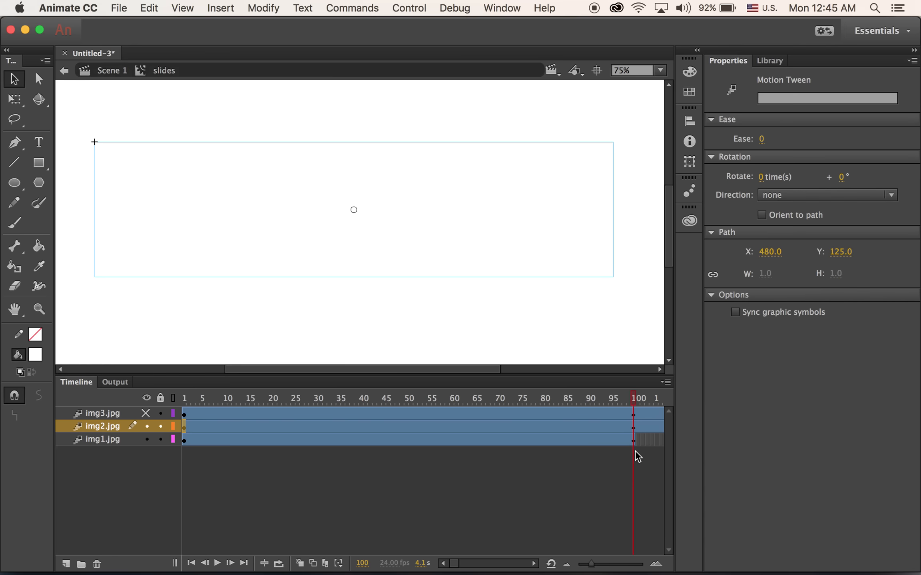
pyautogui.click(554, 239)
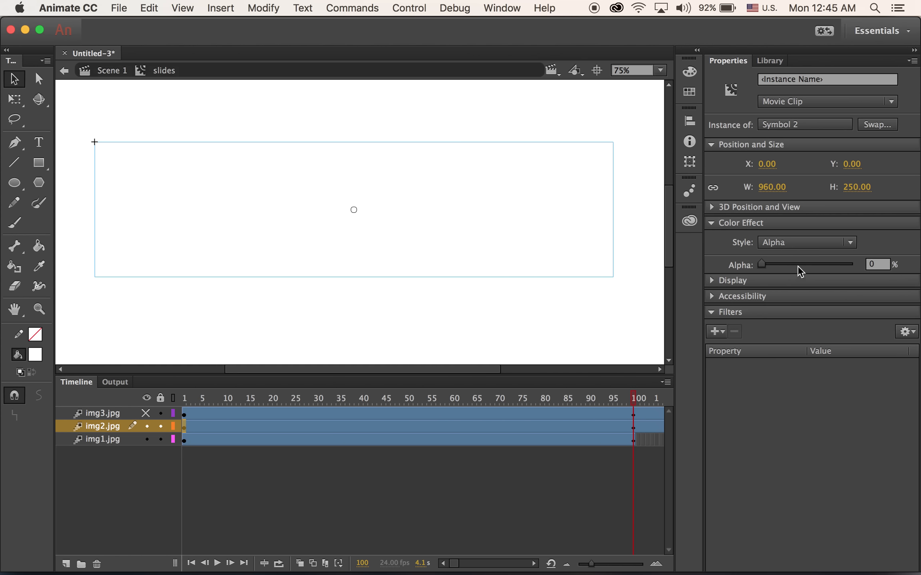
pyautogui.moveTo(764, 265); pyautogui.dragTo(852, 264)
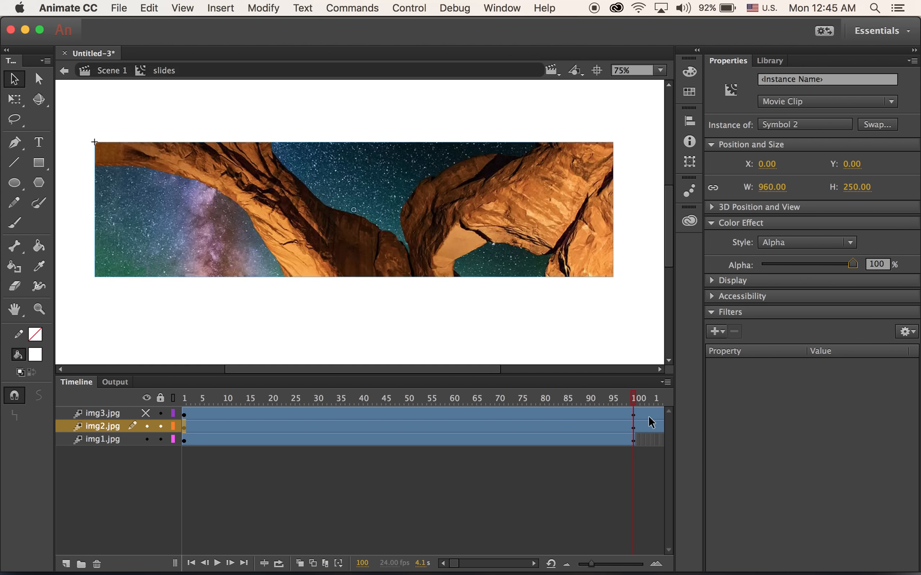
# Step: Fade out the img2.jpg layer's image by setting its Alpha to 0% at frame 200
pyautogui.moveTo(636, 400); pyautogui.dragTo(804, 418)
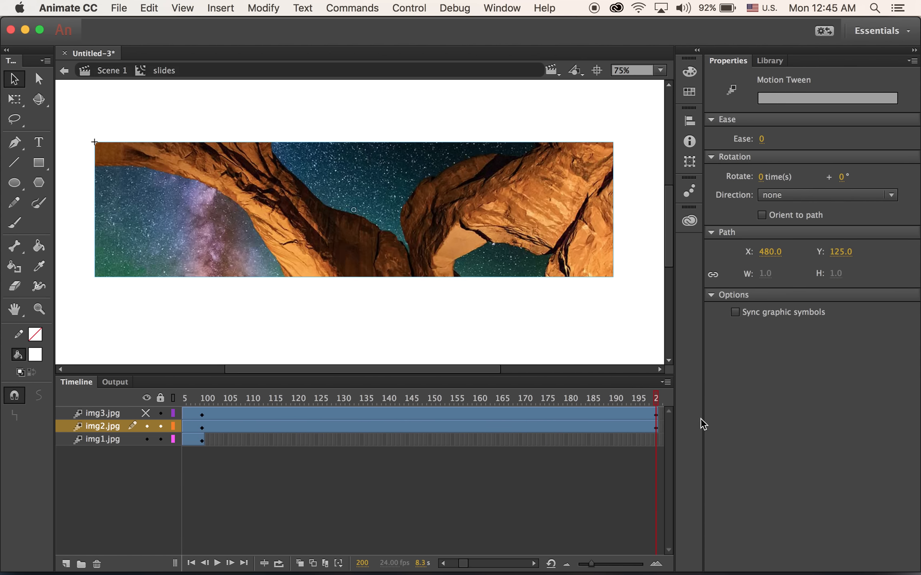
pyautogui.click(653, 426)
pyautogui.click(521, 182)
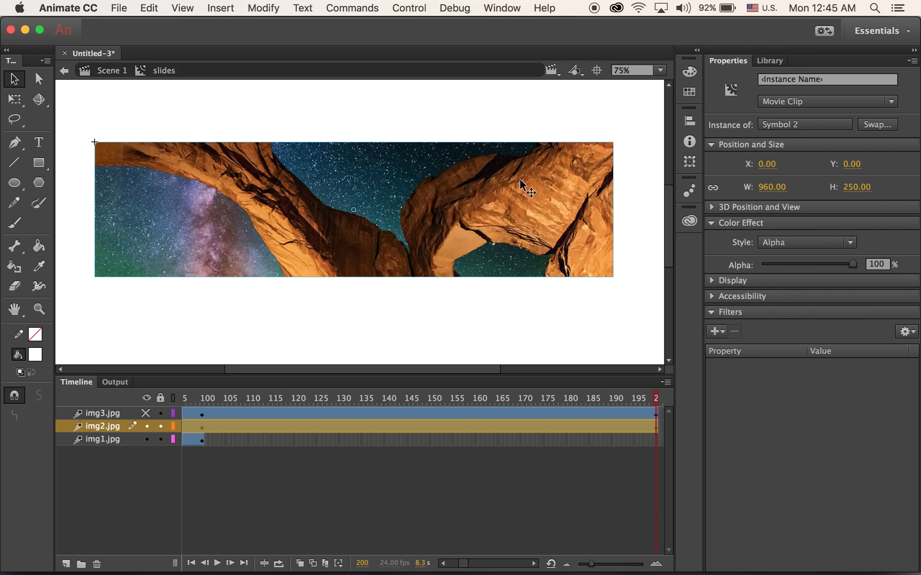
pyautogui.moveTo(856, 266); pyautogui.dragTo(600, 263)
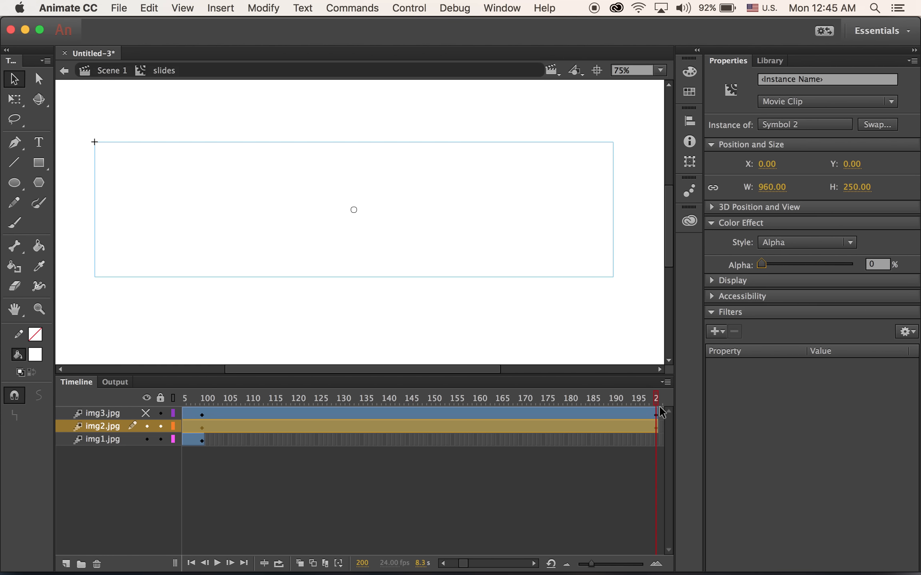
# Step: Play and scrub the timeline between frame 1 and about frame 100 to check the fade from img1.jpg to img2.jpg
pyautogui.press('Return')
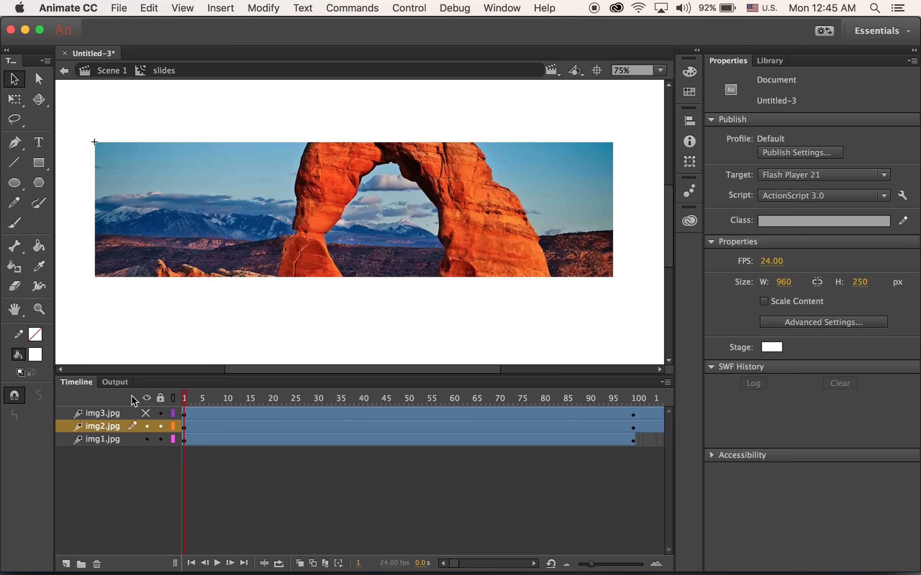
pyautogui.moveTo(172, 401); pyautogui.dragTo(584, 489)
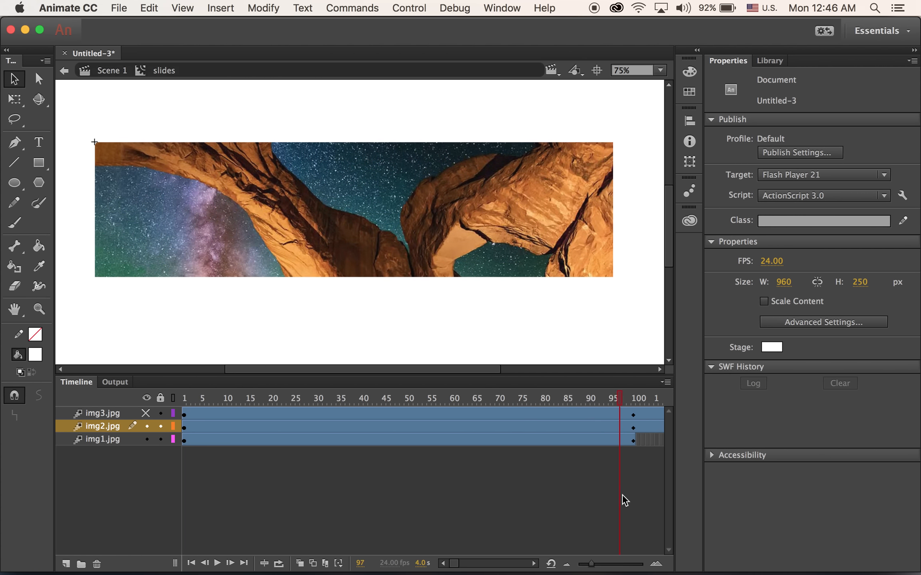
pyautogui.moveTo(625, 501); pyautogui.dragTo(24, 397)
# Step: Show the img3.jpg layer and set its image's Alpha color effect to 0% at frame 1
pyautogui.click(322, 428)
pyautogui.click(146, 413)
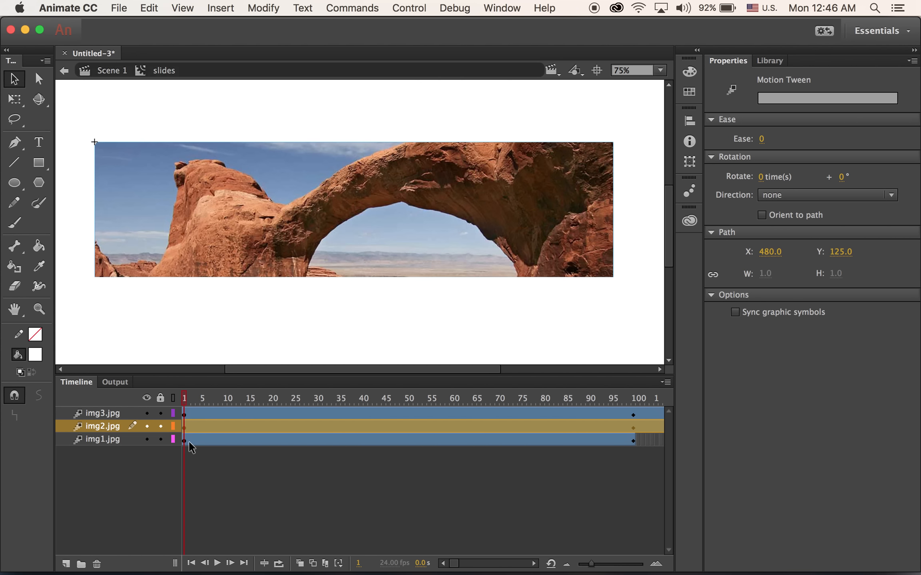
pyautogui.click(127, 415)
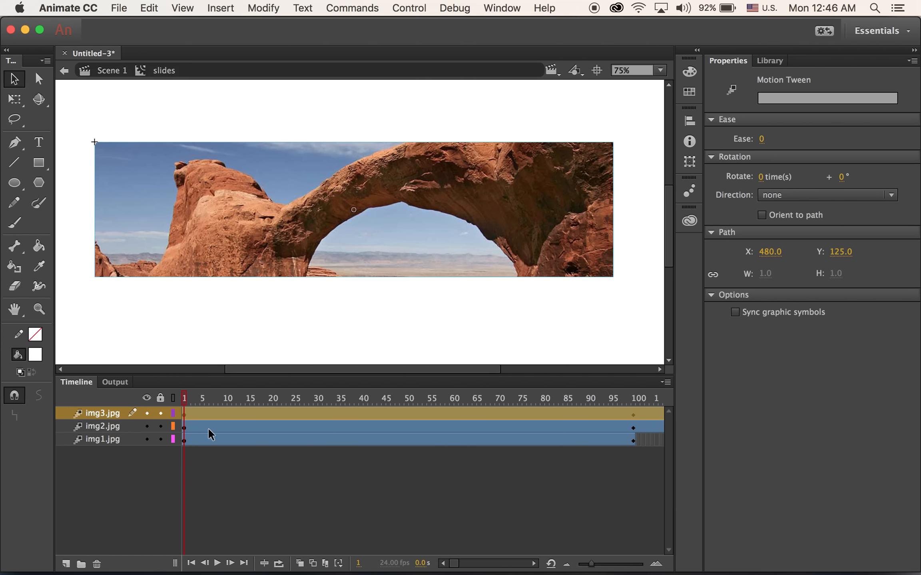
pyautogui.click(189, 417)
pyautogui.click(377, 261)
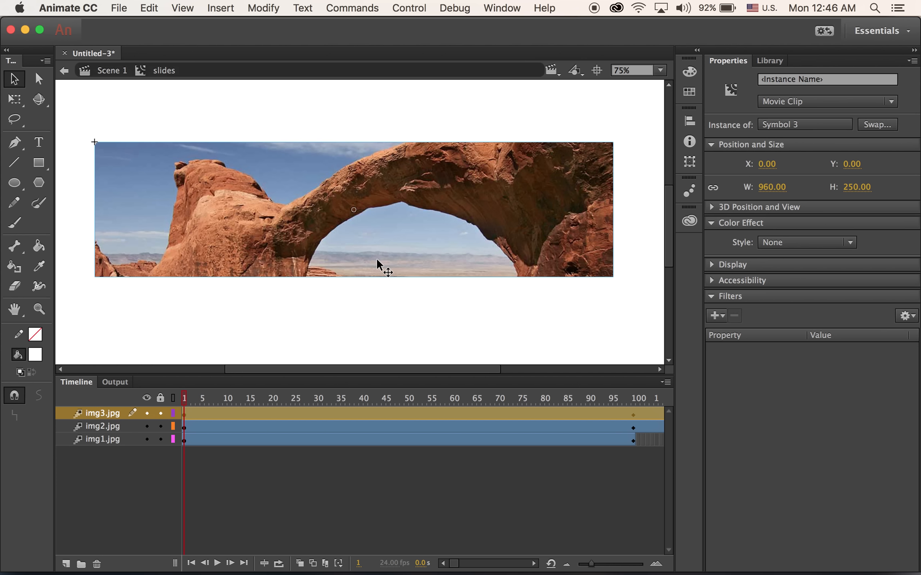
pyautogui.click(789, 244)
pyautogui.click(804, 316)
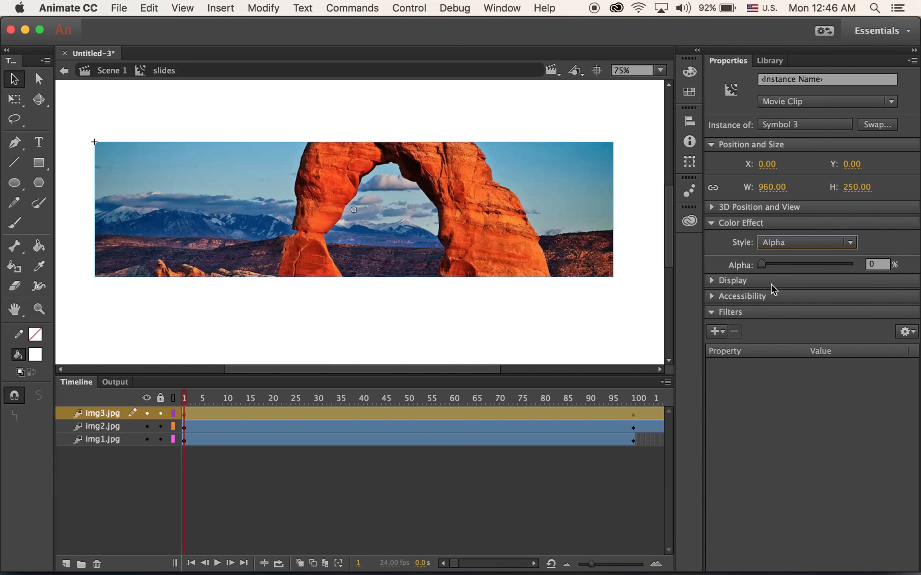
# Step: Set the alpha of the img3.jpg layer's image to 100% at frame 100
pyautogui.moveTo(186, 399); pyautogui.dragTo(639, 441)
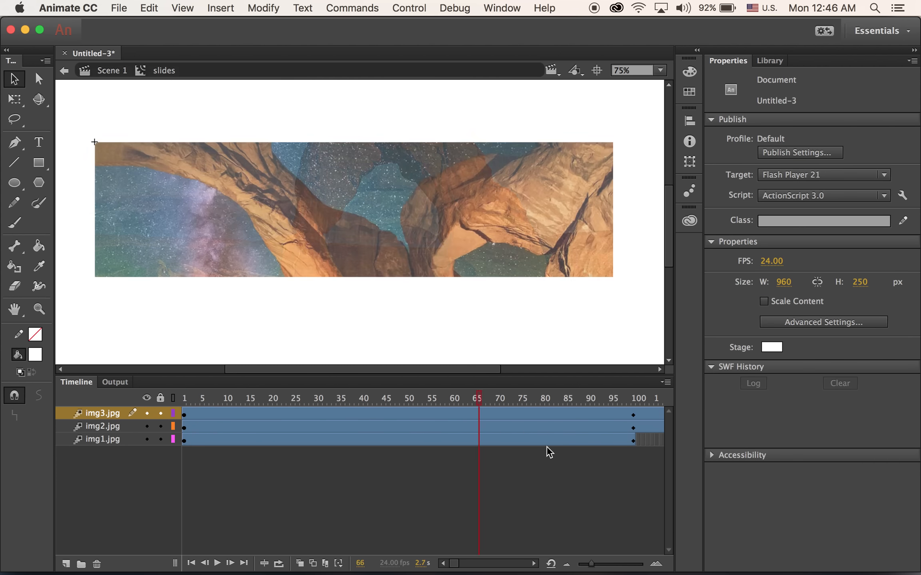
pyautogui.click(578, 256)
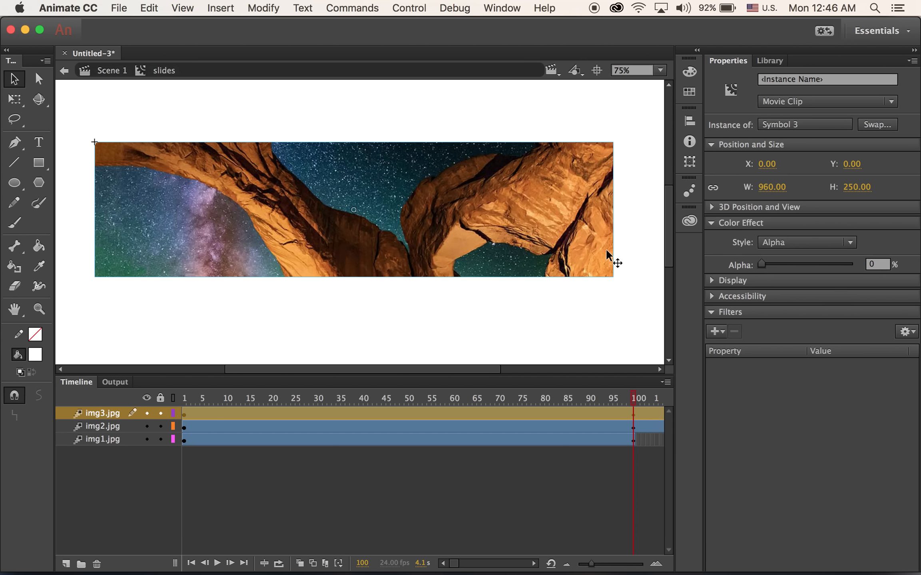
pyautogui.moveTo(758, 266); pyautogui.dragTo(853, 266)
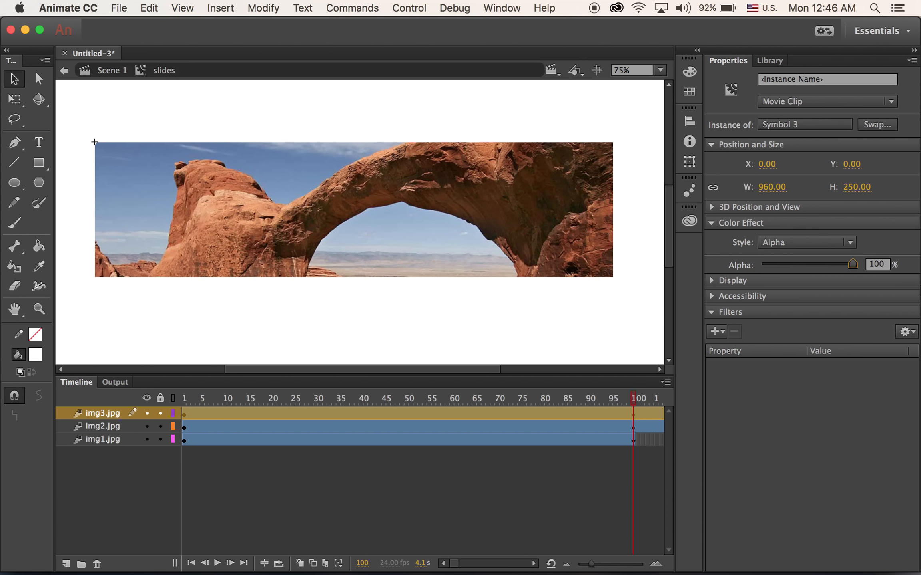
# Step: Fade out the img3.jpg layer's image by setting its Alpha to 0% at frame 200
pyautogui.moveTo(631, 399); pyautogui.dragTo(611, 411)
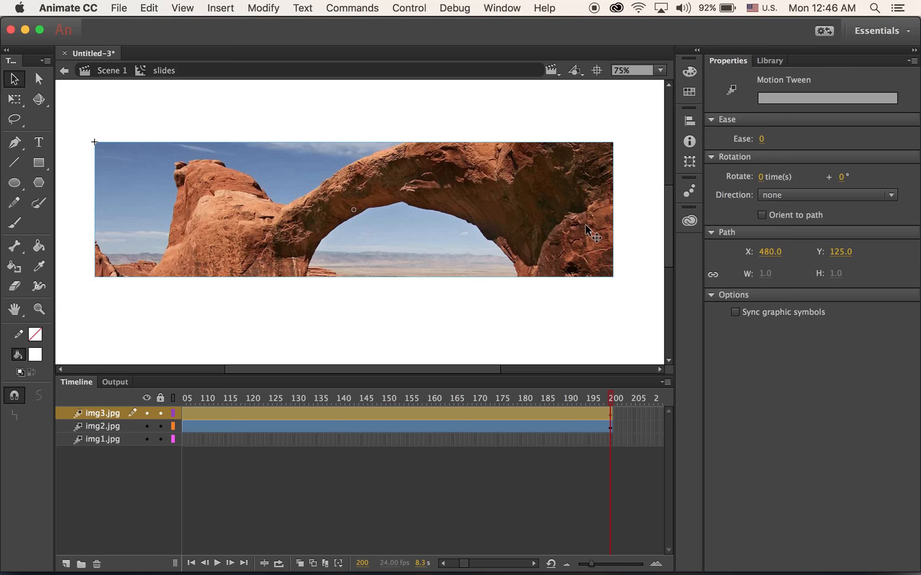
pyautogui.click(594, 234)
pyautogui.moveTo(850, 265); pyautogui.dragTo(635, 274)
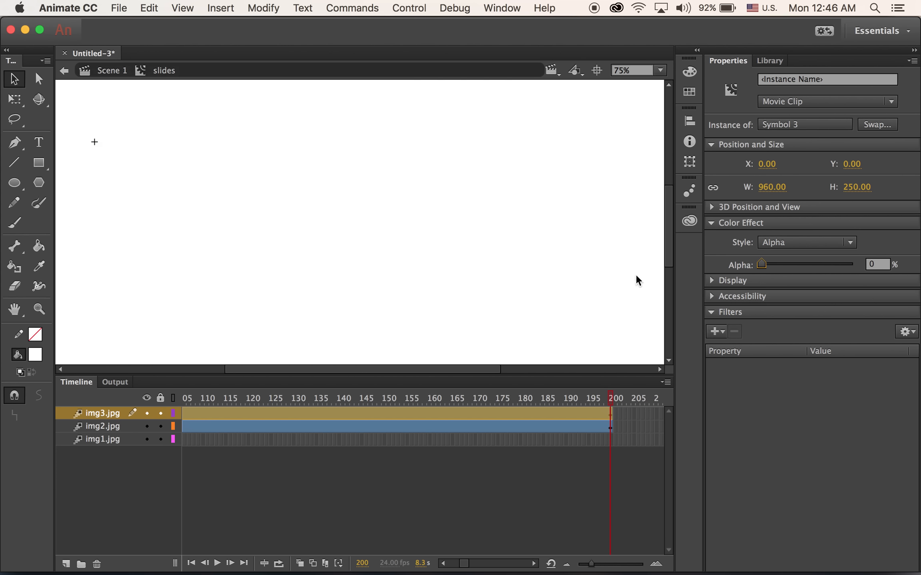
# Step: Shift the img3.jpg layer's motion tween span along the timeline so it runs from frame 101 to frame 300
pyautogui.moveTo(610, 400); pyautogui.dragTo(85, 430)
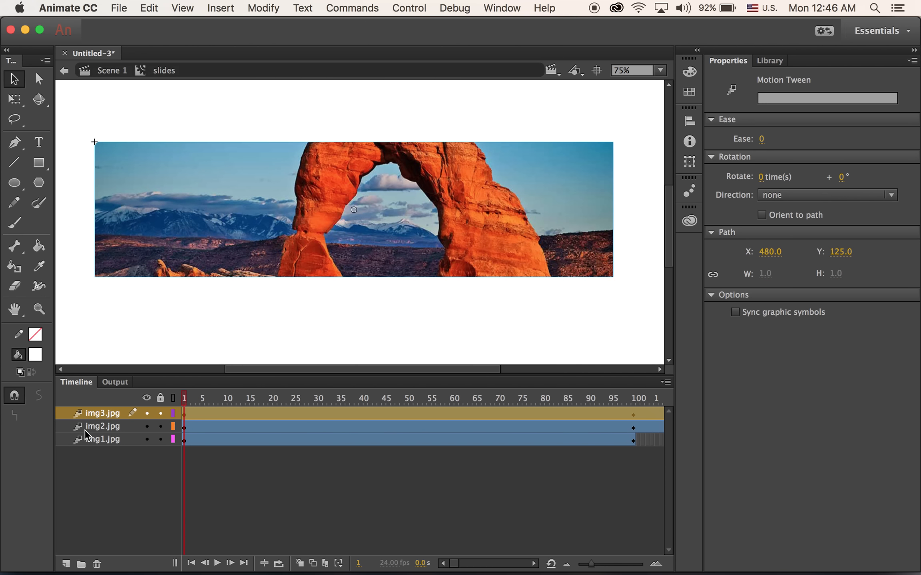
pyautogui.click(93, 425)
pyautogui.click(103, 415)
pyautogui.click(102, 428)
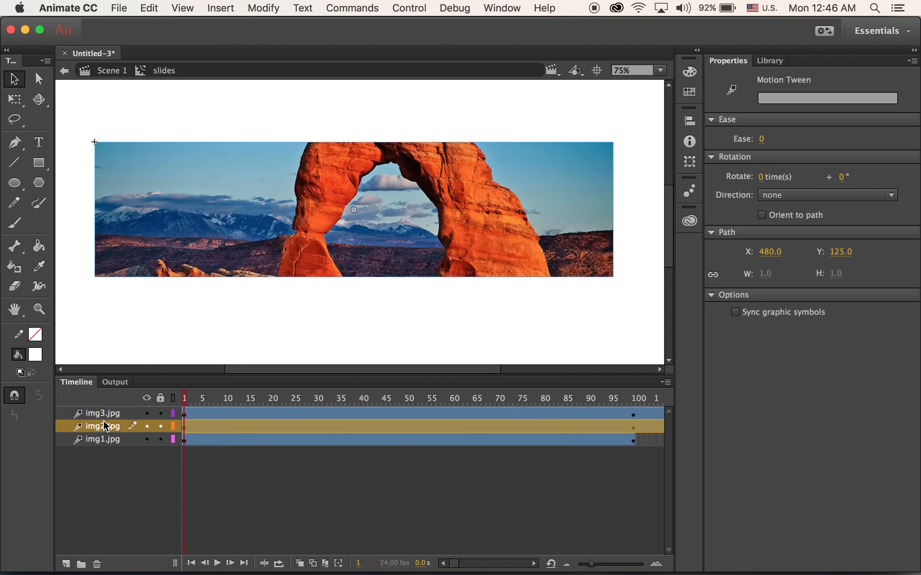
pyautogui.click(105, 414)
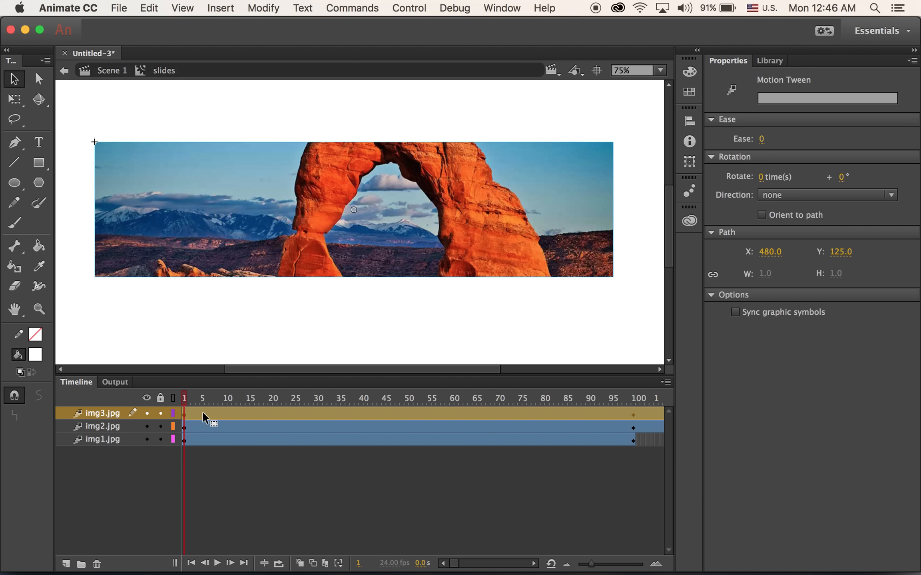
pyautogui.moveTo(202, 410); pyautogui.dragTo(508, 416)
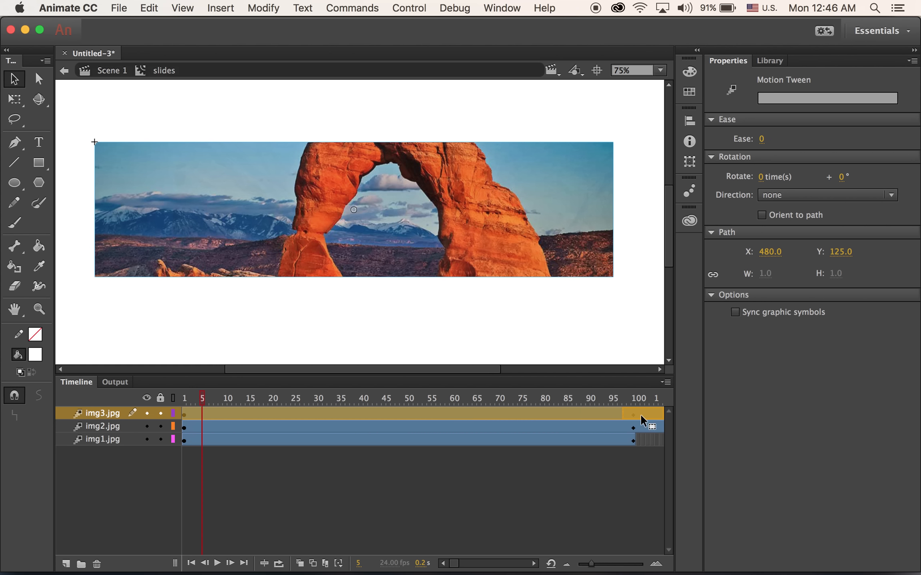
pyautogui.moveTo(655, 419); pyautogui.dragTo(656, 420)
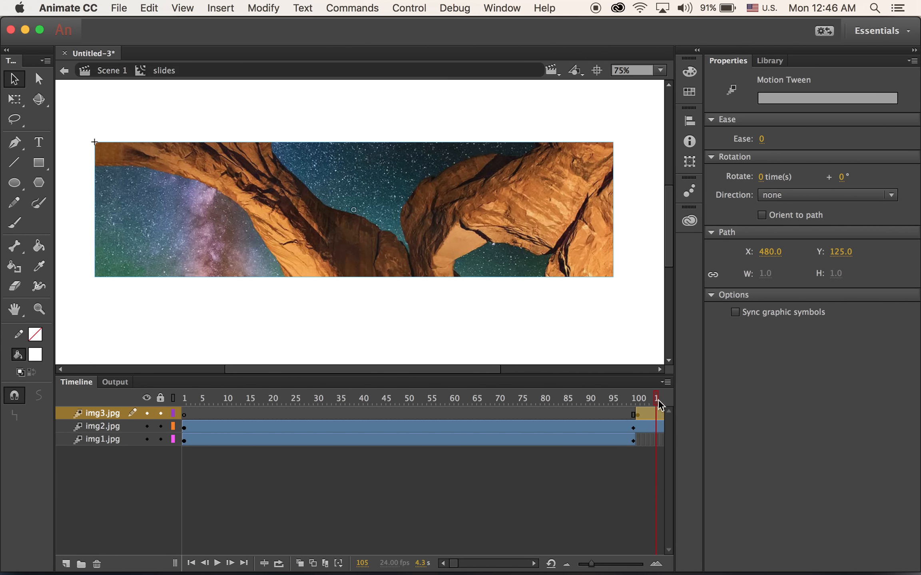
# Step: Play the slides timeline from frame 1 to check the cross-fades, and test the movie before closing its preview
pyautogui.moveTo(656, 396); pyautogui.dragTo(95, 390)
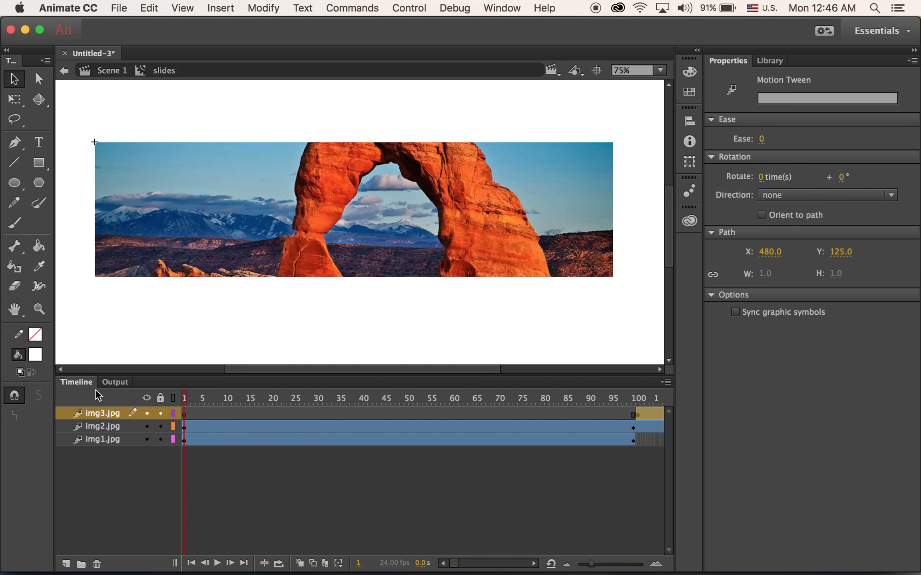
pyautogui.press('Return')
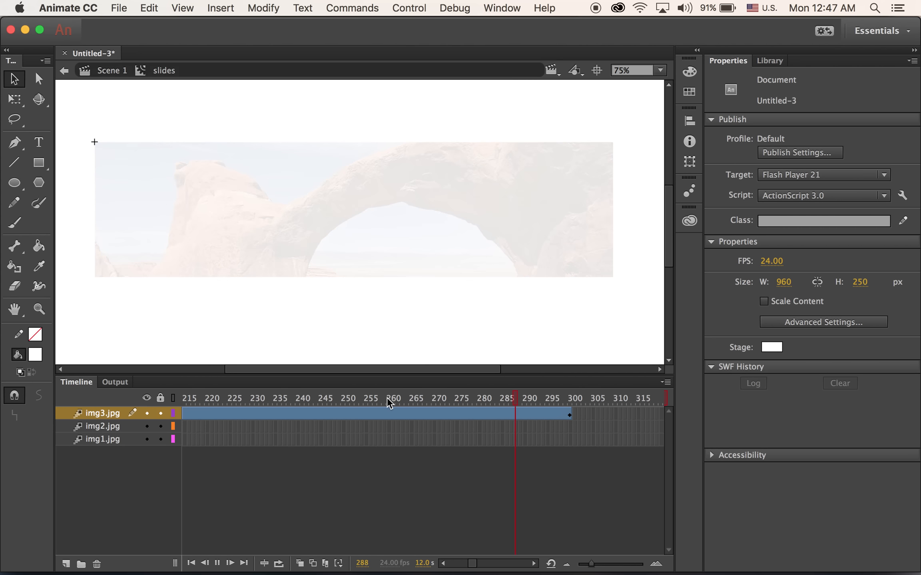
pyautogui.moveTo(568, 399); pyautogui.dragTo(38, 392)
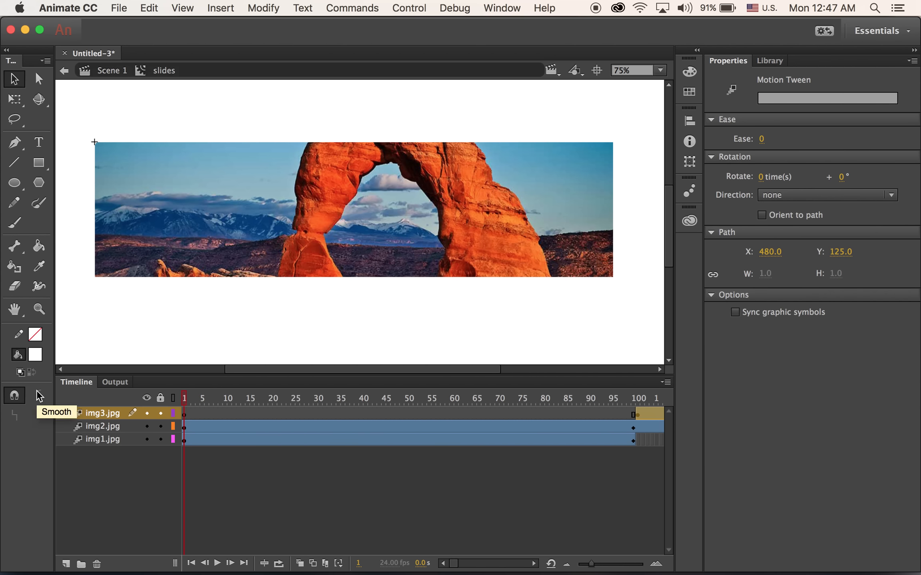
pyautogui.press('super+Return')
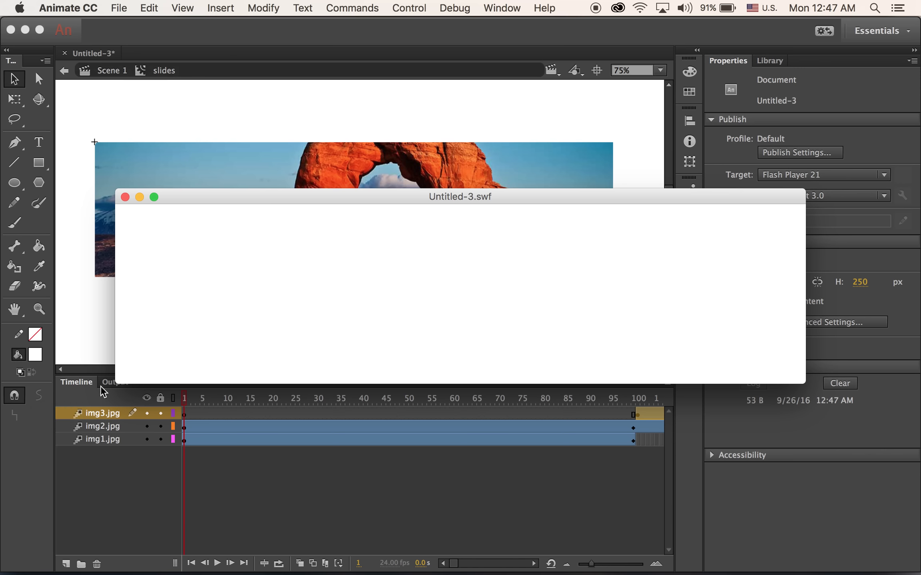
pyautogui.click(125, 197)
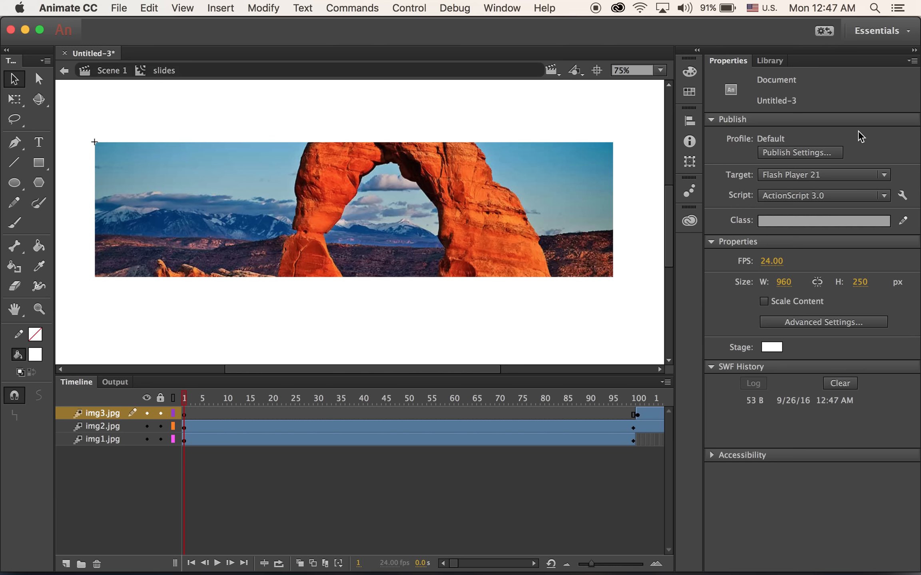
# Step: Return to Scene 1 and place the slides movie clip from the library on the stage, aligned to cover it exactly
pyautogui.click(772, 60)
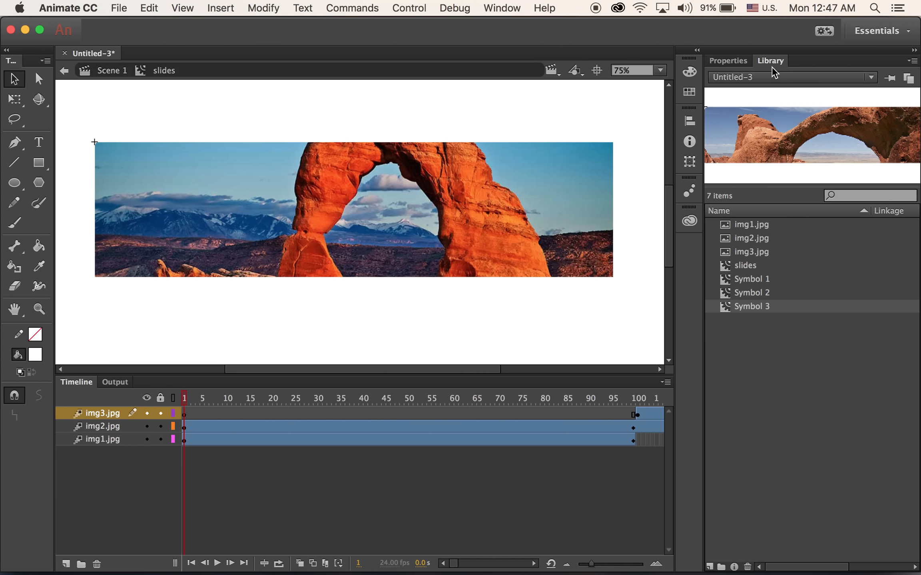
pyautogui.click(112, 71)
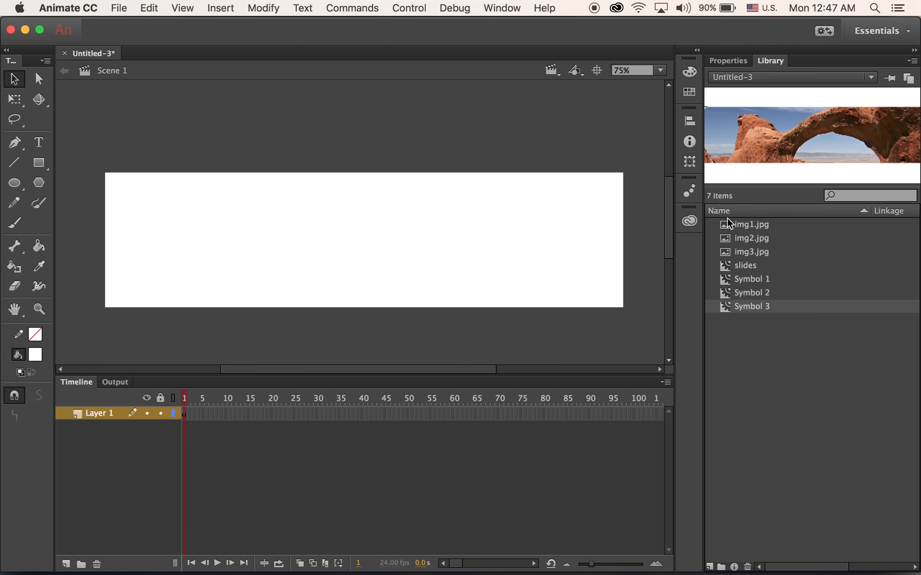
pyautogui.click(744, 267)
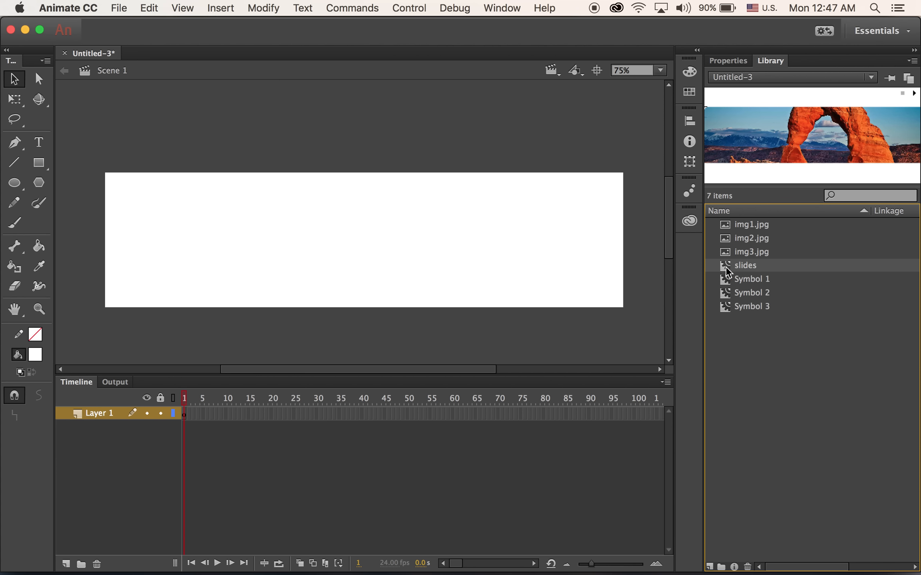
pyautogui.doubleClick(725, 266)
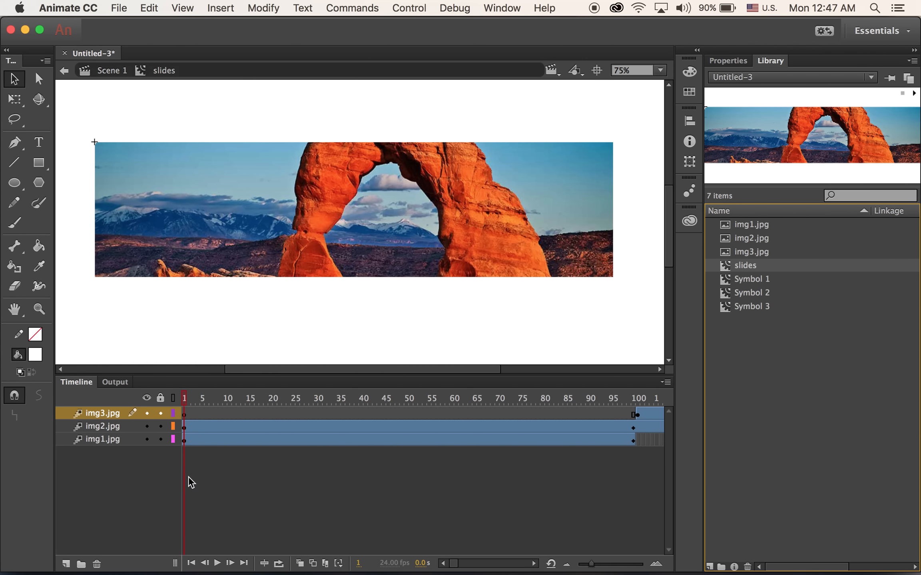
pyautogui.click(110, 75)
pyautogui.moveTo(730, 268); pyautogui.dragTo(324, 263)
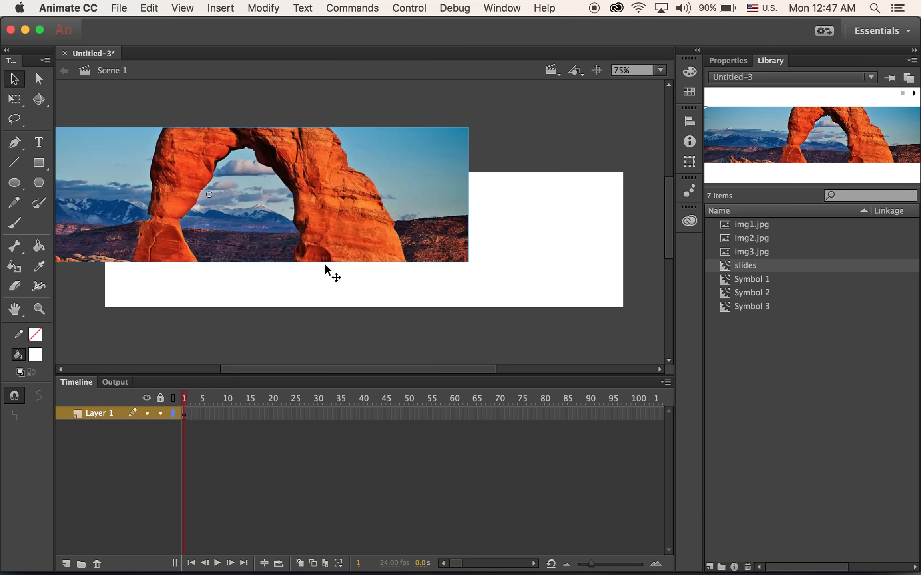
pyautogui.moveTo(252, 210); pyautogui.dragTo(417, 258)
# Step: Test the movie to check the slideshow and close the preview
pyautogui.press('super+Return')
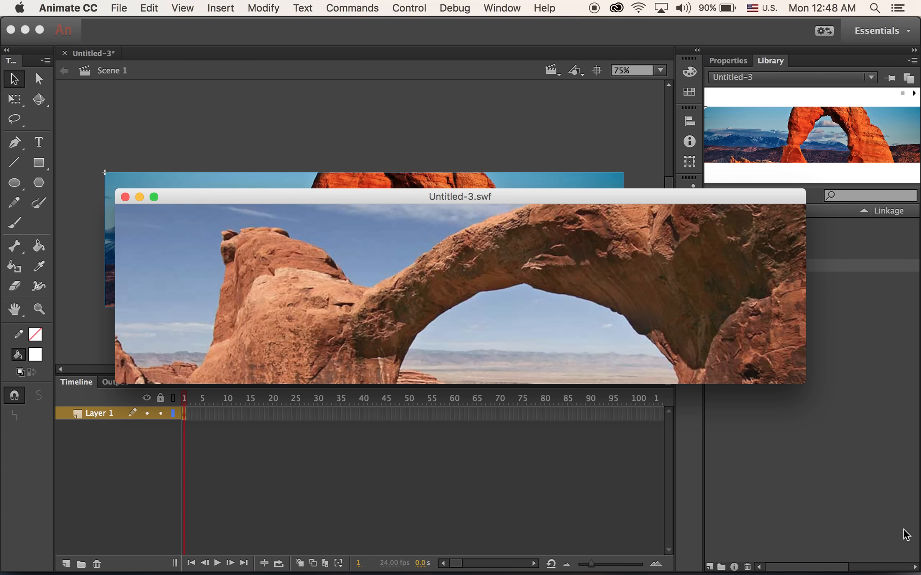
pyautogui.press('super+w')
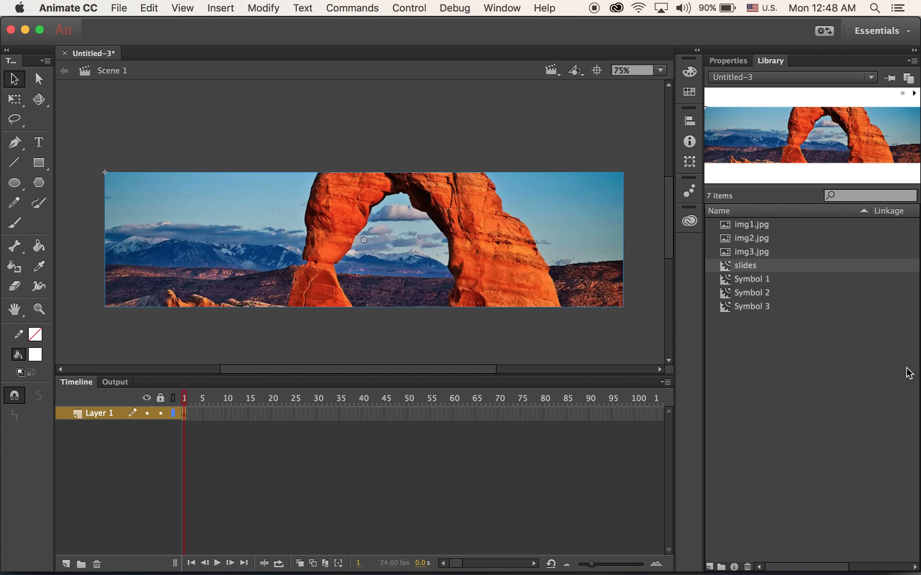
# Step: Open the slides symbol for editing and scrub its timeline to frame 300 and back to review the three layers' tweens
pyautogui.doubleClick(727, 267)
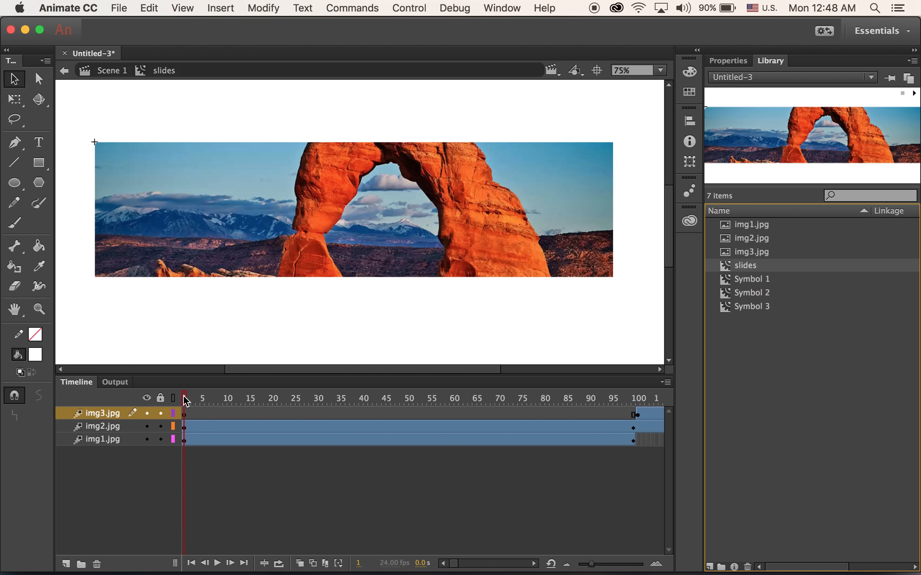
pyautogui.moveTo(186, 401); pyautogui.dragTo(462, 481)
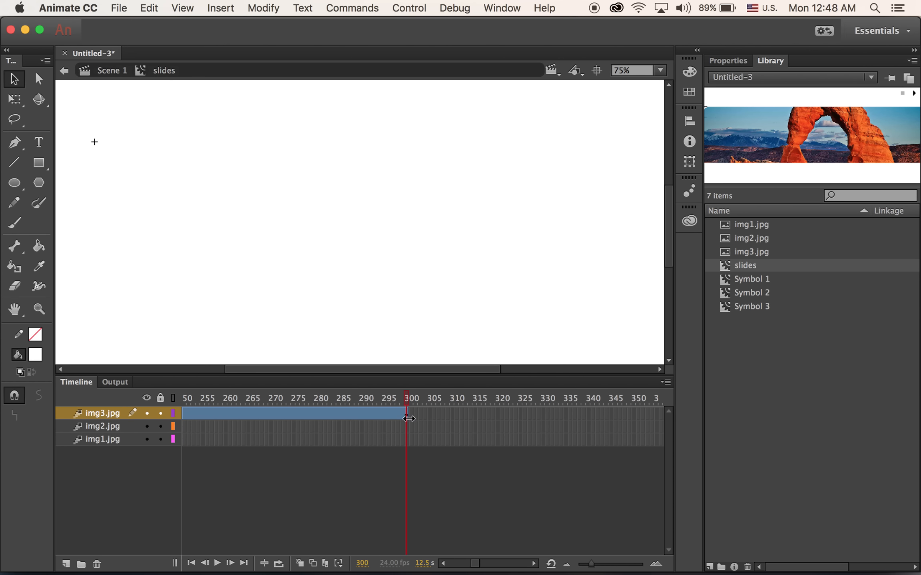
pyautogui.moveTo(407, 397); pyautogui.dragTo(1, 396)
pyautogui.click(273, 198)
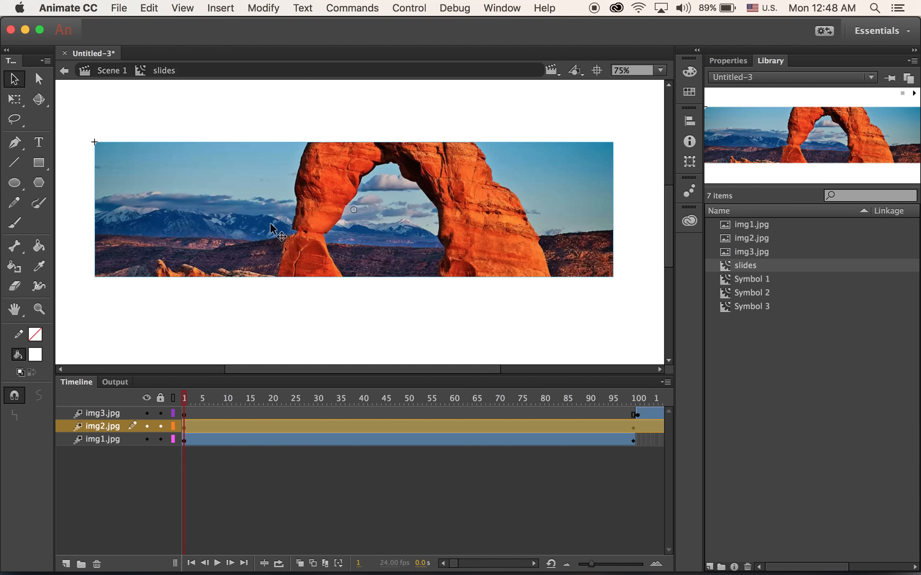
pyautogui.click(123, 442)
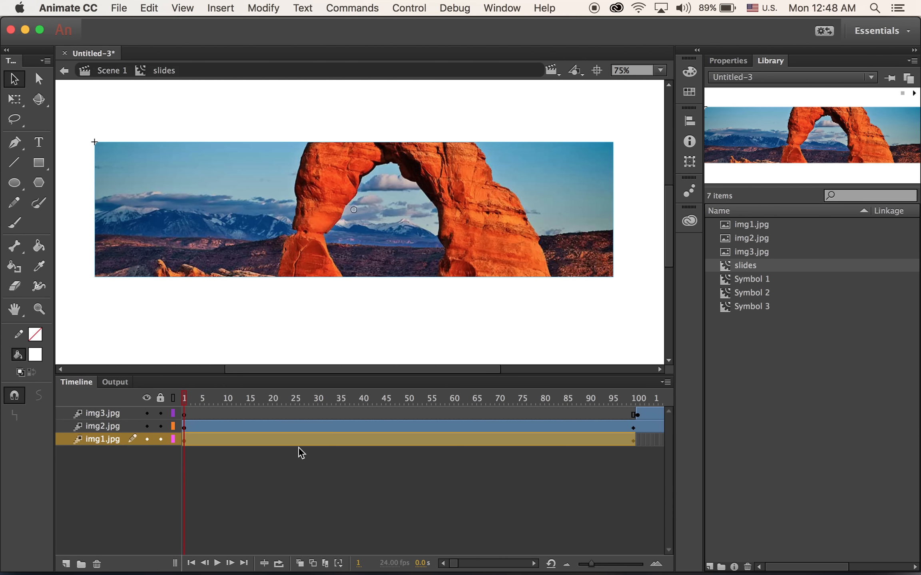
# Step: Isolate the img1.jpg layer by hiding img2.jpg and img3.jpg, and return to frame 1 to copy its photo
pyautogui.click(297, 441)
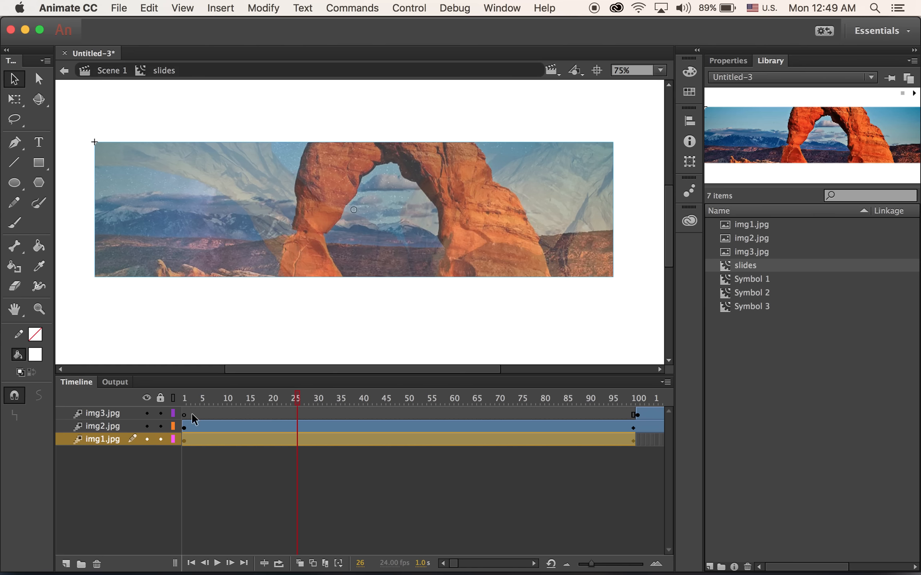
pyautogui.click(147, 426)
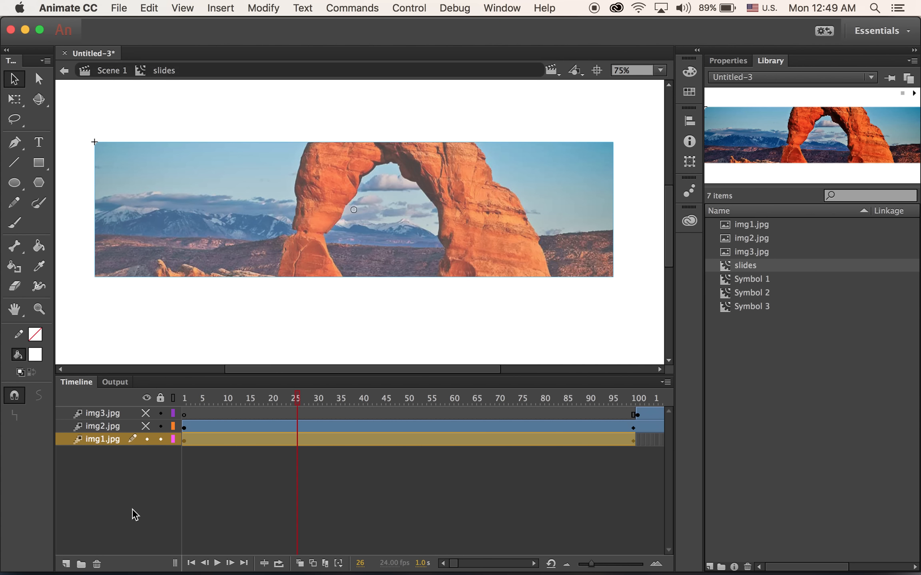
pyautogui.moveTo(298, 399); pyautogui.dragTo(184, 400)
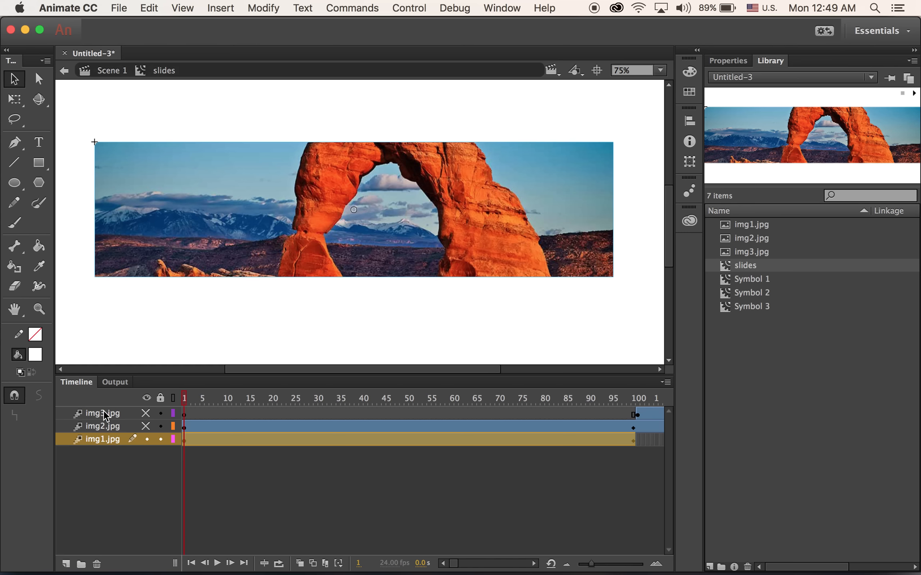
# Step: Add a new layer above img3.jpg in the slides symbol
pyautogui.click(114, 414)
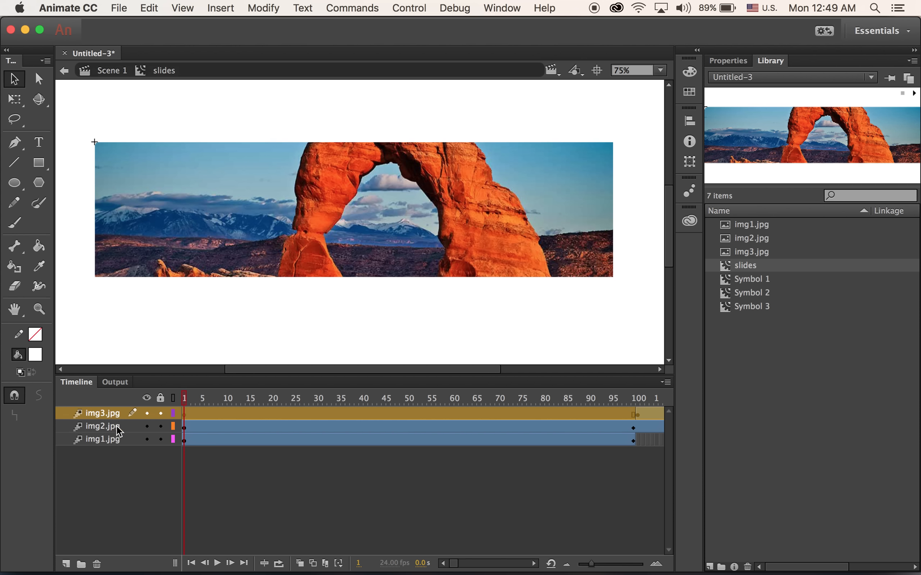
pyautogui.click(66, 563)
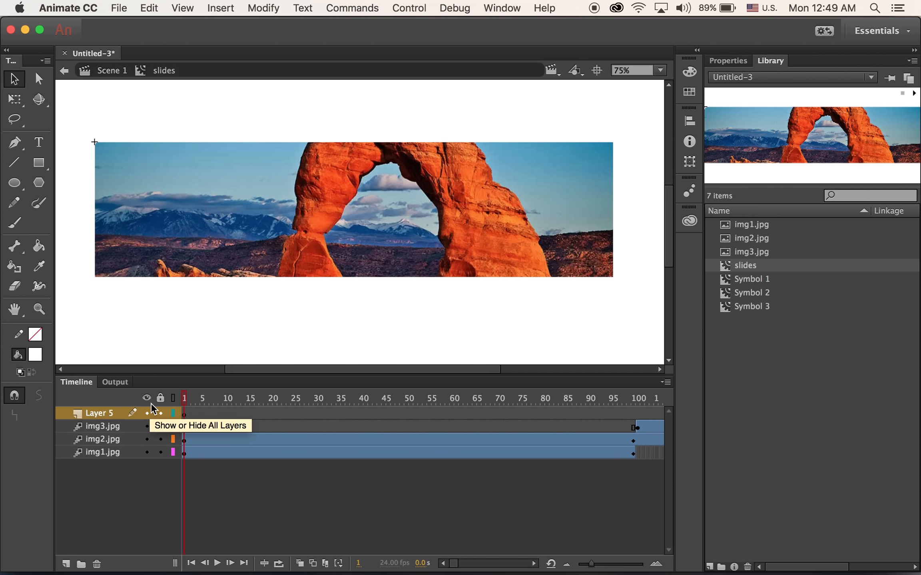
pyautogui.click(126, 414)
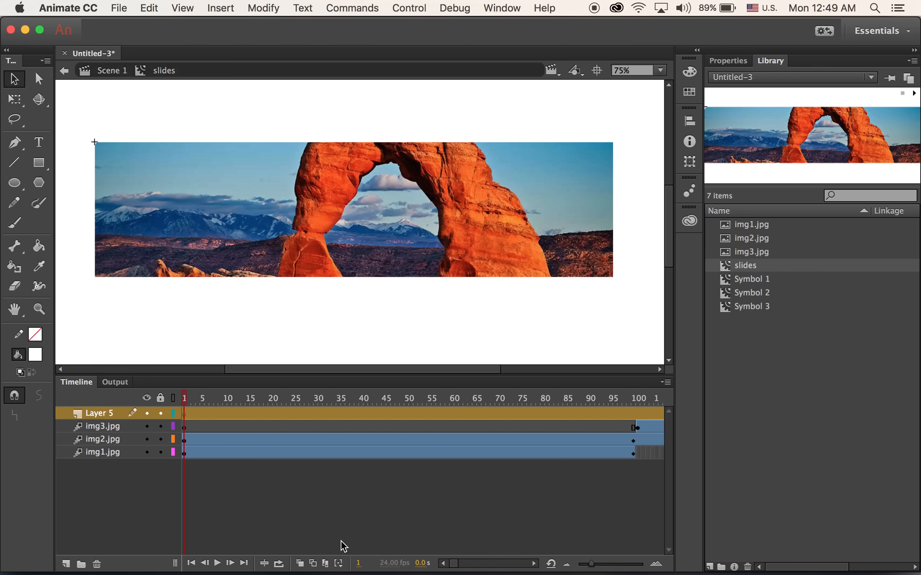
# Step: Insert a blank keyframe at frame 201 of the new layer and paste the copied first photo in place there
pyautogui.press('Return')
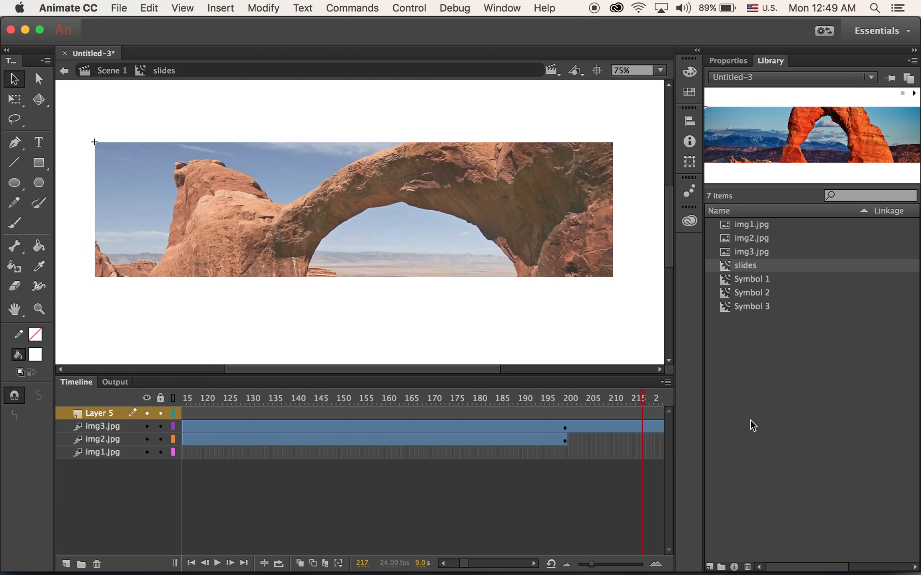
pyautogui.moveTo(404, 398); pyautogui.dragTo(209, 397)
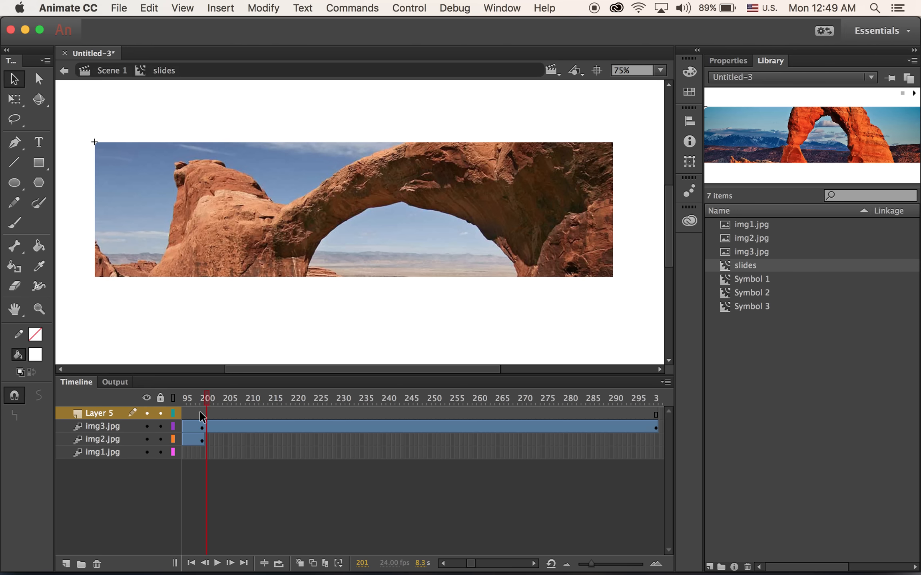
pyautogui.click(238, 7)
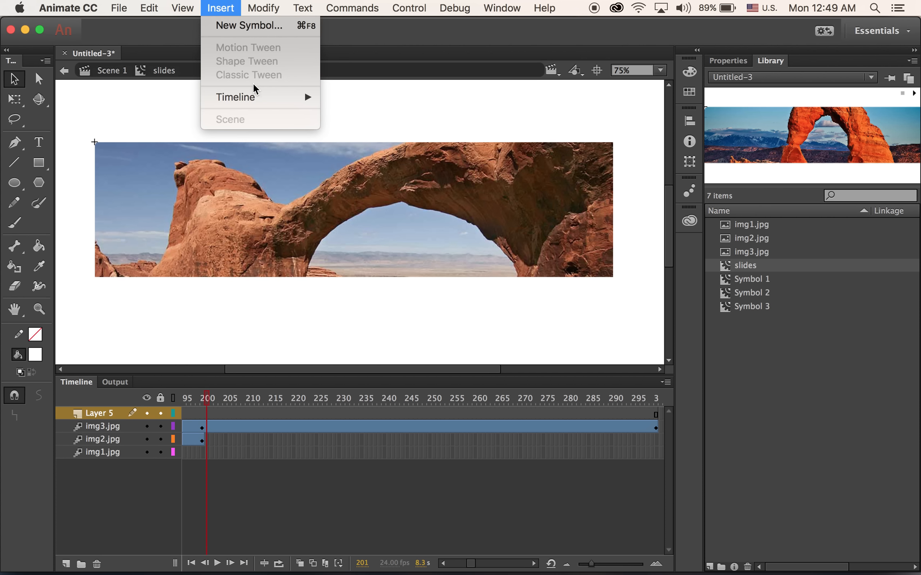
pyautogui.moveTo(253, 97)
pyautogui.click(401, 164)
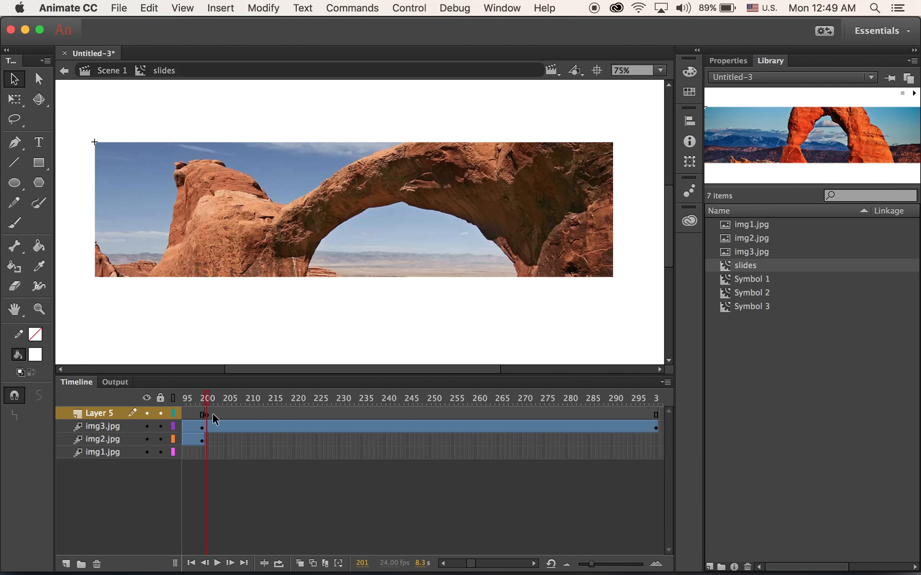
pyautogui.click(147, 7)
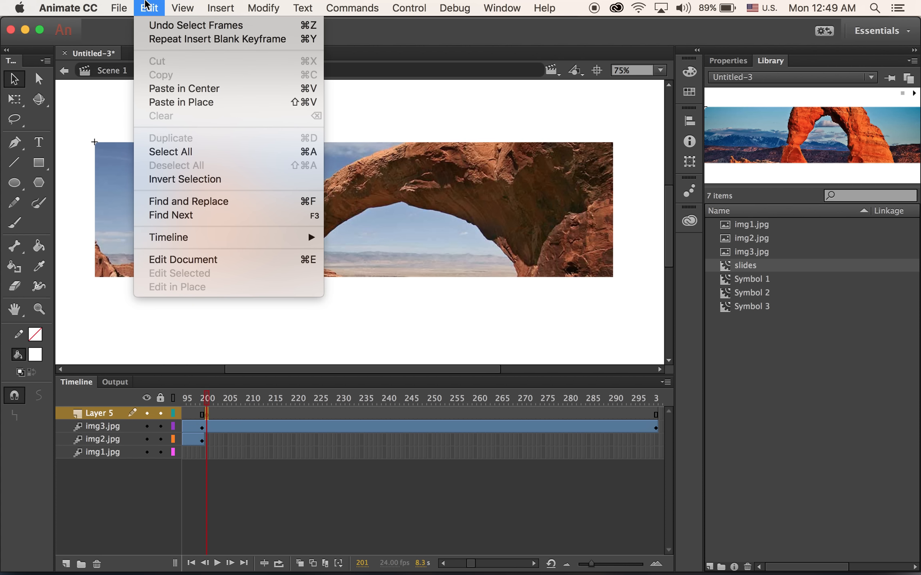
pyautogui.click(193, 102)
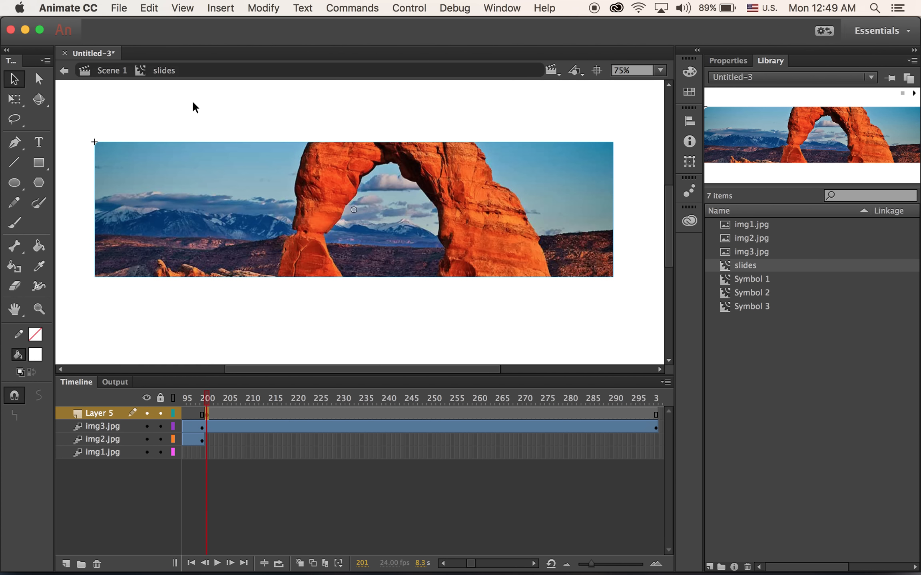
# Step: Scrub and play the slides timeline to review how the pasted photo follows the third photo
pyautogui.moveTo(205, 399); pyautogui.dragTo(276, 408)
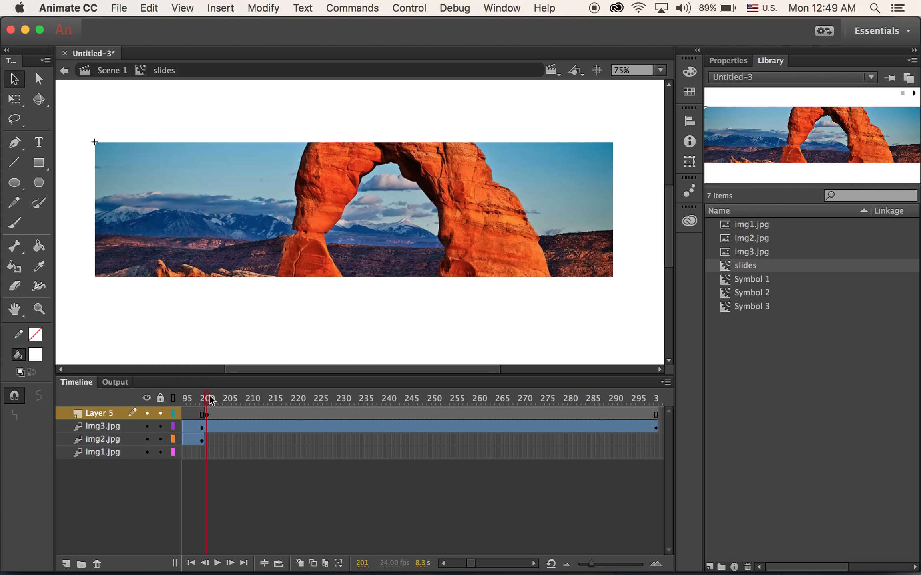
pyautogui.moveTo(212, 399); pyautogui.dragTo(657, 443)
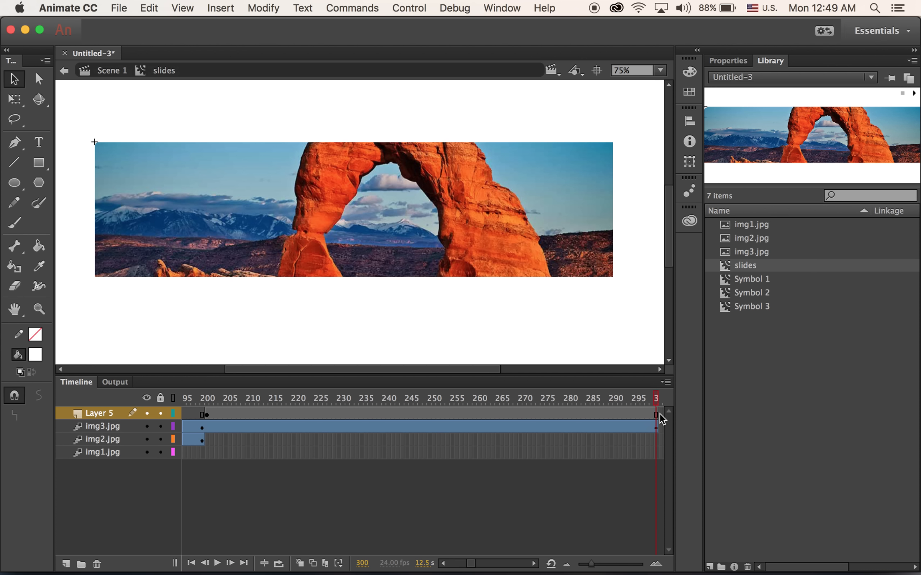
pyautogui.press('Return')
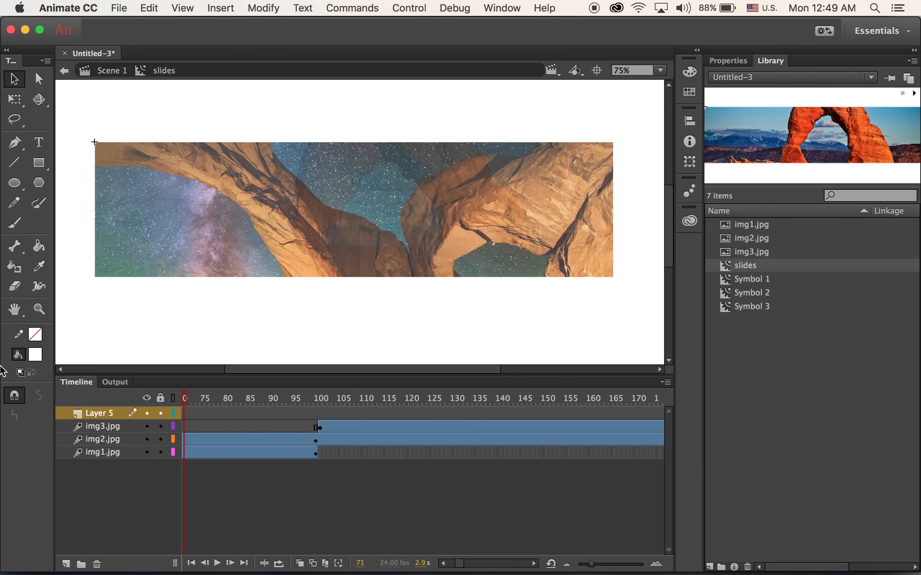
pyautogui.moveTo(0, 366); pyautogui.dragTo(1, 366)
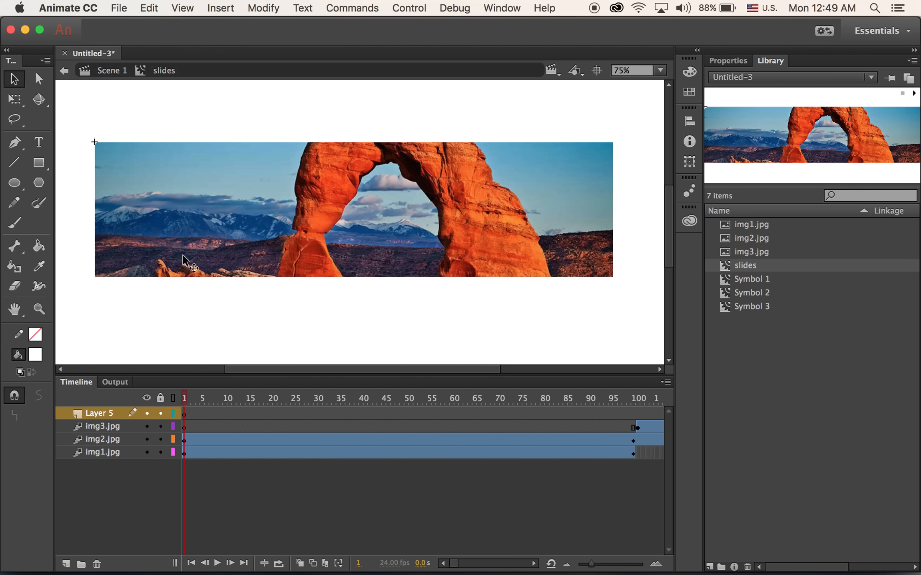
pyautogui.moveTo(185, 399); pyautogui.dragTo(764, 444)
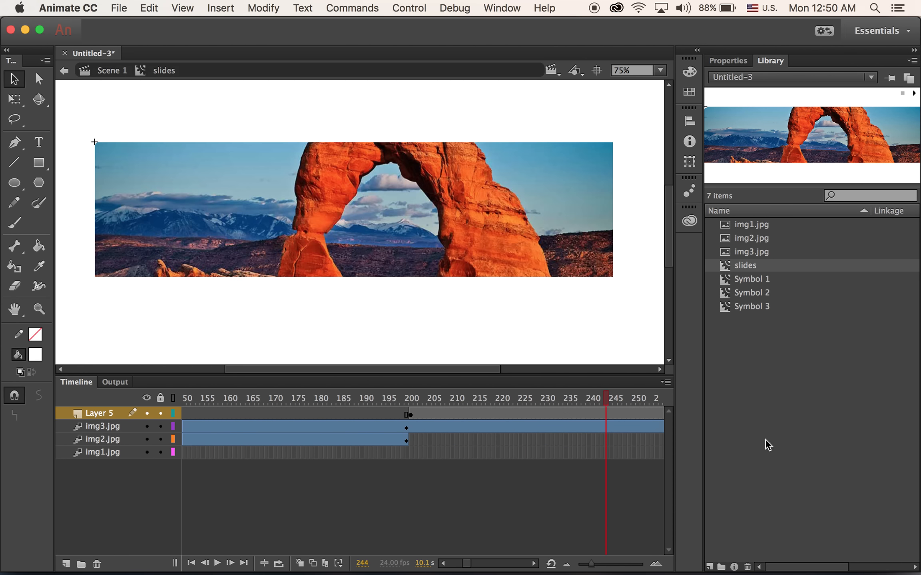
# Step: Apply a motion tween to the pasted photo from frame 201 and add a keyframe at frame 300
pyautogui.click(412, 418)
pyautogui.click(221, 8)
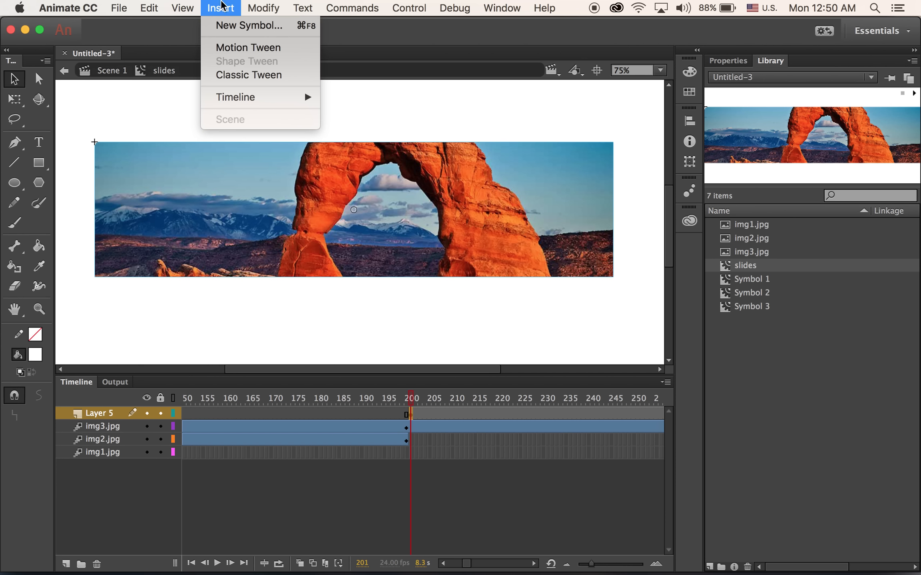
pyautogui.click(246, 47)
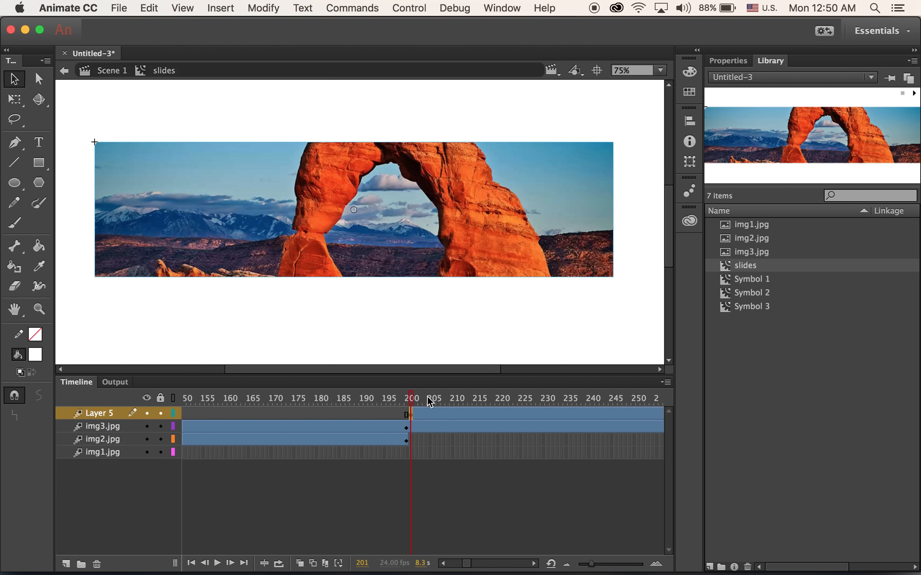
pyautogui.moveTo(415, 402); pyautogui.dragTo(696, 434)
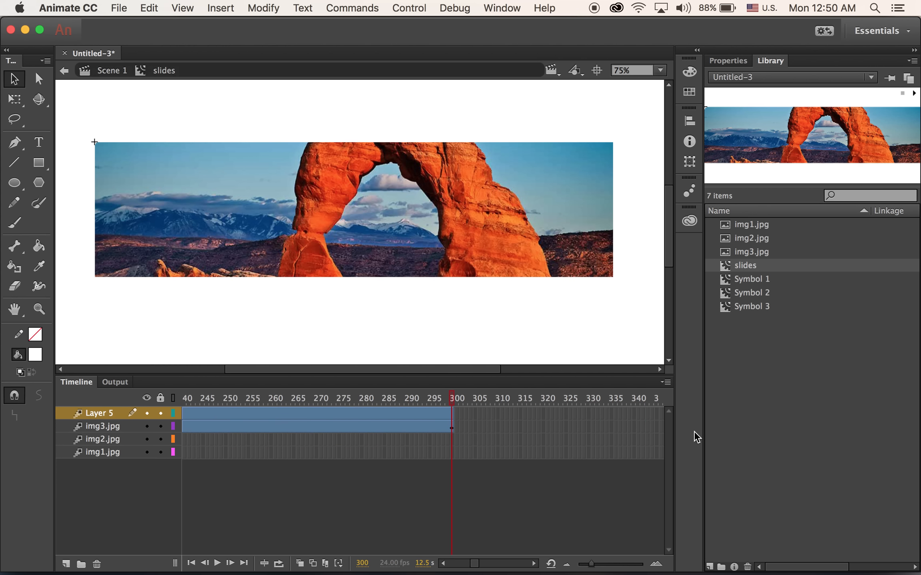
pyautogui.click(455, 411)
pyautogui.click(452, 412)
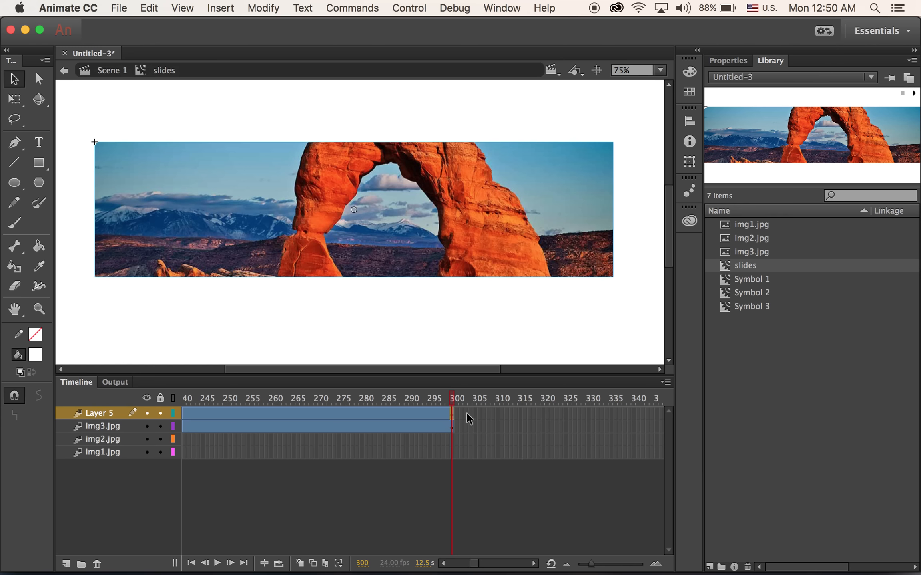
# Step: Set the pasted photo's color effect to Alpha 0% at frame 201 of the new layer
pyautogui.moveTo(453, 396); pyautogui.dragTo(250, 420)
pyautogui.click(251, 413)
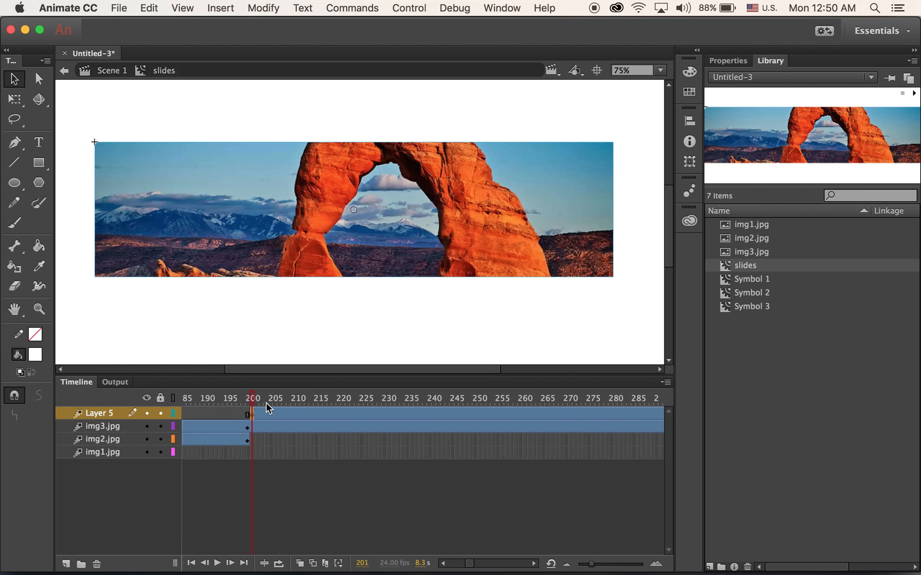
pyautogui.click(721, 64)
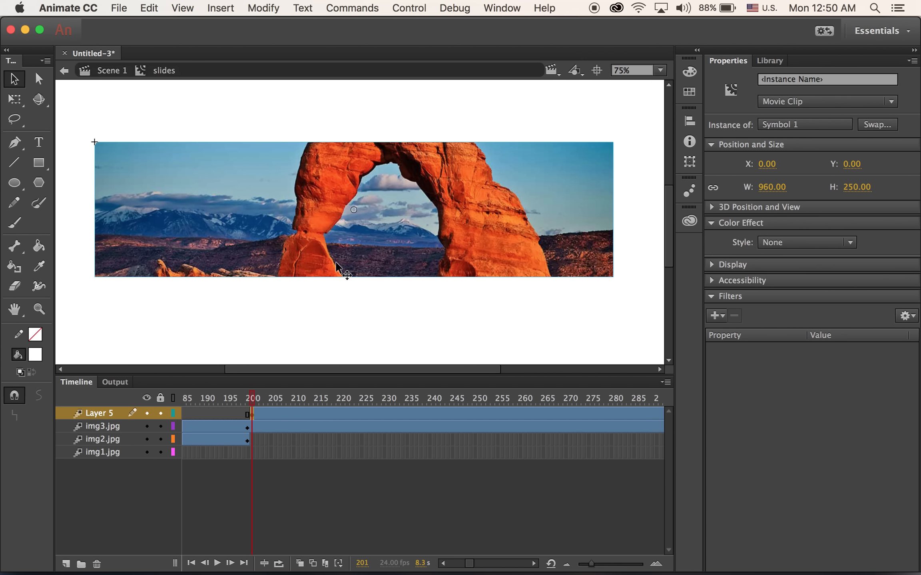
pyautogui.click(781, 241)
pyautogui.click(801, 321)
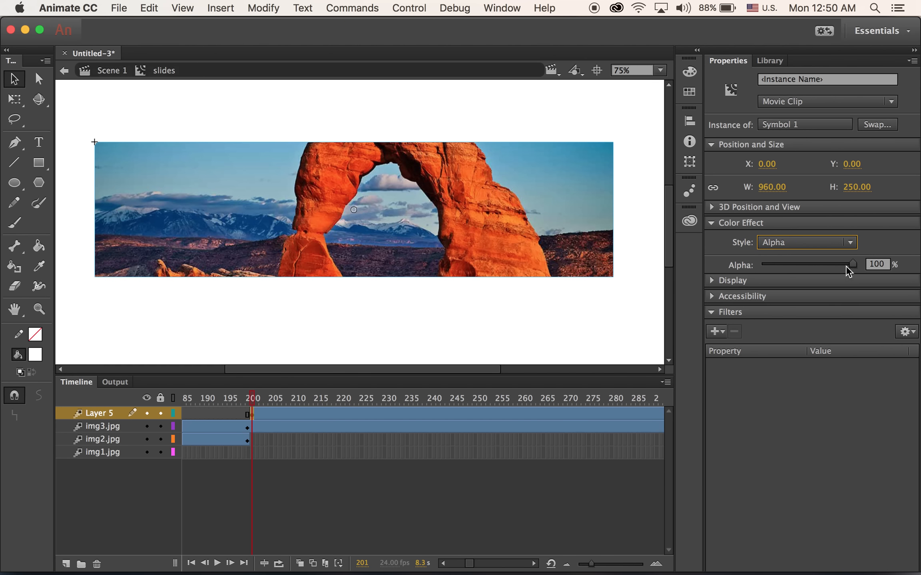
pyautogui.moveTo(854, 262); pyautogui.dragTo(641, 247)
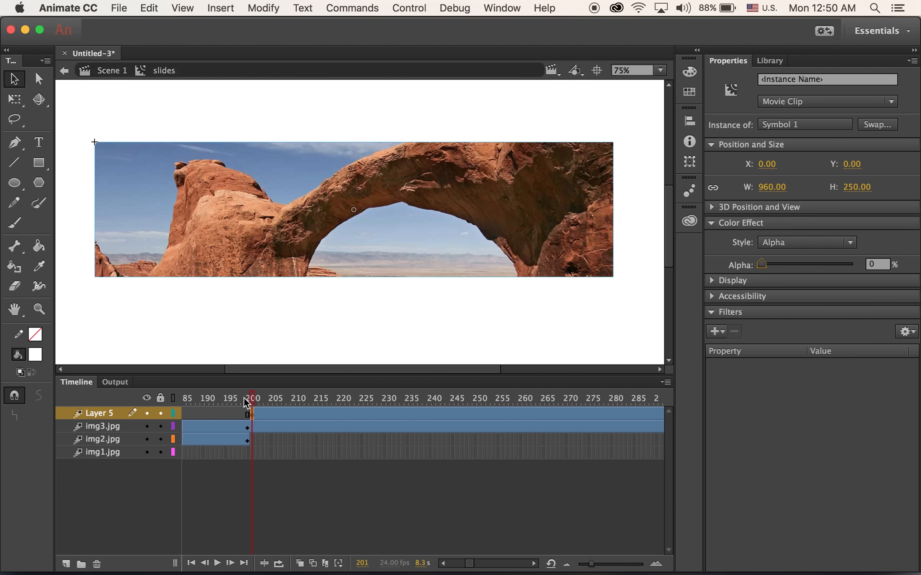
# Step: Set the pasted photo's alpha to 100% at frame 300
pyautogui.press('Return')
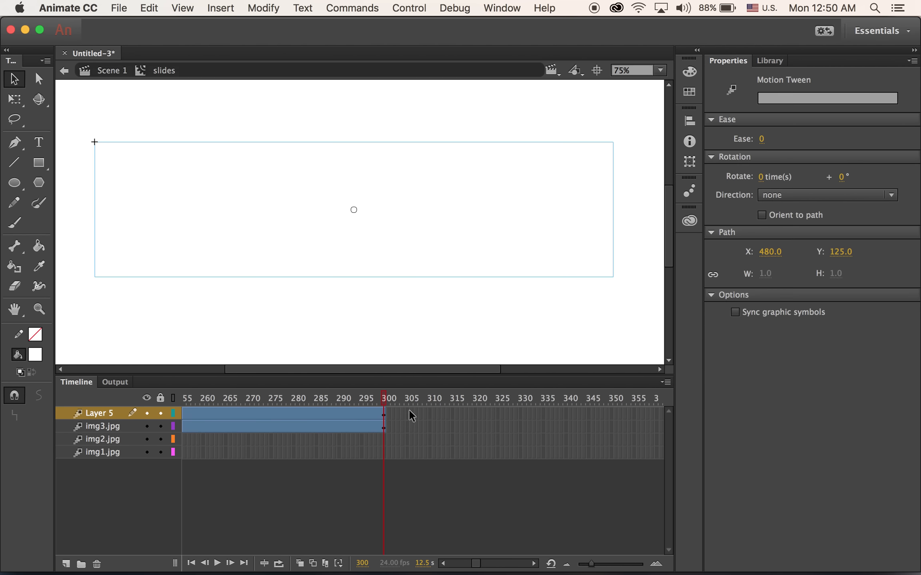
pyautogui.click(466, 156)
pyautogui.moveTo(760, 261); pyautogui.dragTo(855, 264)
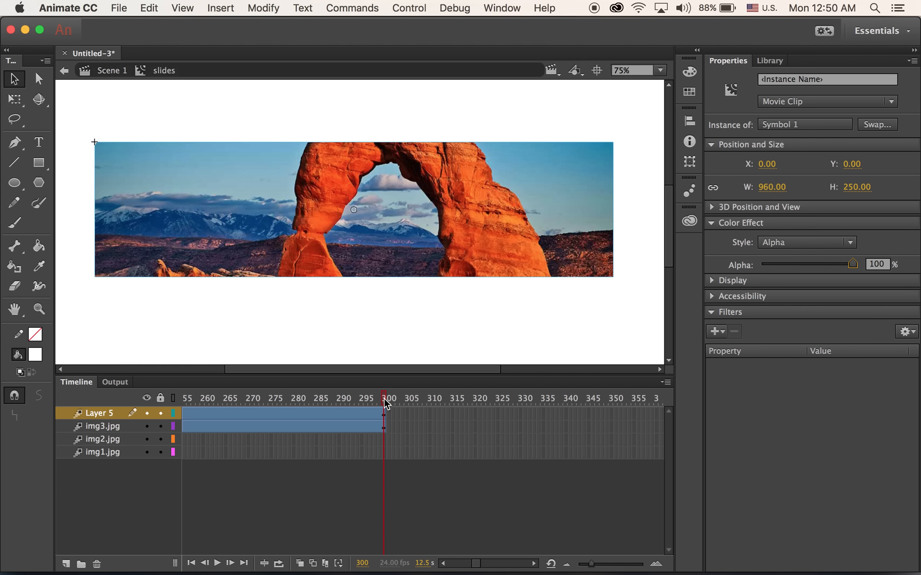
# Step: Play the slides timeline, return to Scene 1, and test the movie before closing its preview
pyautogui.press('Return')
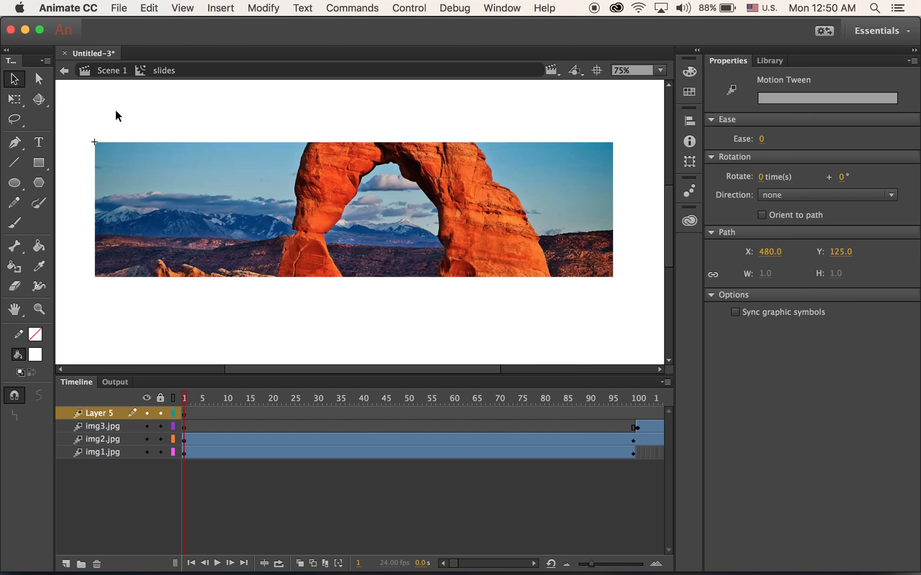
pyautogui.click(112, 74)
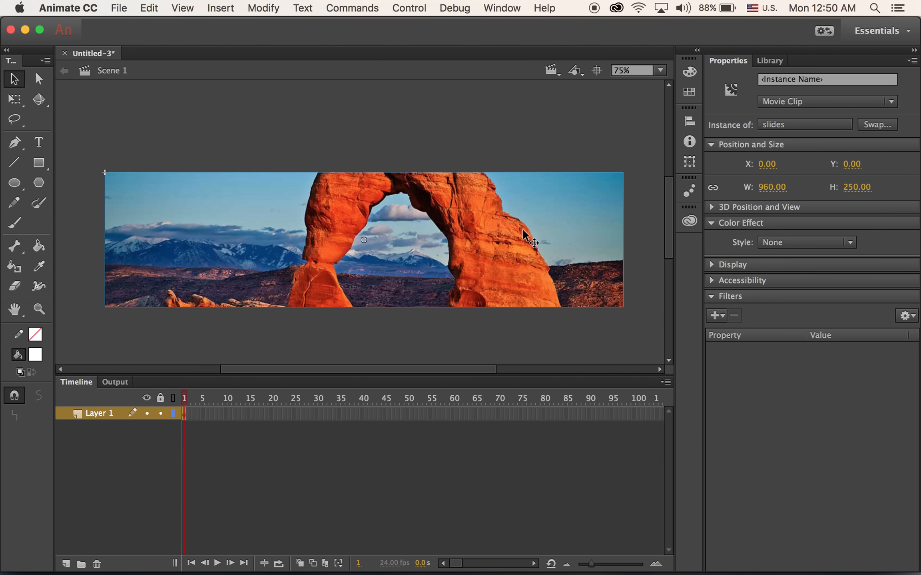
pyautogui.press('super+Return')
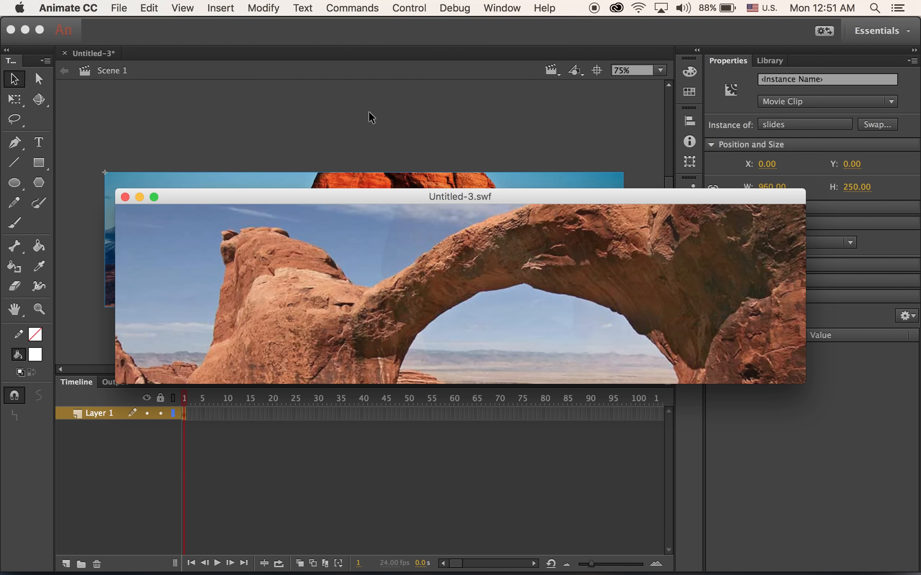
pyautogui.press('super+w')
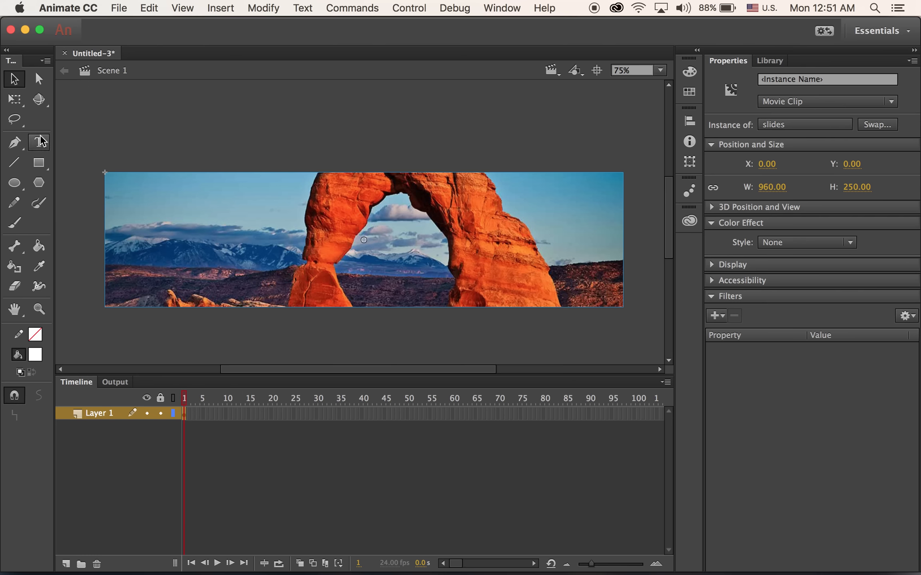
# Step: Rename the main timeline's Layer 1 as bg
pyautogui.doubleClick(99, 414)
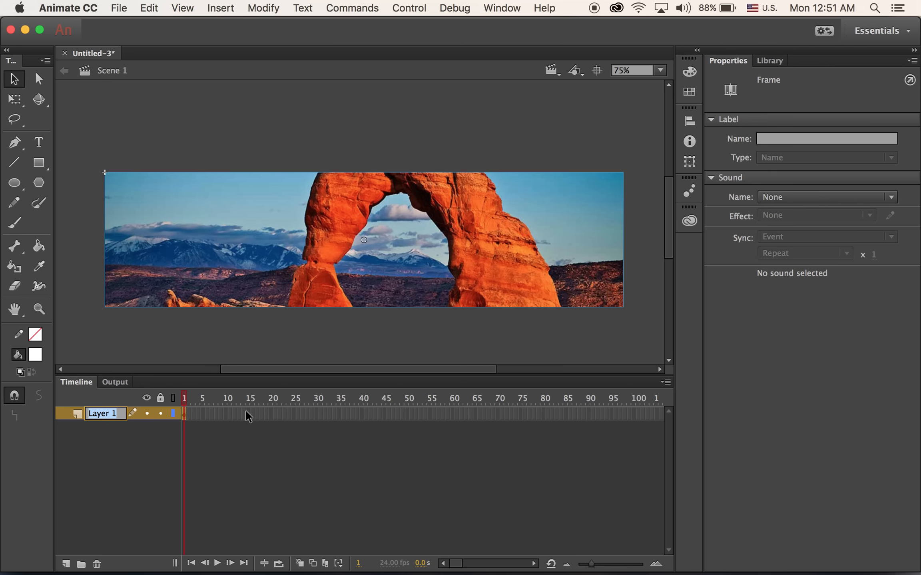
pyautogui.write('C')
pyautogui.write('g')
pyautogui.press('Return')
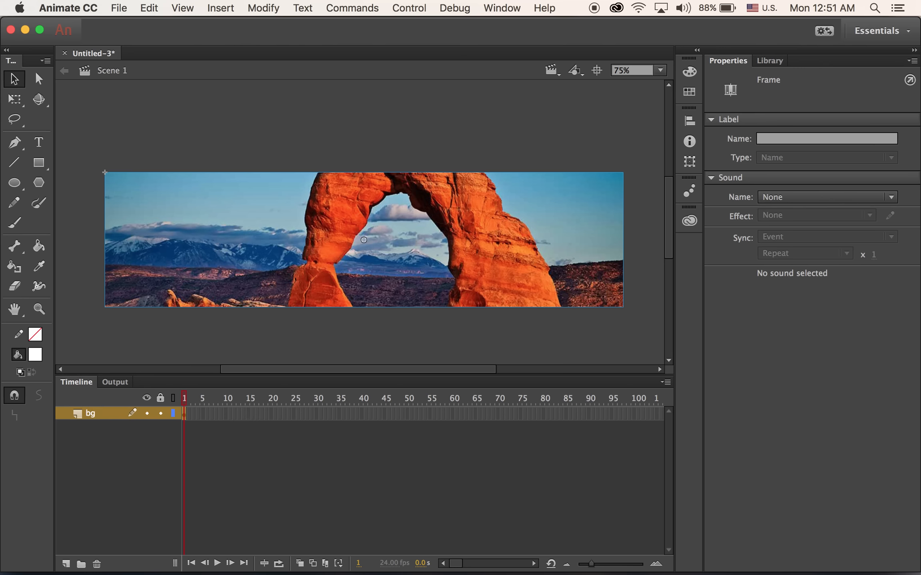
# Step: Add a new layer above bg and enter the static text "Arches National Park" over the sky area of the banner
pyautogui.click(66, 565)
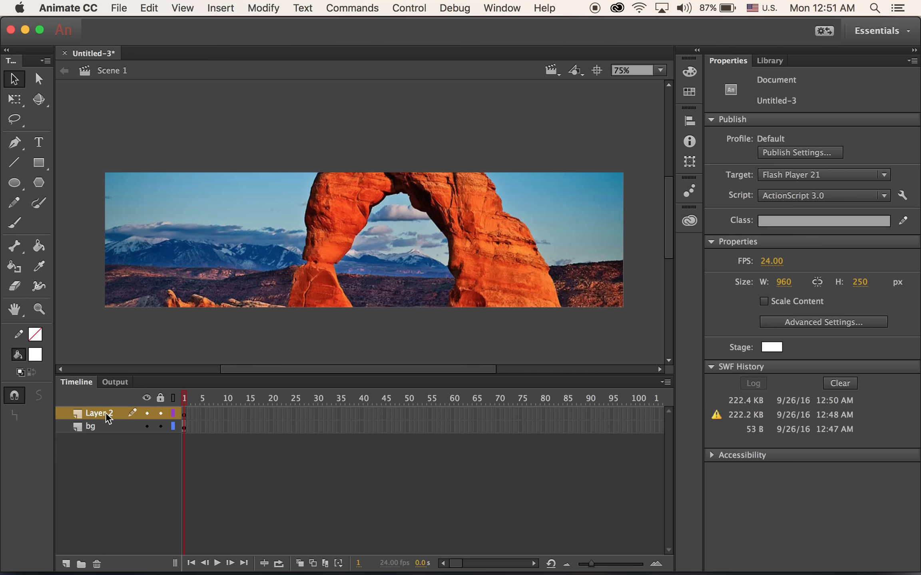
pyautogui.click(103, 414)
pyautogui.click(40, 143)
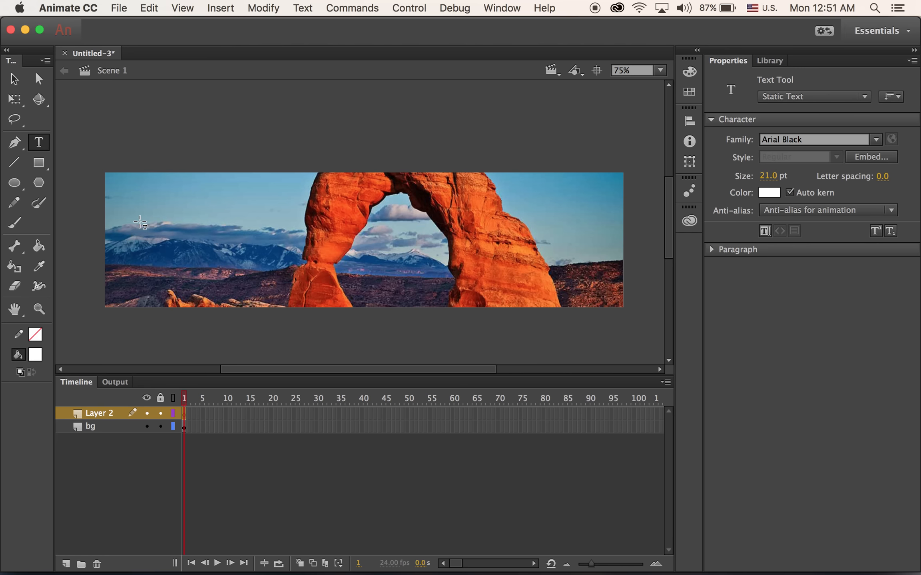
pyautogui.click(140, 223)
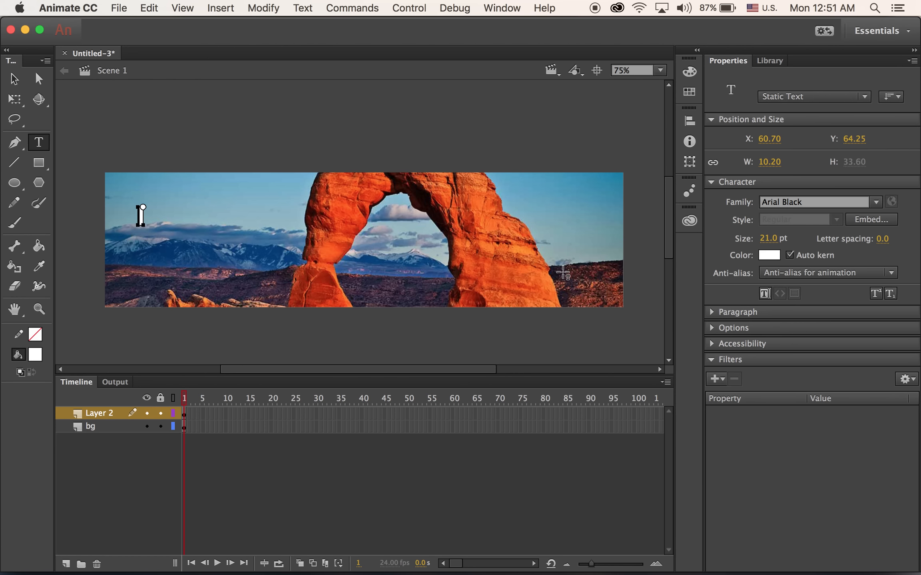
pyautogui.write('Arches')
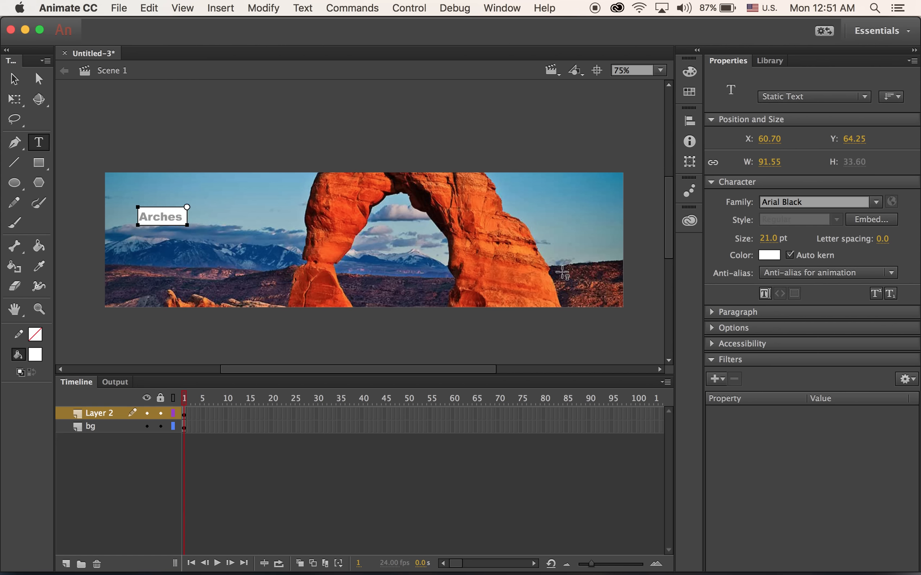
pyautogui.write(' Nationa')
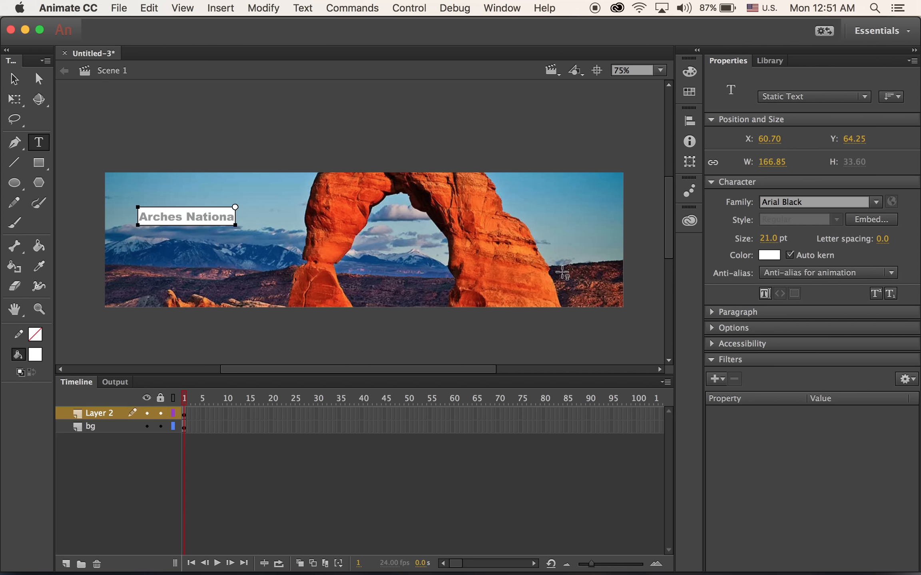
pyautogui.write('l Park')
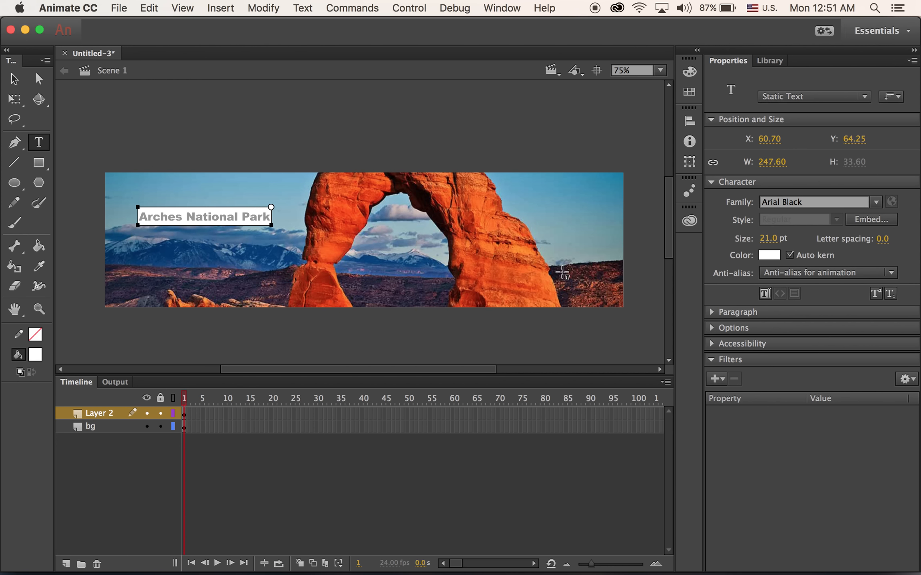
# Step: Move the title text up to about X 46, Y 23 and set its font size to 39 pt
pyautogui.click(14, 79)
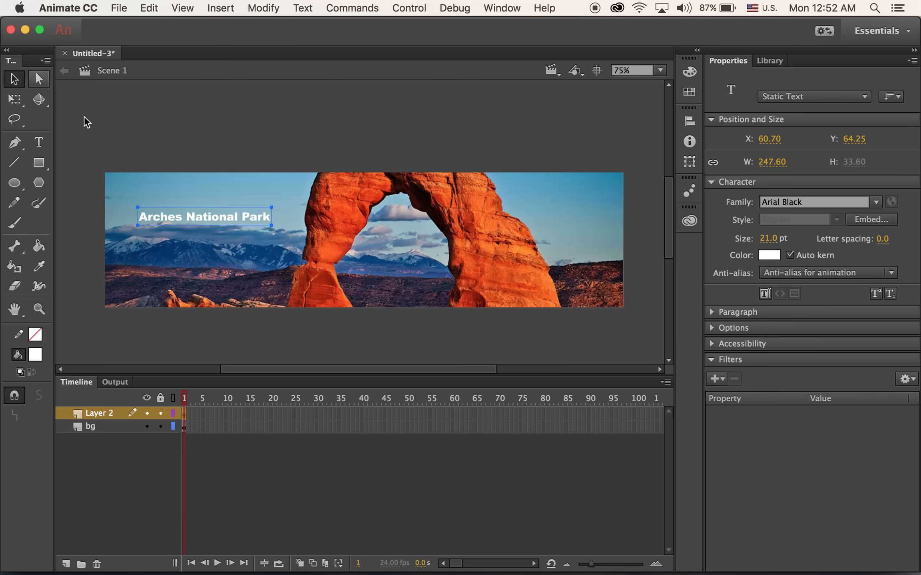
pyautogui.moveTo(254, 218); pyautogui.dragTo(245, 195)
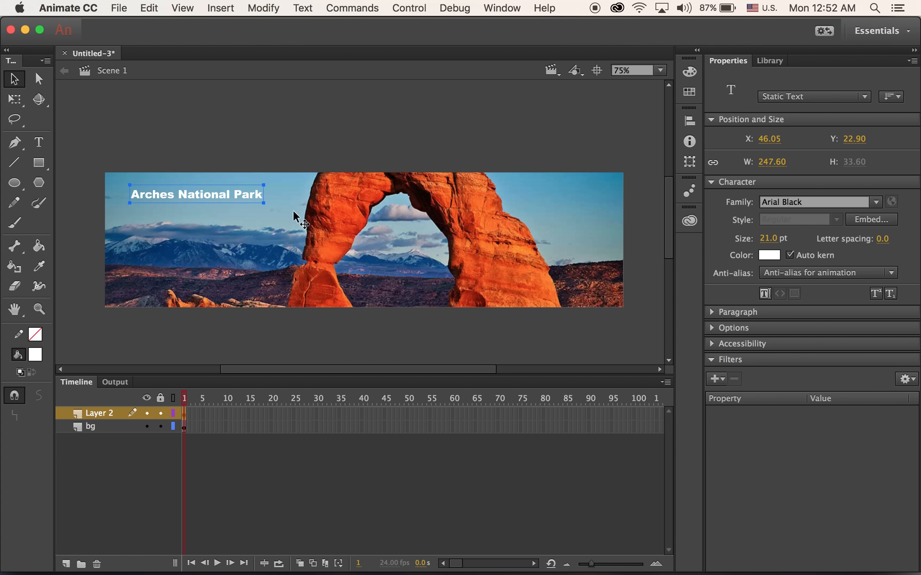
pyautogui.moveTo(768, 239); pyautogui.dragTo(784, 239)
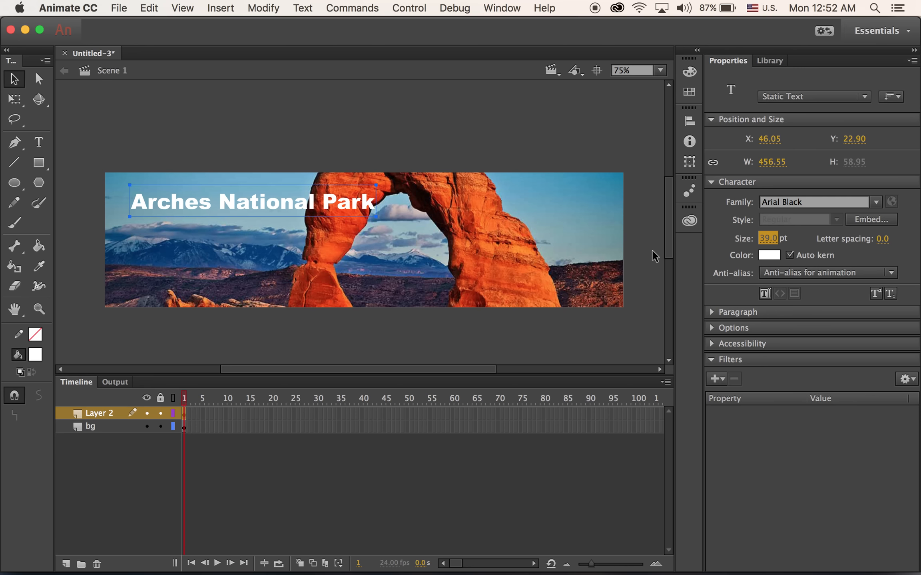
# Step: Test the movie with the title over the slideshow and close the preview
pyautogui.press('super+Return')
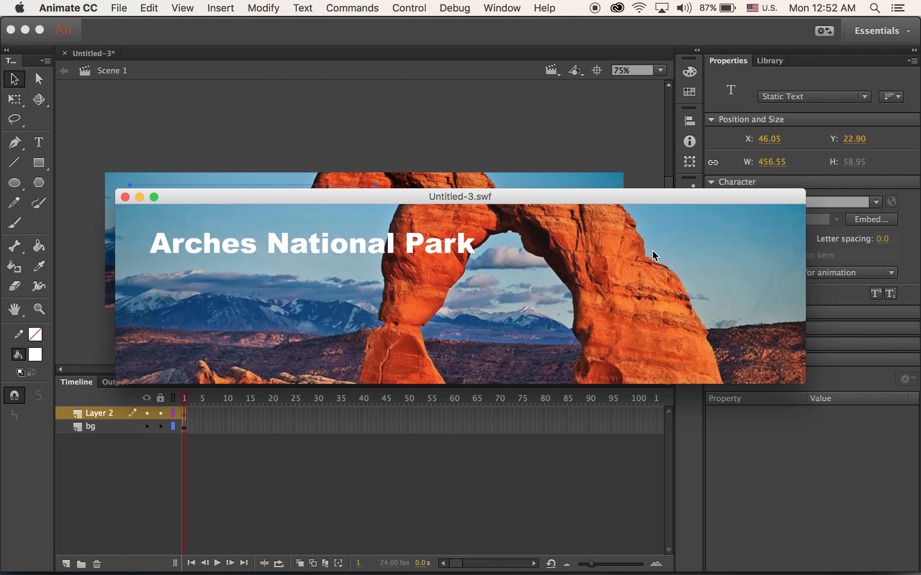
pyautogui.press('super+w')
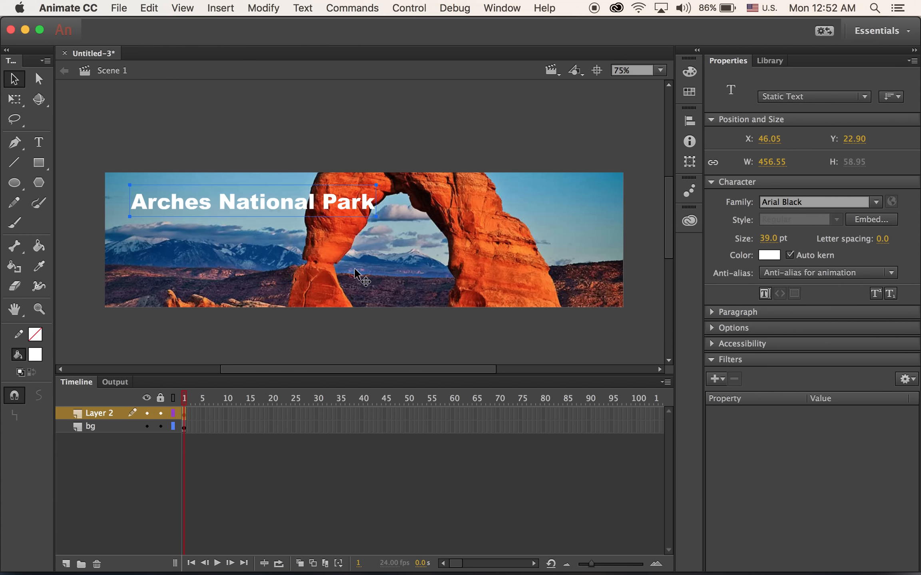
# Step: Break the title text apart into individual letters and distribute them to separate layers
pyautogui.click(264, 8)
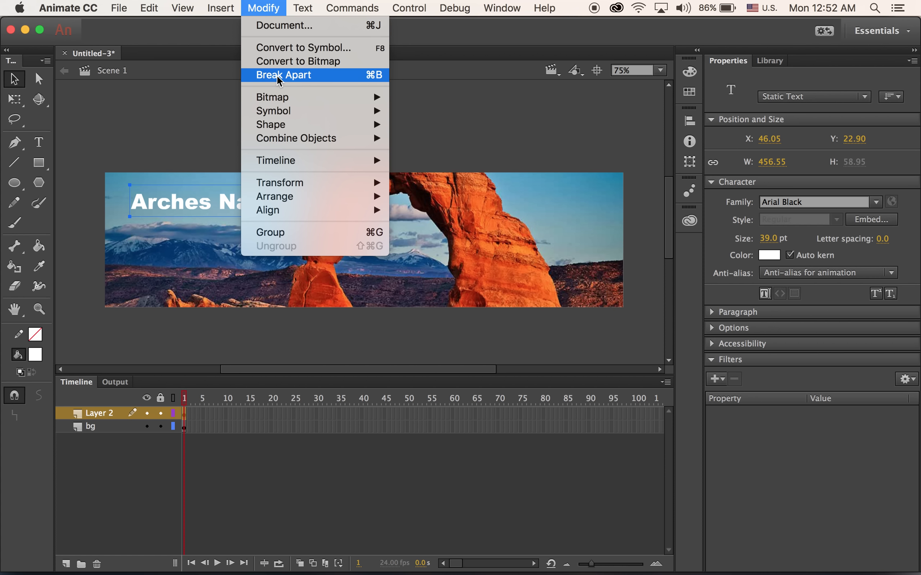
pyautogui.click(277, 75)
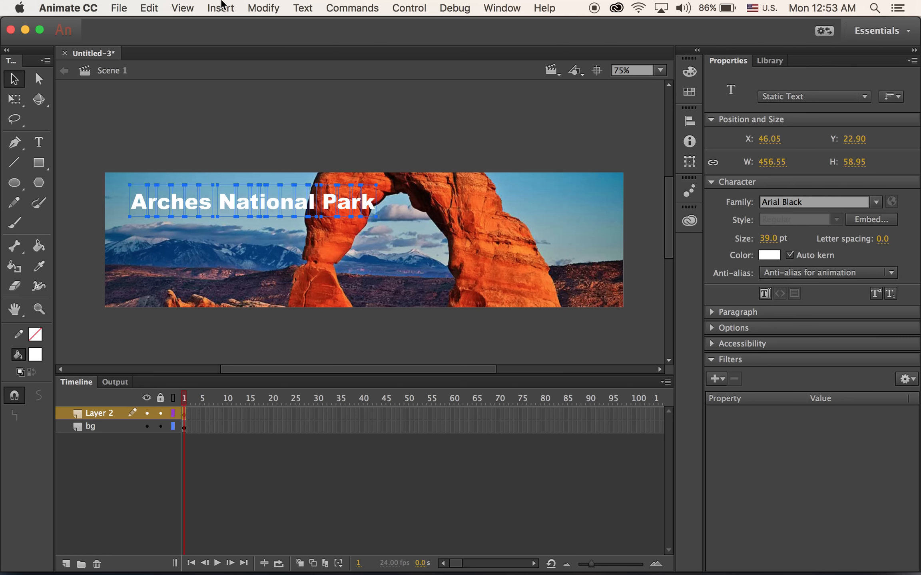
pyautogui.click(263, 8)
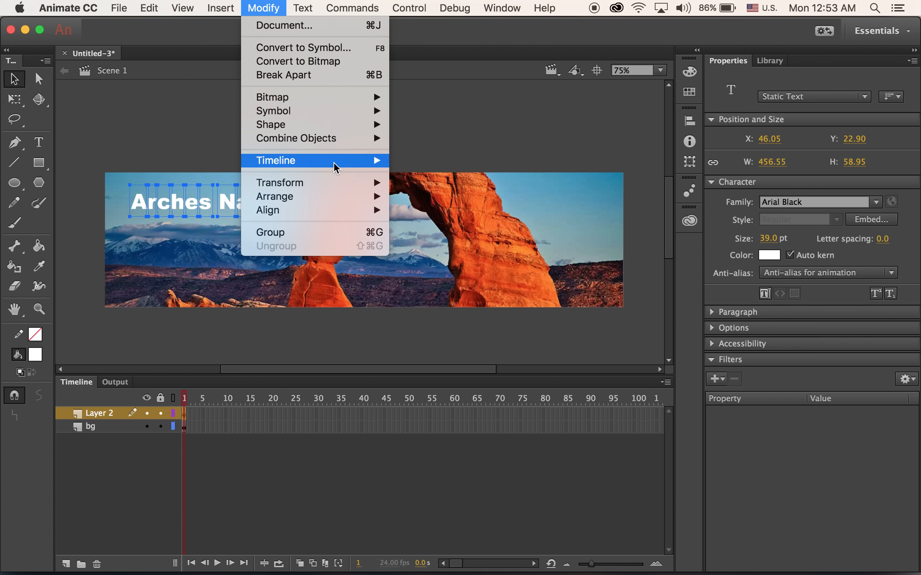
pyautogui.moveTo(333, 162)
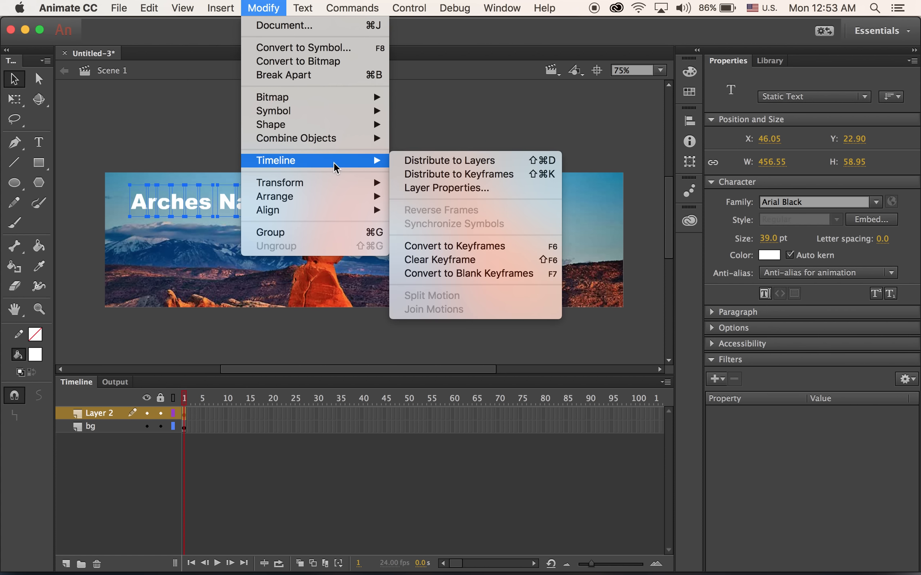
pyautogui.click(466, 160)
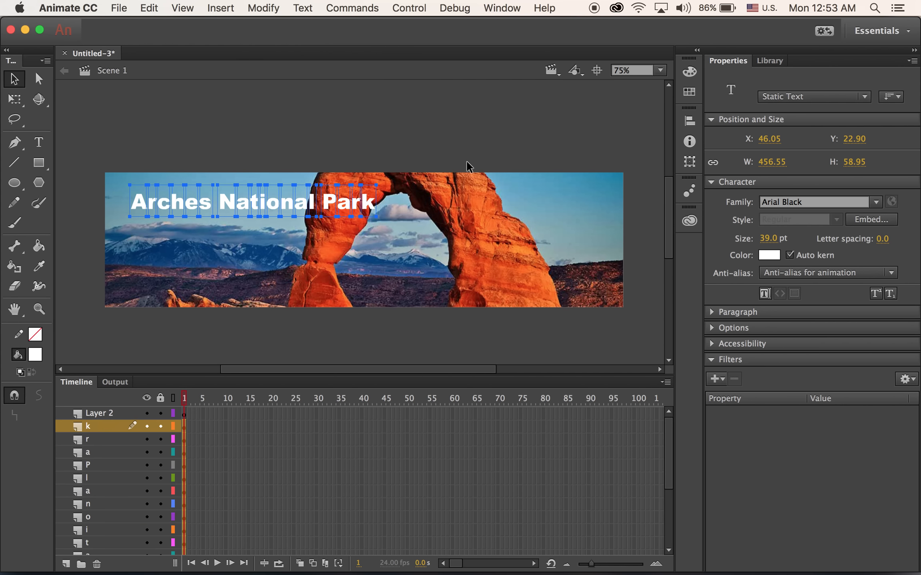
# Step: Enlarge the timeline area to show all letter layers and delete the empty Layer 2
pyautogui.moveTo(460, 375); pyautogui.dragTo(456, 238)
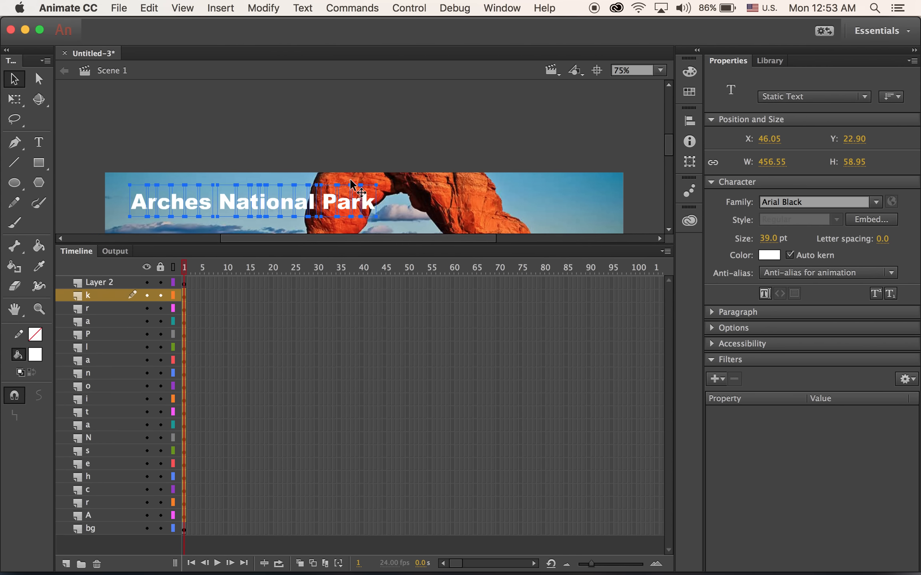
pyautogui.moveTo(387, 164); pyautogui.dragTo(386, 83)
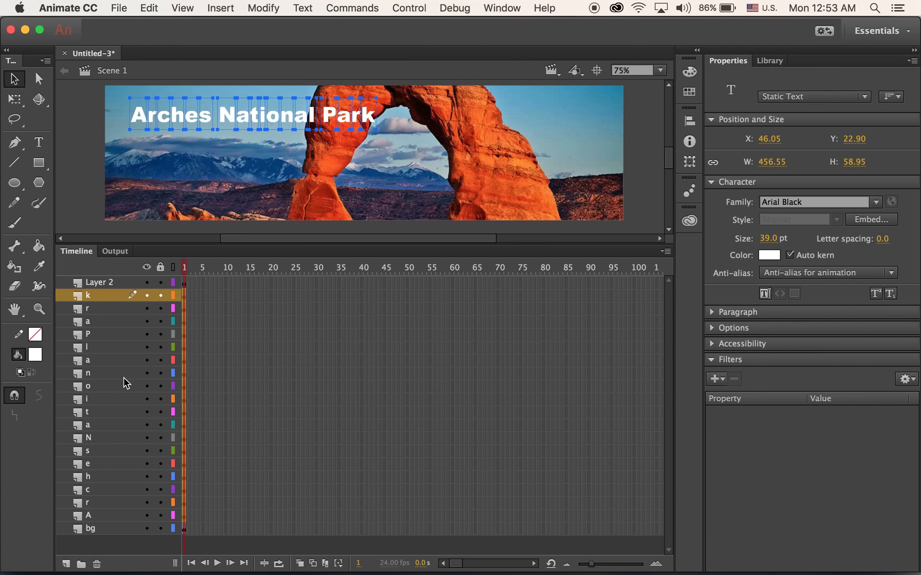
pyautogui.click(103, 284)
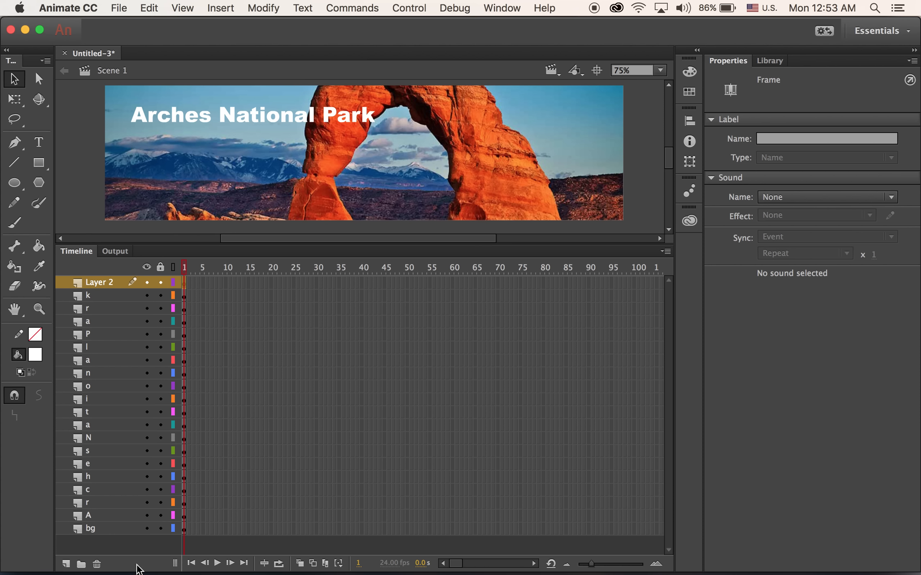
pyautogui.click(97, 564)
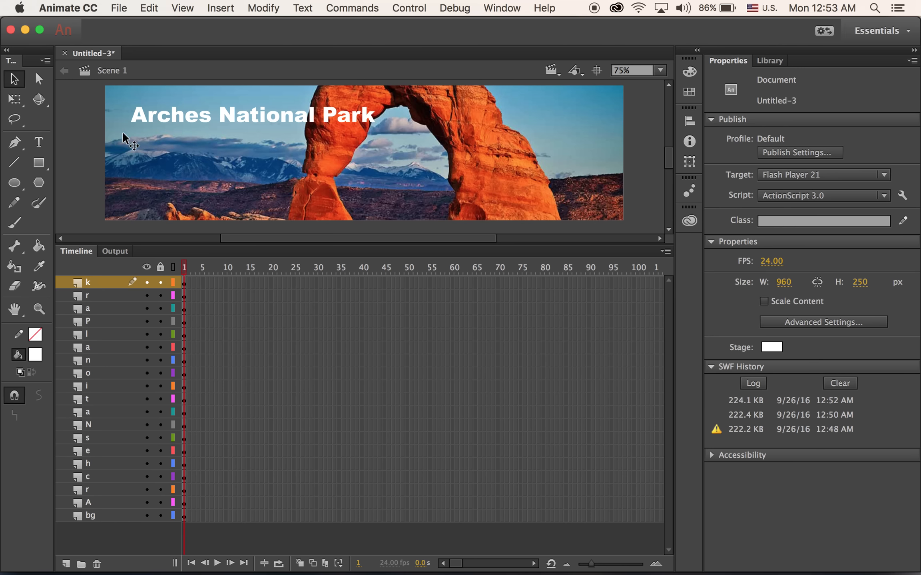
# Step: Lock the bg layer and break all the title letters apart into shapes
pyautogui.click(161, 516)
pyautogui.moveTo(113, 93); pyautogui.dragTo(668, 200)
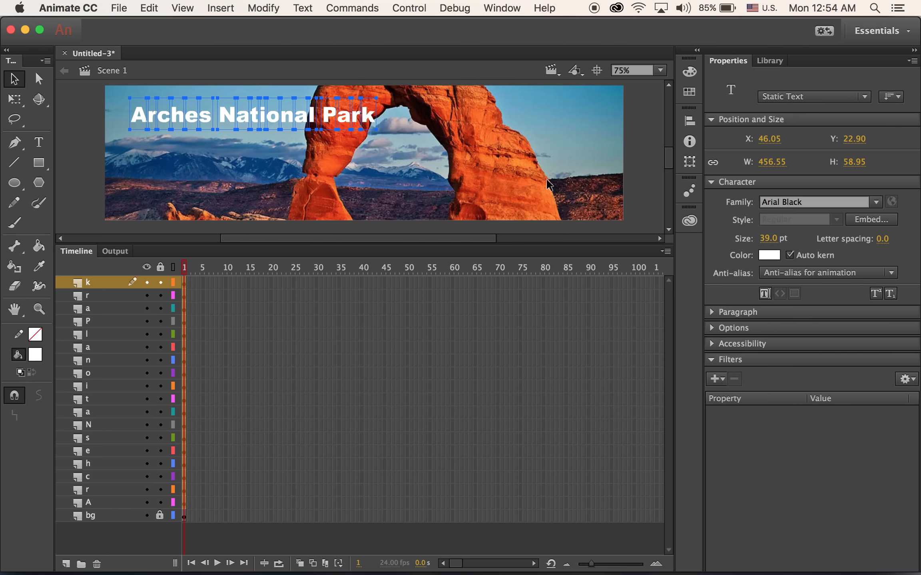
pyautogui.click(262, 8)
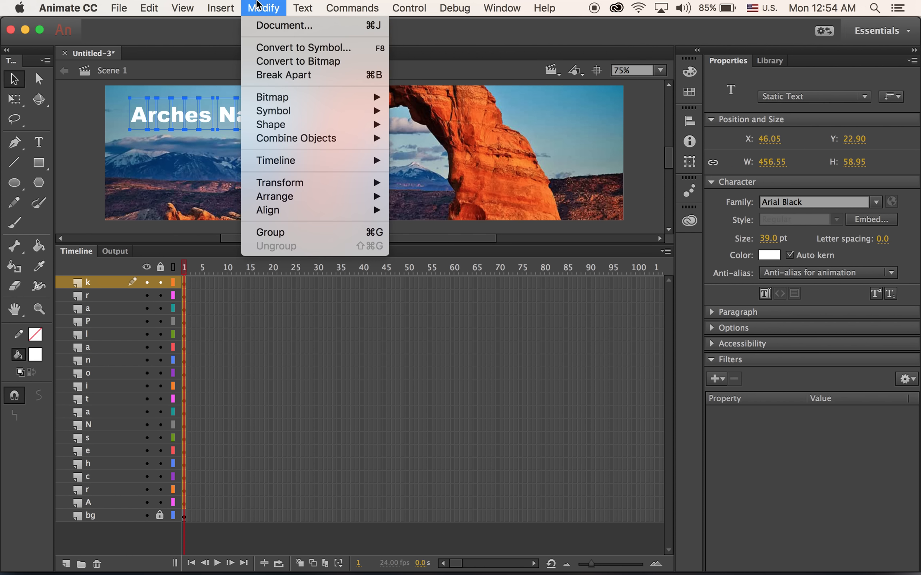
pyautogui.click(322, 76)
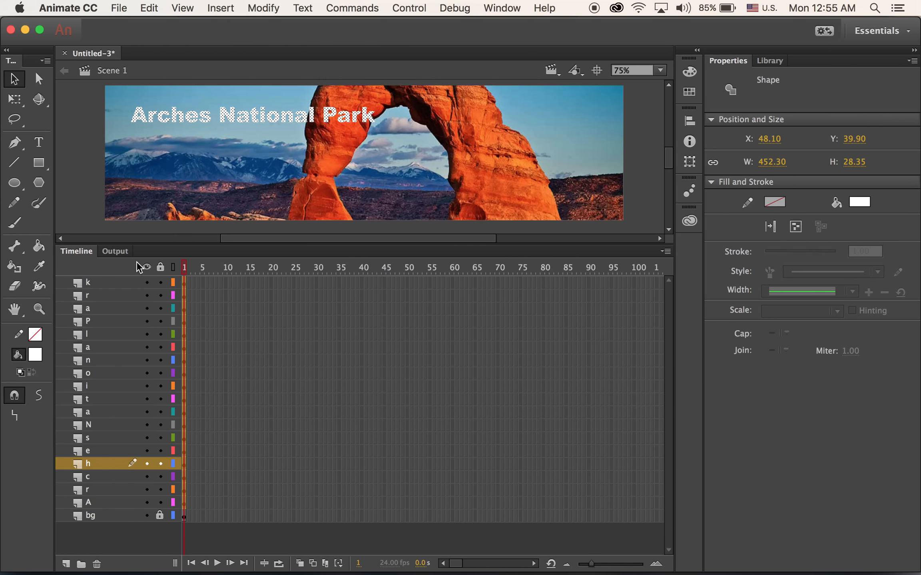
pyautogui.click(73, 179)
# Step: Set the document's frame rate to 10 fps
pyautogui.click(121, 502)
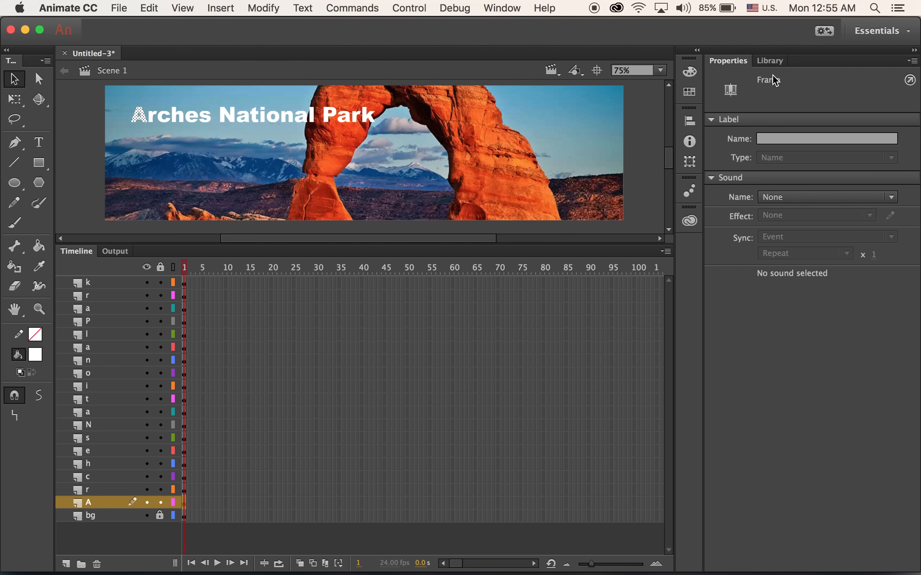
pyautogui.click(79, 119)
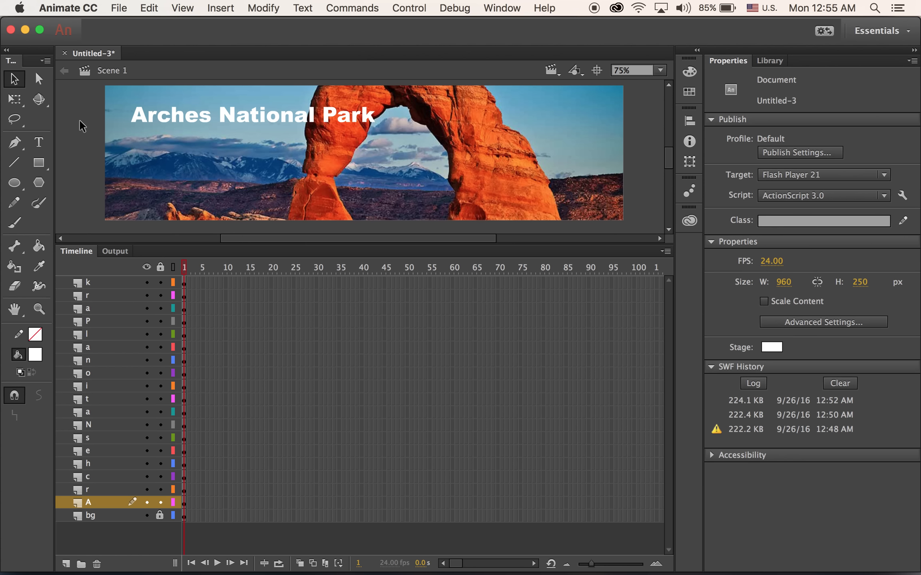
pyautogui.click(776, 267)
pyautogui.write('10')
pyautogui.press('Return')
# Step: Create motion tweens from frame 1 on the letter layers A, r and c of "Arches"
pyautogui.click(185, 504)
pyautogui.click(220, 8)
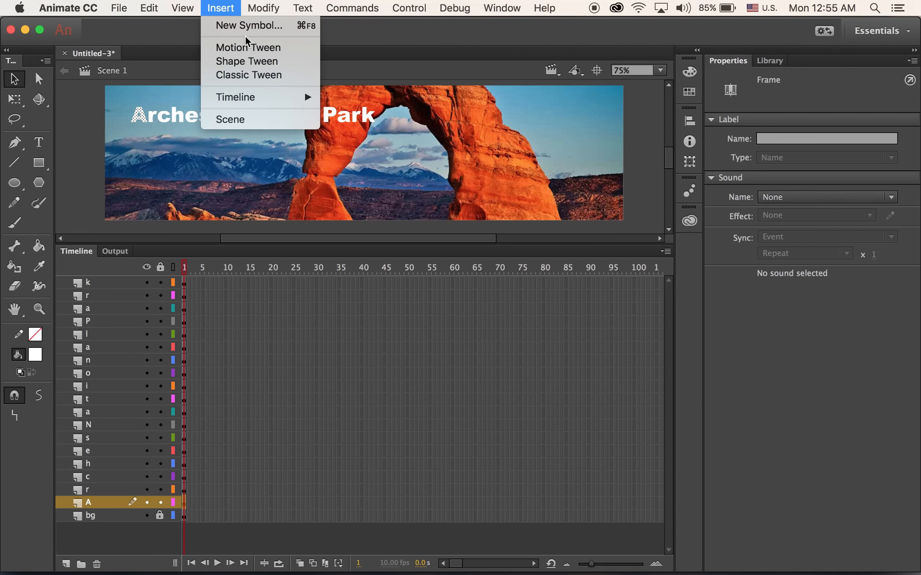
pyautogui.click(251, 48)
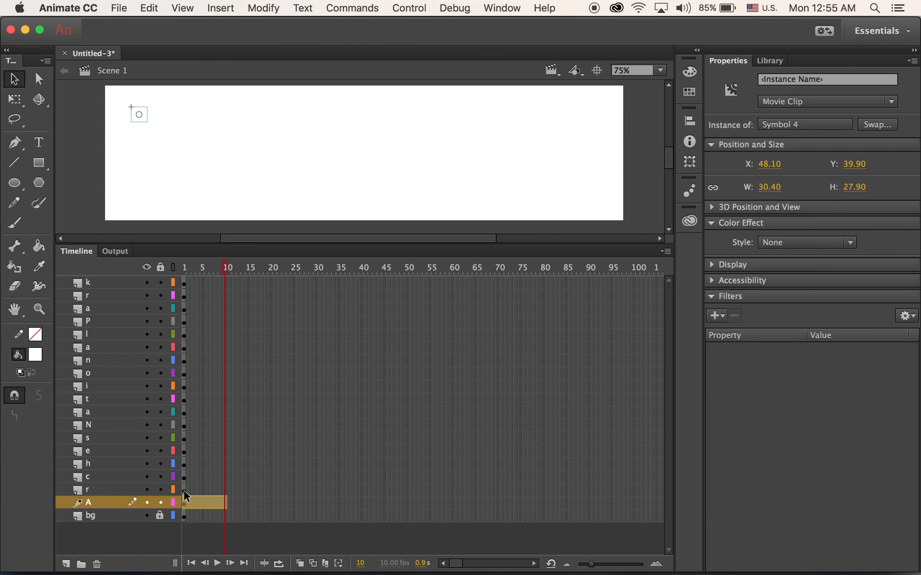
pyautogui.click(184, 490)
pyautogui.click(221, 8)
pyautogui.click(251, 46)
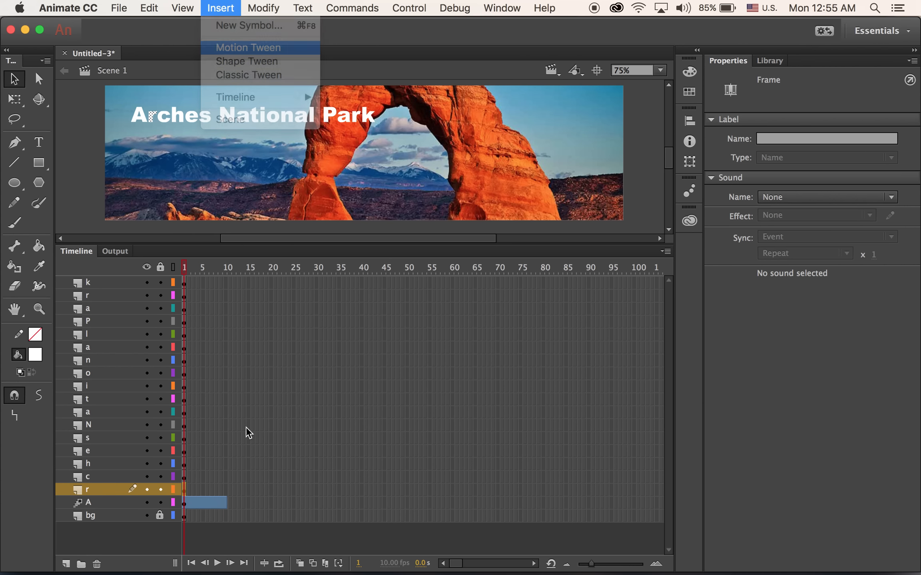
pyautogui.click(184, 477)
pyautogui.click(220, 8)
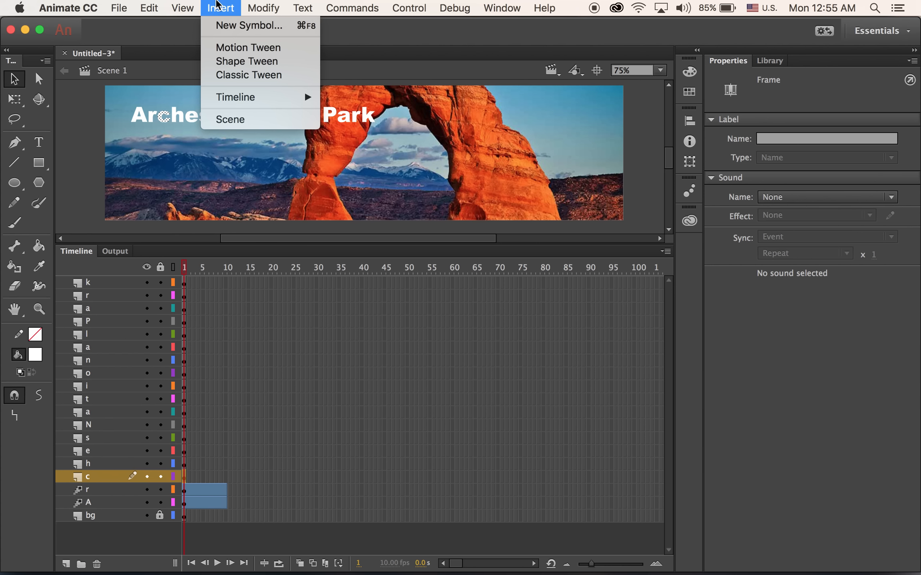
pyautogui.click(256, 48)
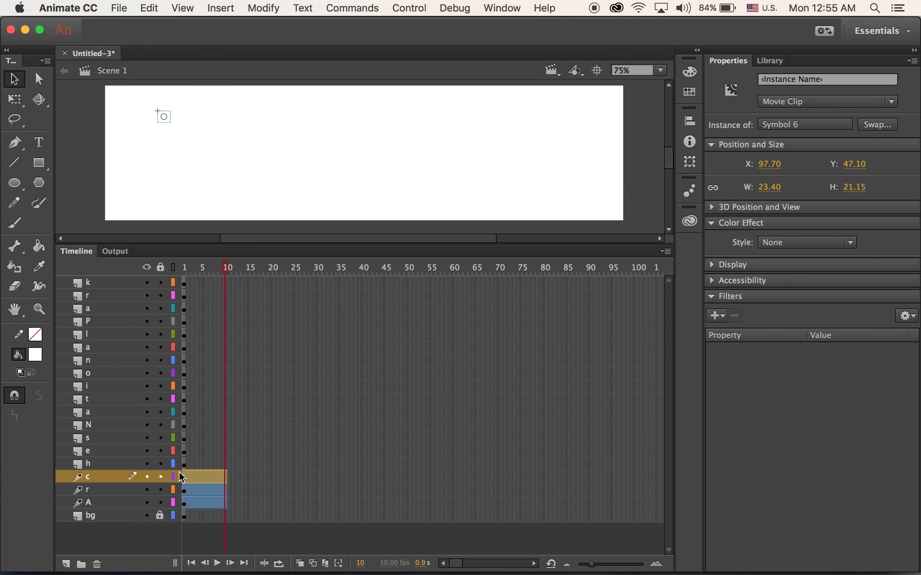
# Step: Create motion tweens from frame 1 on the letter layers h, e and s of "Arches"
pyautogui.click(184, 464)
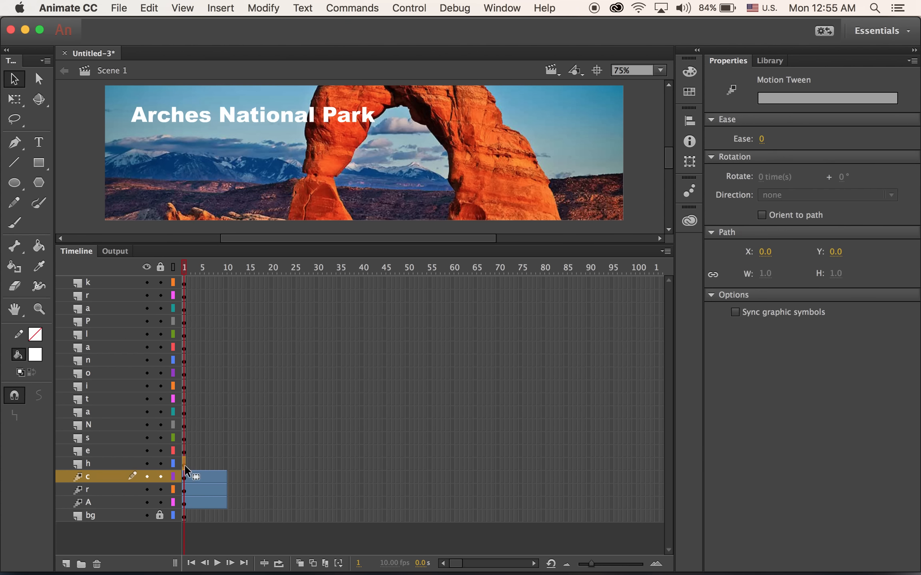
pyautogui.click(234, 7)
pyautogui.click(261, 47)
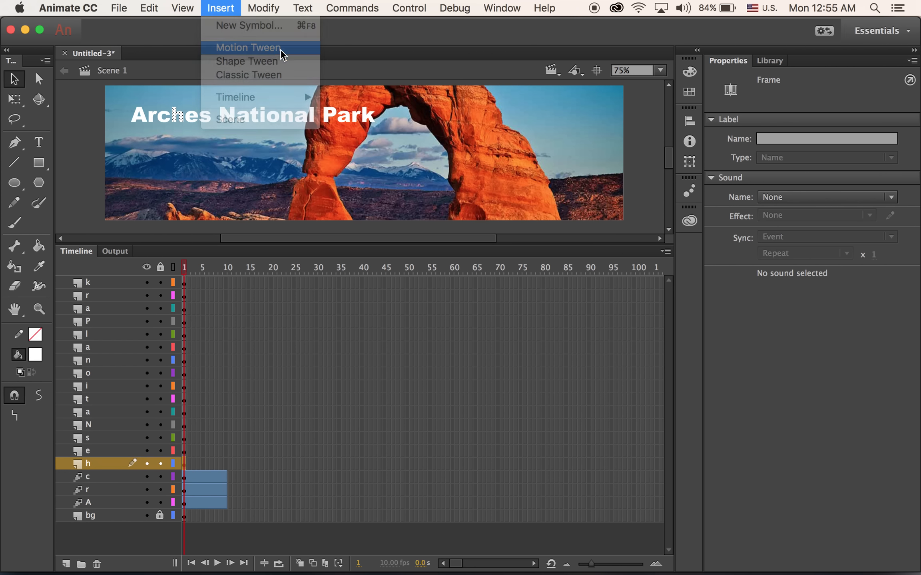
pyautogui.click(185, 451)
pyautogui.click(222, 8)
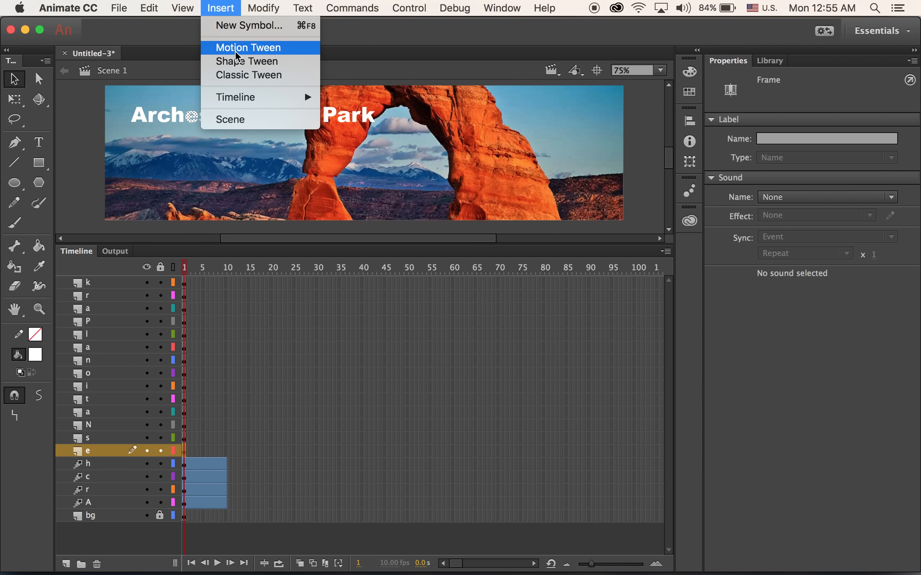
pyautogui.click(235, 51)
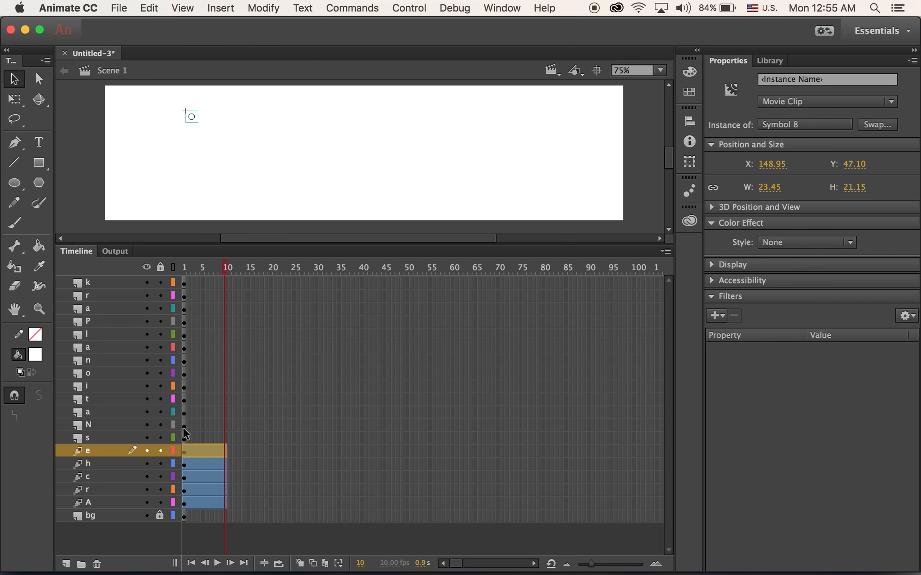
pyautogui.click(184, 438)
pyautogui.click(221, 8)
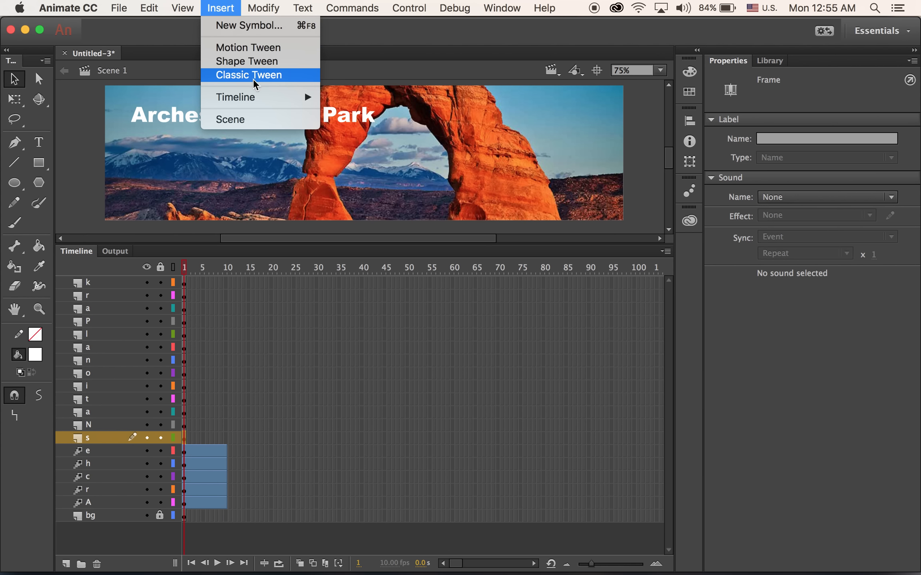
pyautogui.click(253, 48)
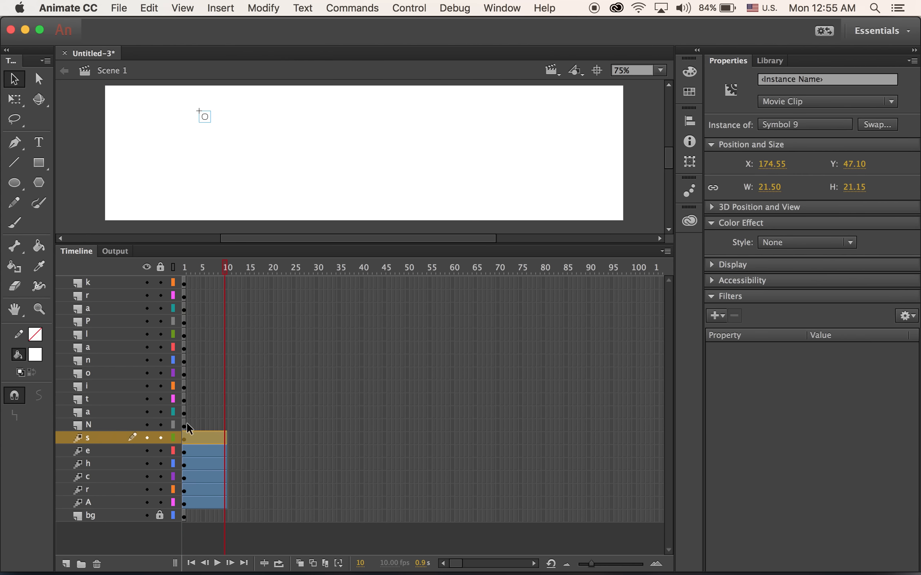
# Step: Create motion tweens from frame 1 on the letter layers N, a and t of "National"
pyautogui.click(185, 424)
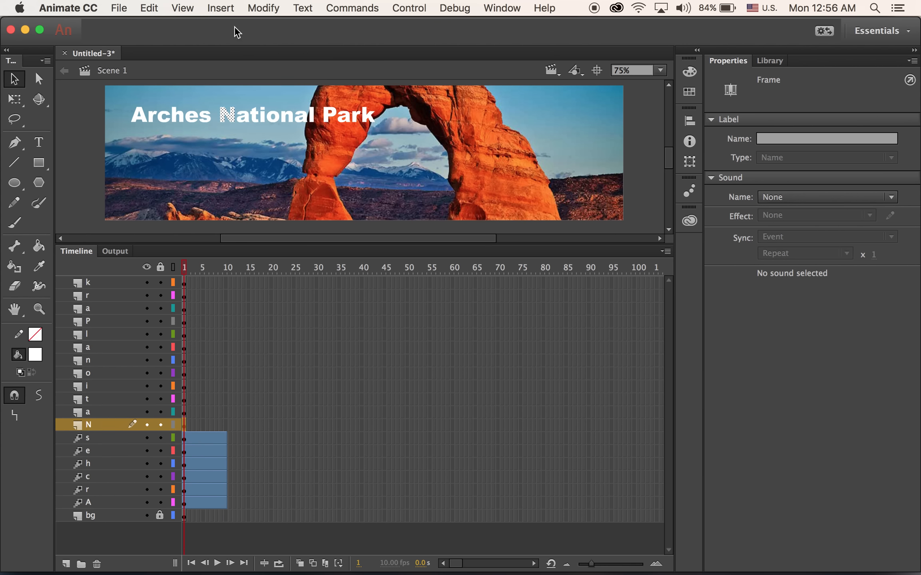
pyautogui.click(224, 8)
pyautogui.click(240, 47)
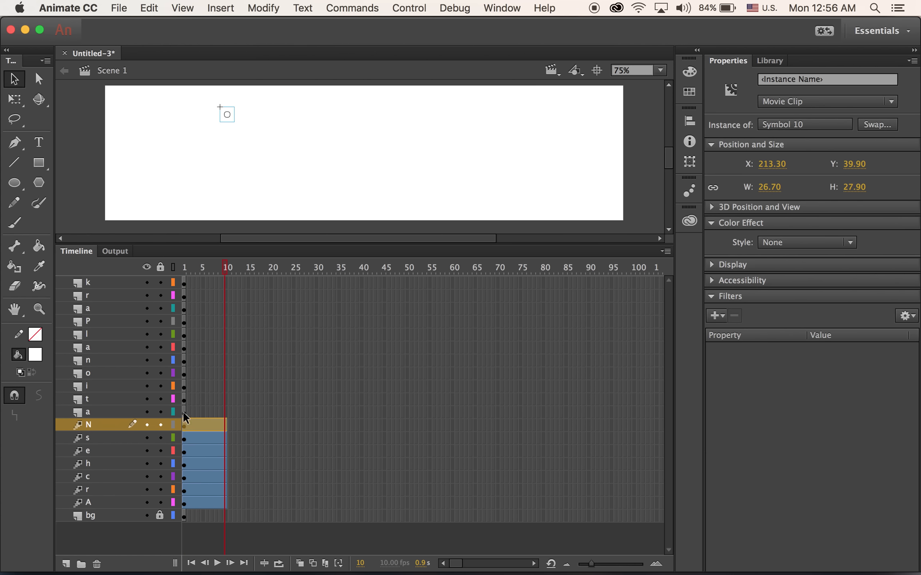
pyautogui.click(183, 413)
pyautogui.click(220, 8)
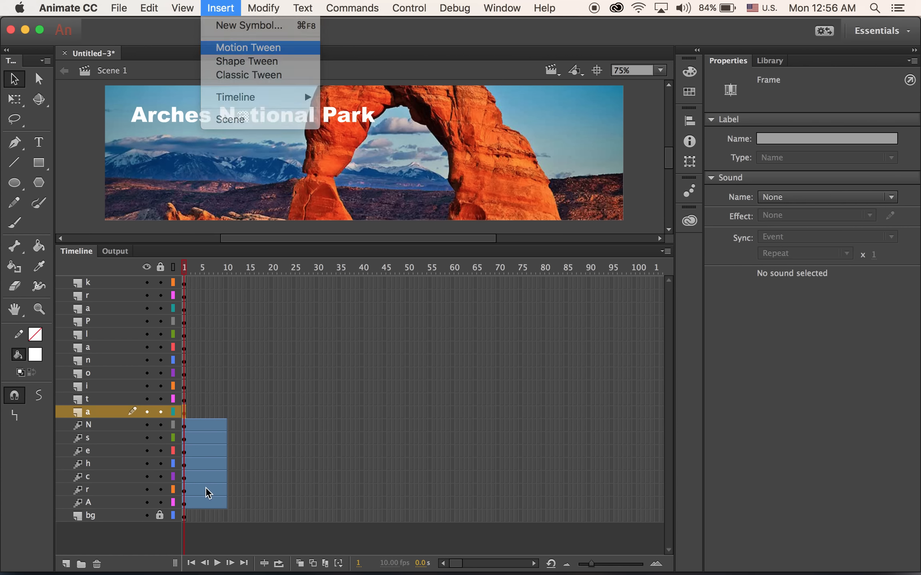
pyautogui.click(248, 48)
pyautogui.click(184, 399)
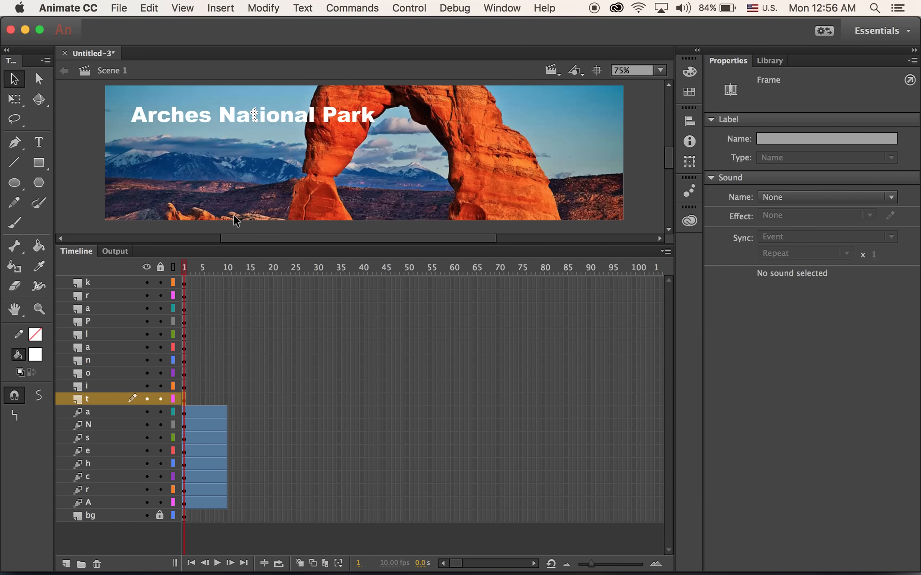
pyautogui.click(218, 6)
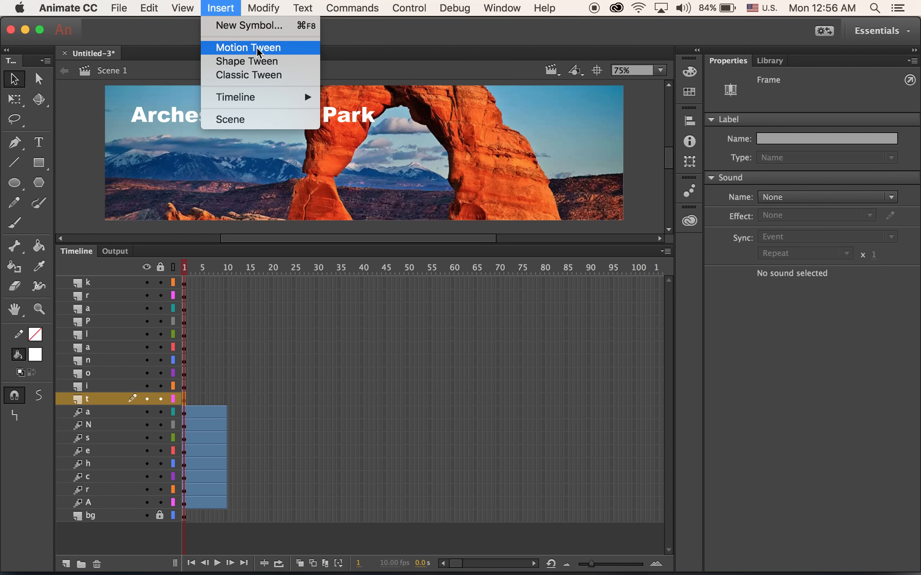
pyautogui.click(249, 53)
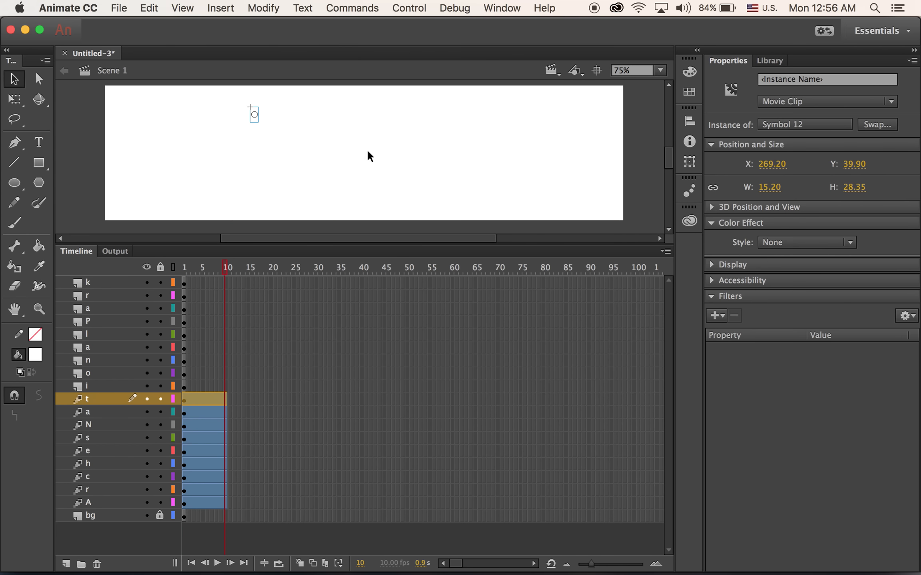
# Step: Create motion tweens from frame 1 on the letter layers i, o and n of "National"
pyautogui.click(184, 388)
pyautogui.click(221, 8)
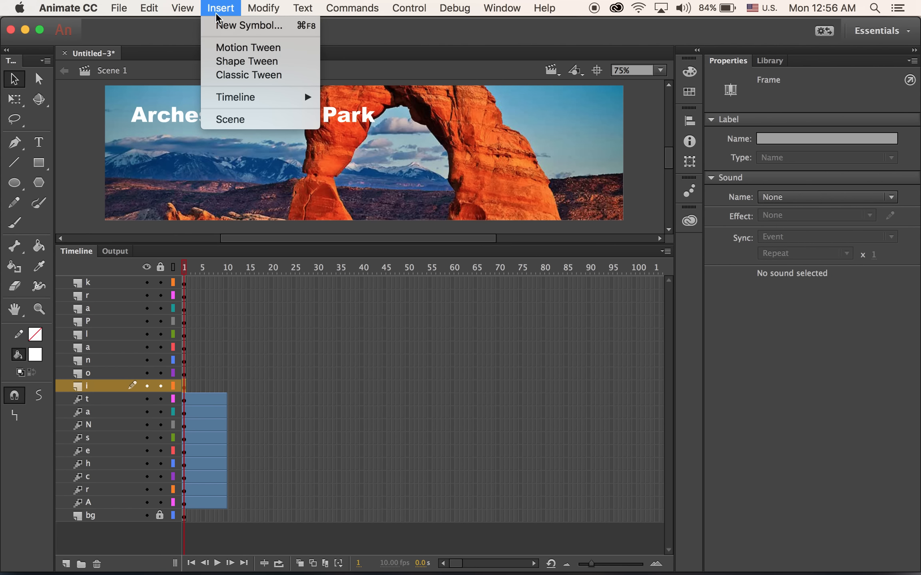
pyautogui.click(256, 46)
pyautogui.click(185, 374)
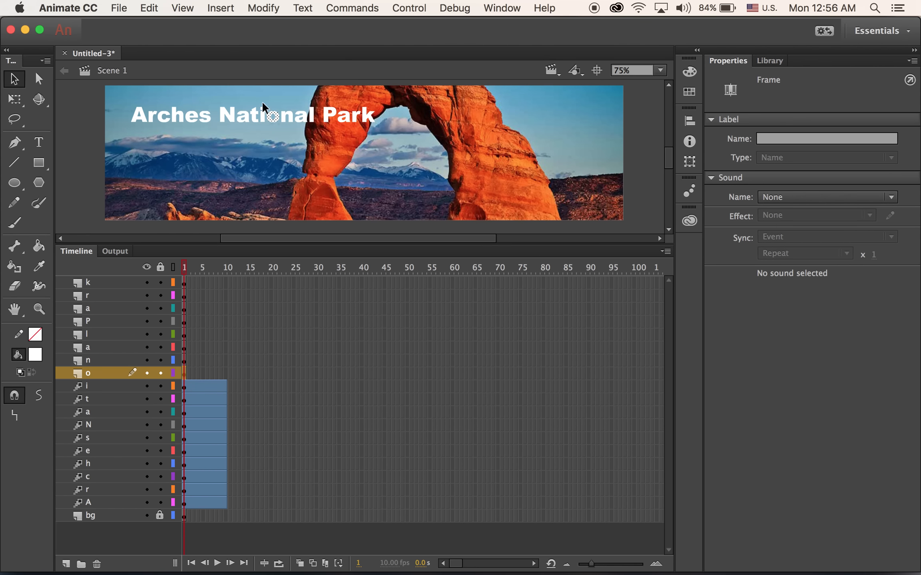
pyautogui.click(221, 8)
pyautogui.click(244, 46)
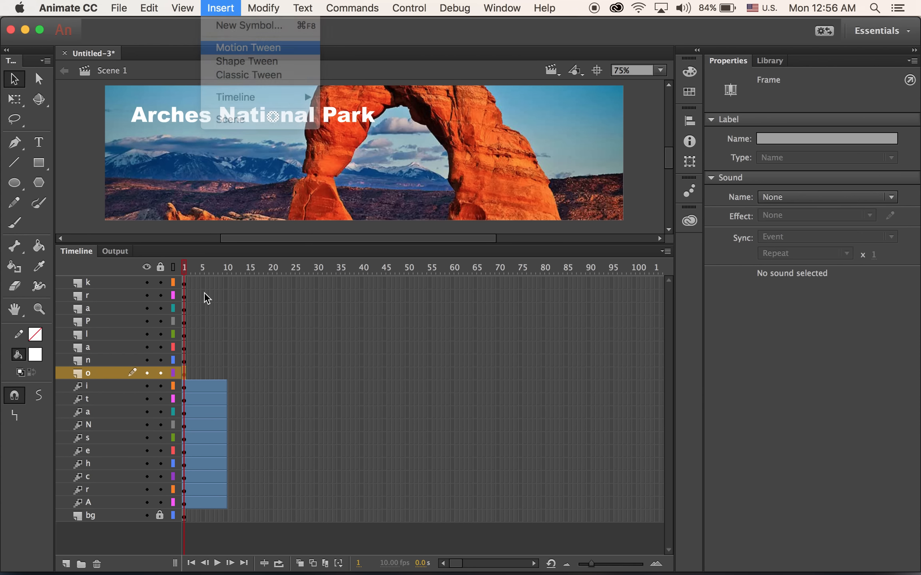
pyautogui.click(184, 360)
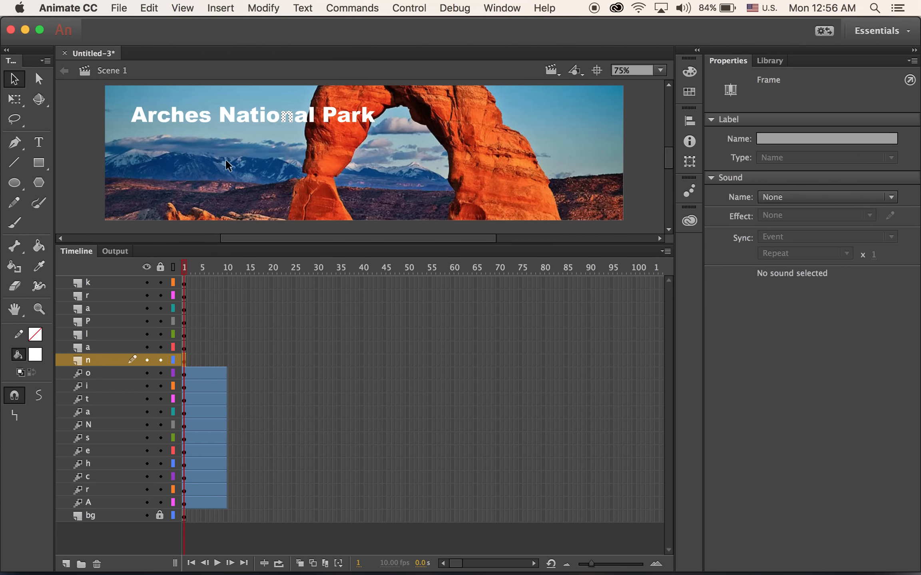
pyautogui.click(220, 8)
pyautogui.click(233, 46)
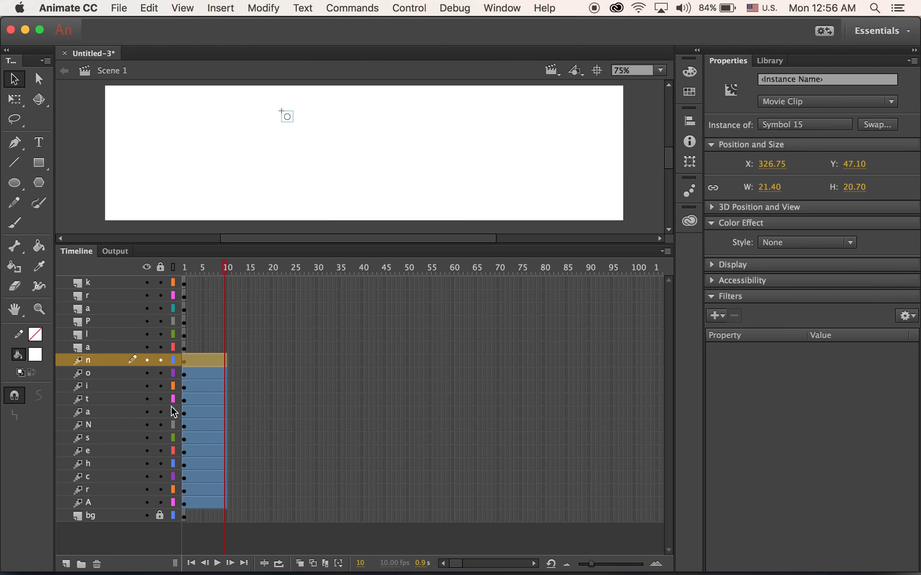
# Step: Create motion tweens from frame 1 on the last two letter layers, a and l, of "National"
pyautogui.click(183, 348)
pyautogui.click(221, 8)
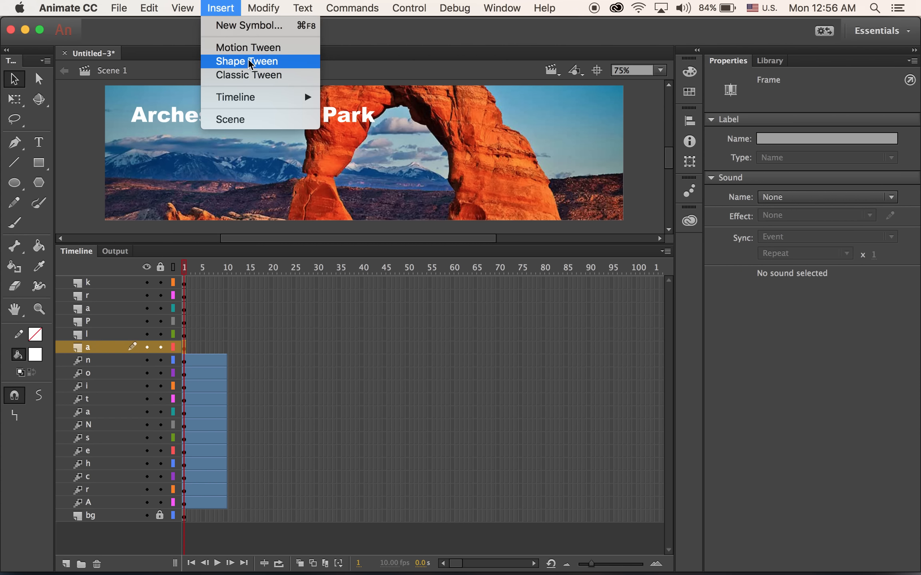
pyautogui.click(248, 48)
pyautogui.click(186, 337)
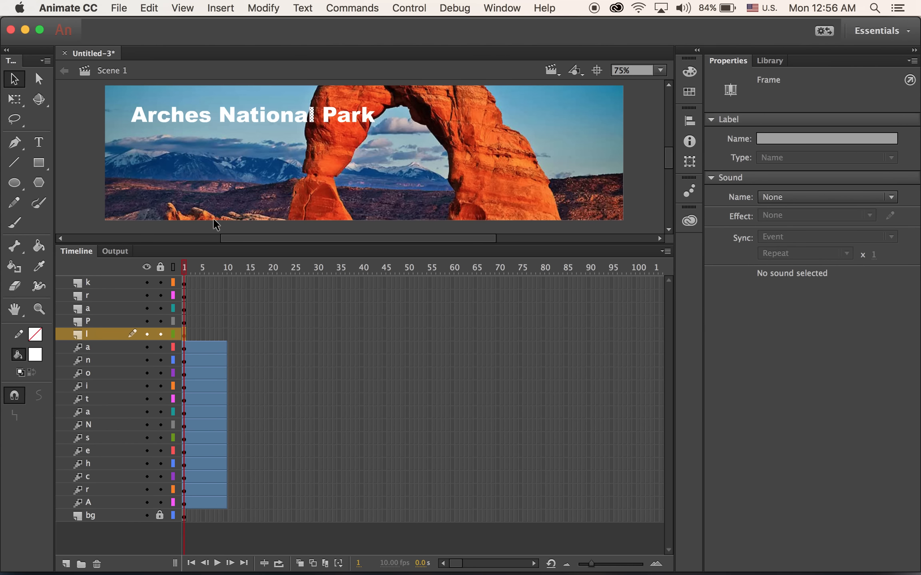
pyautogui.click(221, 8)
pyautogui.click(236, 48)
# Step: Create motion tweens from frame 1 on the letter layers P, a, r and k of "Park"
pyautogui.click(186, 321)
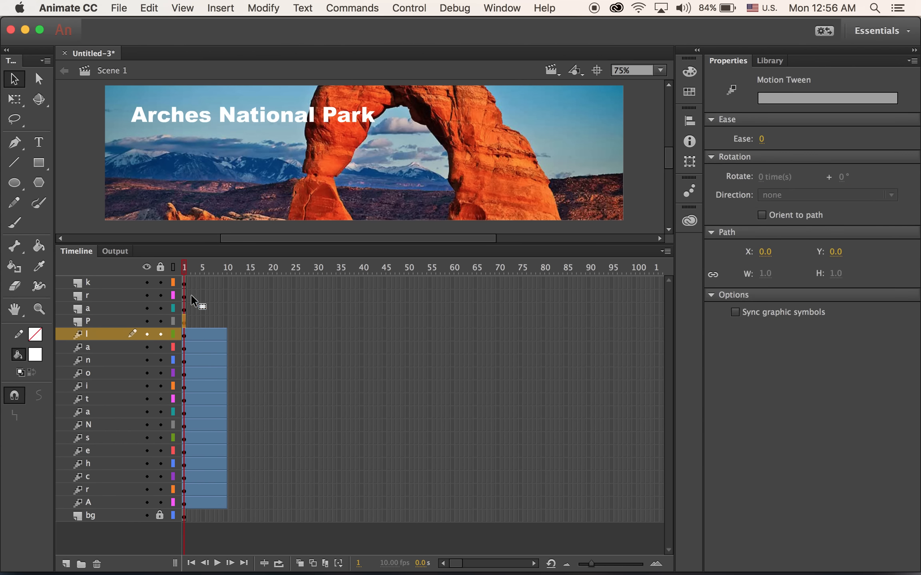
pyautogui.click(220, 8)
pyautogui.click(247, 48)
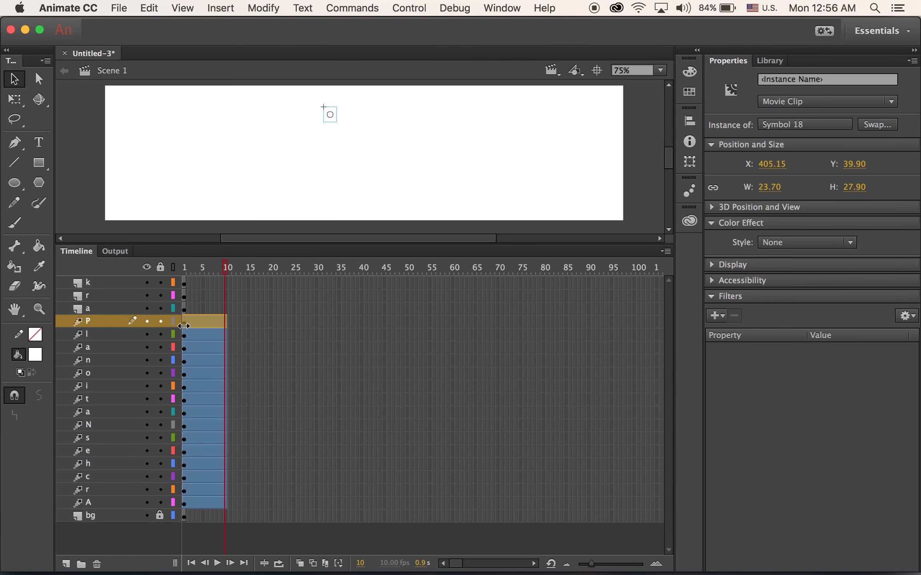
pyautogui.click(185, 308)
pyautogui.click(221, 8)
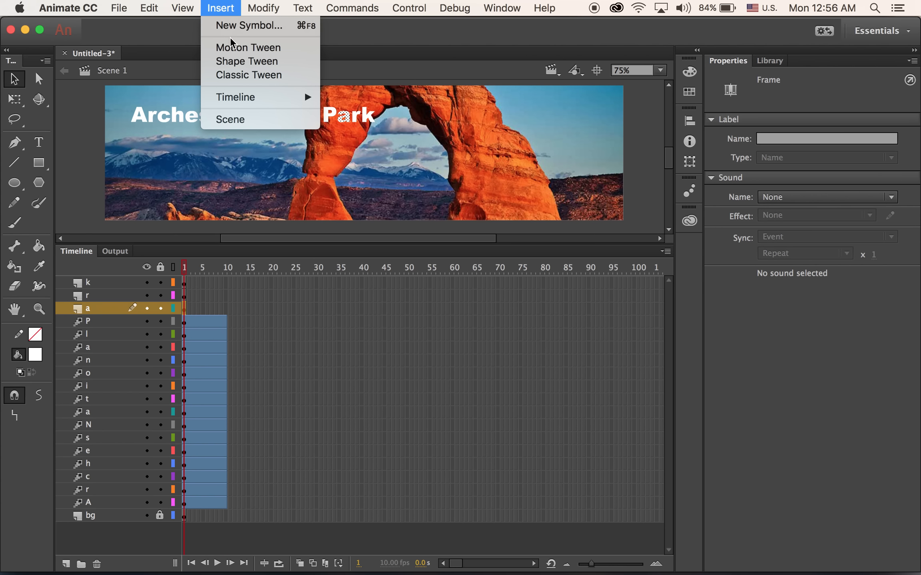
pyautogui.click(235, 48)
pyautogui.click(185, 296)
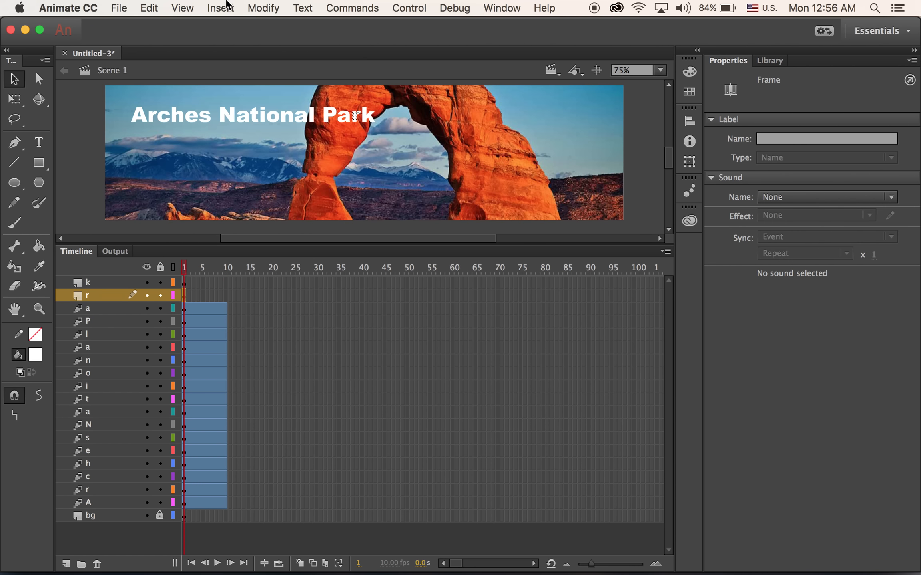
pyautogui.click(221, 8)
pyautogui.click(225, 47)
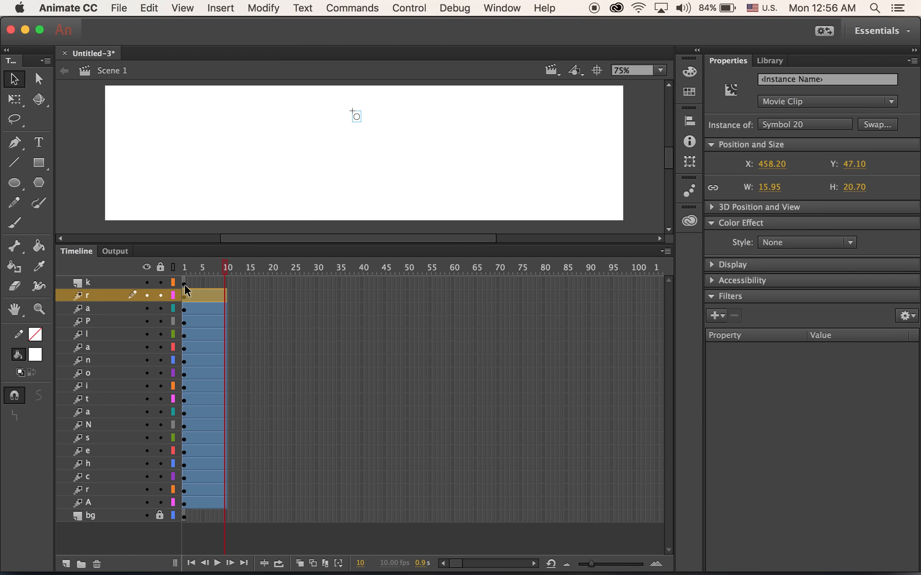
pyautogui.click(185, 282)
pyautogui.click(220, 8)
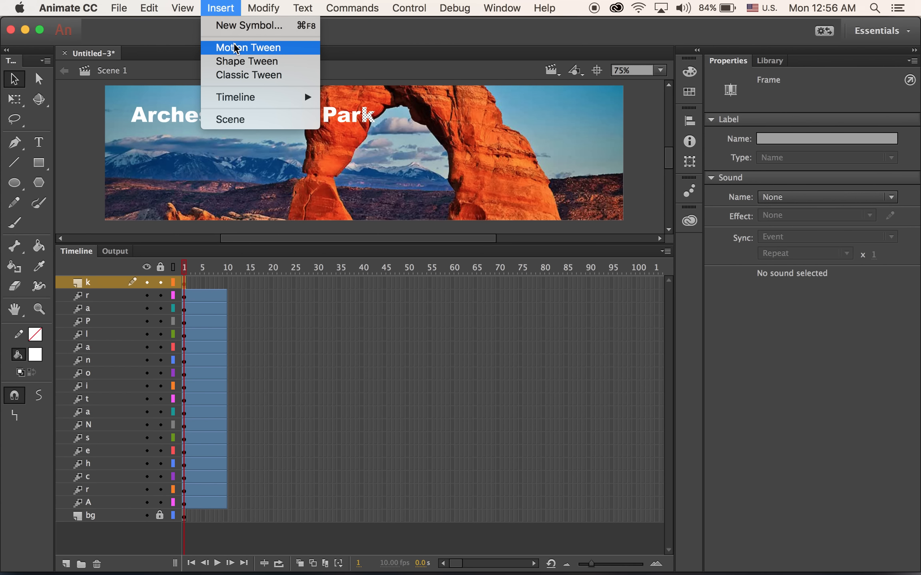
pyautogui.click(235, 47)
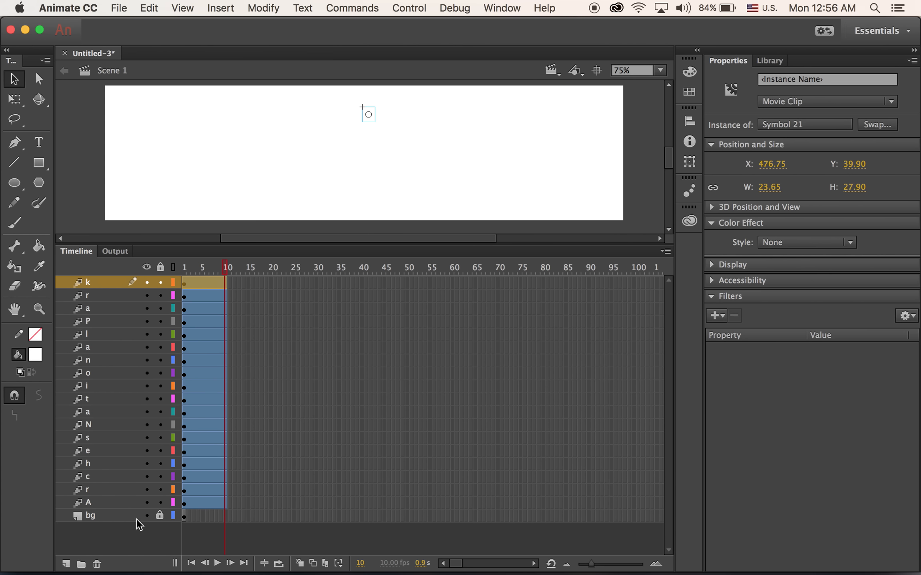
# Step: Insert keyframes at frame 10 on all letter layers from k to A and set the stage colour to black
pyautogui.keyDown('shift'); pyautogui.click(113, 502); pyautogui.keyUp('shift')
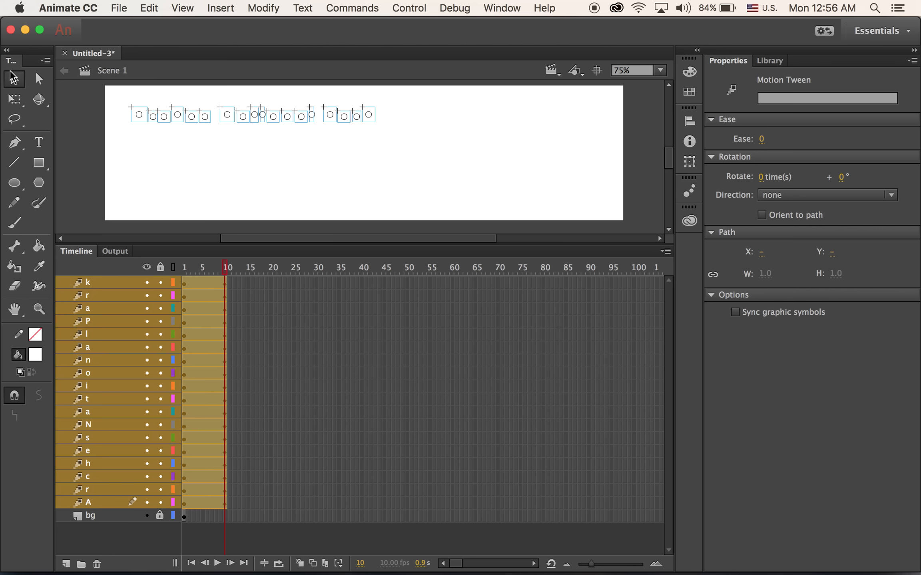
pyautogui.click(69, 105)
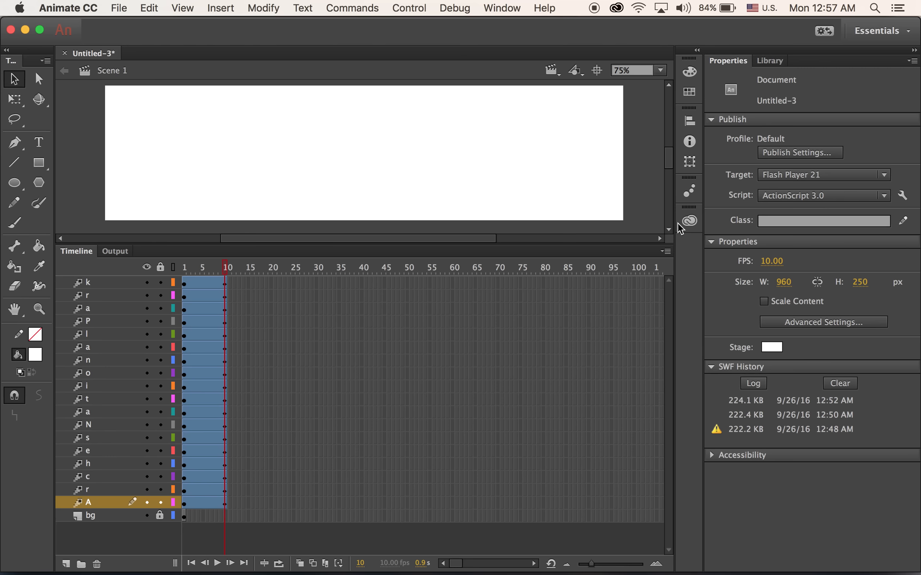
pyautogui.click(772, 348)
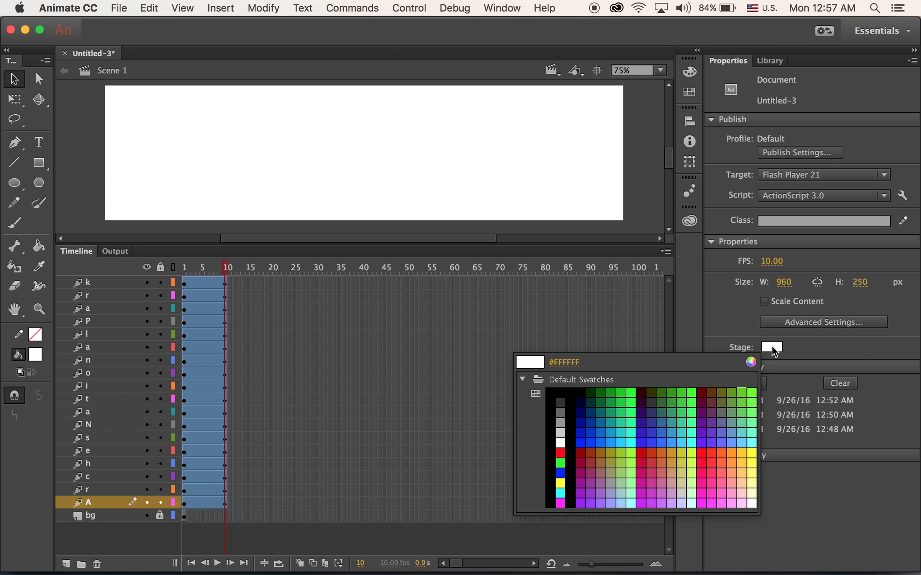
pyautogui.click(553, 393)
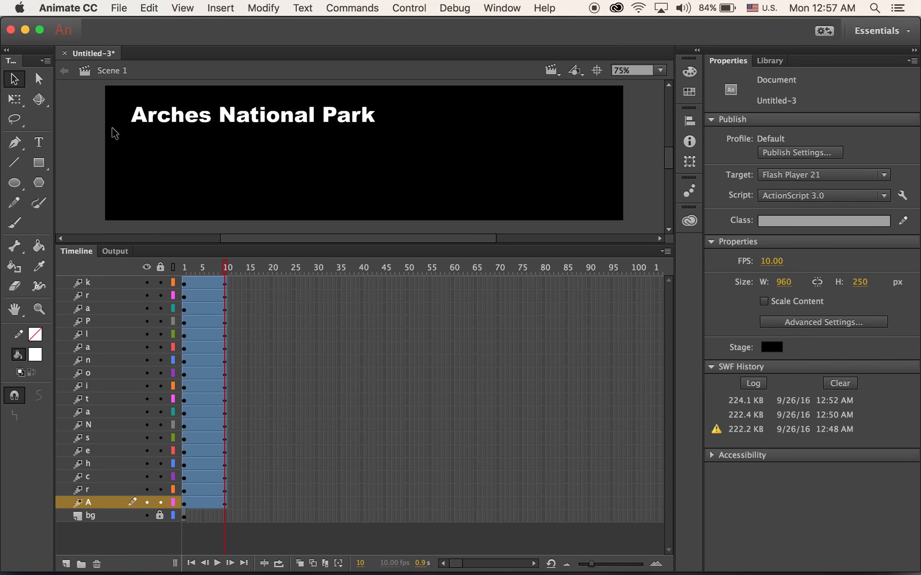
# Step: At frame 1, scale the letter A of "Arches" to 700% in width and height
pyautogui.moveTo(226, 268); pyautogui.dragTo(146, 273)
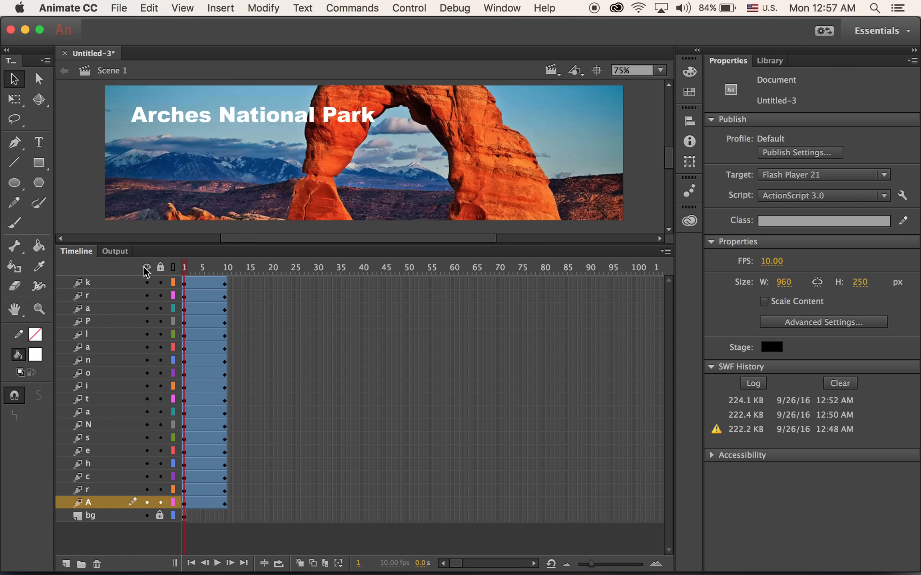
pyautogui.click(142, 116)
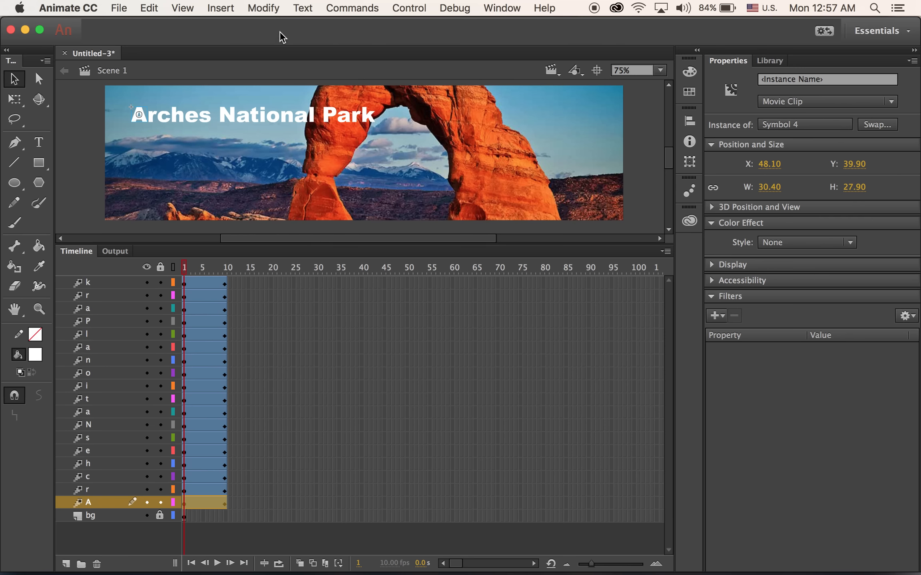
pyautogui.click(223, 7)
pyautogui.click(222, 2)
pyautogui.click(689, 161)
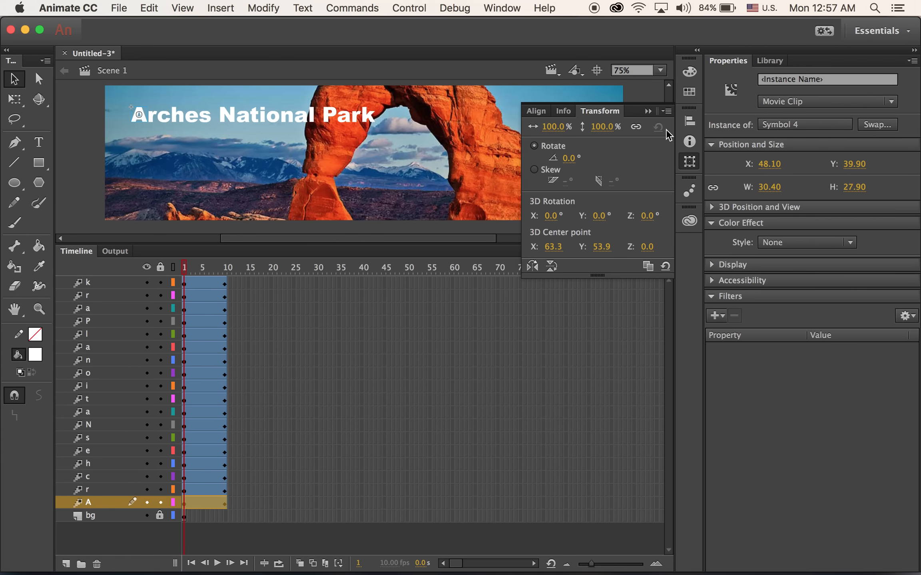
pyautogui.click(555, 128)
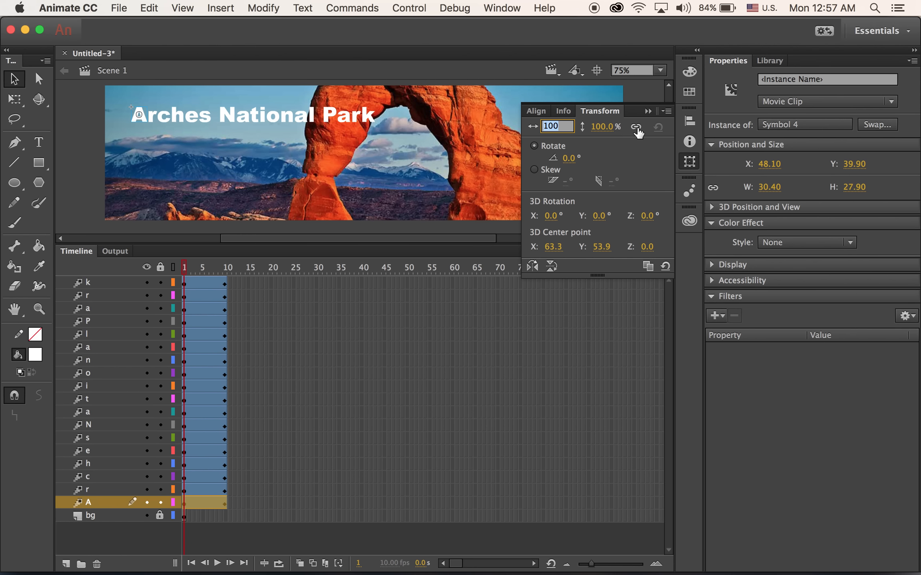
pyautogui.write('700')
pyautogui.press('Return')
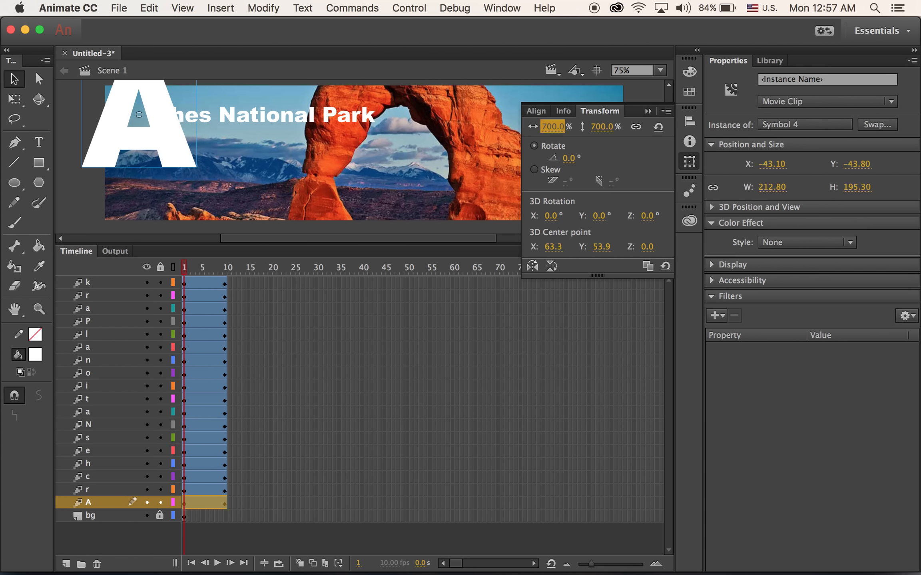
# Step: At frame 1, rotate the enlarged letter A of "Arches" to 90° and set its alpha to 0%
pyautogui.click(568, 158)
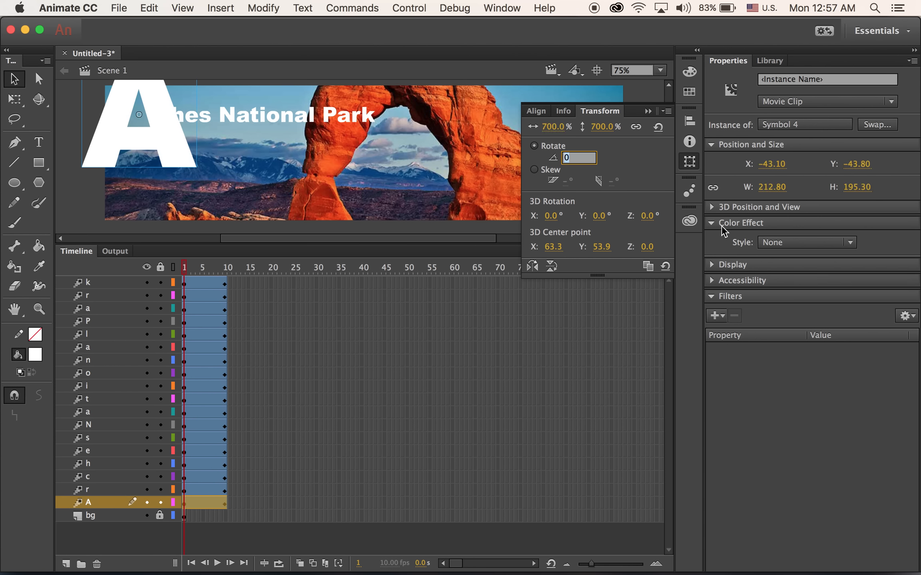
pyautogui.write('90')
pyautogui.press('Return')
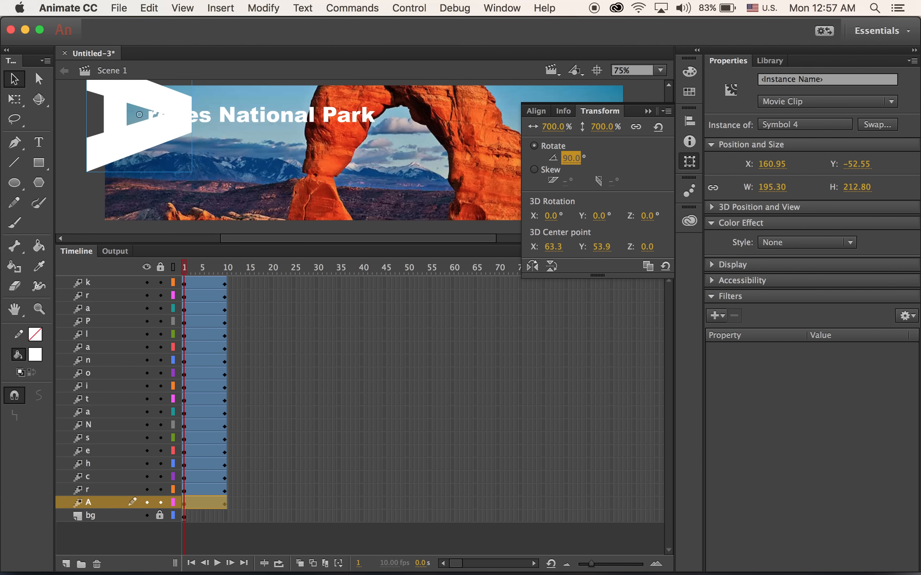
pyautogui.click(120, 134)
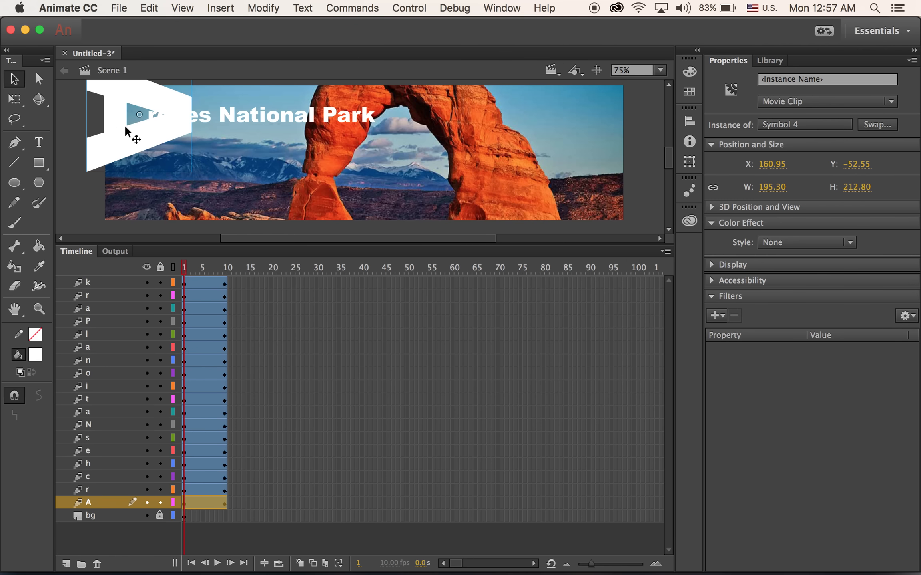
pyautogui.click(789, 246)
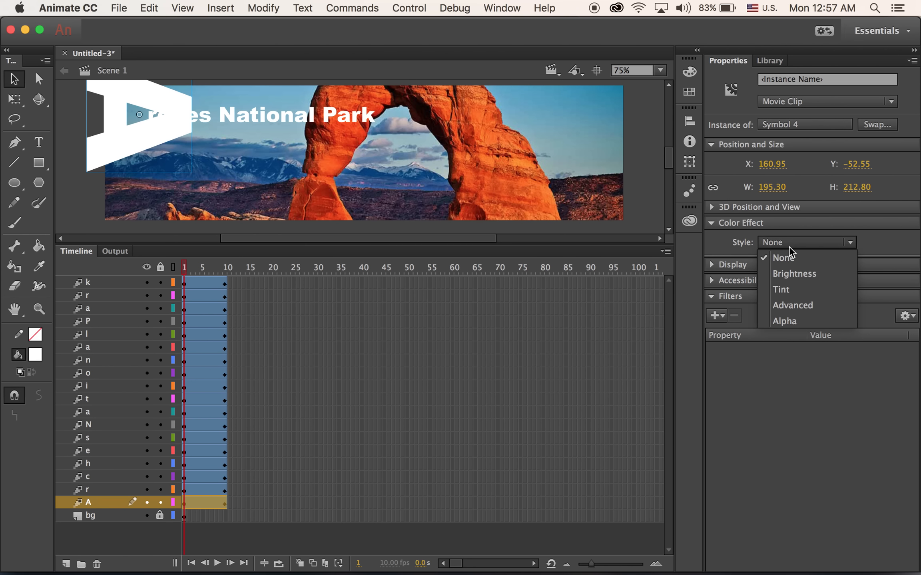
pyautogui.click(801, 322)
pyautogui.moveTo(850, 264); pyautogui.dragTo(759, 265)
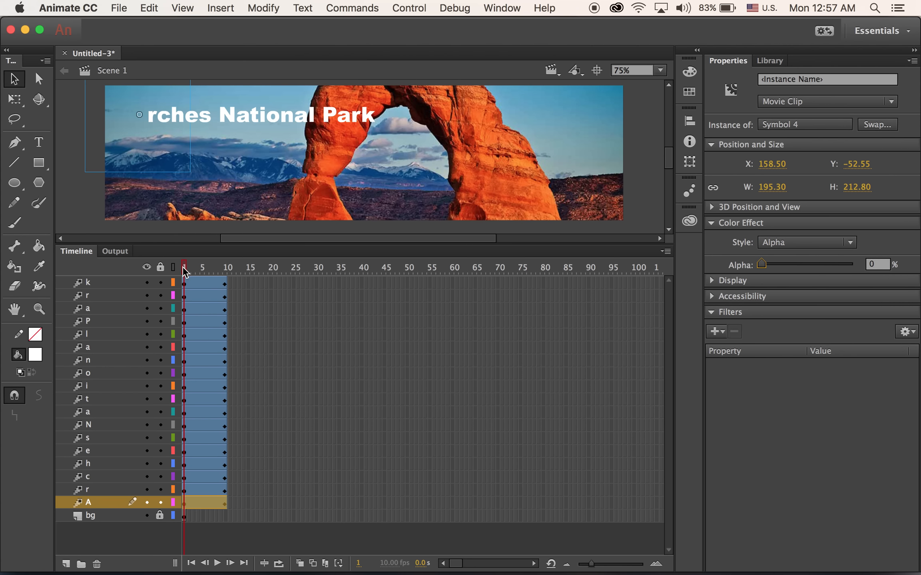
# Step: At frame 10, set the alpha of the letter A of "Arches" to 100%
pyautogui.moveTo(185, 273); pyautogui.dragTo(226, 269)
pyautogui.click(141, 120)
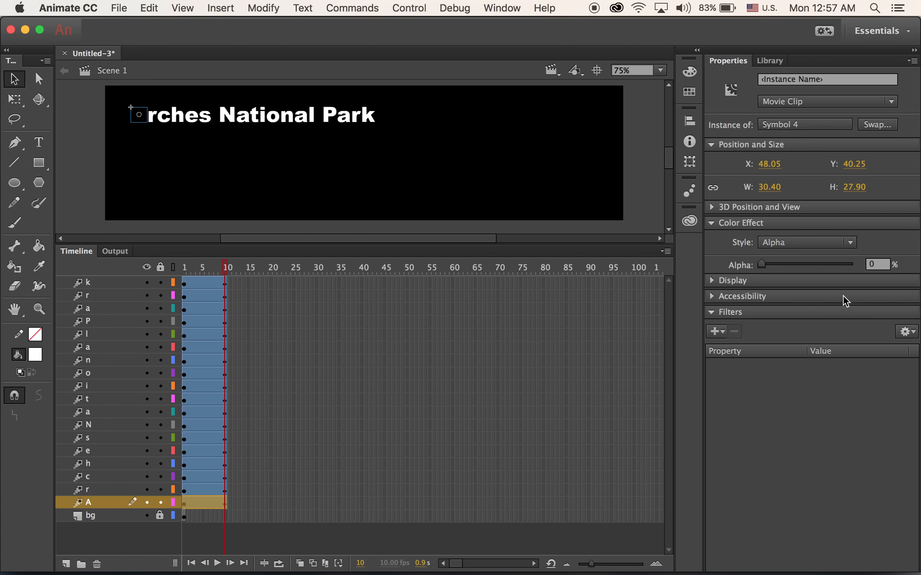
pyautogui.moveTo(760, 262); pyautogui.dragTo(858, 266)
# Step: At frame 1, scale the letter r of "Arches" to 700% in width and height
pyautogui.moveTo(226, 269); pyautogui.dragTo(182, 264)
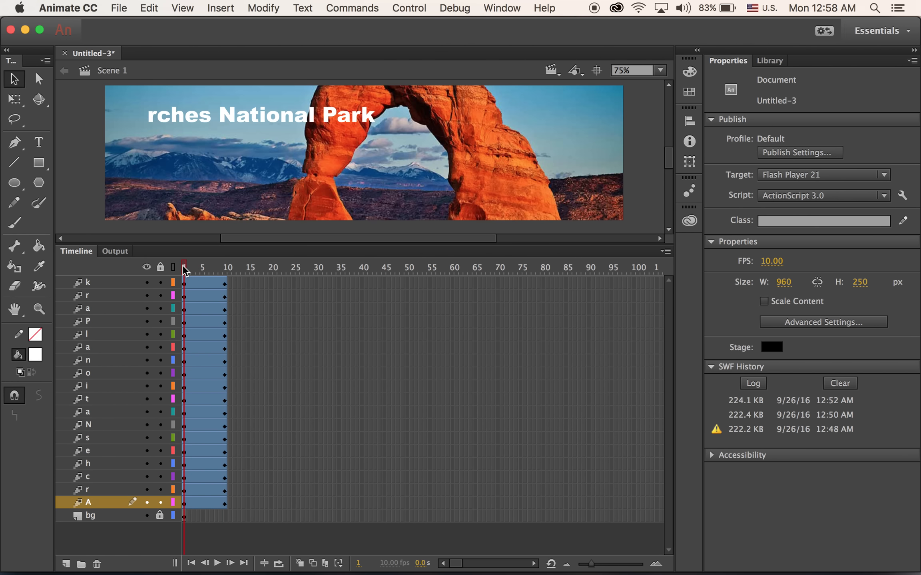
pyautogui.click(185, 490)
pyautogui.click(151, 118)
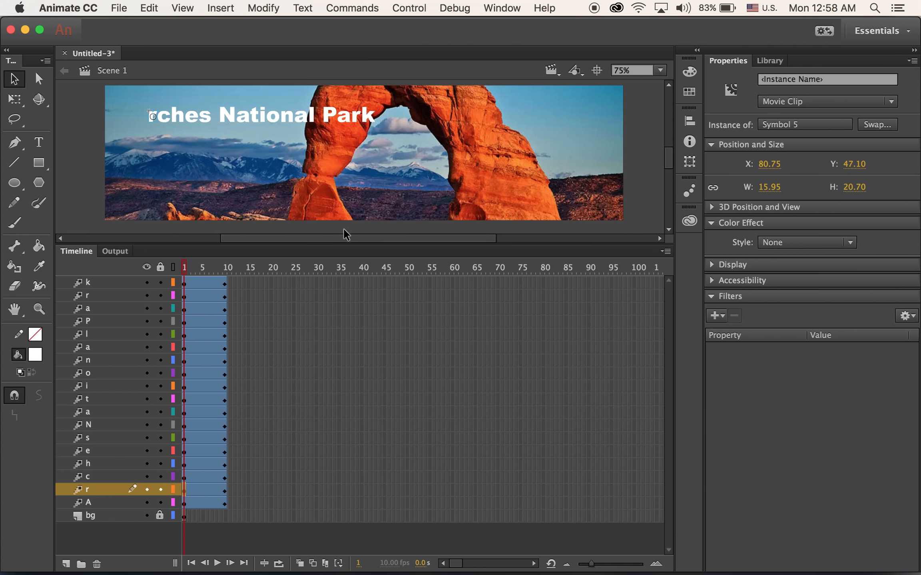
pyautogui.click(689, 162)
pyautogui.click(545, 126)
pyautogui.write('70')
pyautogui.press('Return')
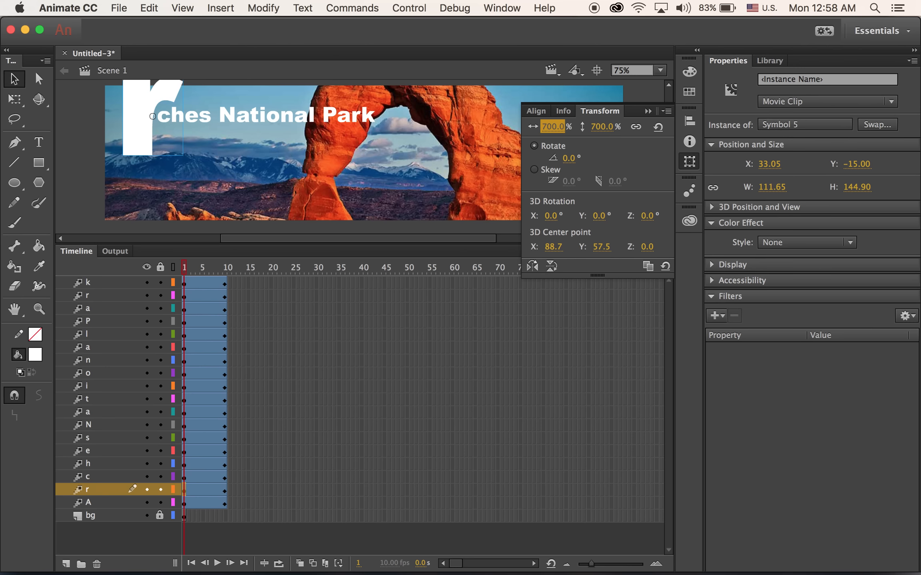
# Step: Rotate the enlarged letter r of "Arches" to 90° at frame 1 and apply the Alpha colour effect to it
pyautogui.click(568, 157)
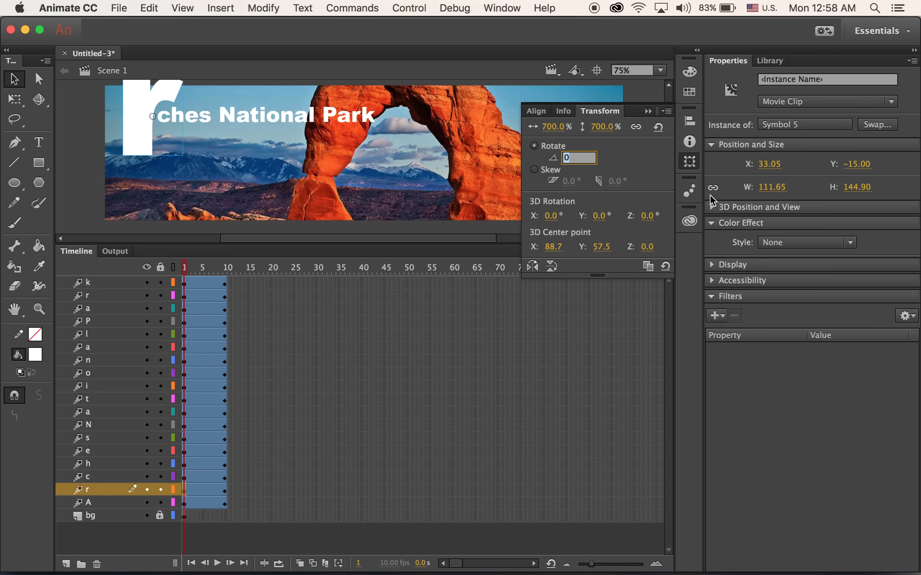
pyautogui.write('90')
pyautogui.press('Return')
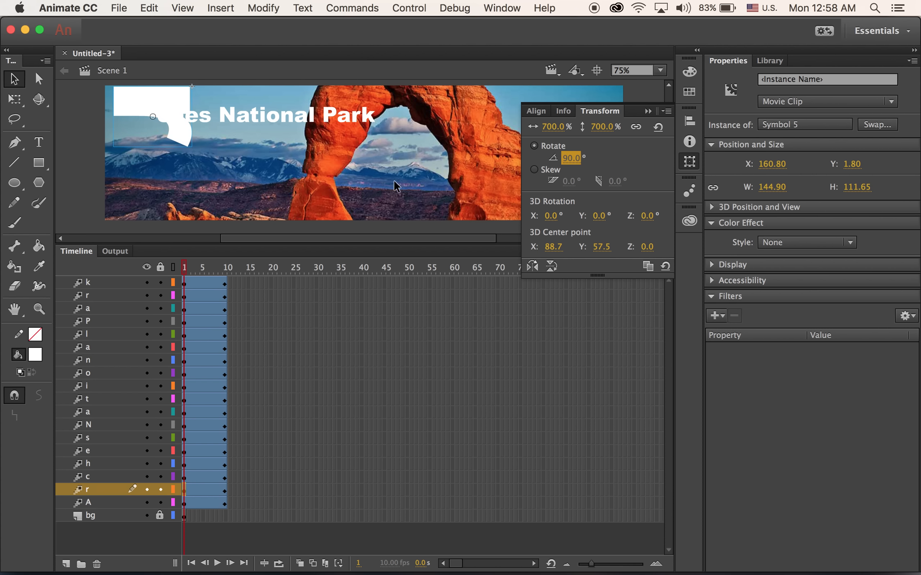
pyautogui.click(789, 239)
pyautogui.click(820, 321)
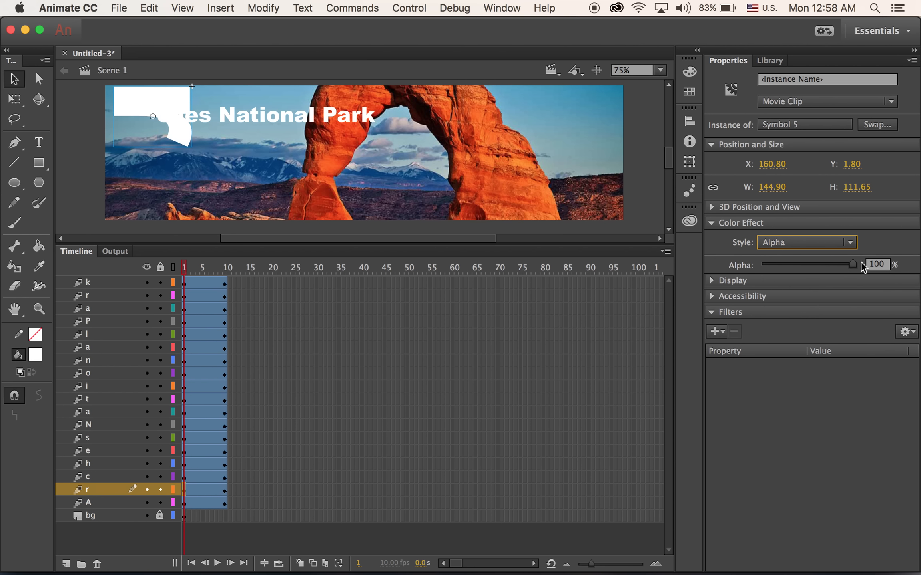
# Step: Fade in the "r" of "Arches" by setting its alpha to 0% at frame 1 and 100% at frame 10
pyautogui.moveTo(854, 264); pyautogui.dragTo(751, 260)
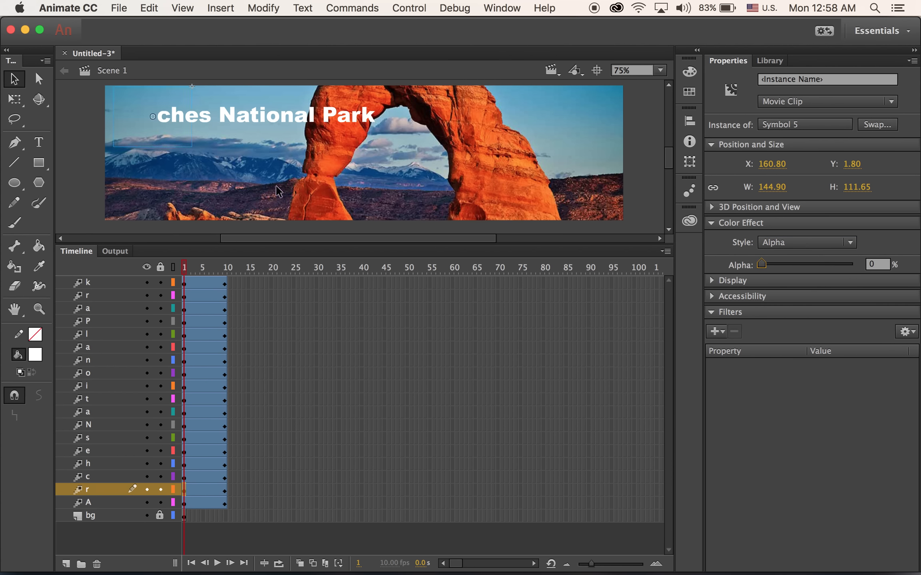
pyautogui.click(226, 267)
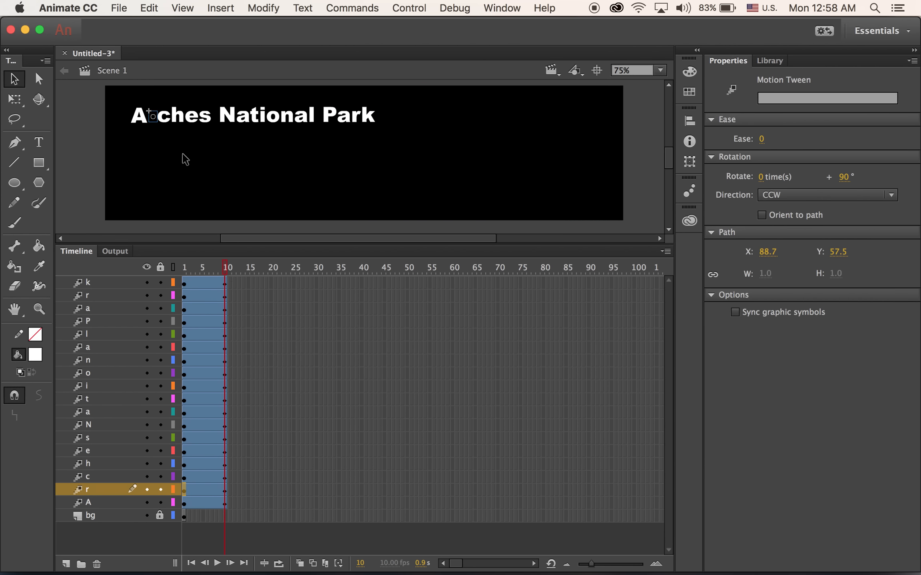
pyautogui.click(152, 117)
pyautogui.moveTo(762, 264); pyautogui.dragTo(853, 263)
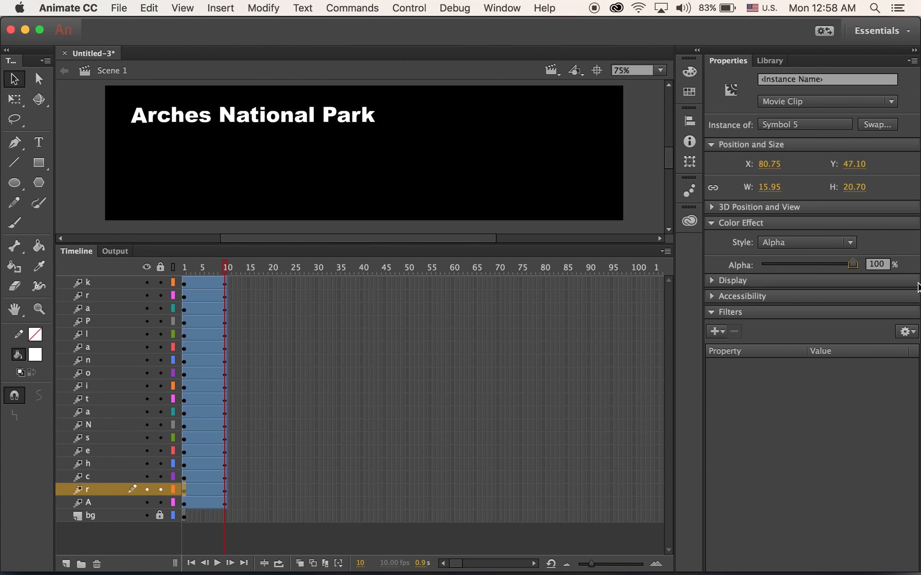
# Step: At frame 1, scale the "c" of "Arches" to 700% and rotate it 90°
pyautogui.moveTo(226, 276); pyautogui.dragTo(179, 267)
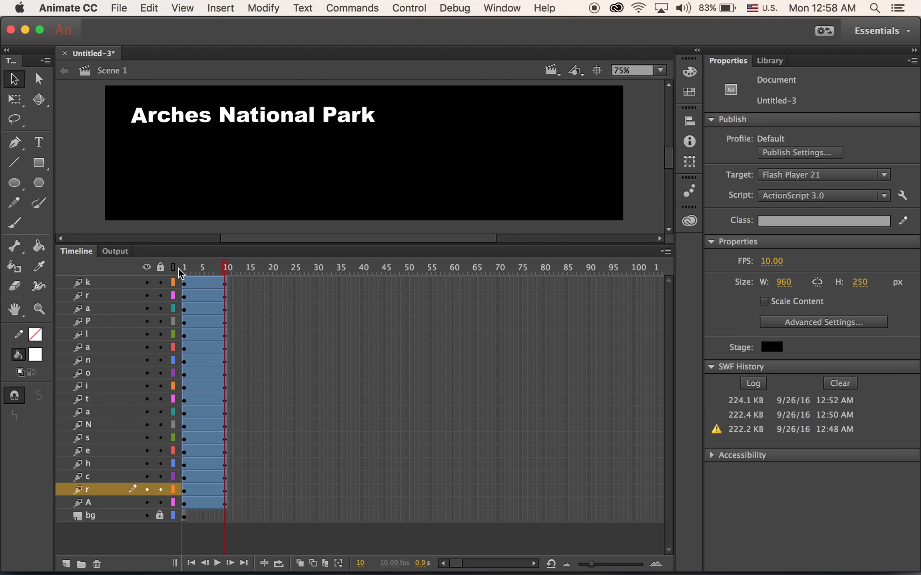
pyautogui.click(185, 477)
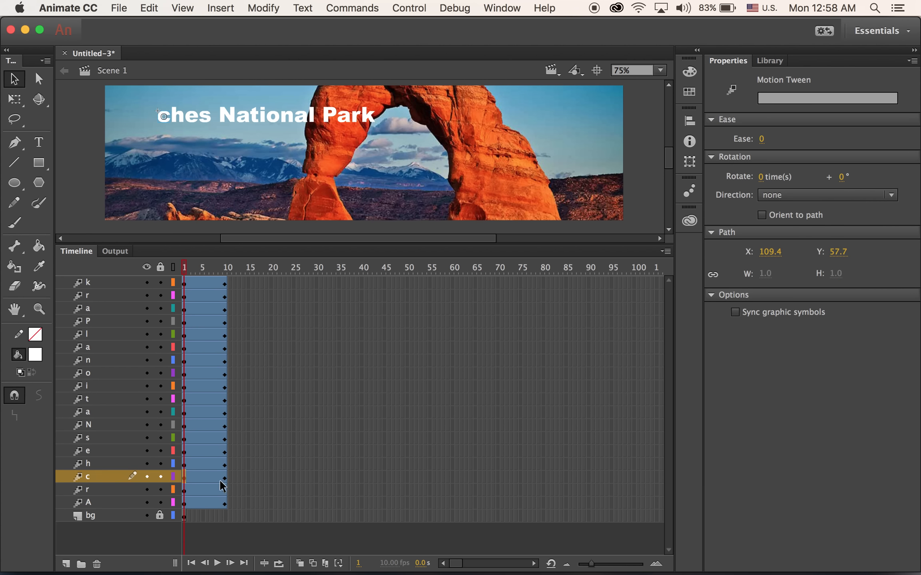
pyautogui.click(161, 122)
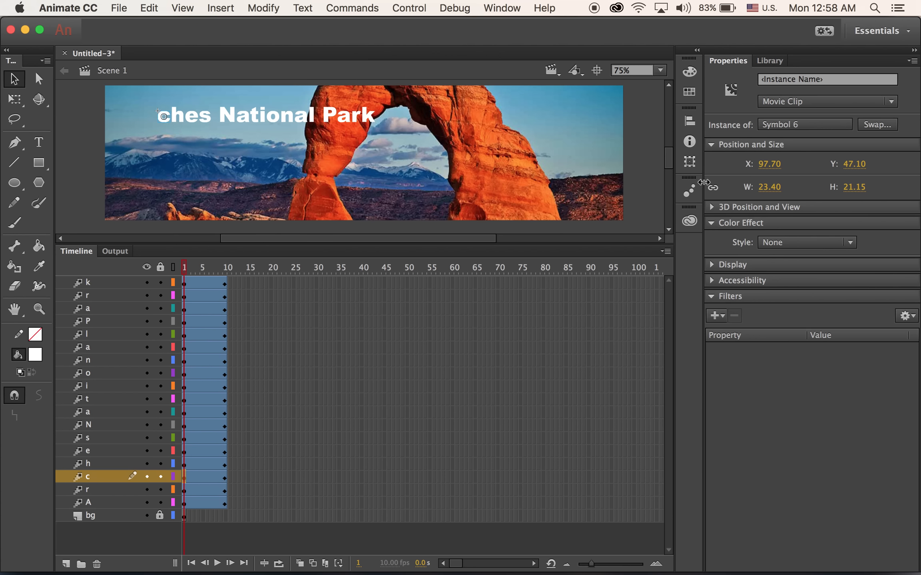
pyautogui.click(689, 162)
pyautogui.click(553, 127)
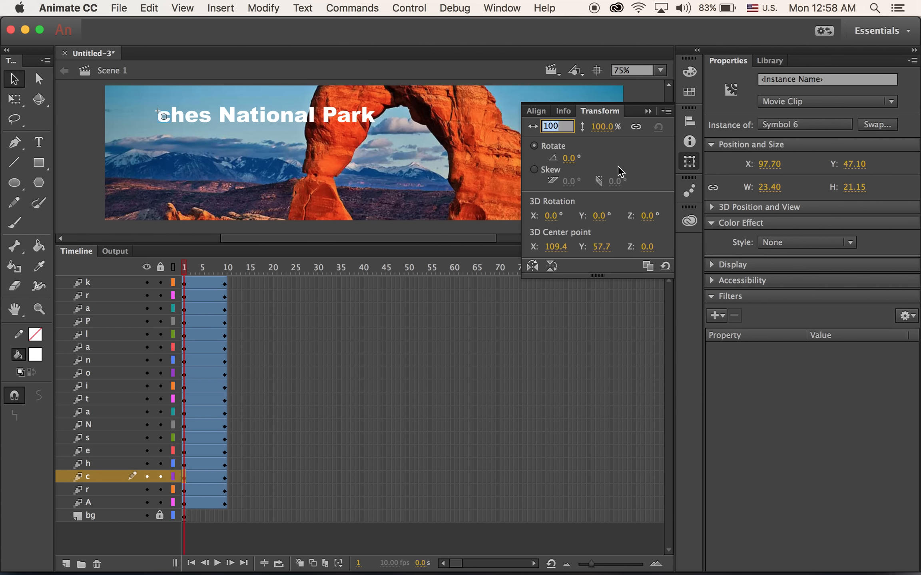
pyautogui.write('700')
pyautogui.press('Return')
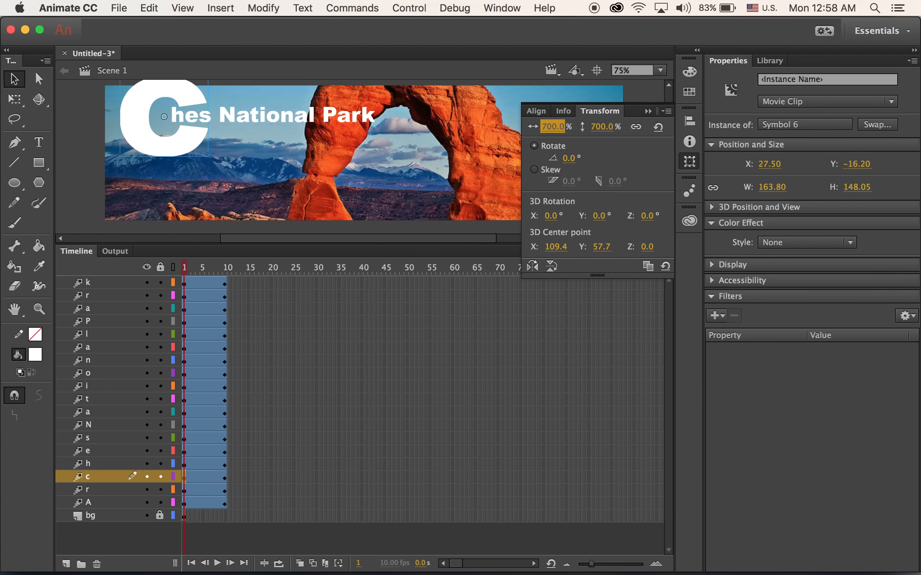
pyautogui.click(558, 159)
pyautogui.write('90')
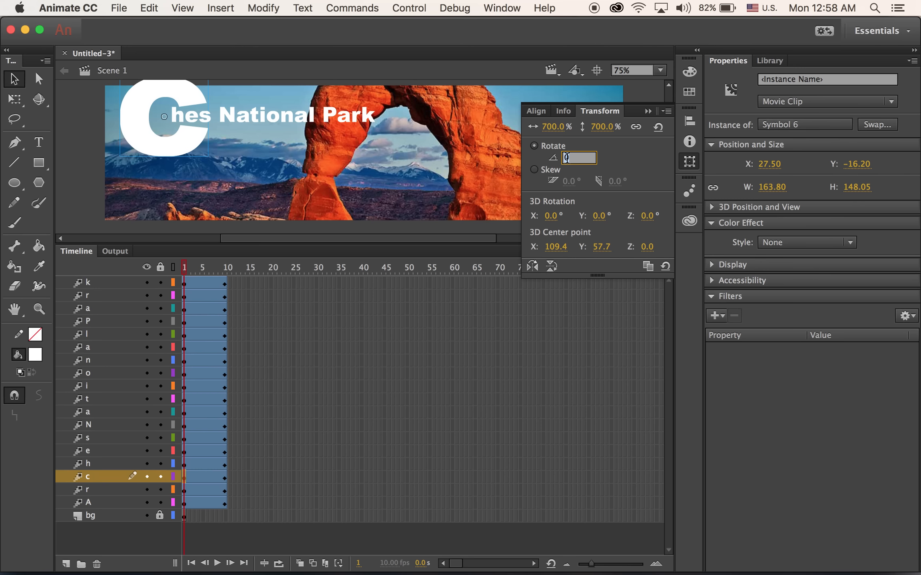
pyautogui.press('Return')
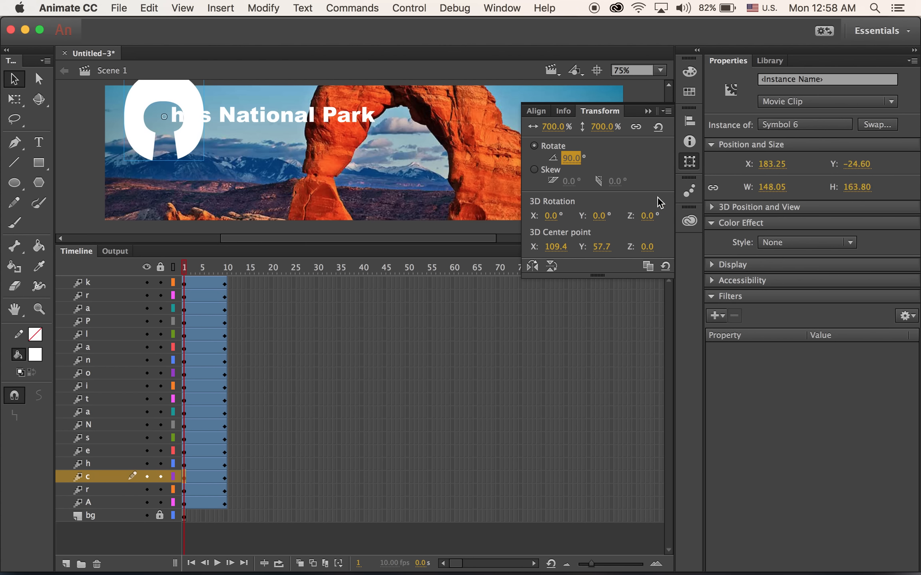
# Step: Apply an Alpha color effect to the "c", with 0% at frame 1 and 100% at frame 10
pyautogui.click(824, 239)
pyautogui.click(829, 315)
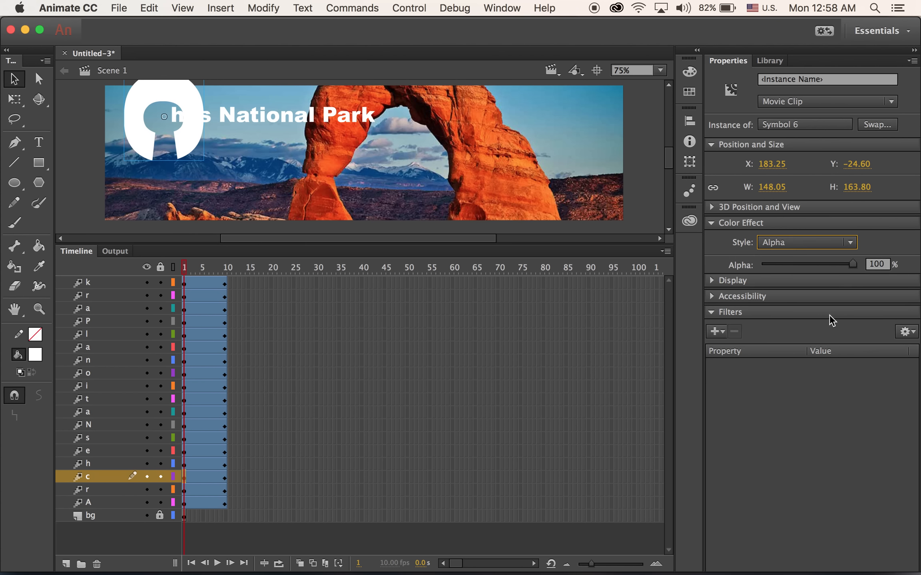
pyautogui.moveTo(852, 264); pyautogui.dragTo(703, 260)
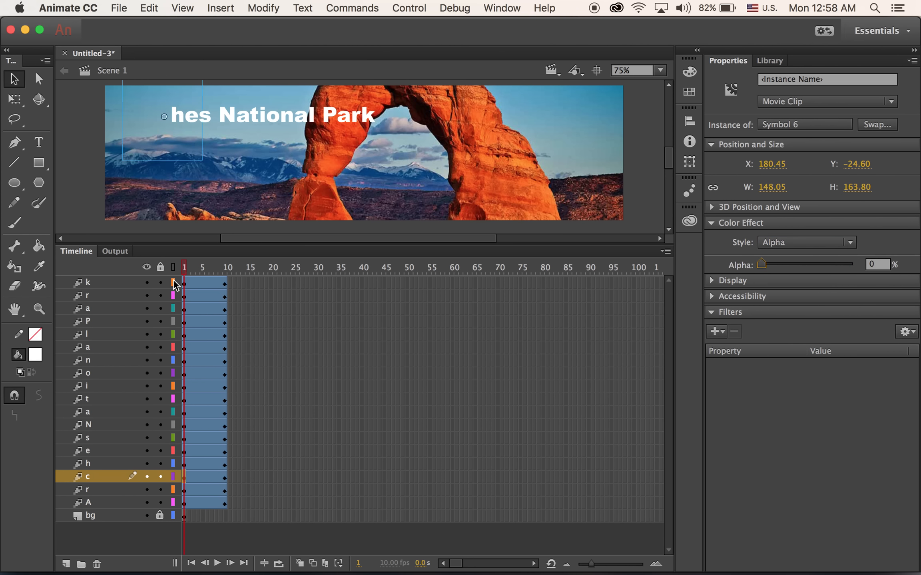
pyautogui.moveTo(185, 268); pyautogui.dragTo(225, 267)
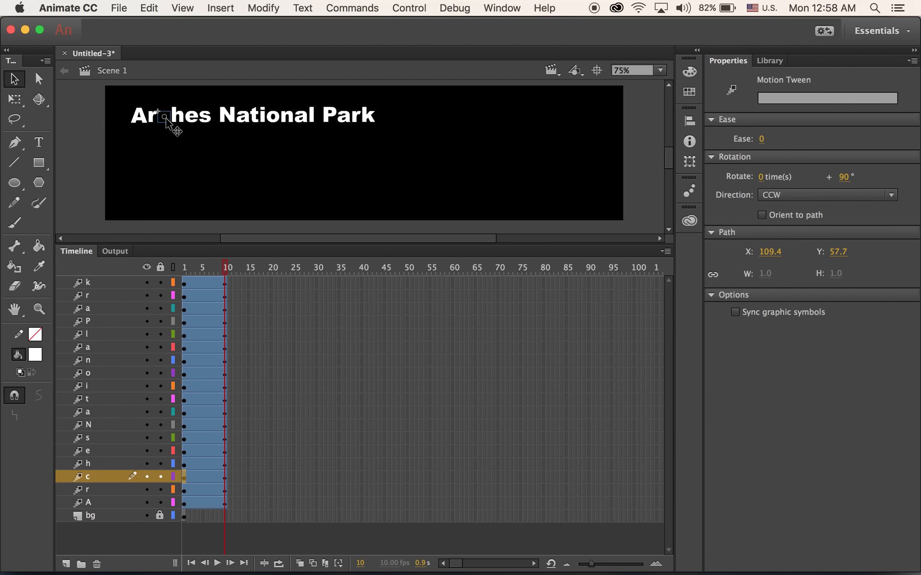
pyautogui.click(166, 123)
pyautogui.moveTo(761, 265); pyautogui.dragTo(891, 278)
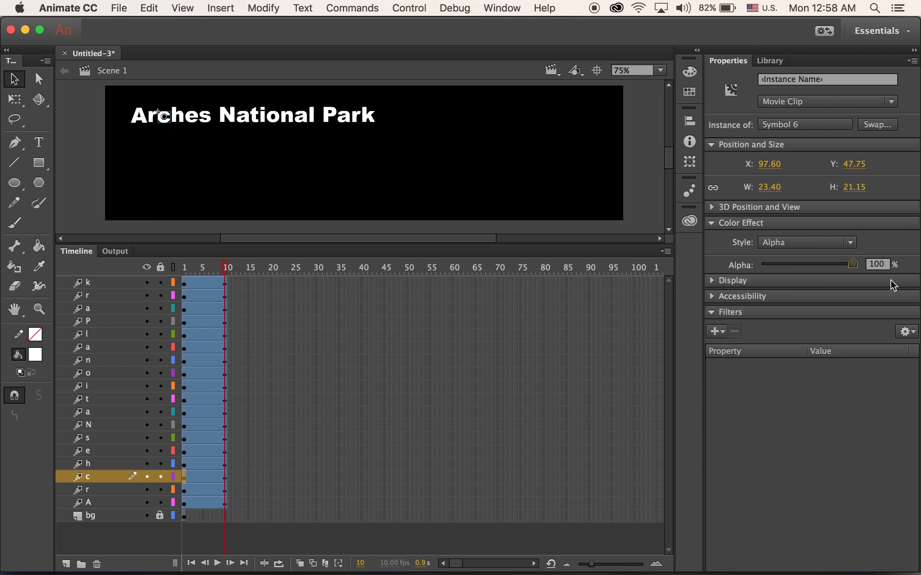
# Step: At frame 1, scale the "h" of "Arches" to 700% and rotate it 90°
pyautogui.click(184, 119)
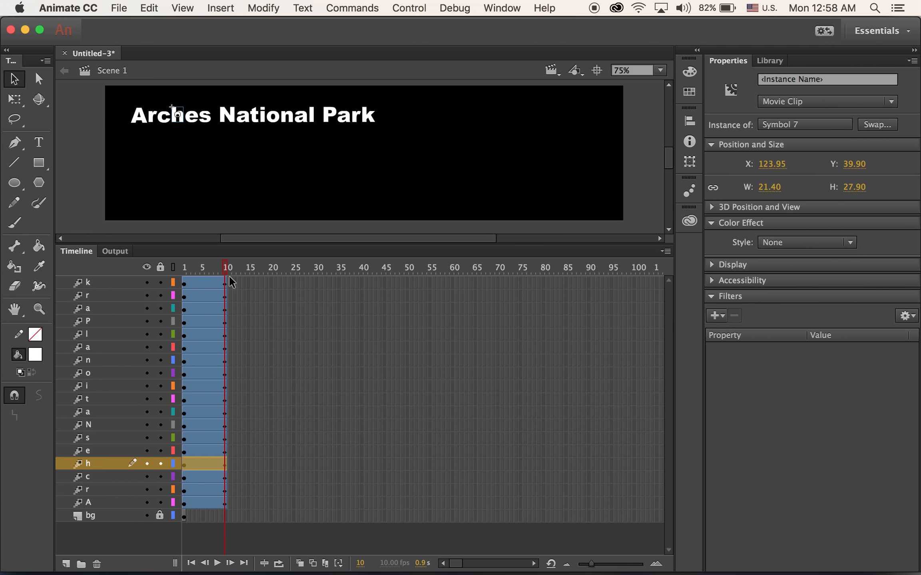
pyautogui.click(184, 267)
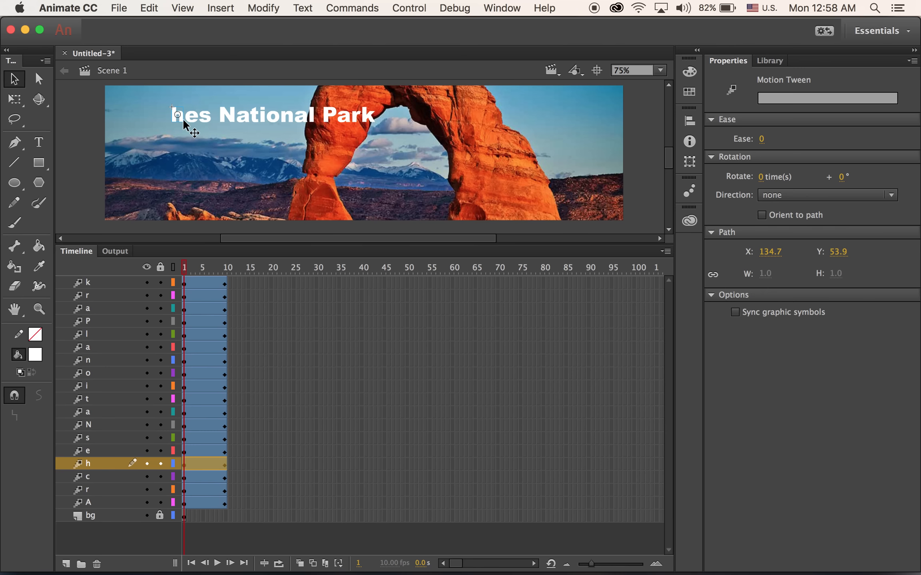
pyautogui.click(184, 121)
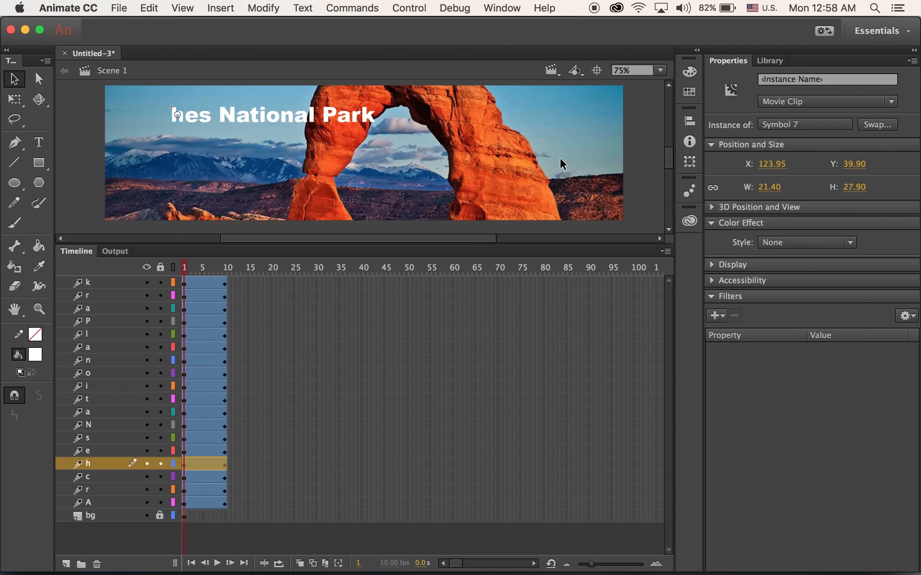
pyautogui.click(689, 162)
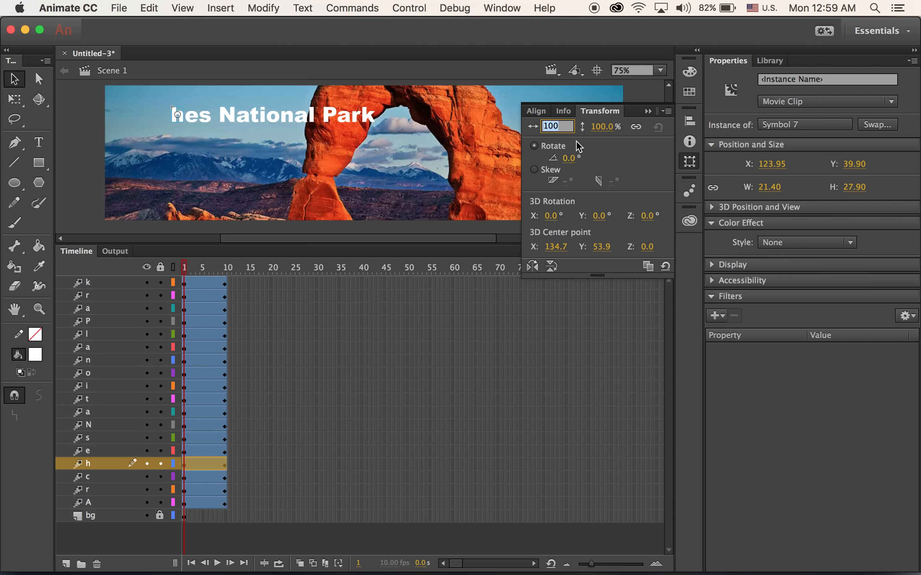
pyautogui.write('700')
pyautogui.press('Return')
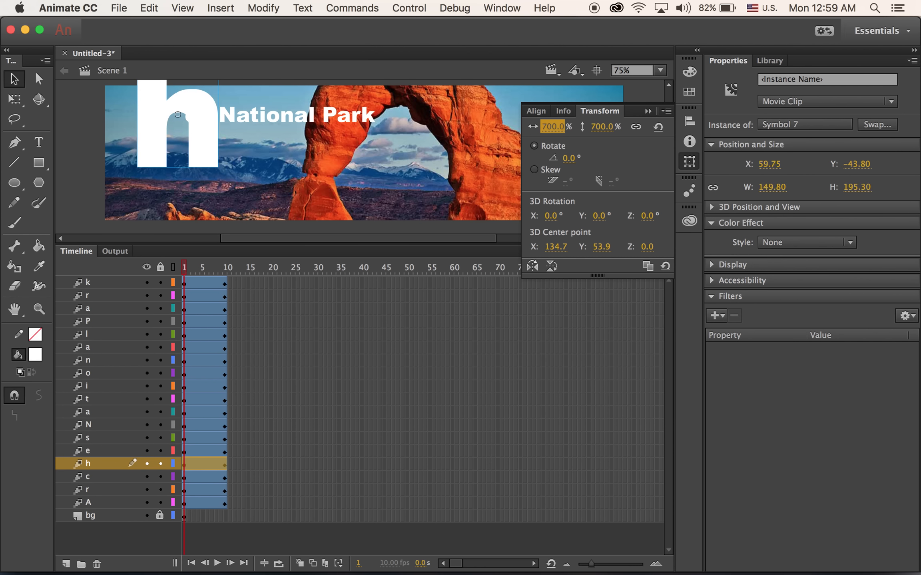
pyautogui.click(568, 158)
pyautogui.write('90')
pyautogui.press('Return')
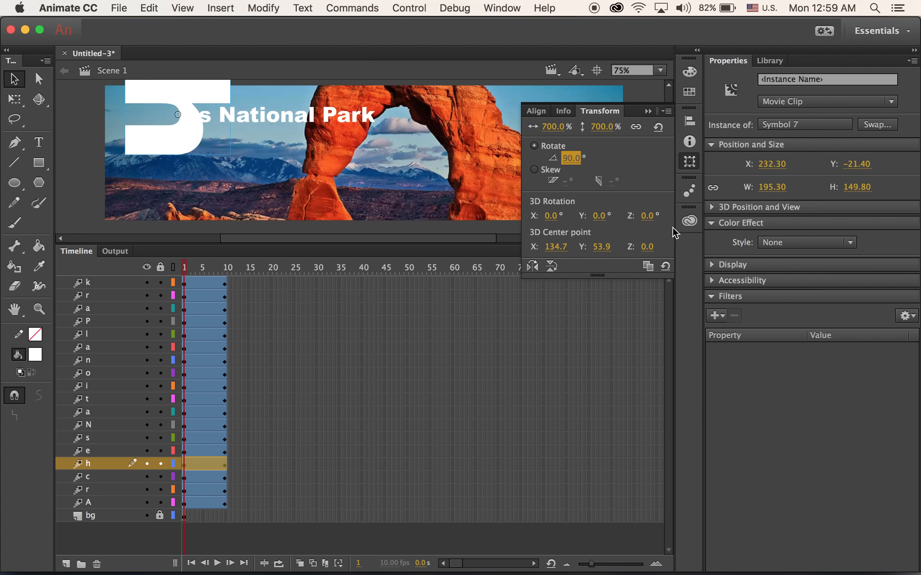
# Step: Apply an Alpha color effect to the "h", with 0% at frame 1 and 100% at frame 10
pyautogui.click(796, 243)
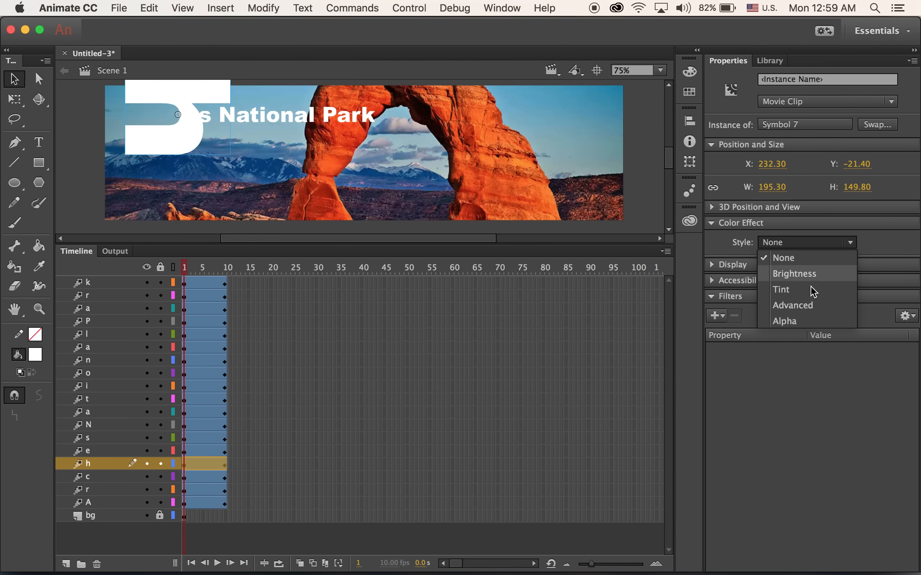
pyautogui.click(825, 319)
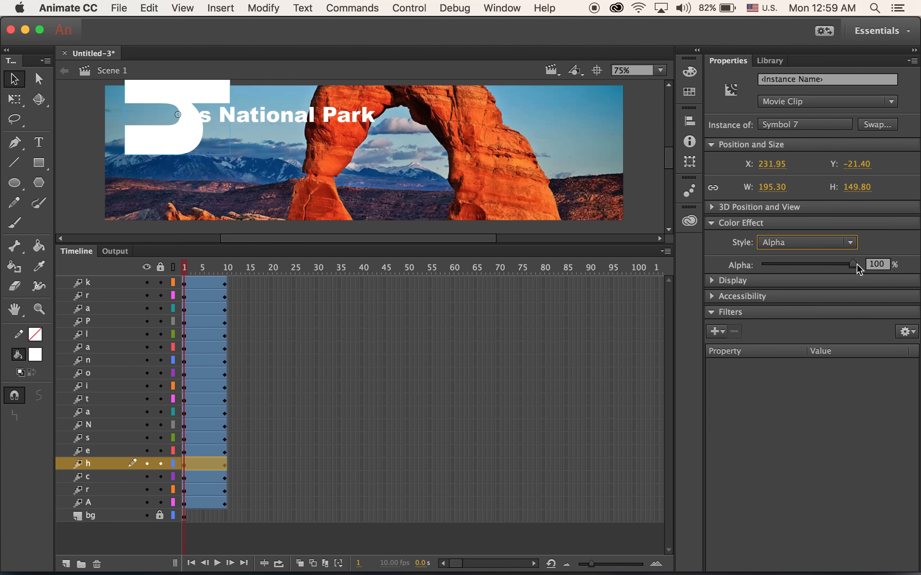
pyautogui.moveTo(855, 263); pyautogui.dragTo(759, 265)
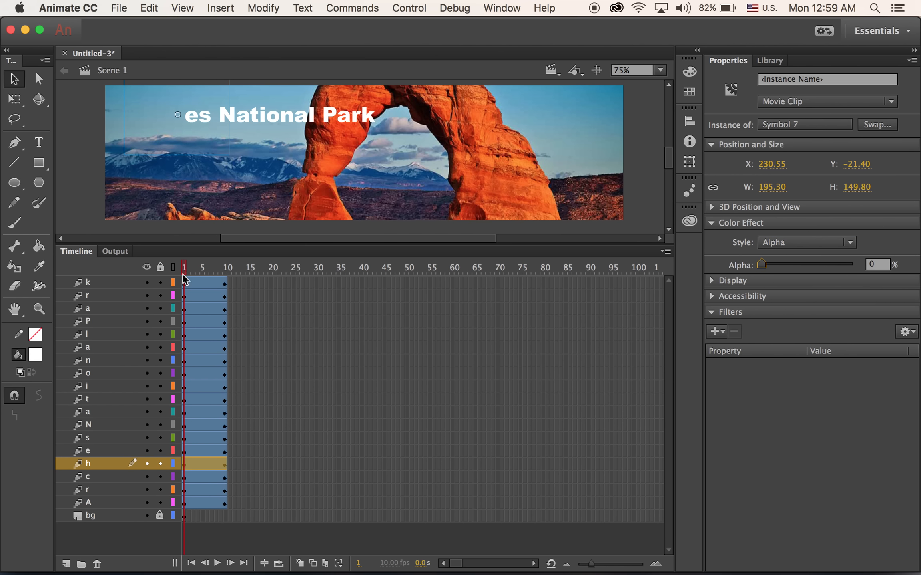
pyautogui.press('Return')
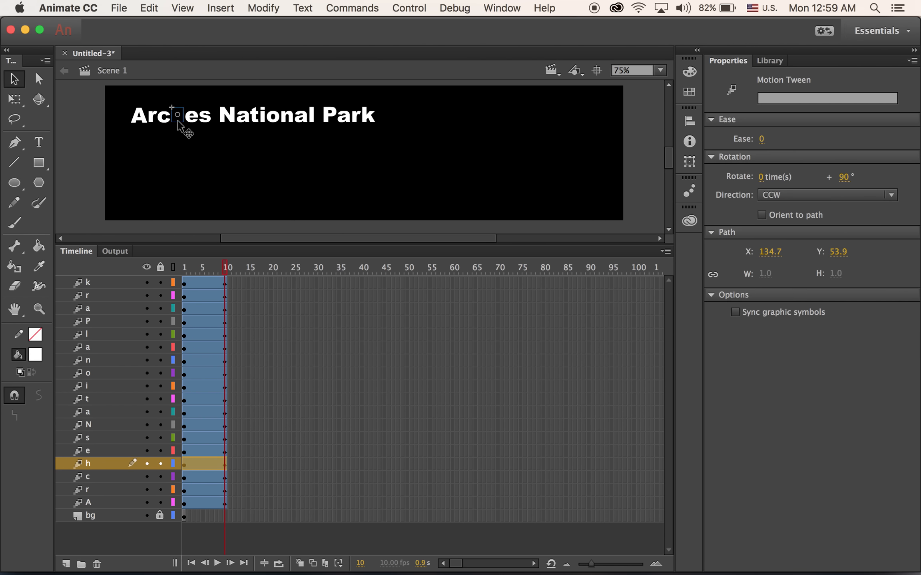
pyautogui.click(178, 126)
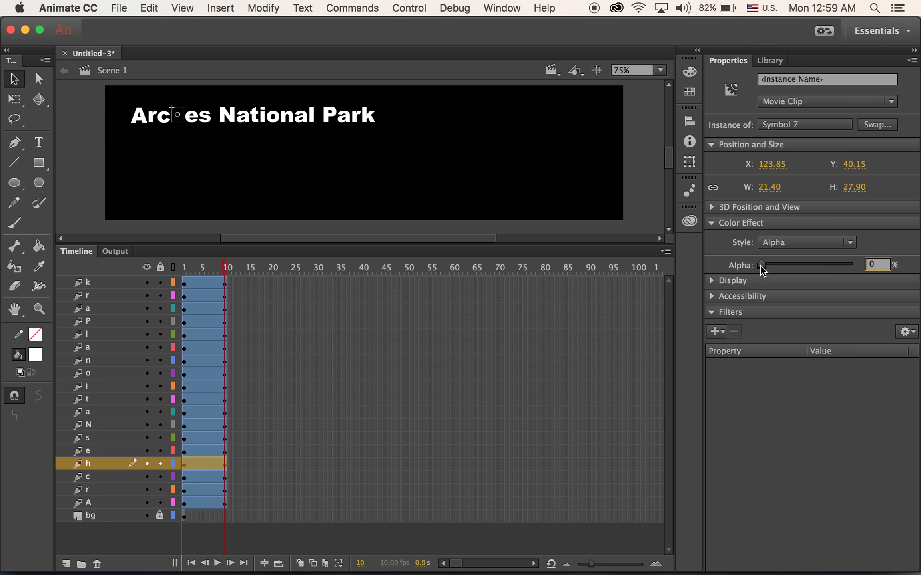
pyautogui.moveTo(763, 264); pyautogui.dragTo(855, 265)
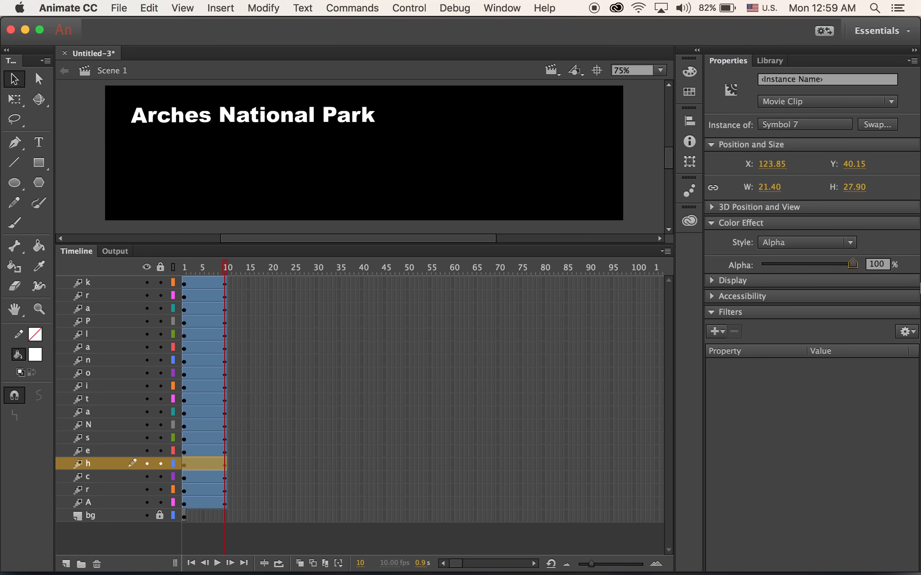
# Step: At frame 1, scale the "e" of "Arches" to 700% and rotate it 90°
pyautogui.click(194, 119)
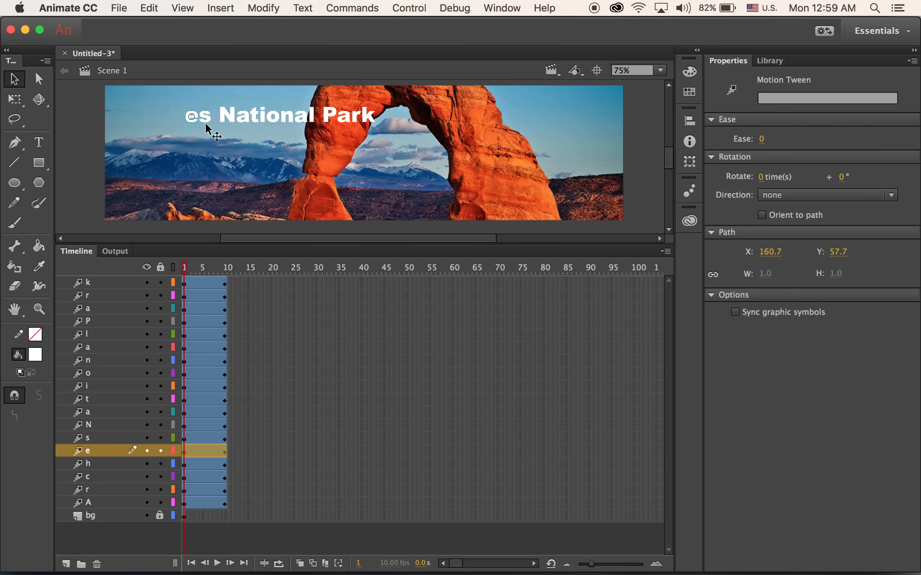
pyautogui.click(192, 124)
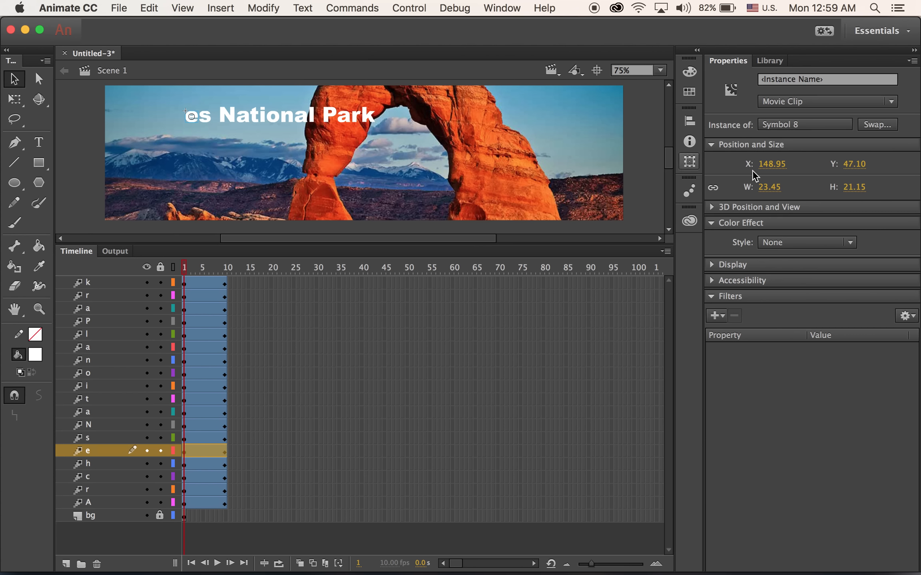
pyautogui.click(689, 161)
pyautogui.click(561, 126)
pyautogui.write('700')
pyautogui.press('Return')
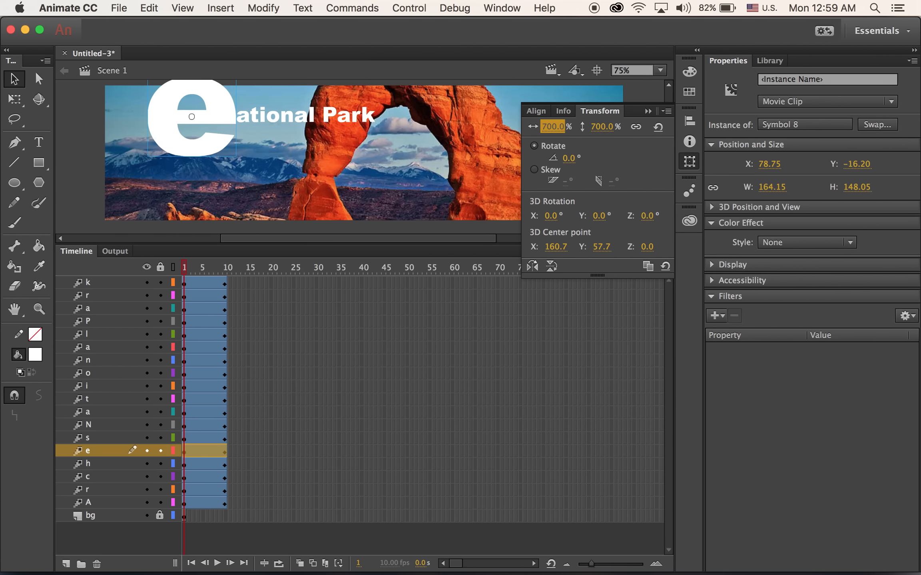
pyautogui.click(564, 159)
pyautogui.write('90')
pyautogui.press('Return')
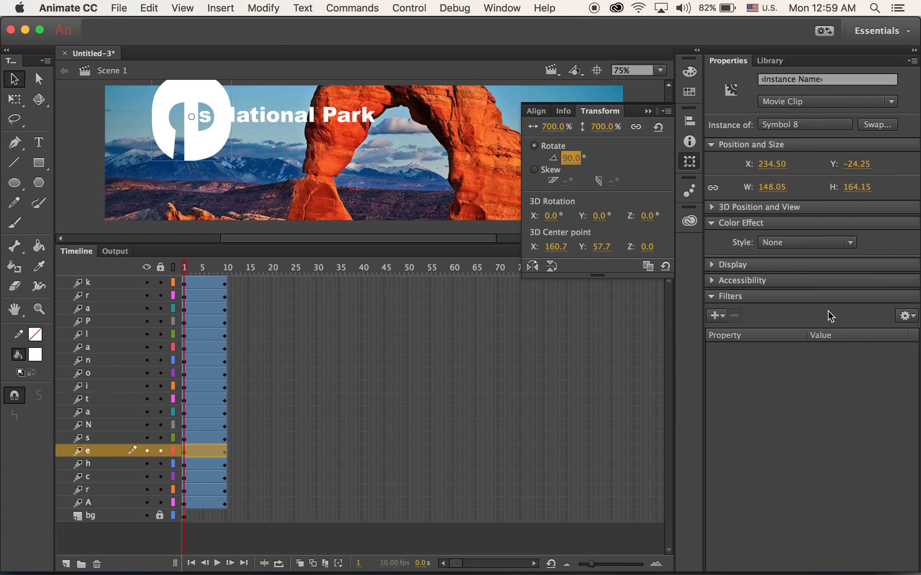
# Step: Apply an Alpha color effect to the "e", with 0% at frame 1 and 100% at frame 10
pyautogui.click(210, 142)
pyautogui.click(801, 245)
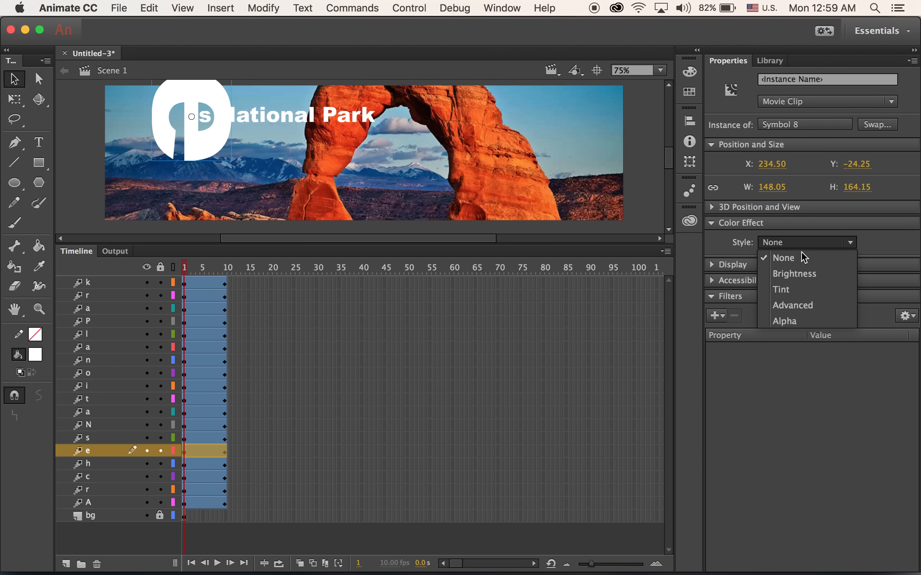
pyautogui.click(811, 320)
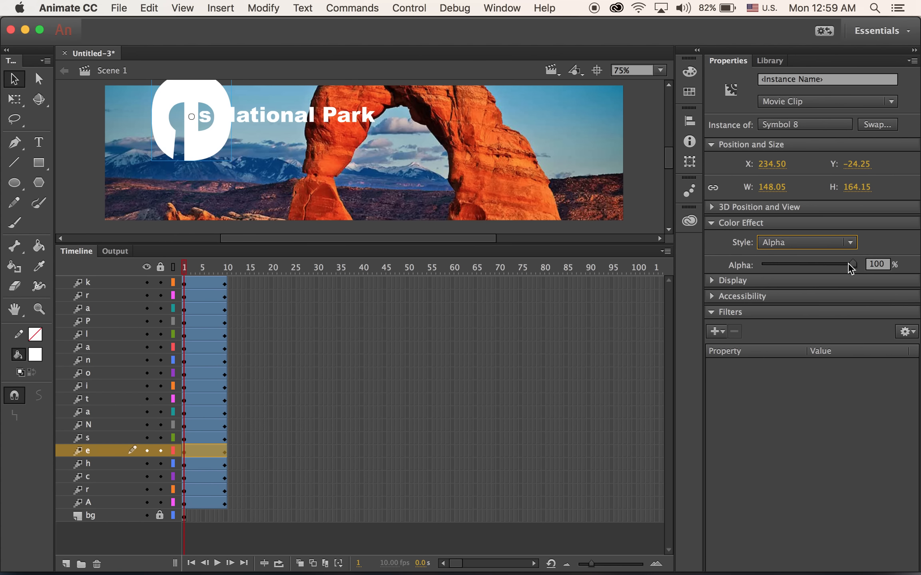
pyautogui.moveTo(847, 263); pyautogui.dragTo(731, 252)
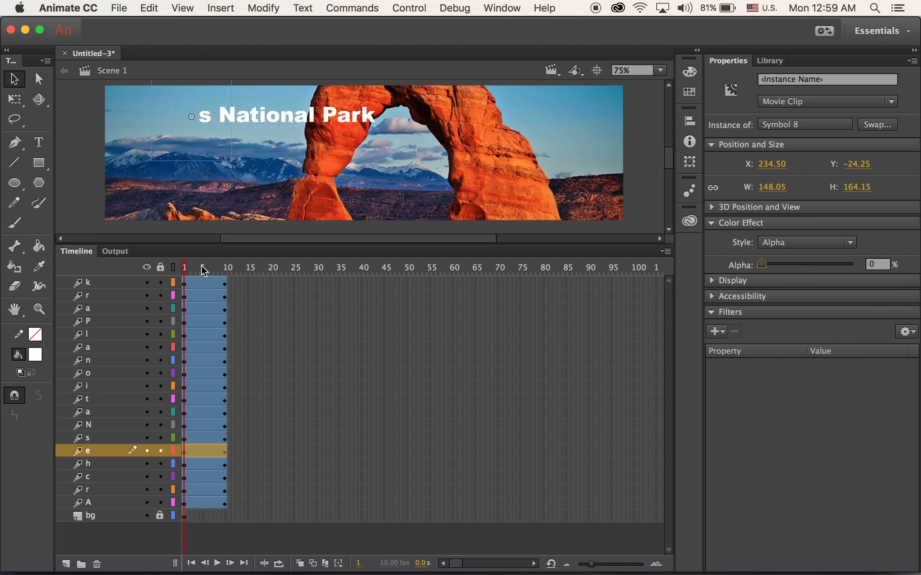
pyautogui.moveTo(185, 272); pyautogui.dragTo(226, 272)
pyautogui.click(185, 117)
pyautogui.click(185, 116)
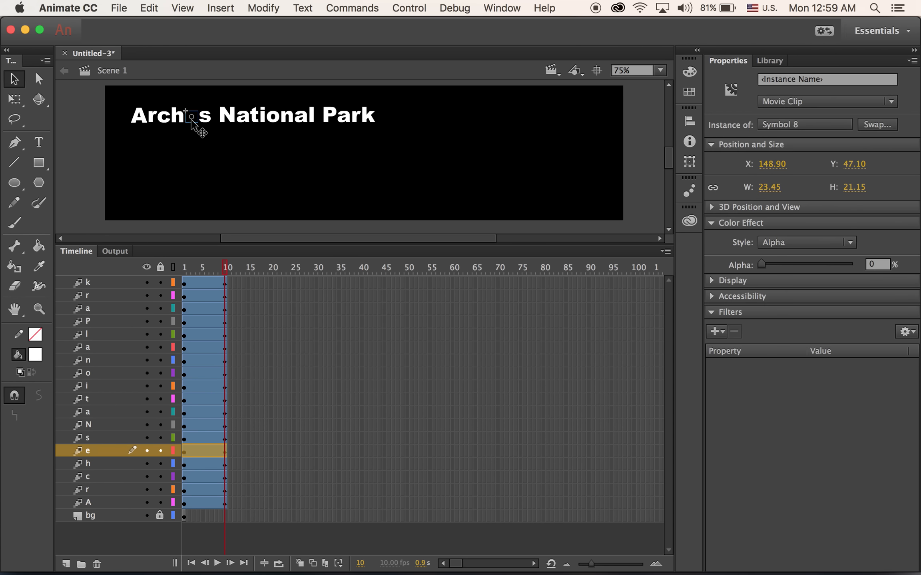
pyautogui.moveTo(763, 267); pyautogui.dragTo(852, 264)
# Step: At frame 1, scale the "s" of "Arches" to 700% and rotate it 90°
pyautogui.click(205, 119)
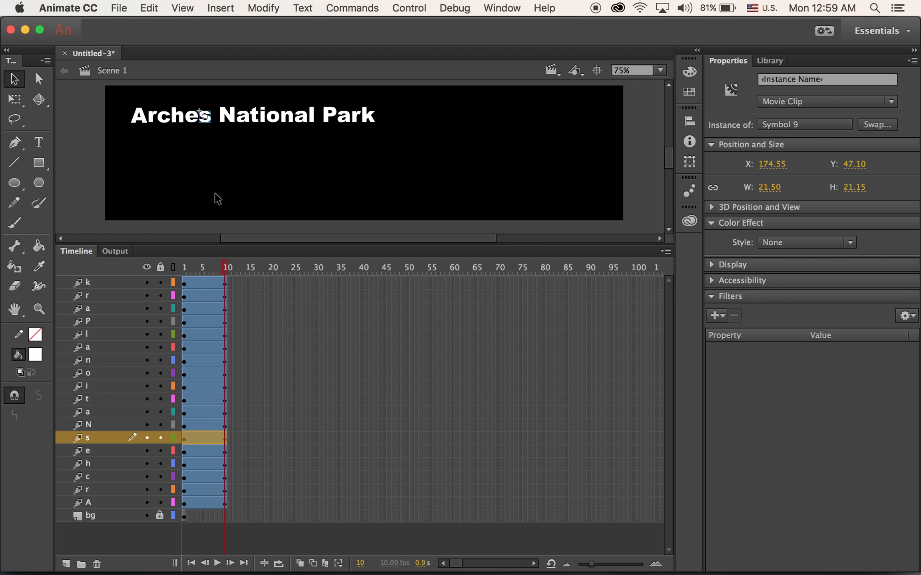
pyautogui.moveTo(226, 271); pyautogui.dragTo(184, 268)
pyautogui.click(184, 437)
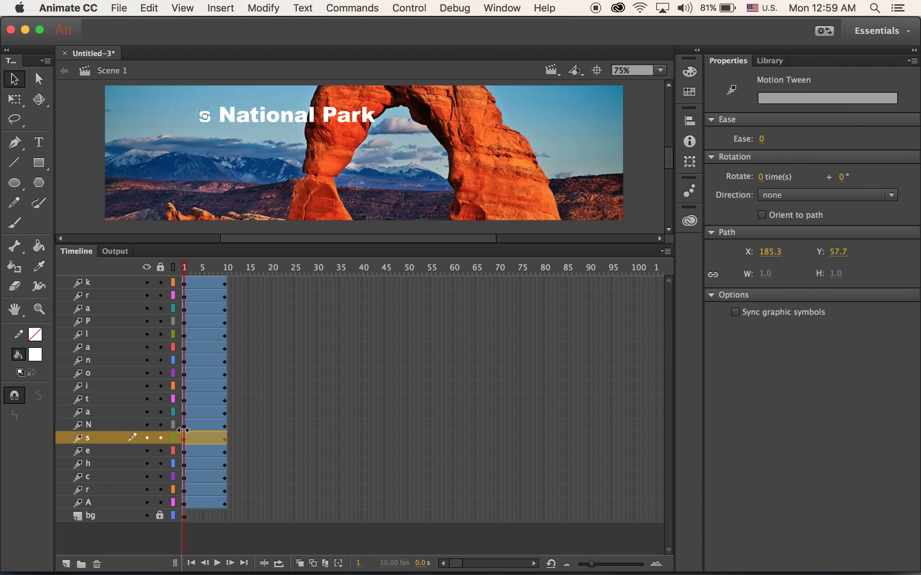
pyautogui.click(183, 426)
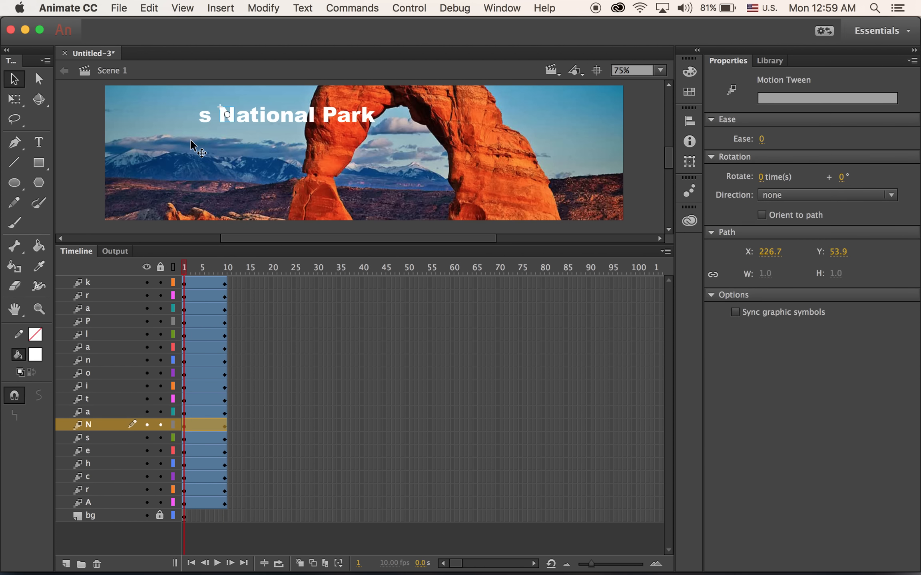
pyautogui.click(206, 120)
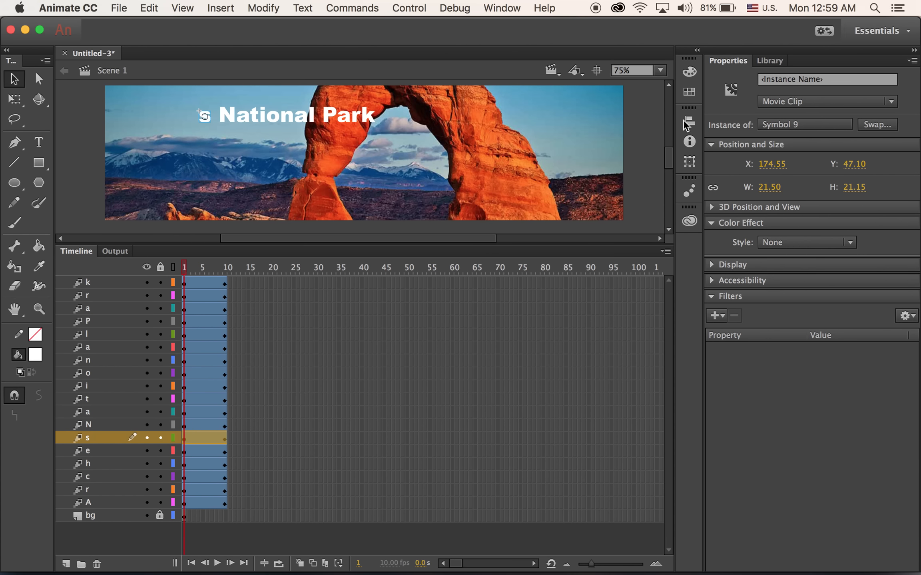
pyautogui.click(688, 162)
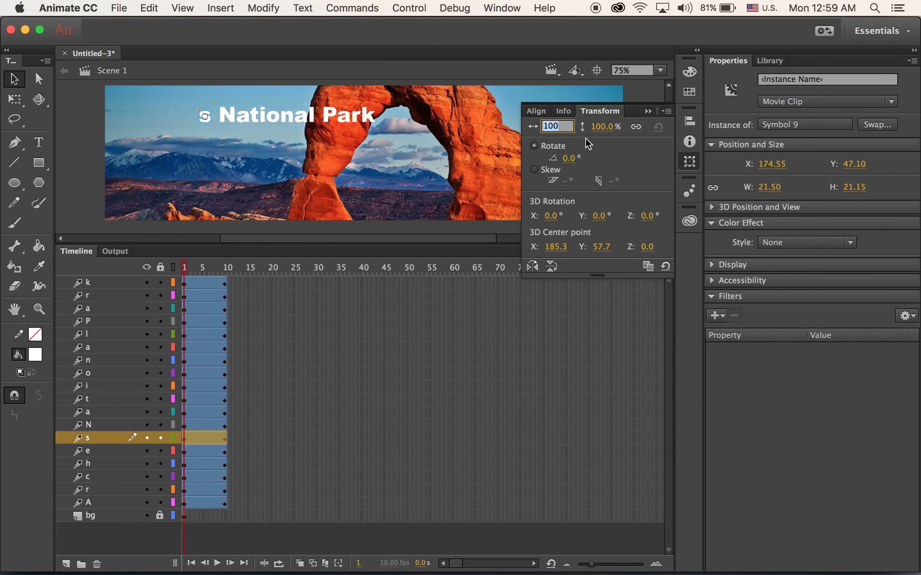
pyautogui.click(552, 127)
pyautogui.write('700')
pyautogui.press('Return')
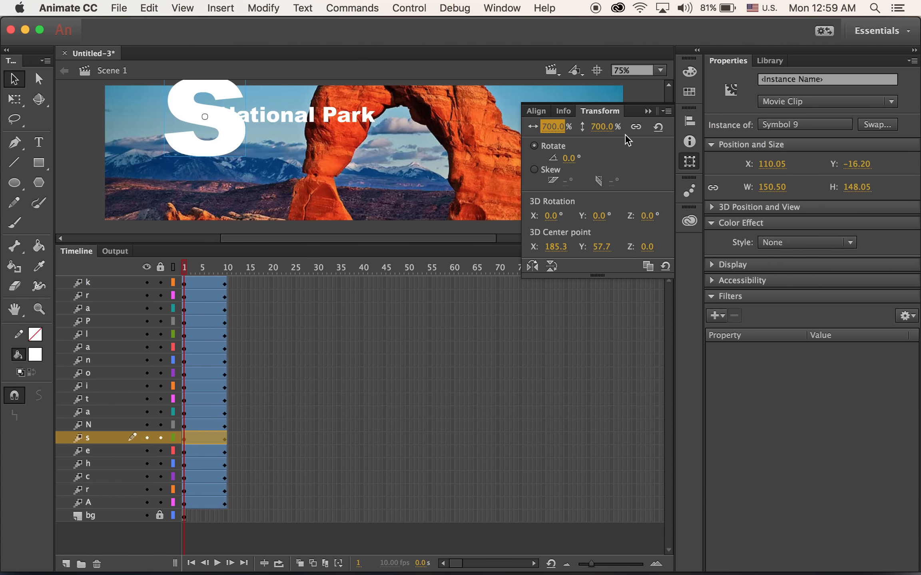
pyautogui.click(566, 159)
pyautogui.write('90')
pyautogui.press('Return')
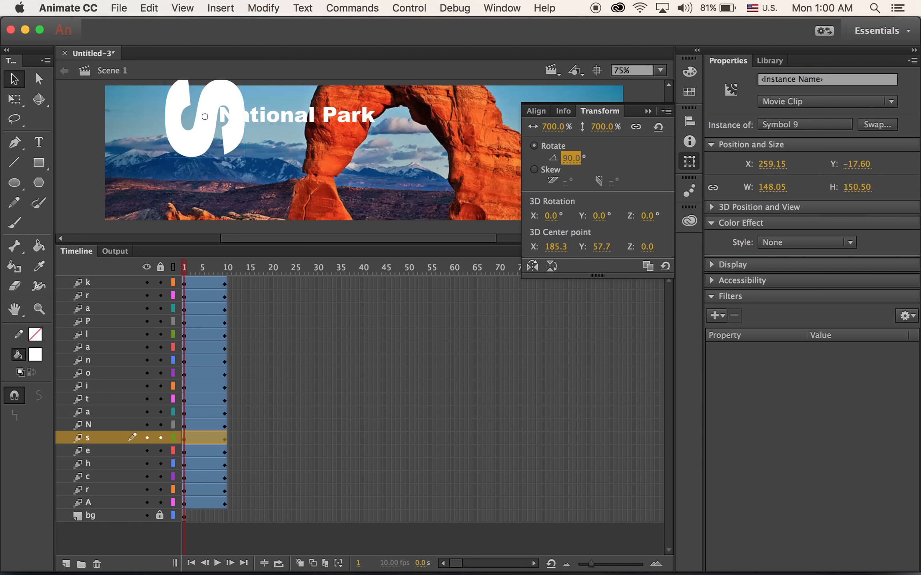
# Step: Apply an Alpha color effect to the "s", with 0% at frame 1 and 100% at frame 10
pyautogui.click(821, 240)
pyautogui.click(814, 318)
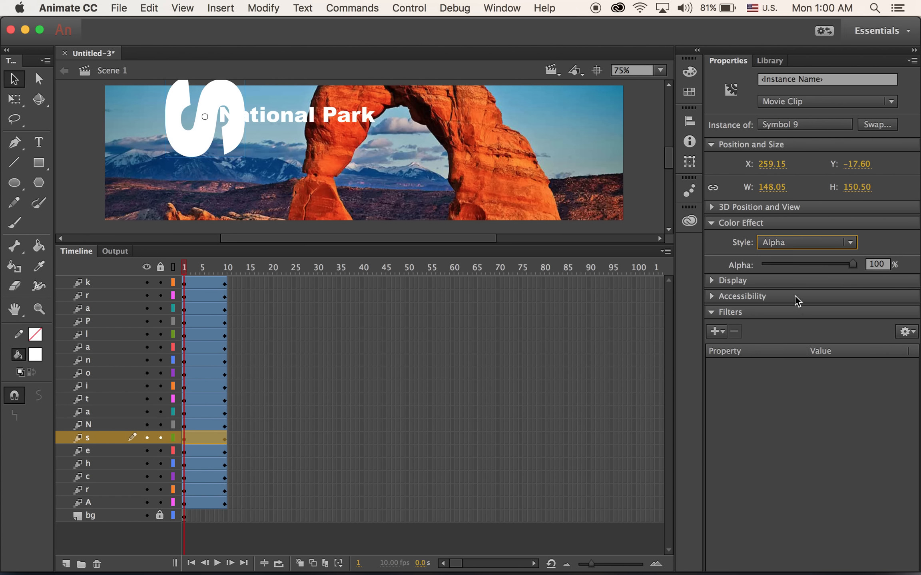
pyautogui.moveTo(853, 264); pyautogui.dragTo(761, 264)
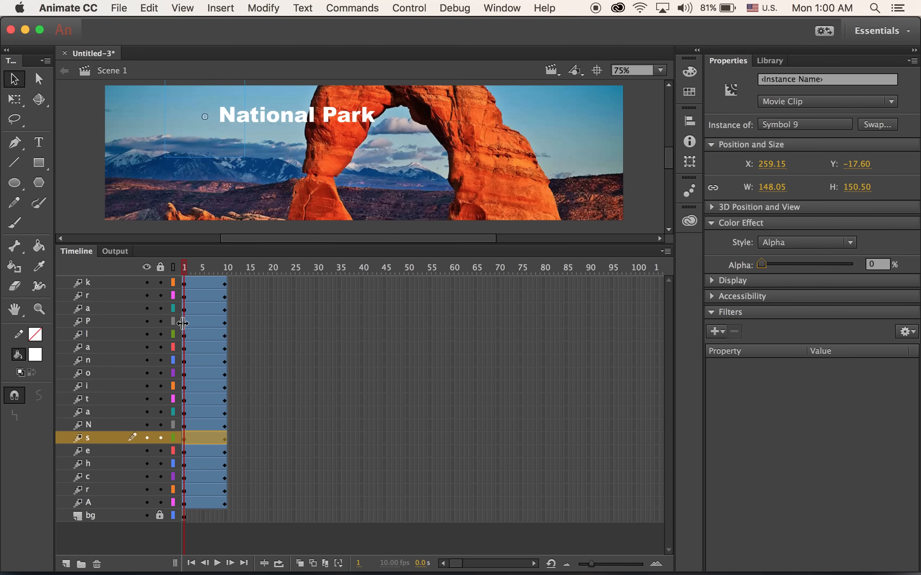
pyautogui.moveTo(184, 272); pyautogui.dragTo(229, 271)
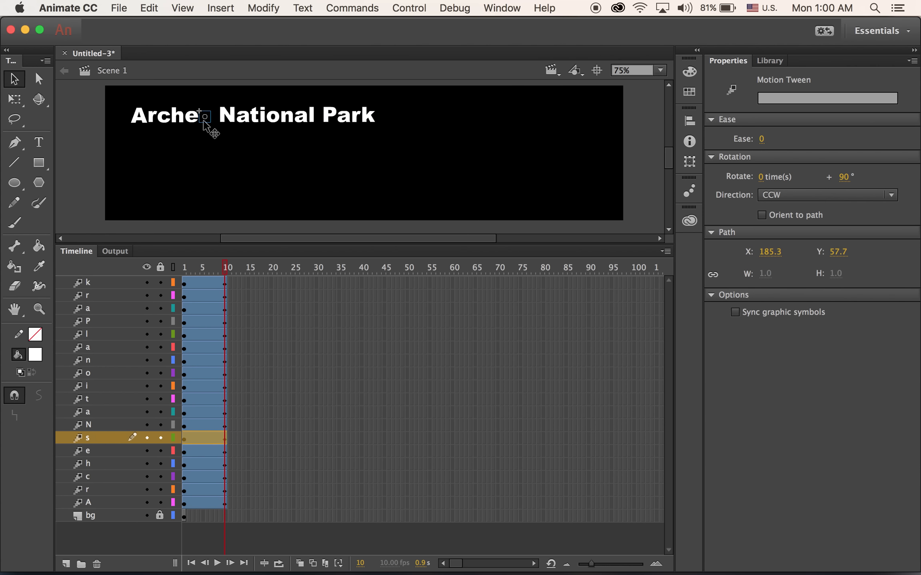
pyautogui.click(204, 116)
pyautogui.moveTo(762, 264); pyautogui.dragTo(852, 264)
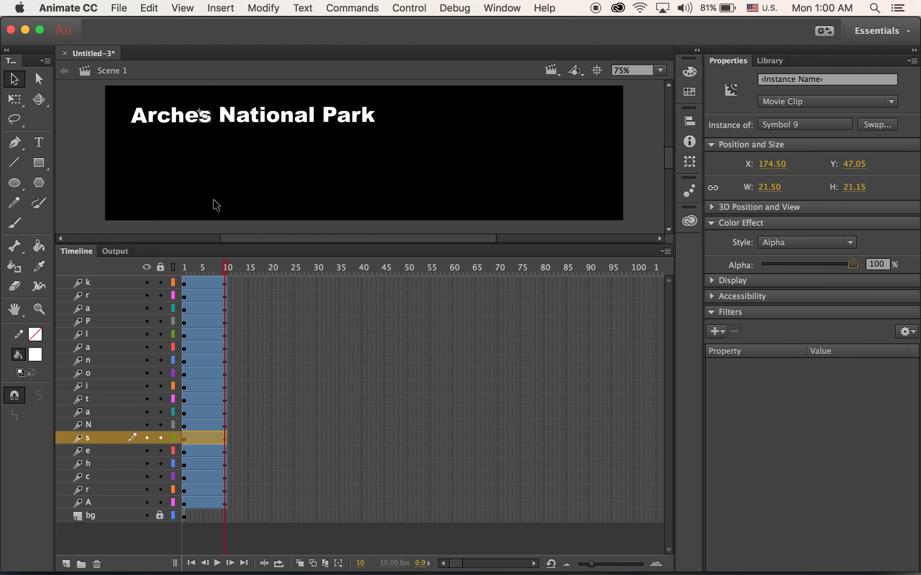
# Step: At frame 1, scale the "N" of "National" to 700% and rotate it 90°
pyautogui.moveTo(228, 272); pyautogui.dragTo(171, 256)
pyautogui.click(208, 151)
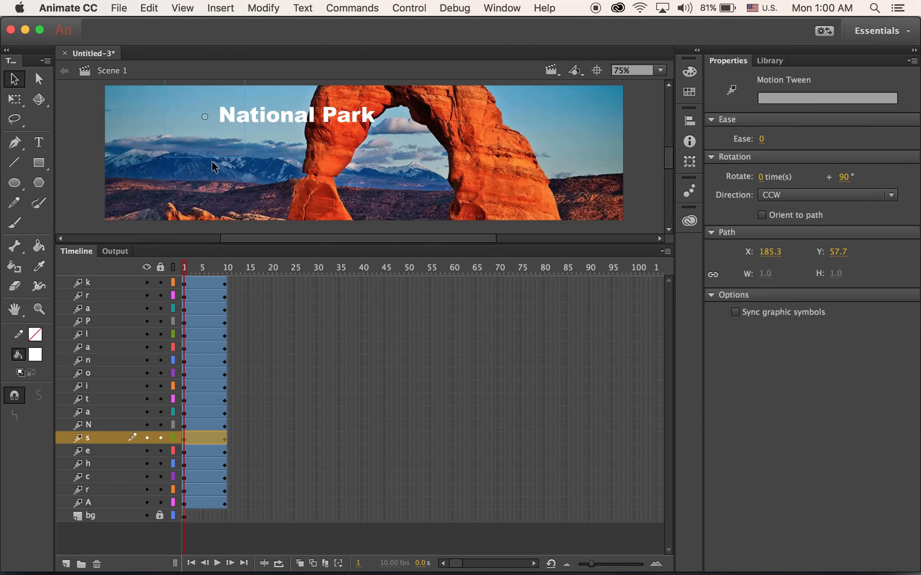
pyautogui.click(114, 425)
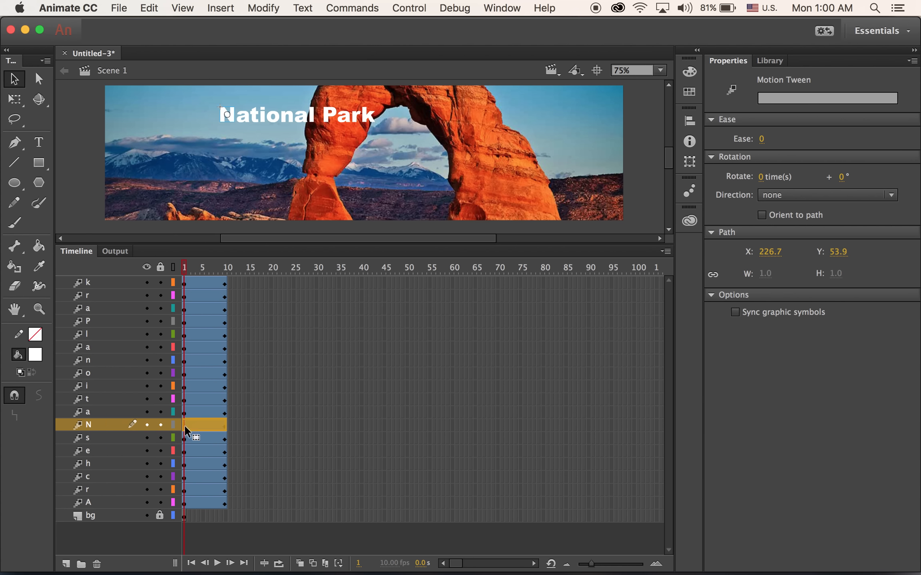
pyautogui.click(228, 117)
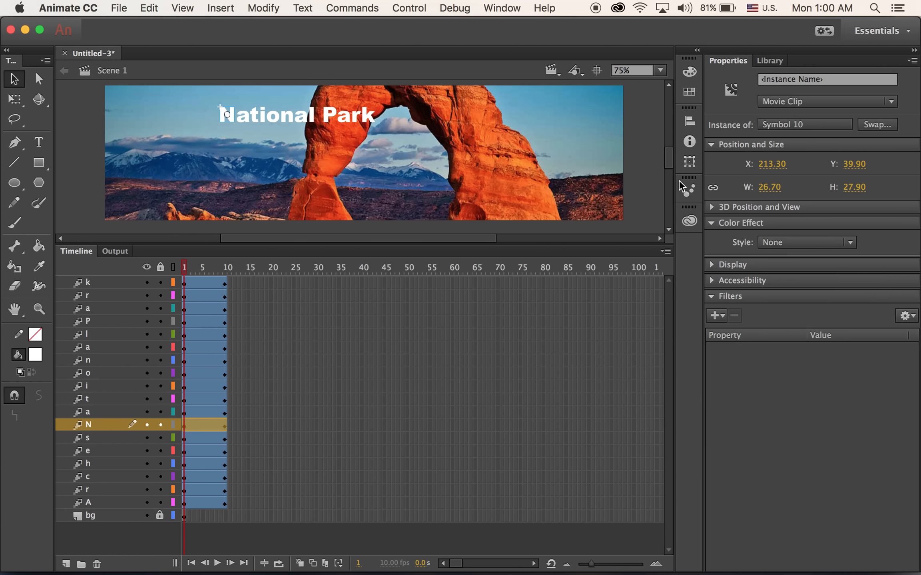
pyautogui.click(690, 162)
pyautogui.click(553, 127)
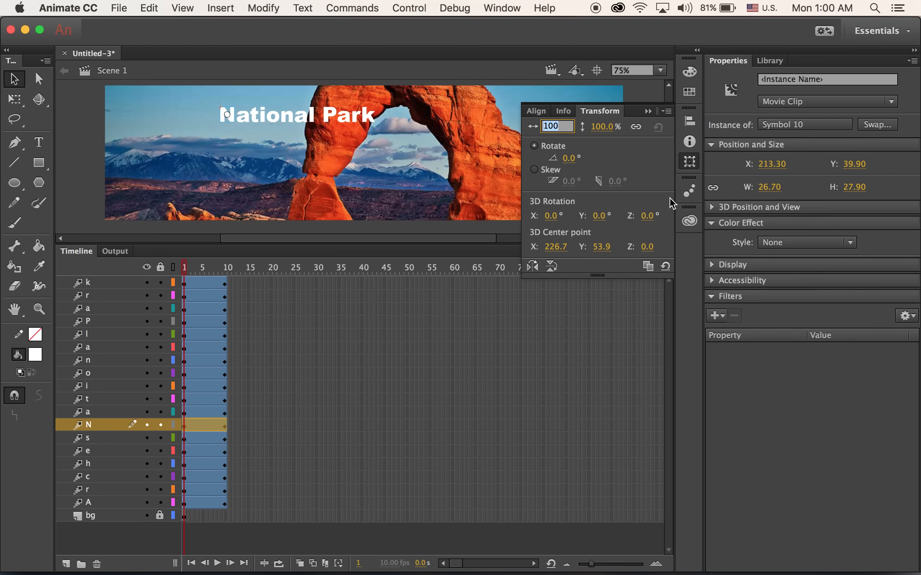
pyautogui.write('700')
pyautogui.press('Return')
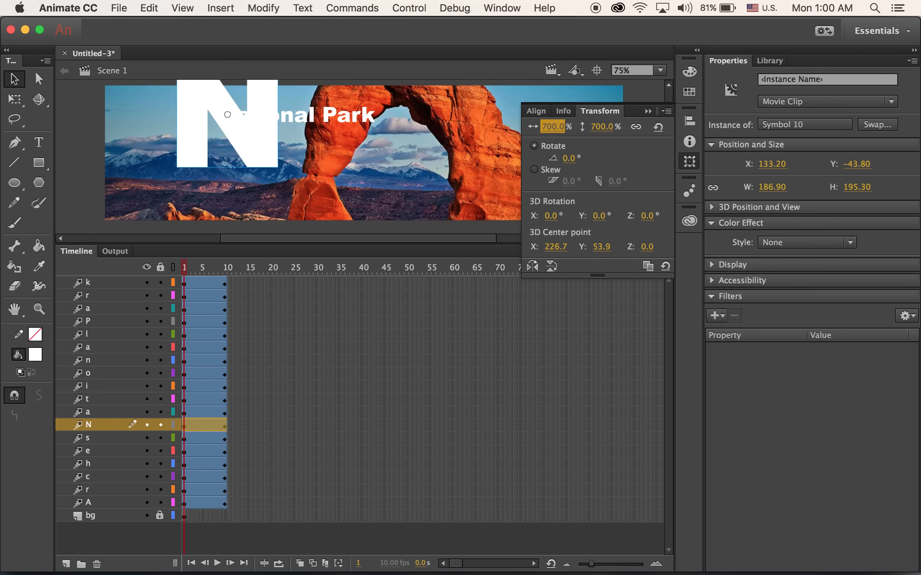
pyautogui.press('Tab')
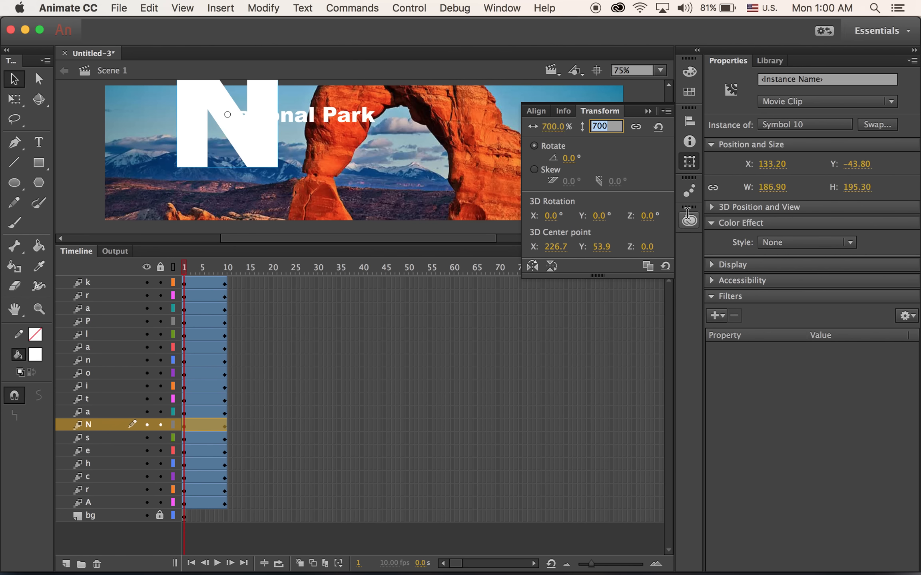
pyautogui.click(569, 158)
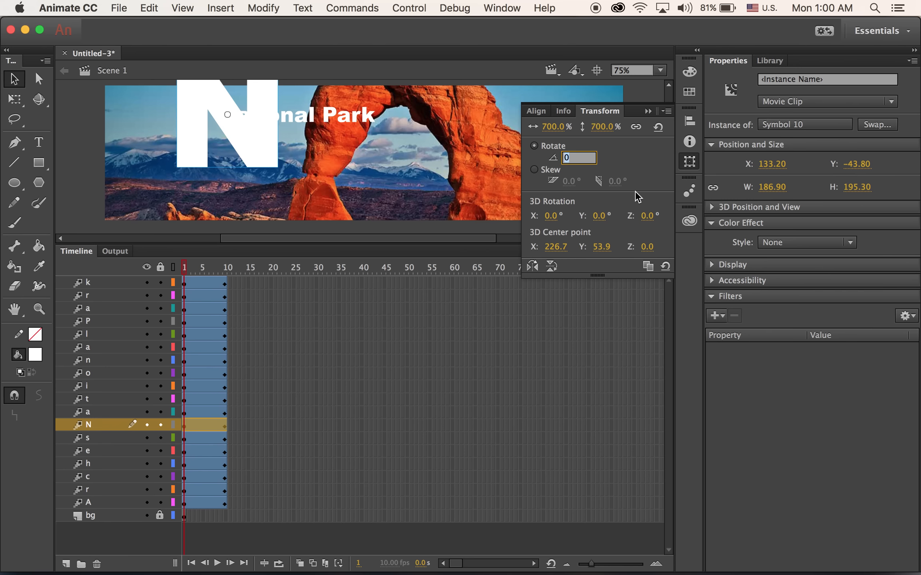
pyautogui.write('90')
pyautogui.press('Return')
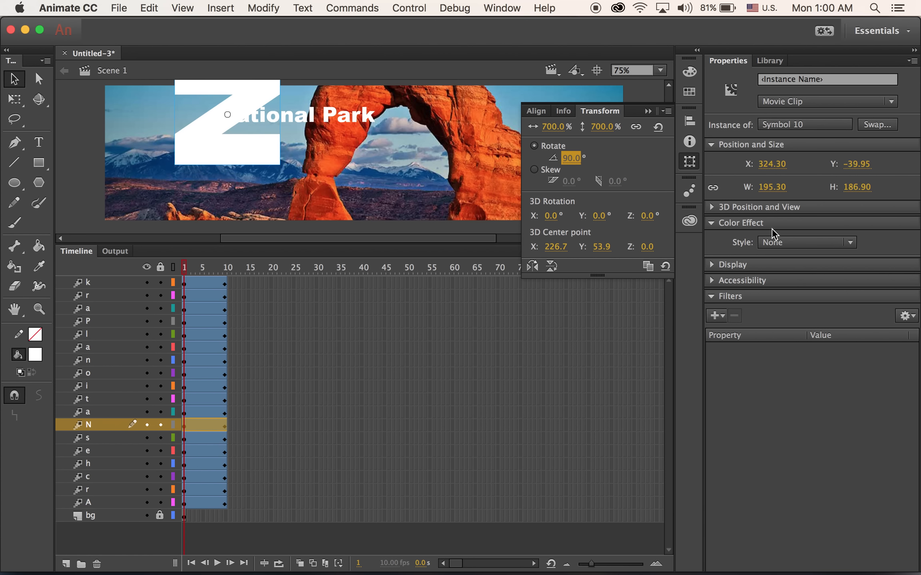
# Step: Apply an Alpha color effect to the "N", with 0% at frame 1 and 100% at frame 10
pyautogui.click(777, 245)
pyautogui.click(787, 312)
pyautogui.moveTo(853, 260); pyautogui.dragTo(663, 267)
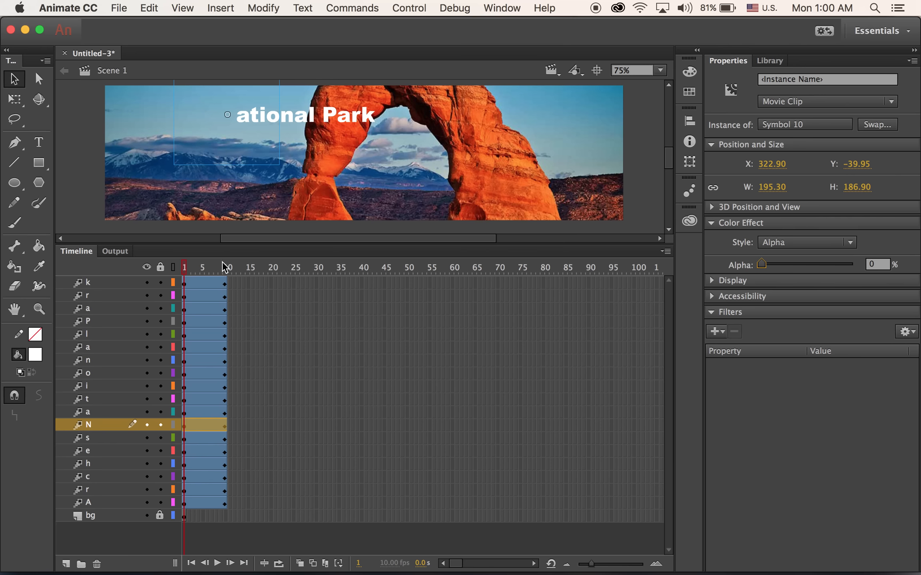
pyautogui.click(225, 267)
pyautogui.click(229, 116)
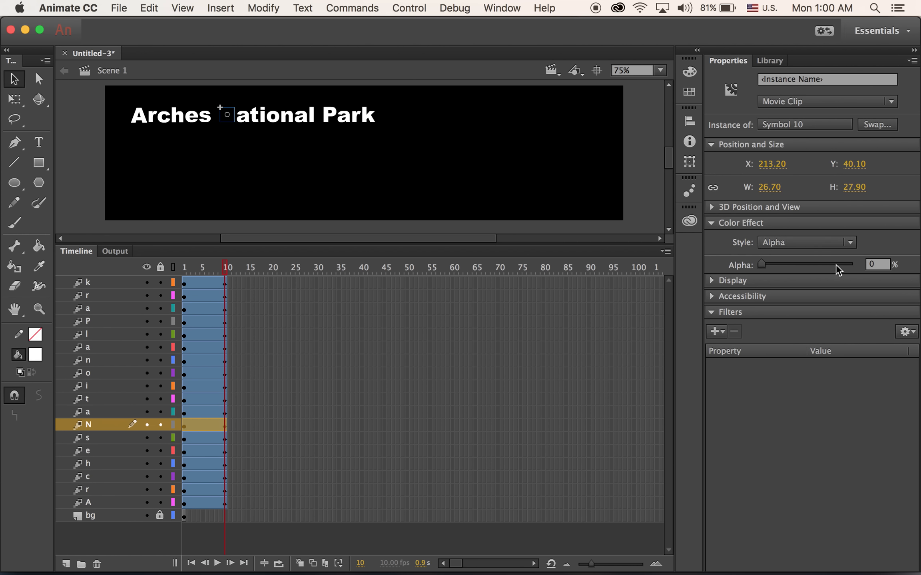
pyautogui.moveTo(758, 268); pyautogui.dragTo(853, 264)
# Step: At frame 1, scale the first "a" of "National" to 700% and rotate it 90°
pyautogui.click(244, 119)
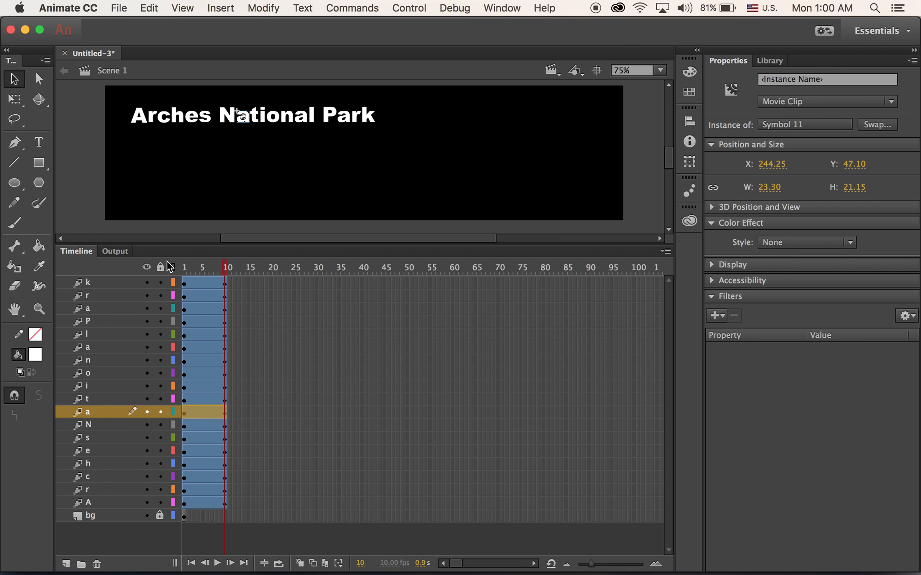
pyautogui.click(184, 267)
pyautogui.click(689, 161)
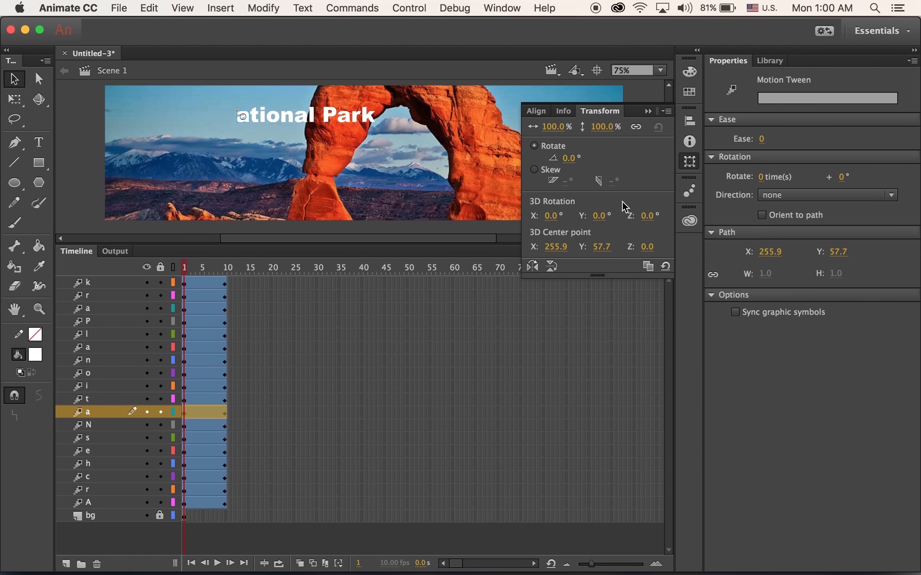
pyautogui.click(554, 126)
pyautogui.write('700')
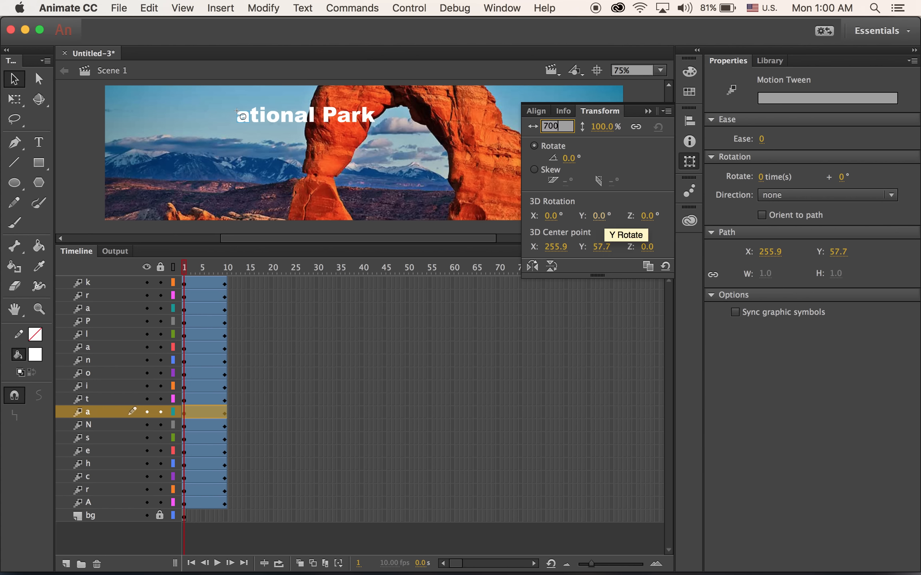
pyautogui.press('Return')
pyautogui.click(568, 158)
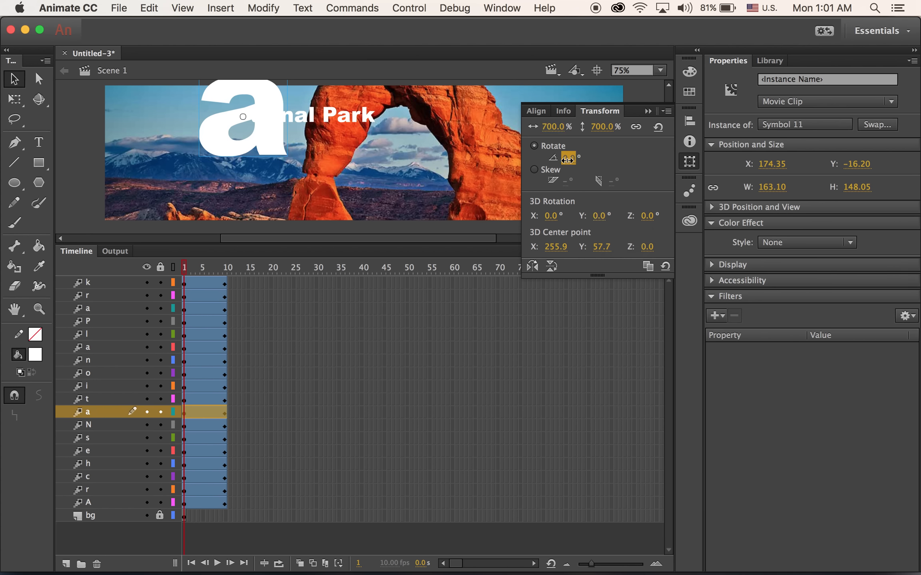
pyautogui.write('90')
pyautogui.press('Return')
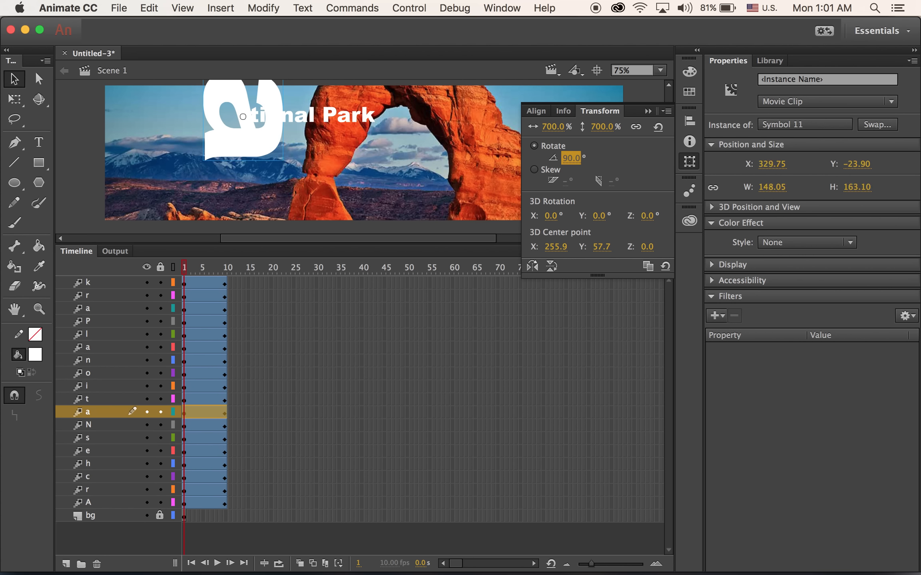
# Step: Apply an Alpha color effect to the first "a" of "National", with 0% at frame 1 and a raised alpha at frame 10
pyautogui.click(826, 242)
pyautogui.click(821, 315)
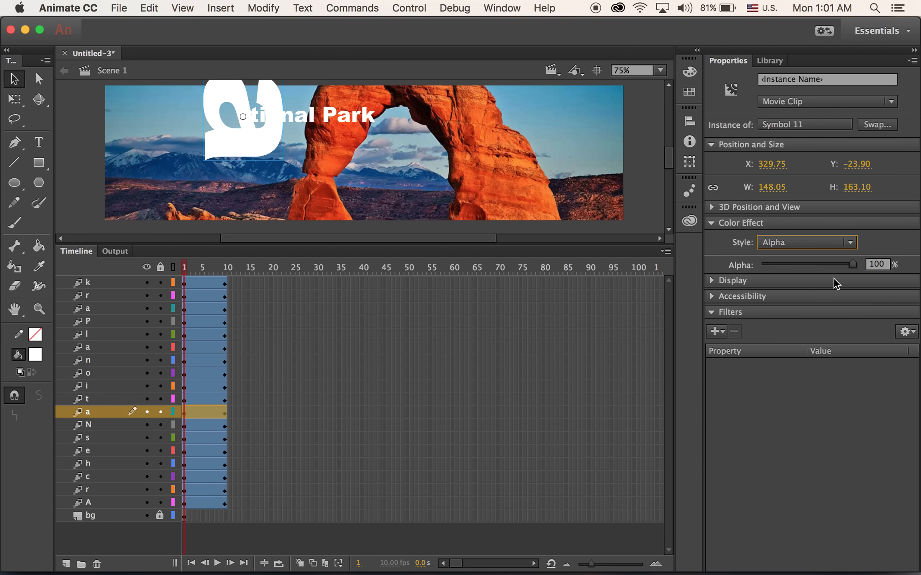
pyautogui.moveTo(852, 266); pyautogui.dragTo(759, 264)
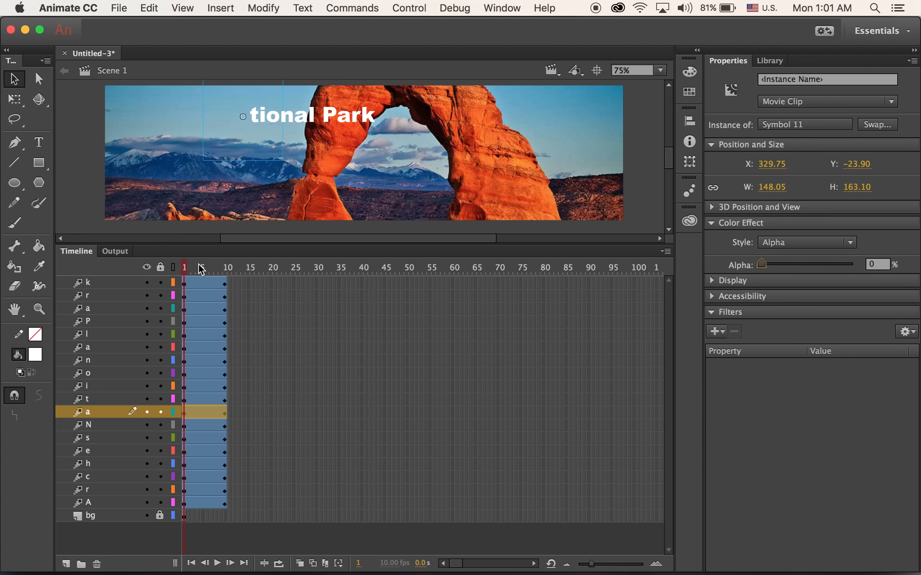
pyautogui.moveTo(186, 271); pyautogui.dragTo(225, 267)
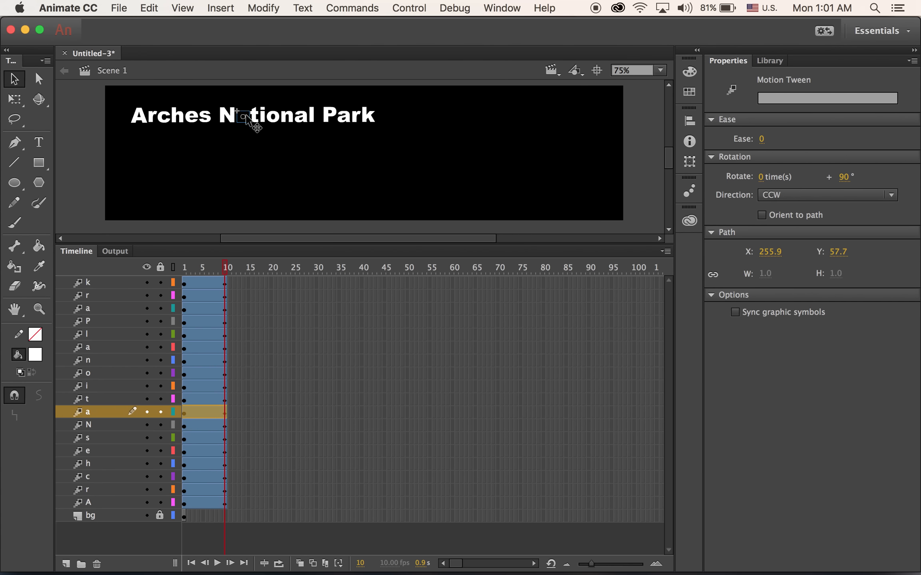
pyautogui.click(245, 117)
pyautogui.moveTo(769, 267); pyautogui.dragTo(876, 271)
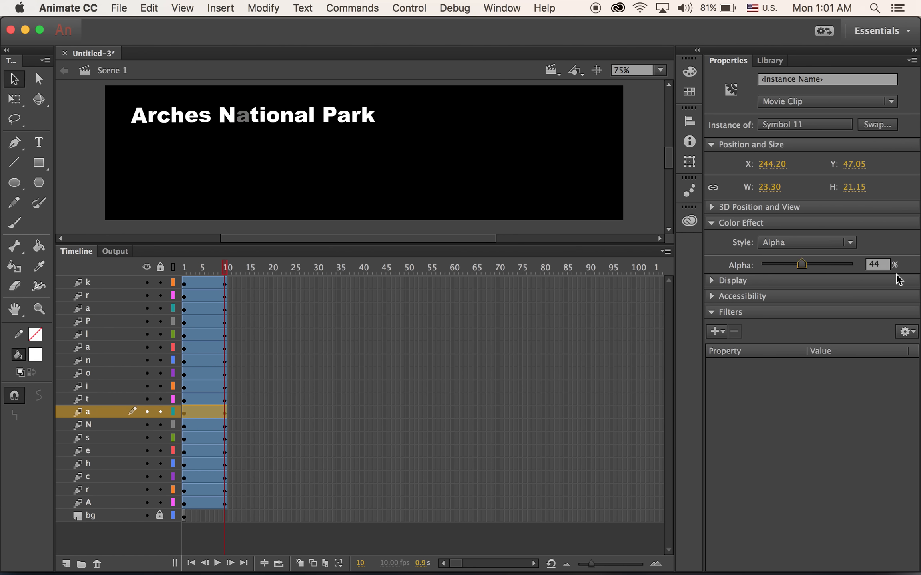
# Step: At frame 1, scale the "t" of "National" to 700% and rotate it 90°
pyautogui.moveTo(228, 274); pyautogui.dragTo(134, 255)
pyautogui.click(214, 412)
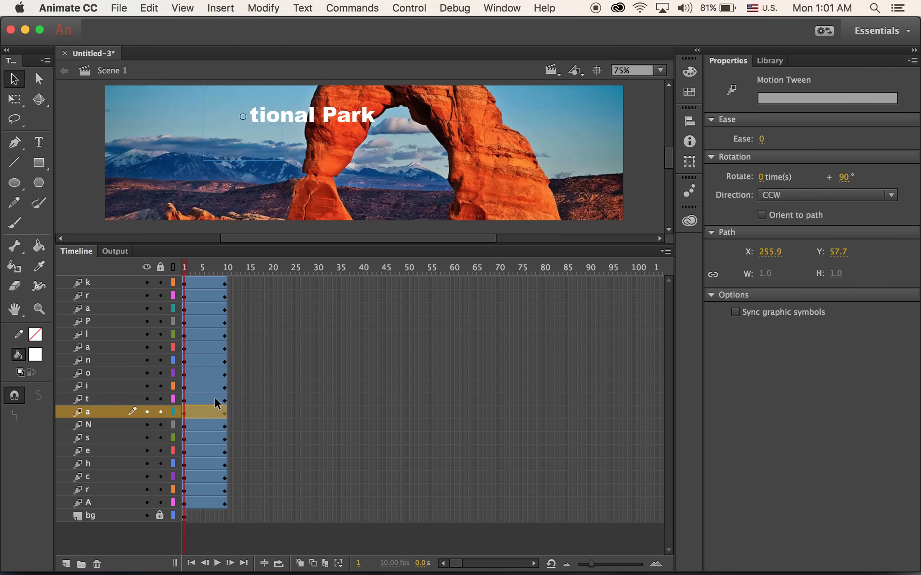
pyautogui.click(186, 400)
pyautogui.click(252, 117)
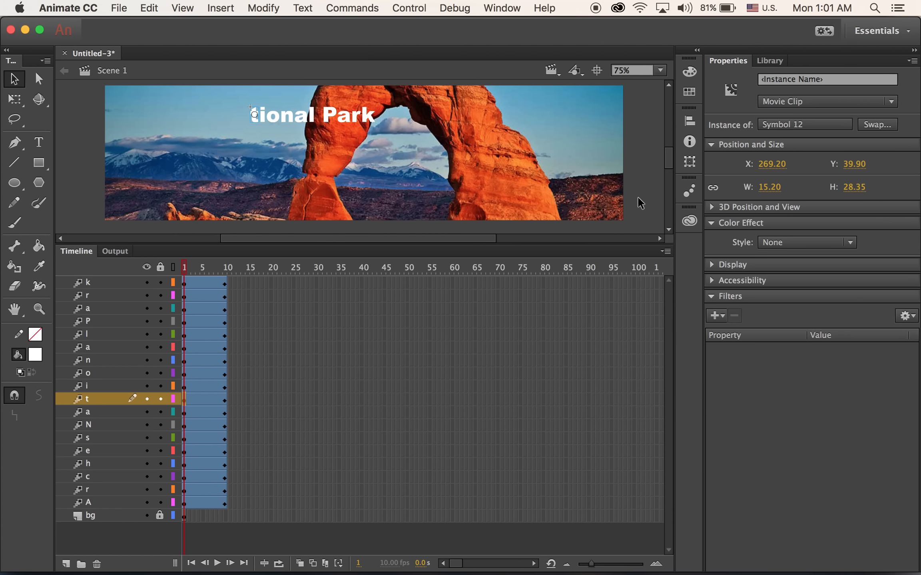
pyautogui.click(690, 161)
pyautogui.click(553, 126)
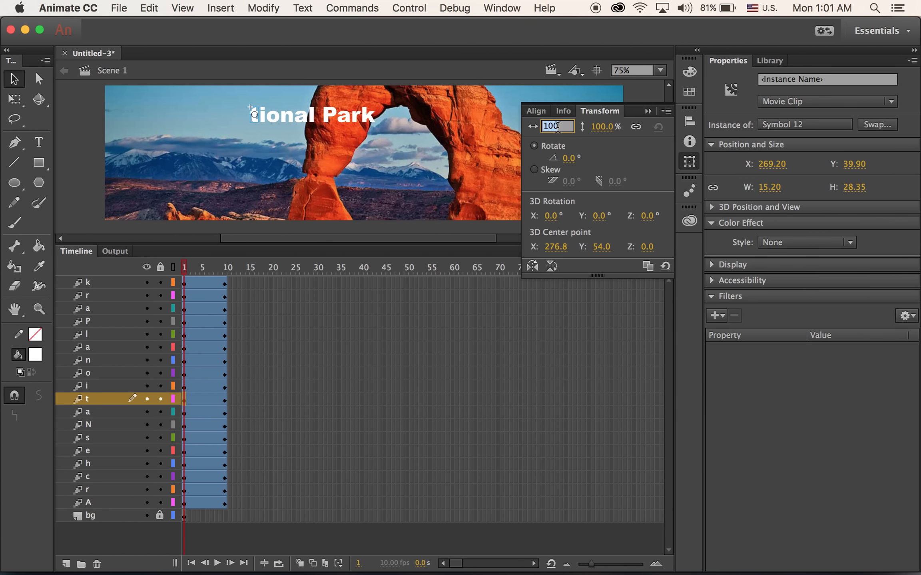
pyautogui.write('700')
pyautogui.press('Return')
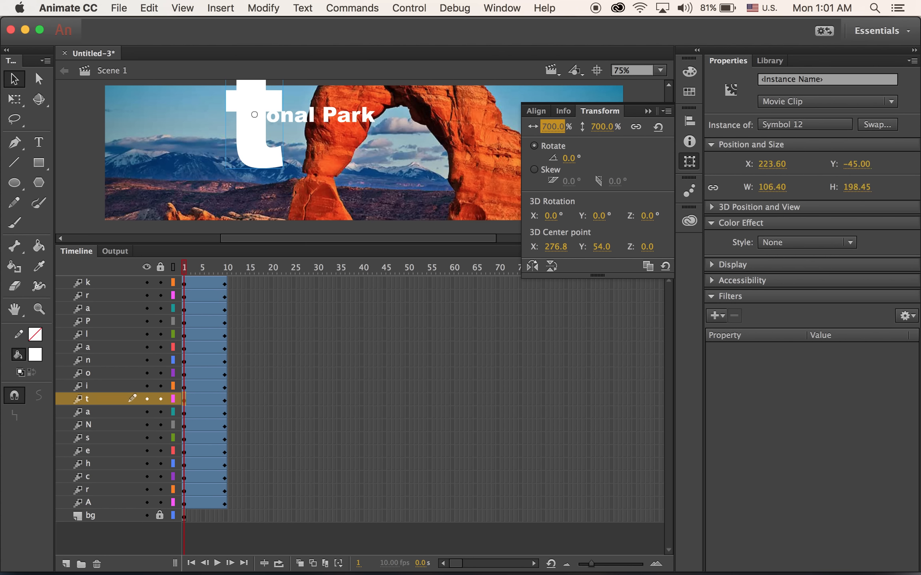
pyautogui.click(572, 159)
pyautogui.write('90')
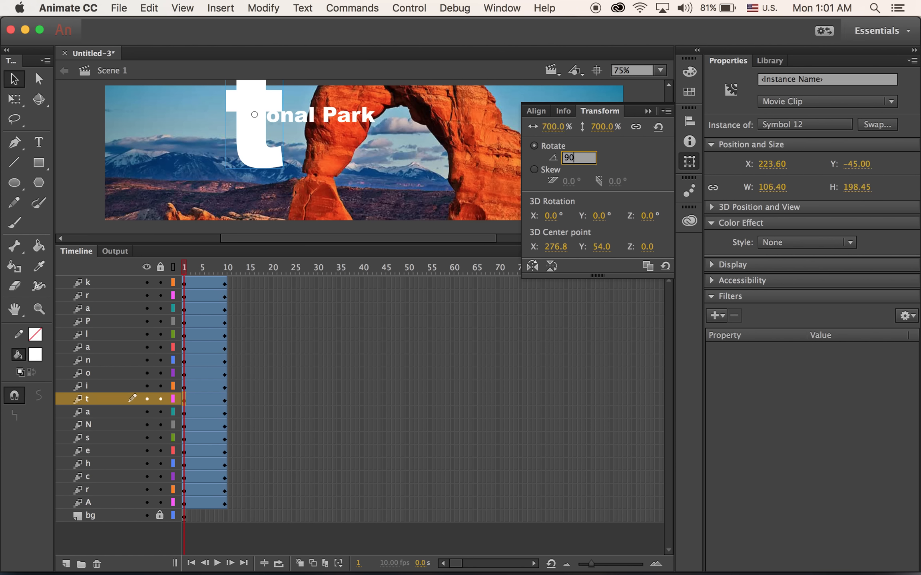
pyautogui.press('Return')
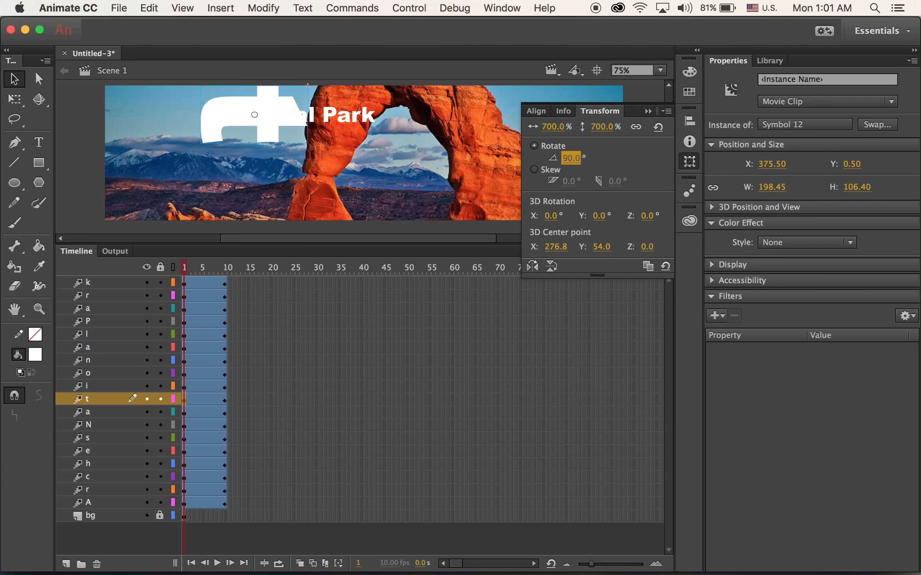
# Step: Apply an Alpha color effect to the "t" of "National", with 0% at frame 1 and 100% at frame 10
pyautogui.click(803, 247)
pyautogui.click(804, 321)
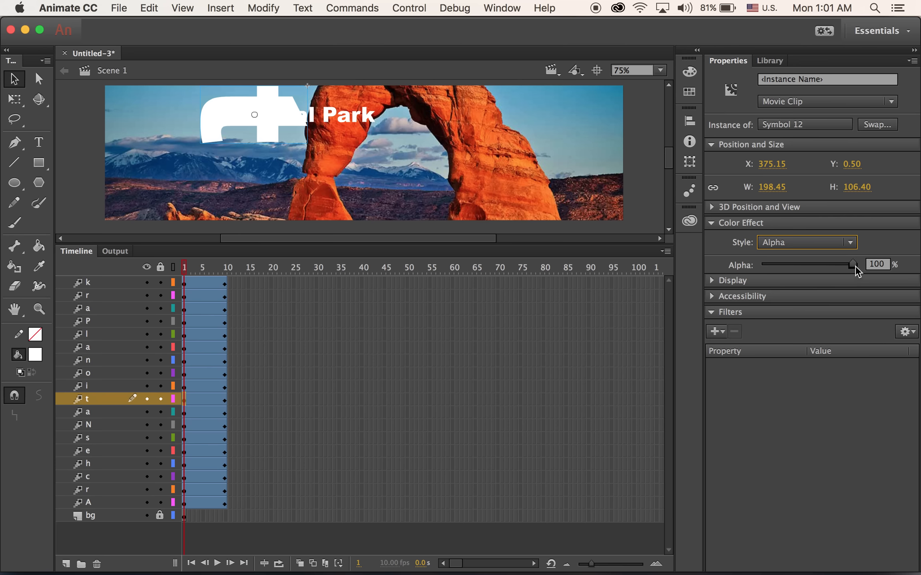
pyautogui.moveTo(853, 265); pyautogui.dragTo(759, 265)
pyautogui.moveTo(185, 275); pyautogui.dragTo(226, 276)
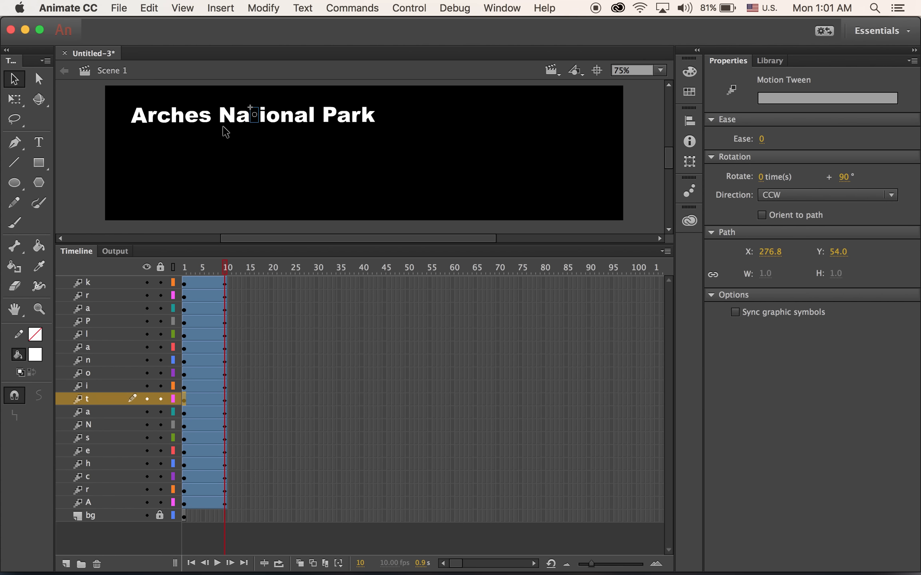
pyautogui.click(254, 115)
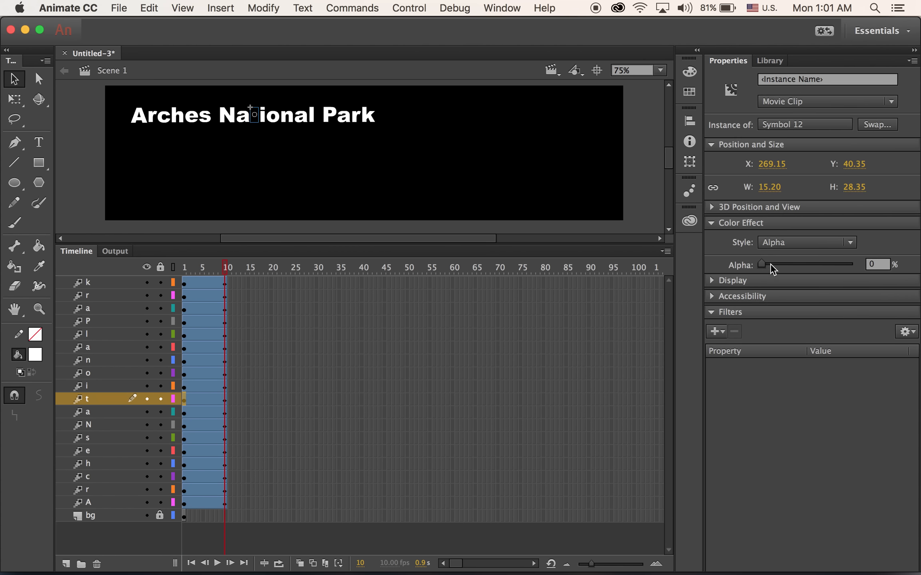
pyautogui.moveTo(761, 264); pyautogui.dragTo(853, 265)
pyautogui.moveTo(233, 275)
pyautogui.mouseDown()
pyautogui.moveTo(188, 267)
pyautogui.moveTo(226, 268)
pyautogui.mouseUp()
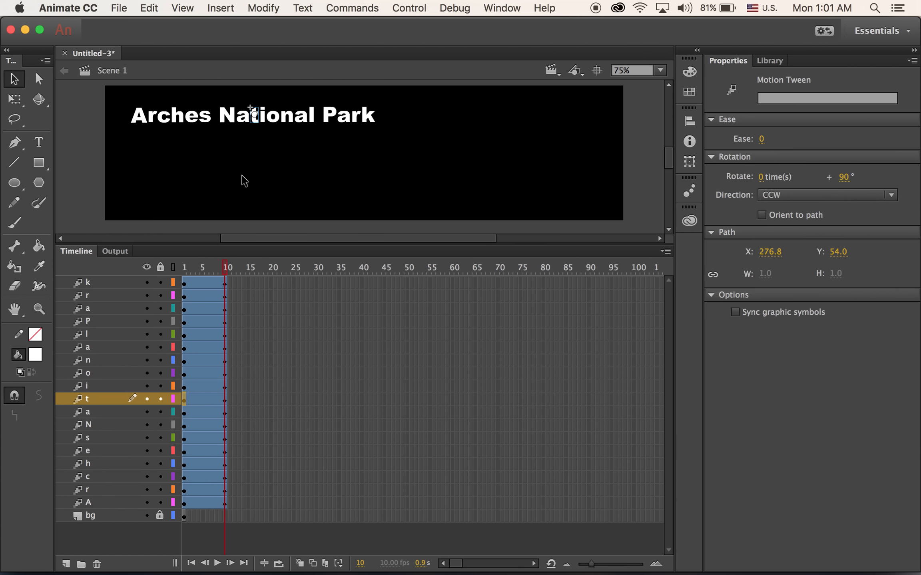
# Step: At frame 1, scale the "i" of "National" to 700% and rotate it 90°
pyautogui.click(185, 386)
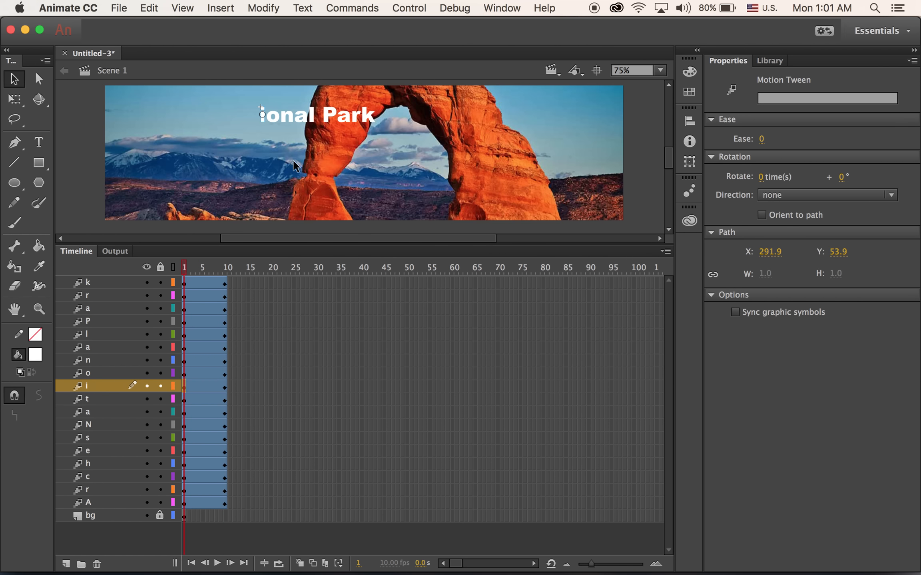
pyautogui.click(263, 119)
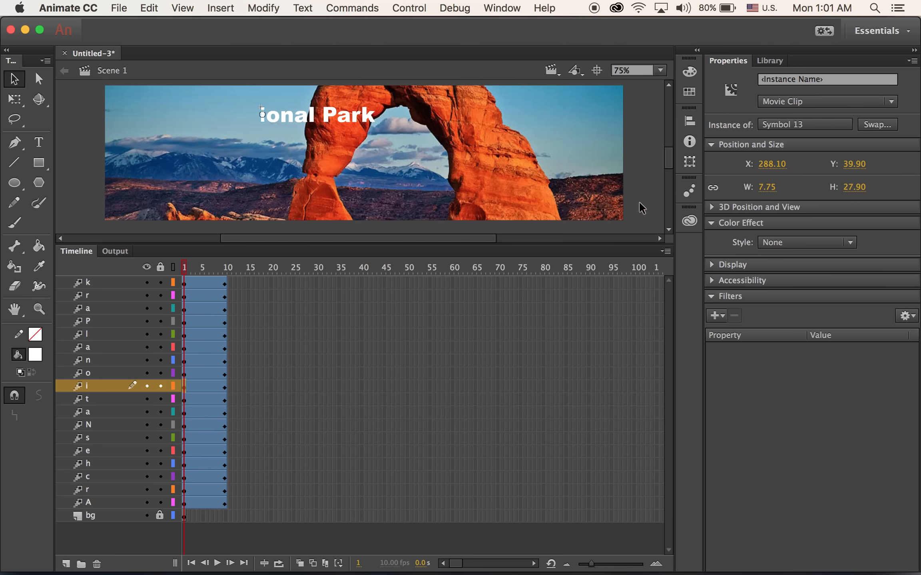
pyautogui.click(690, 161)
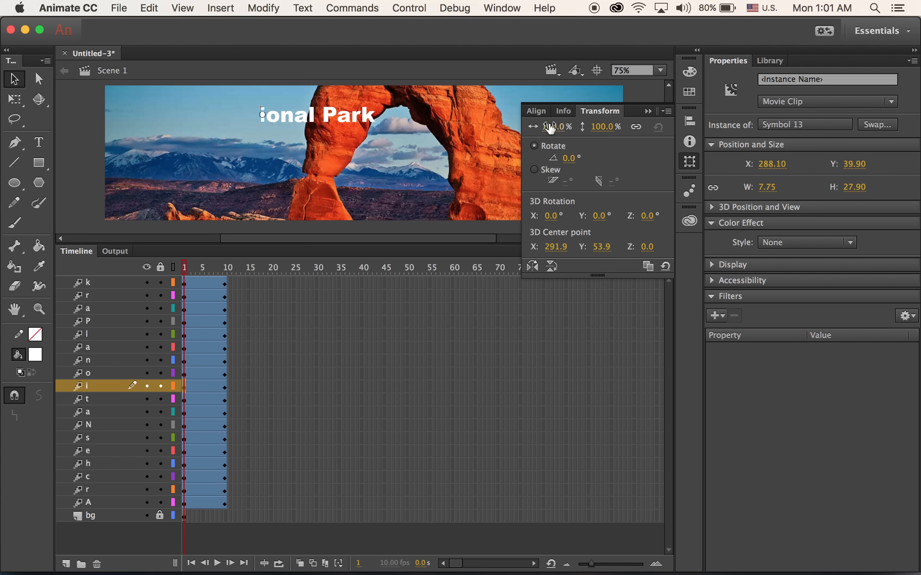
pyautogui.click(554, 126)
pyautogui.write('700')
pyautogui.press('Return')
pyautogui.press('Tab')
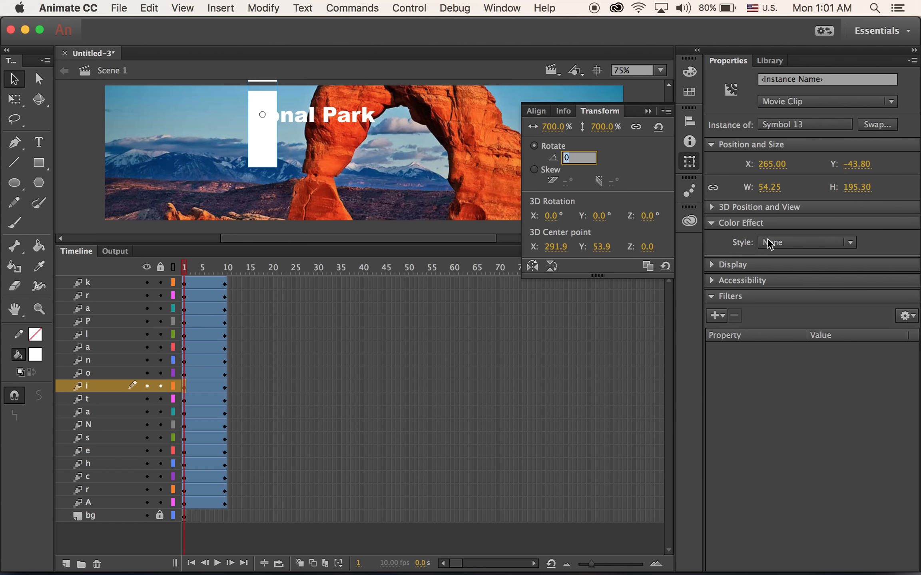
pyautogui.press('Return')
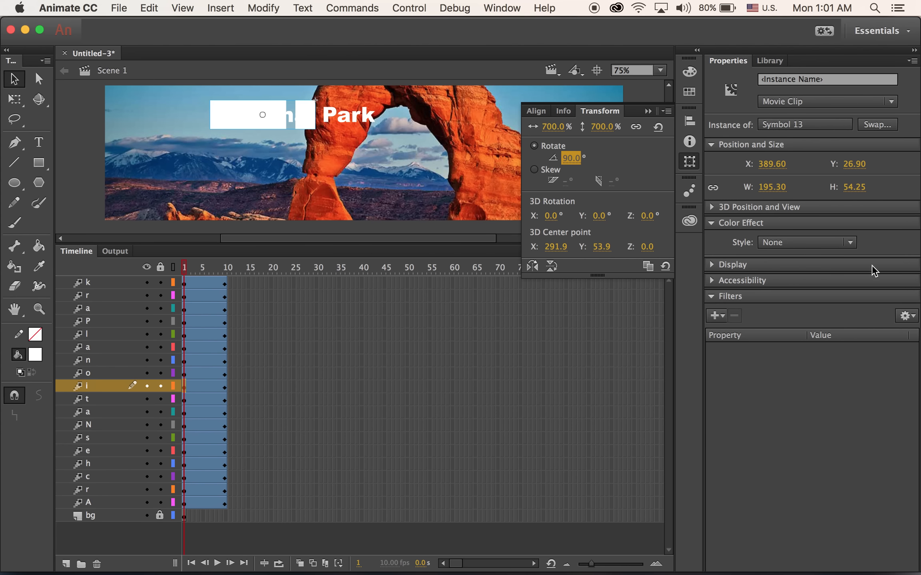
# Step: Apply an Alpha color effect to the "i" of "National", with 0% at frame 1 and 100% at frame 10
pyautogui.click(810, 241)
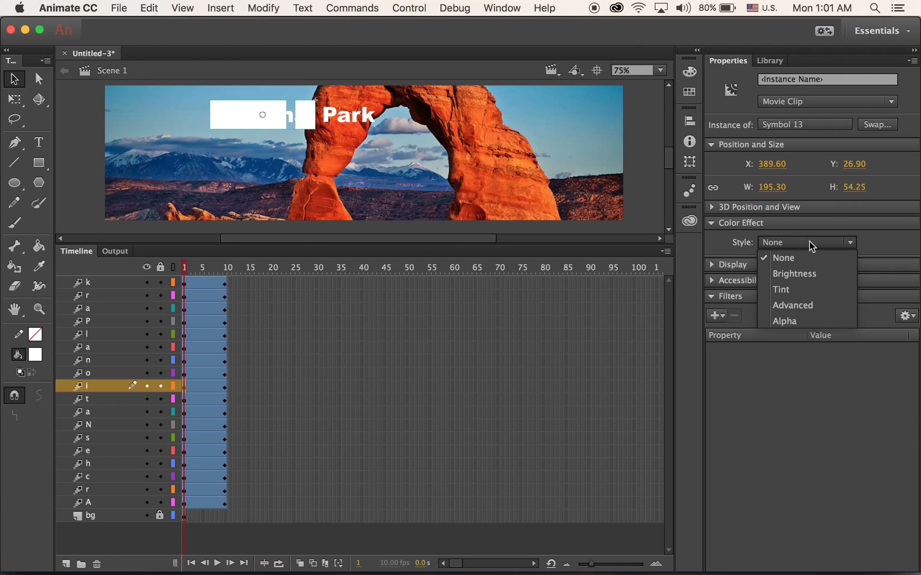
pyautogui.click(801, 318)
pyautogui.moveTo(851, 264); pyautogui.dragTo(762, 265)
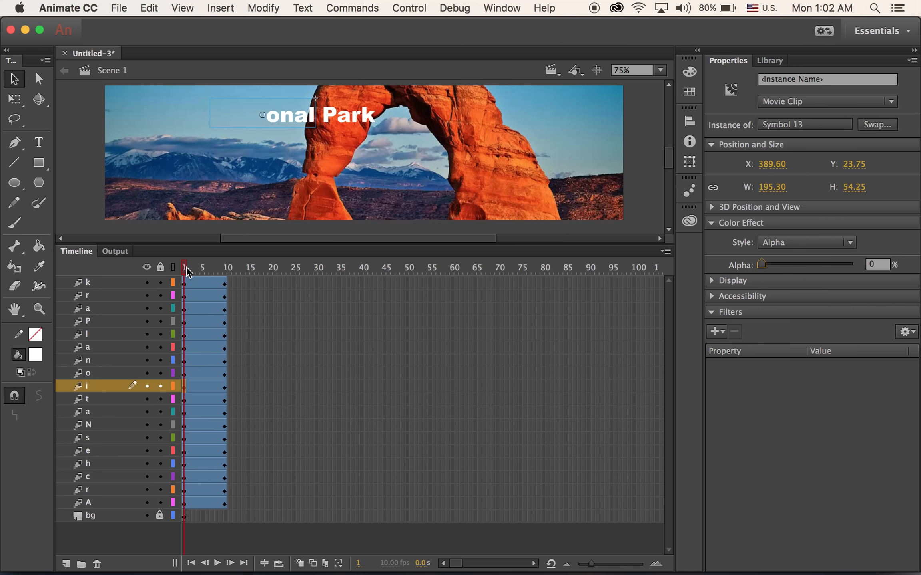
pyautogui.click(225, 267)
pyautogui.click(259, 118)
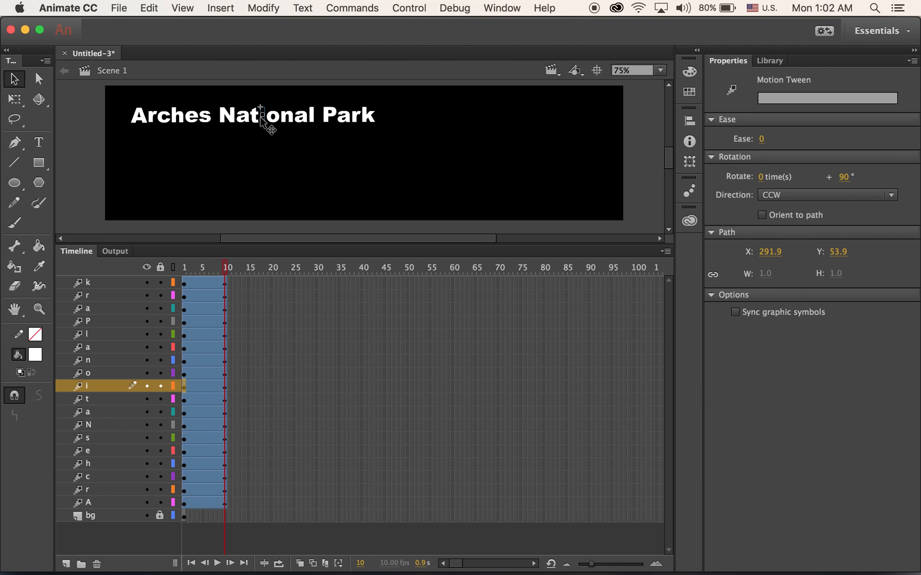
pyautogui.click(260, 118)
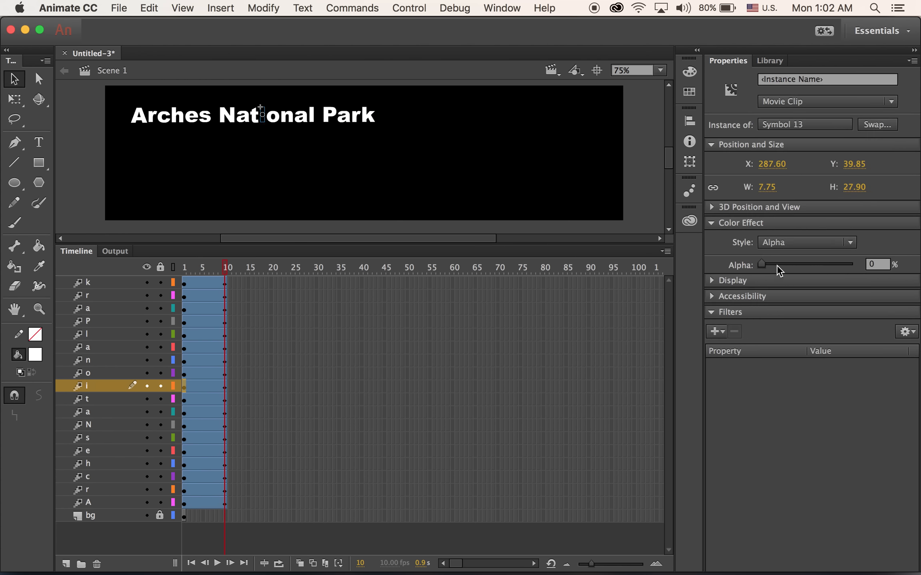
pyautogui.moveTo(797, 264); pyautogui.dragTo(869, 265)
# Step: At frame 1, scale the "o" of "National" to 700% and rotate it 90°
pyautogui.click(115, 373)
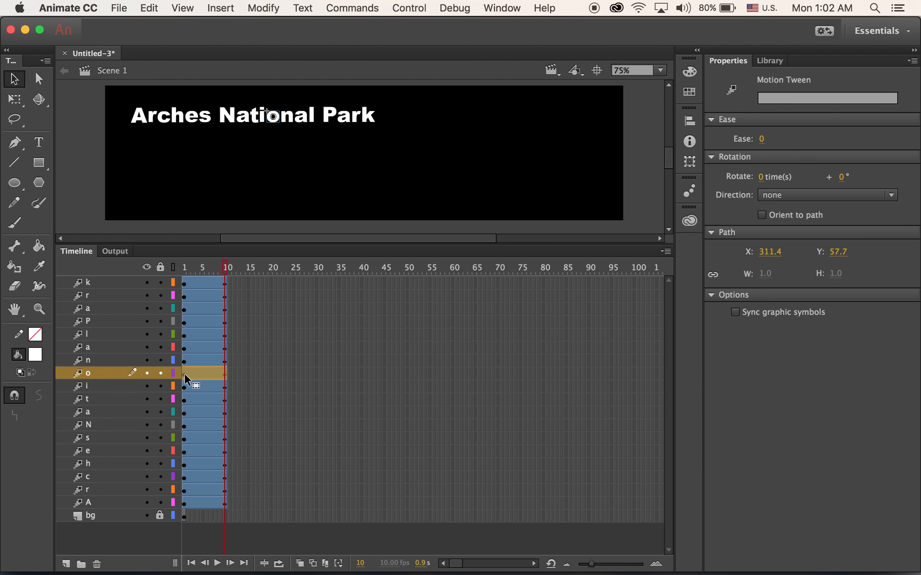
pyautogui.click(184, 372)
pyautogui.click(273, 116)
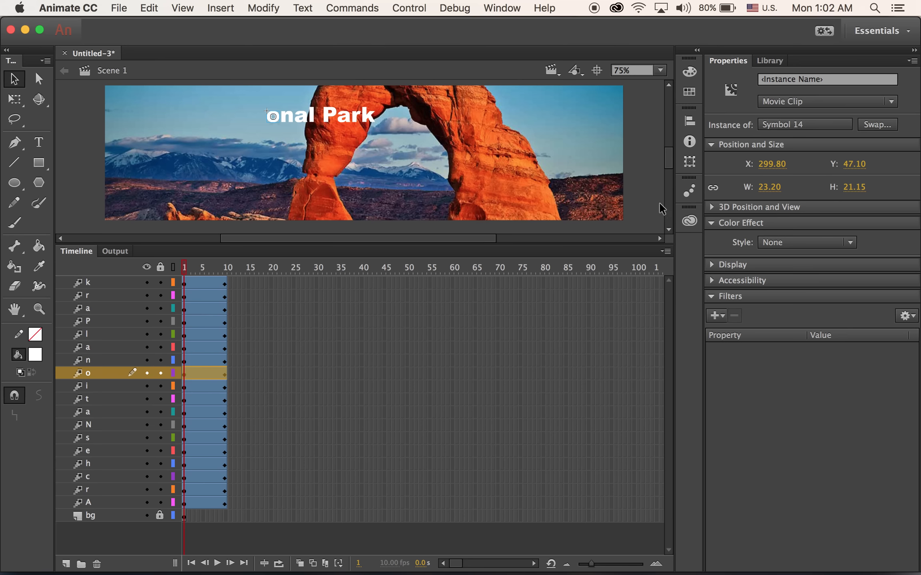
pyautogui.click(689, 161)
pyautogui.click(559, 126)
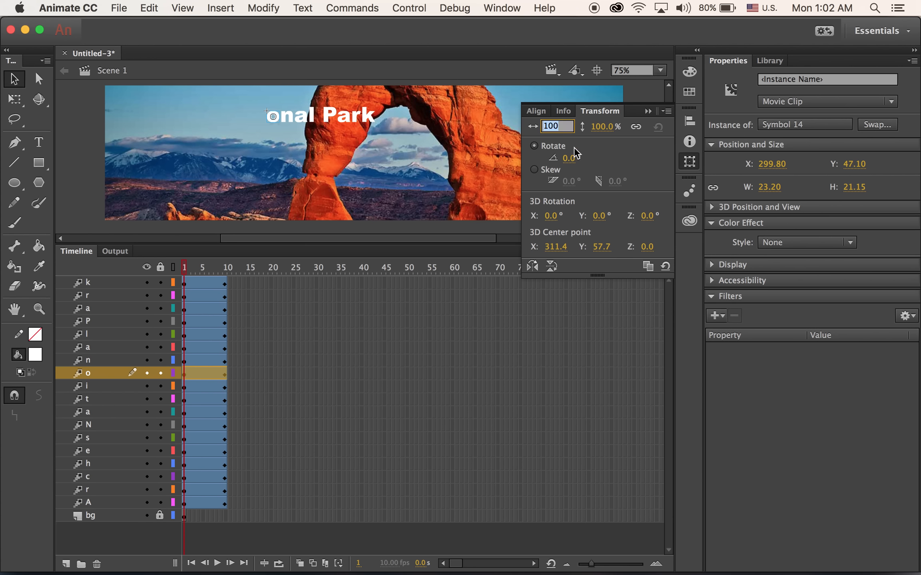
pyautogui.write('700')
pyautogui.press('Return')
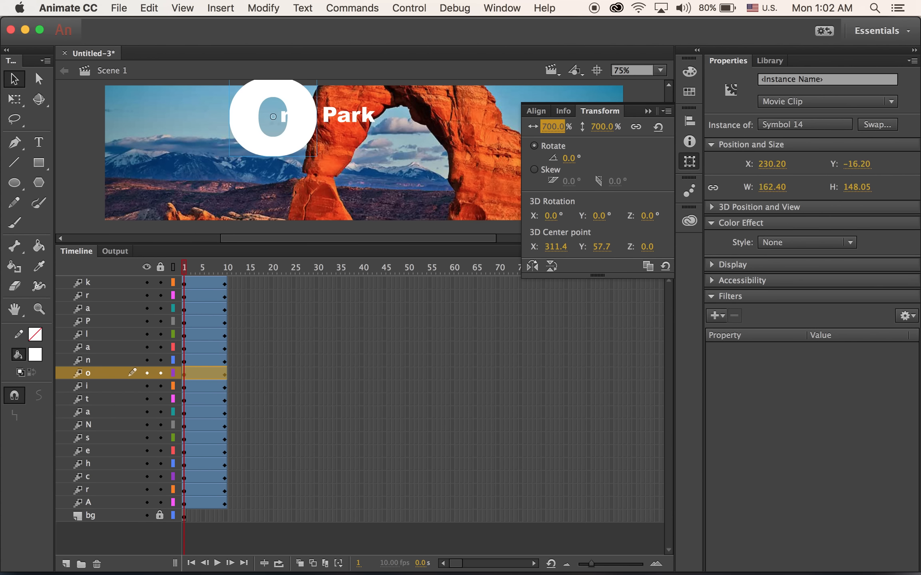
pyautogui.click(570, 158)
pyautogui.write('90')
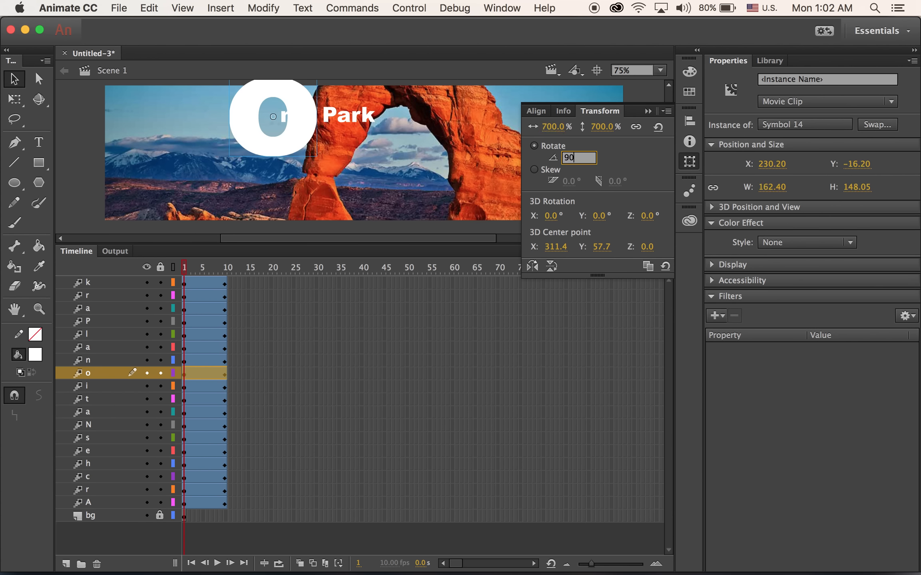
pyautogui.press('Return')
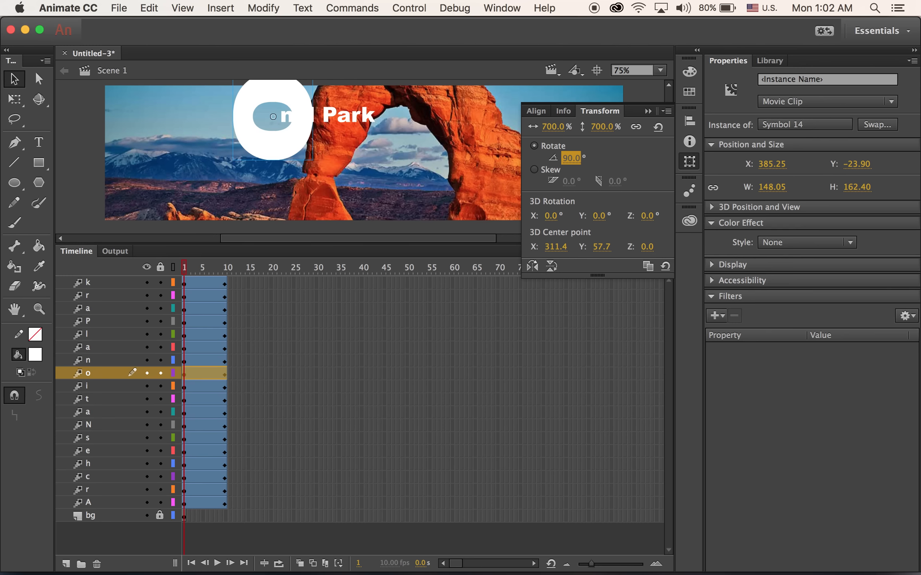
# Step: Apply an Alpha color effect to the "o" of "National", with 0% at frame 1 and 100% at frame 10
pyautogui.click(818, 243)
pyautogui.click(815, 317)
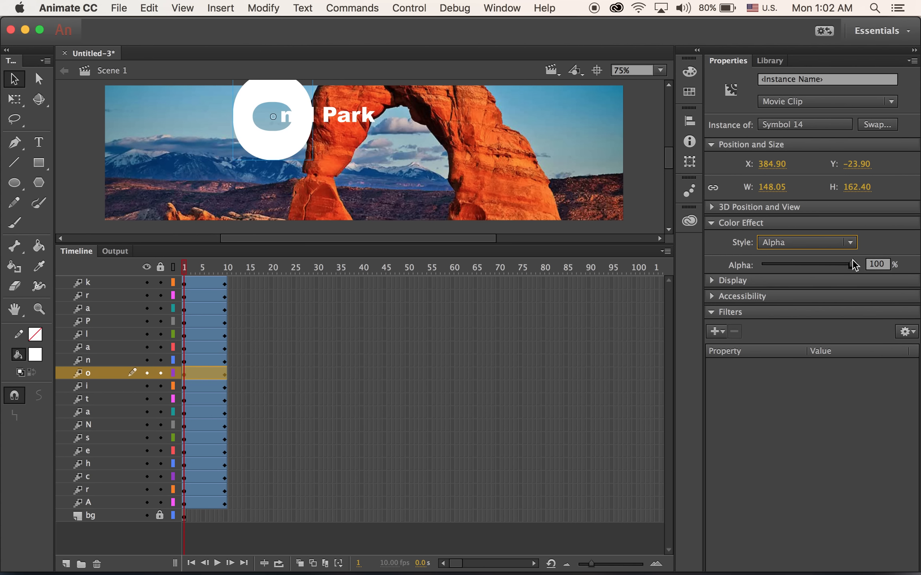
pyautogui.moveTo(852, 263); pyautogui.dragTo(674, 264)
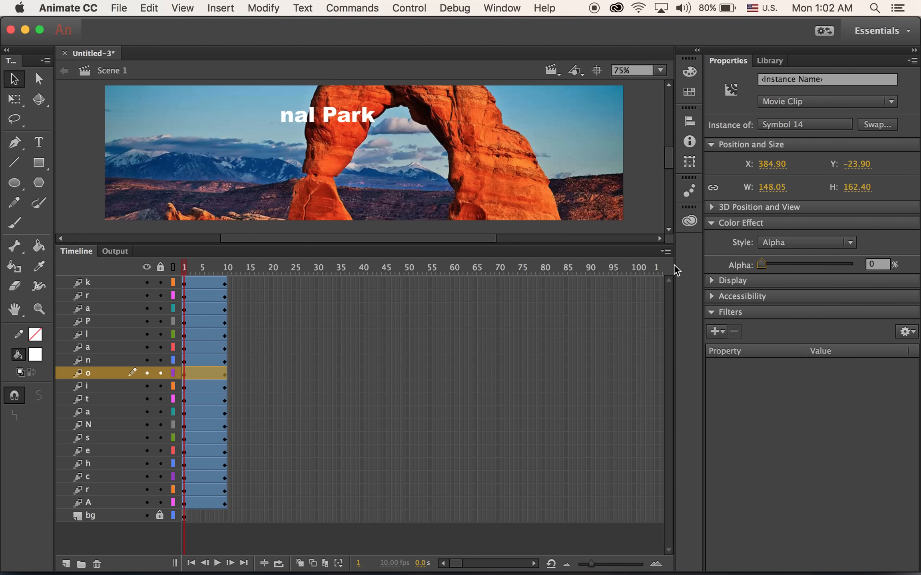
pyautogui.moveTo(188, 270); pyautogui.dragTo(226, 267)
pyautogui.click(271, 120)
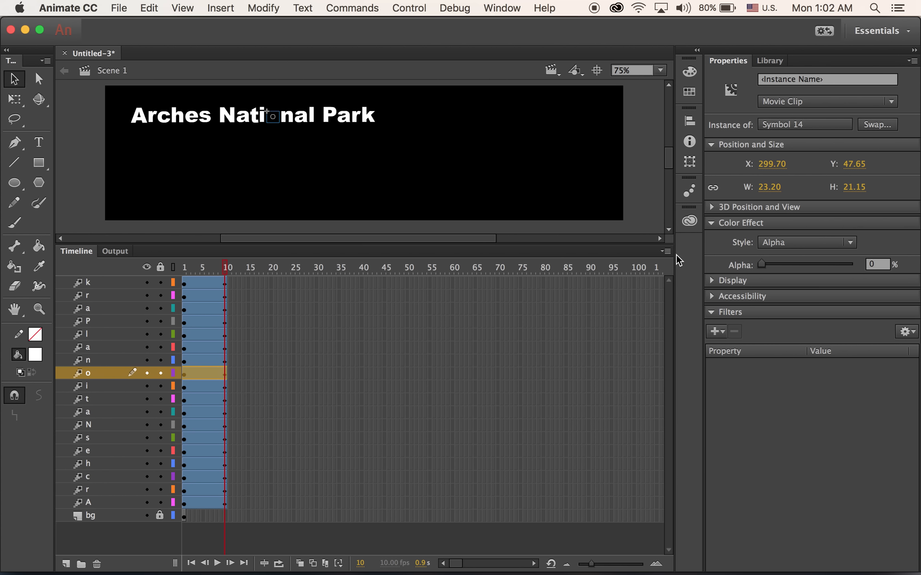
pyautogui.moveTo(762, 264); pyautogui.dragTo(853, 264)
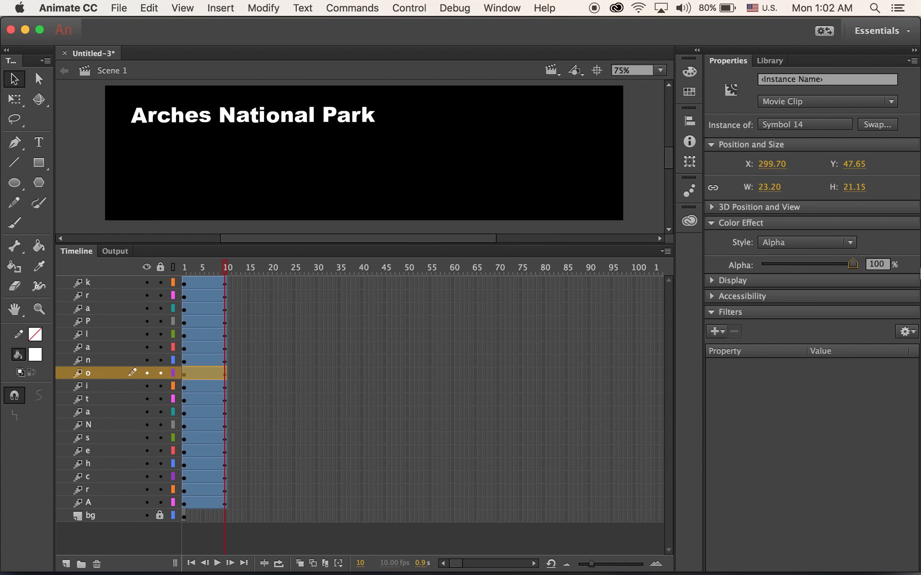
# Step: Return to frame 1 and select the motion tween of the second "n" of "National"
pyautogui.click(293, 121)
pyautogui.moveTo(229, 276); pyautogui.dragTo(184, 269)
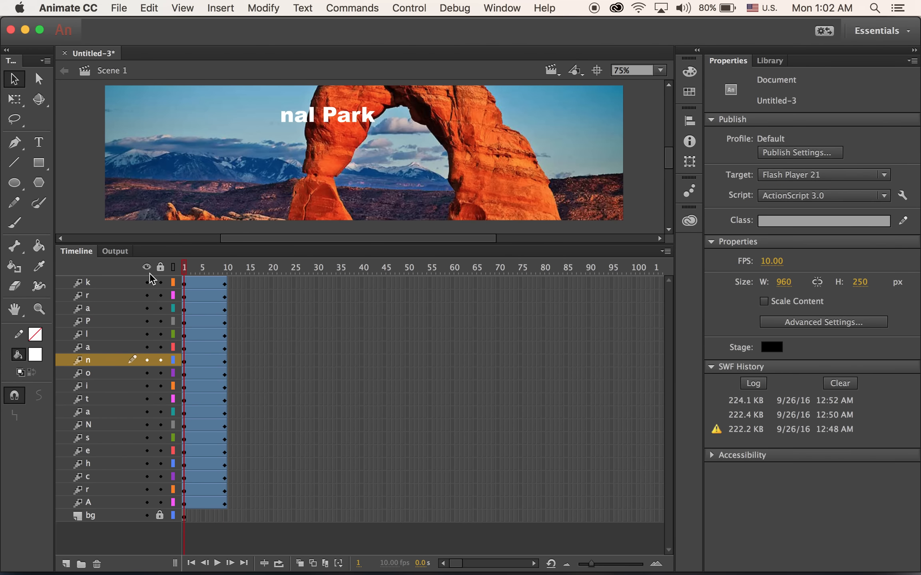
pyautogui.click(188, 359)
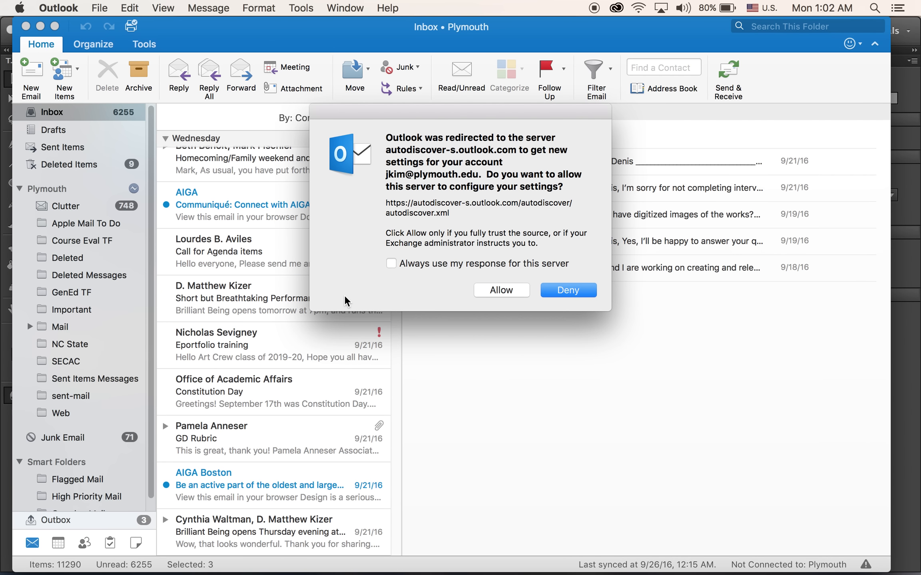
# Step: Allow the Outlook autodiscover server to configure the account settings and switch back to Animate
pyautogui.click(520, 294)
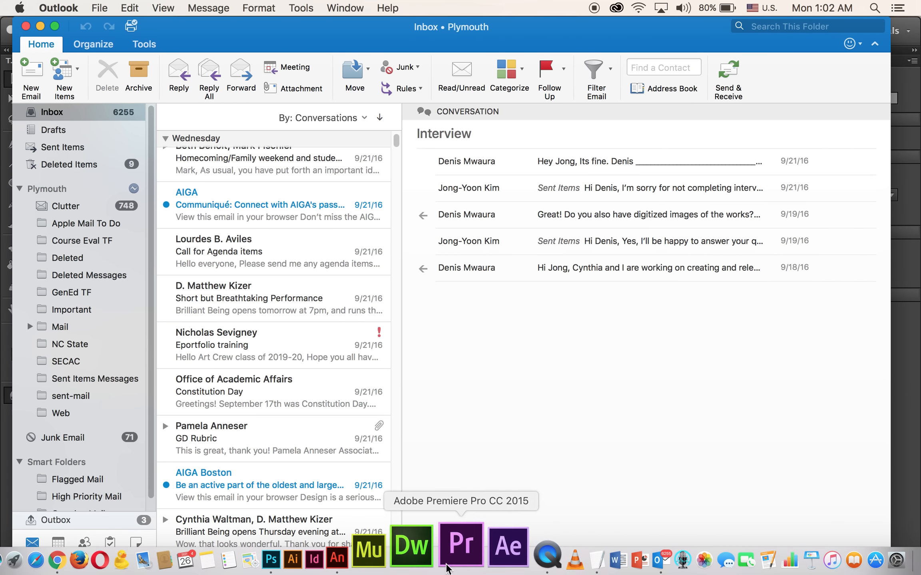
pyautogui.click(389, 559)
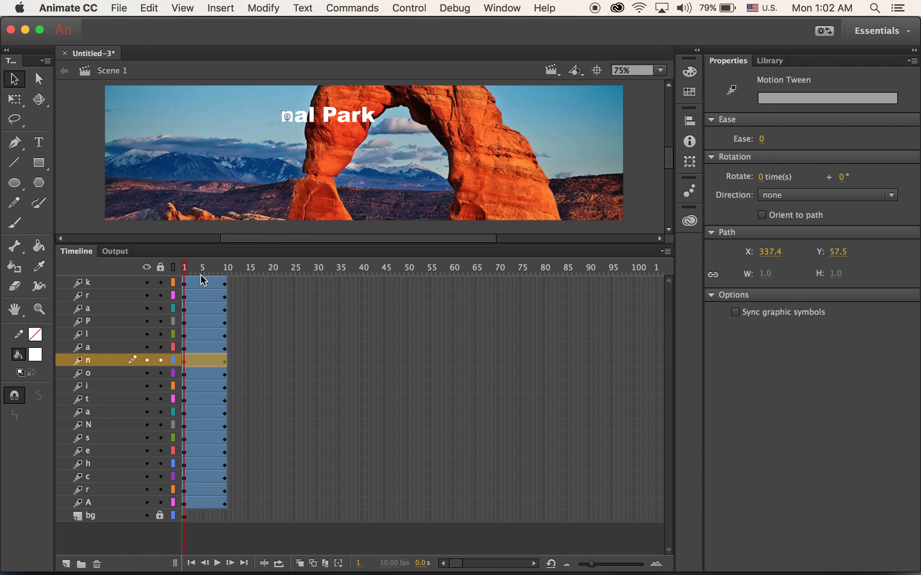
# Step: At frame 1, scale the lowercase "n" of "National" to 700% and rotate it 90°
pyautogui.moveTo(183, 270); pyautogui.dragTo(230, 274)
pyautogui.moveTo(217, 272); pyautogui.dragTo(184, 285)
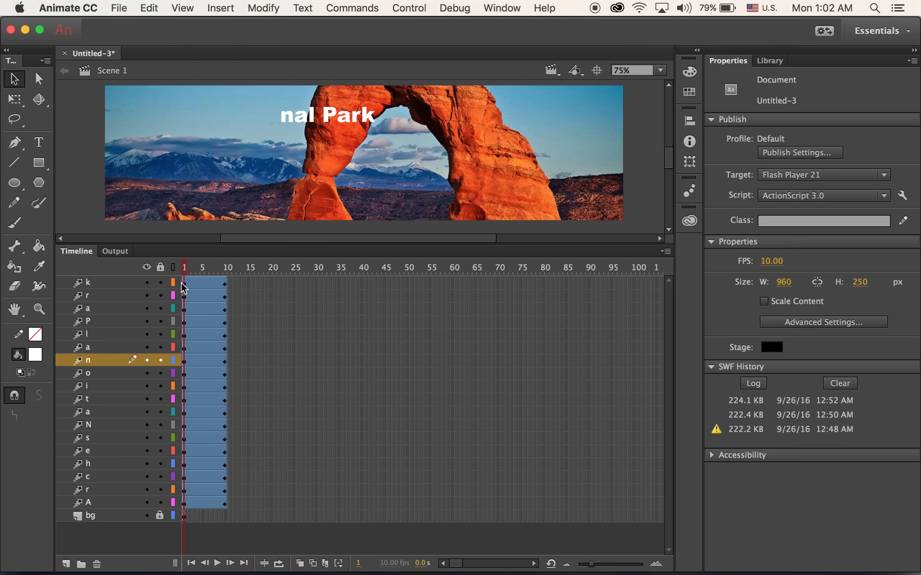
pyautogui.click(283, 119)
pyautogui.click(689, 161)
pyautogui.click(561, 128)
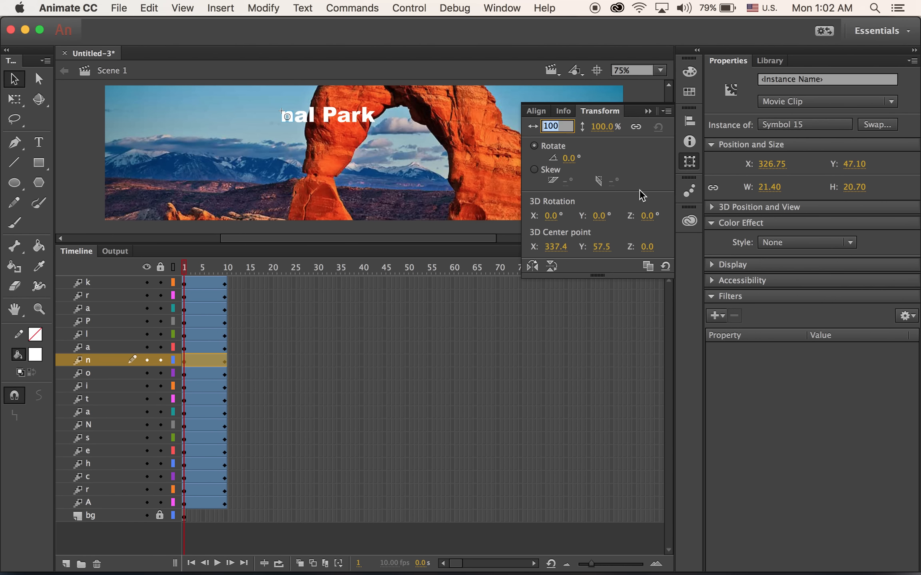
pyautogui.write('700')
pyautogui.press('Return')
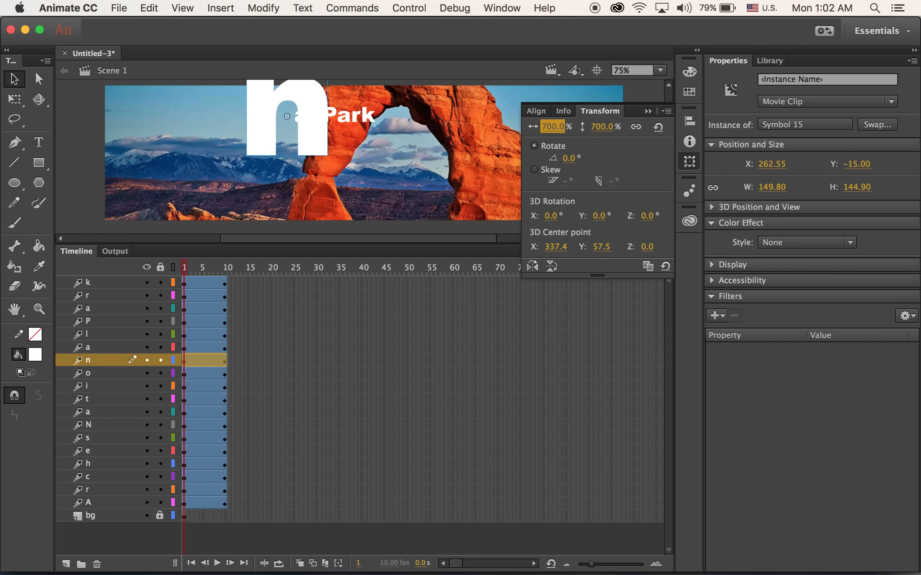
pyautogui.click(567, 158)
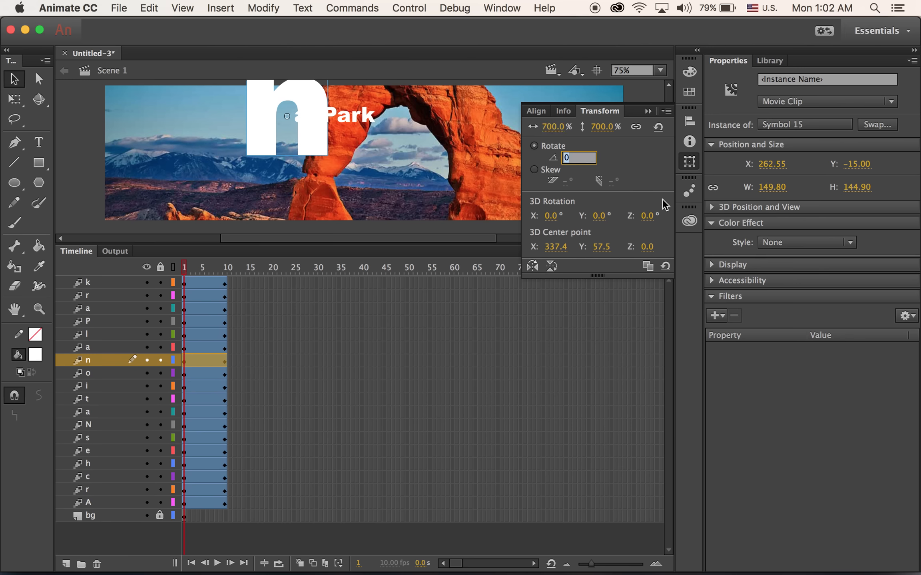
pyautogui.write('90')
pyautogui.press('Return')
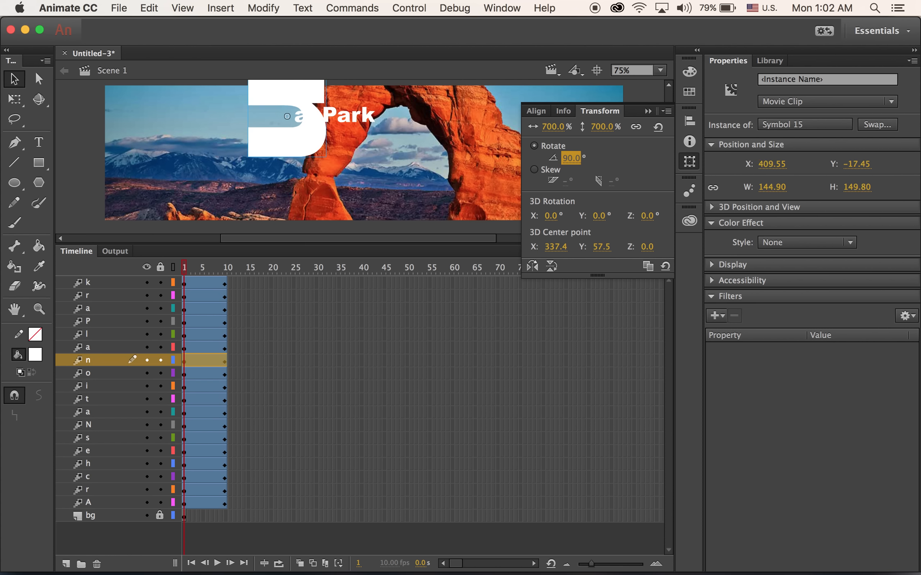
# Step: Apply an Alpha color effect to the lowercase "n" of "National", with 0% at frame 1 and 100% at frame 10
pyautogui.click(803, 243)
pyautogui.click(807, 320)
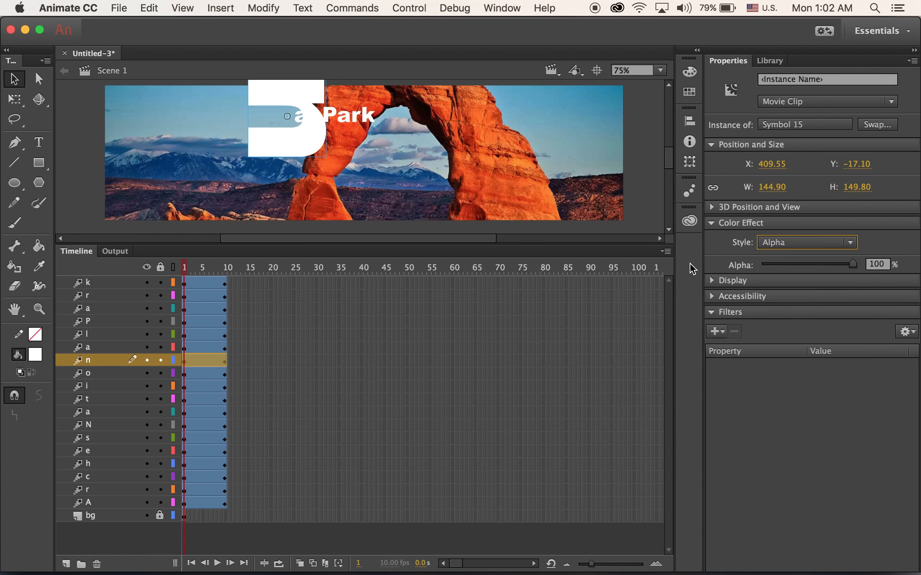
pyautogui.moveTo(845, 262); pyautogui.dragTo(762, 263)
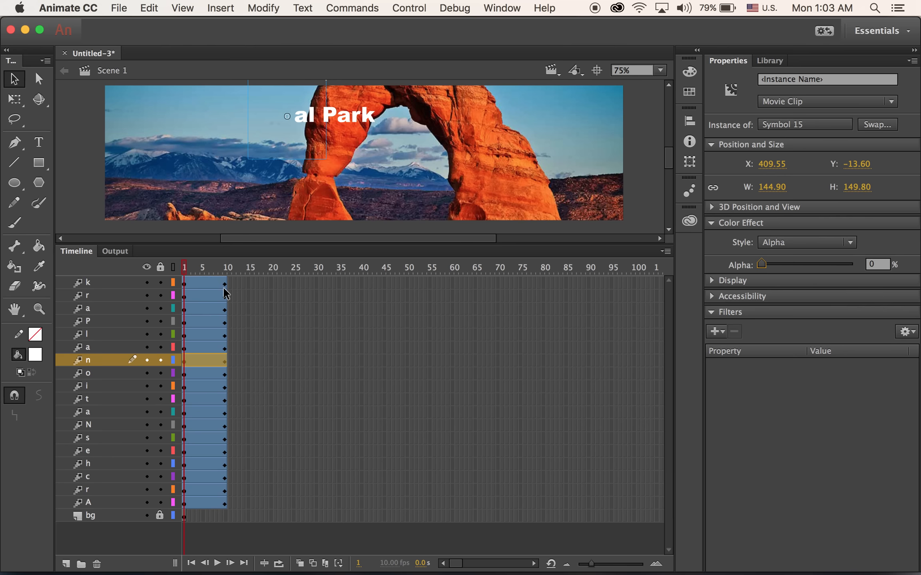
pyautogui.click(228, 271)
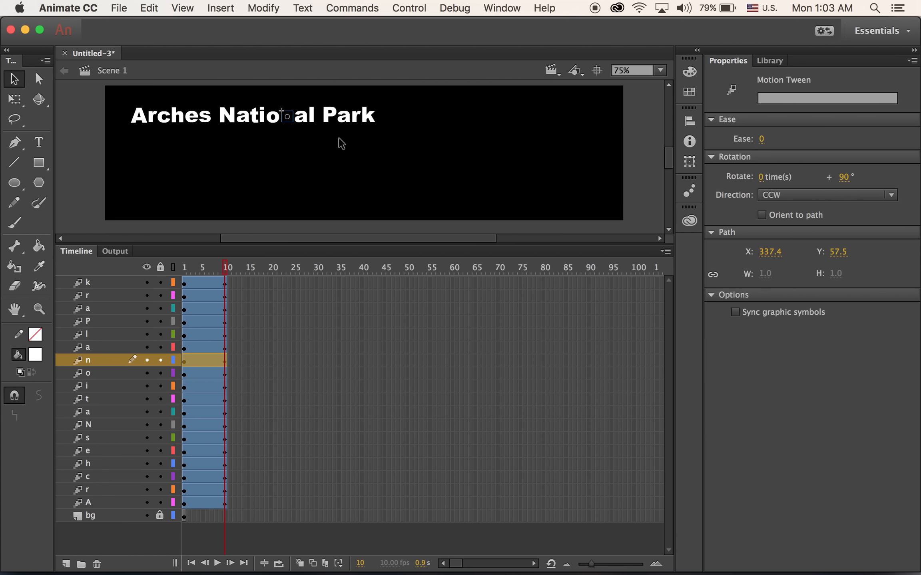
pyautogui.click(288, 118)
pyautogui.moveTo(756, 263); pyautogui.dragTo(893, 269)
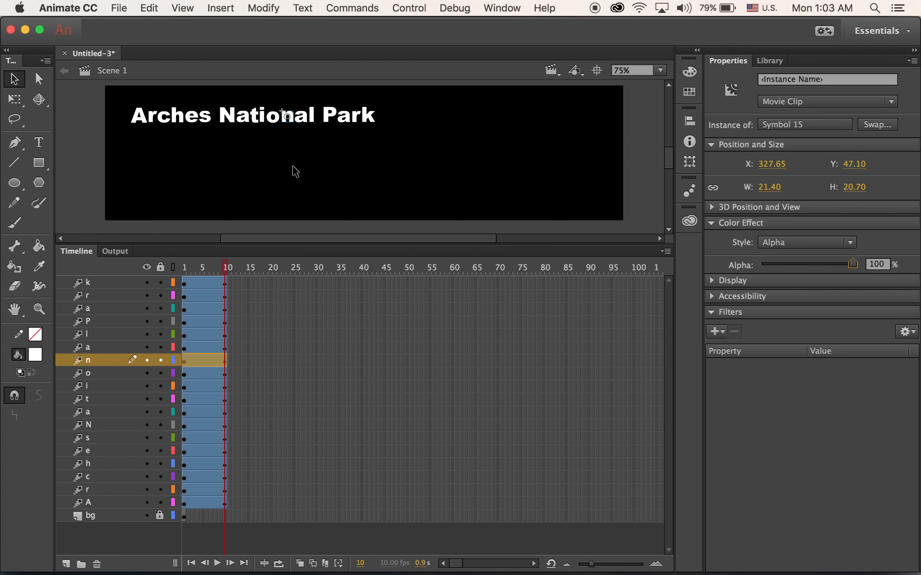
# Step: At frame 1, scale the second "a" of "National" to 700% and rotate it 90°
pyautogui.click(301, 119)
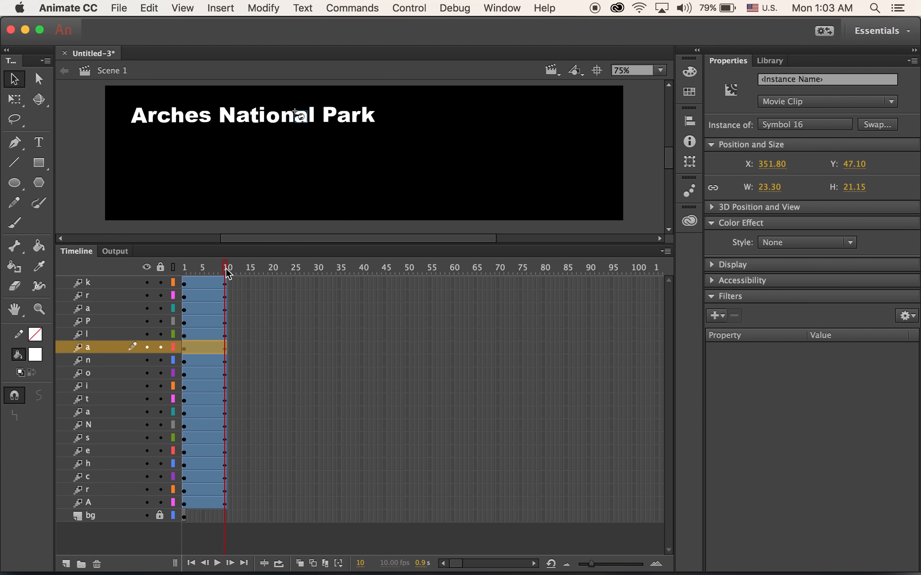
pyautogui.click(185, 347)
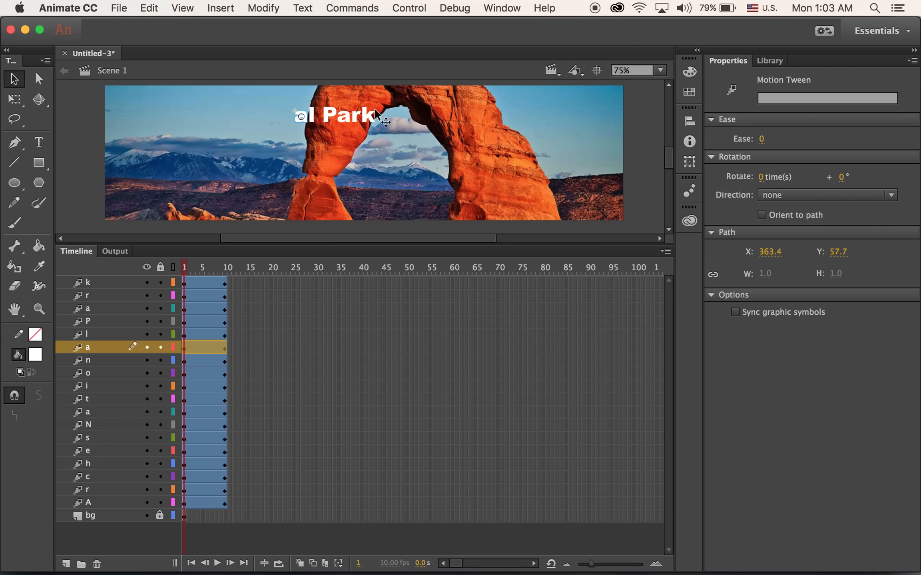
pyautogui.click(304, 119)
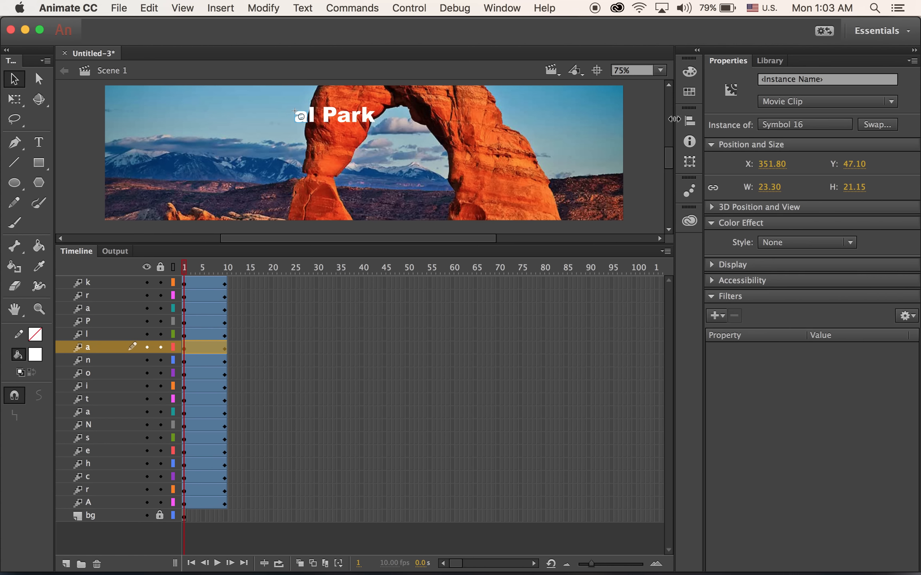
pyautogui.click(688, 161)
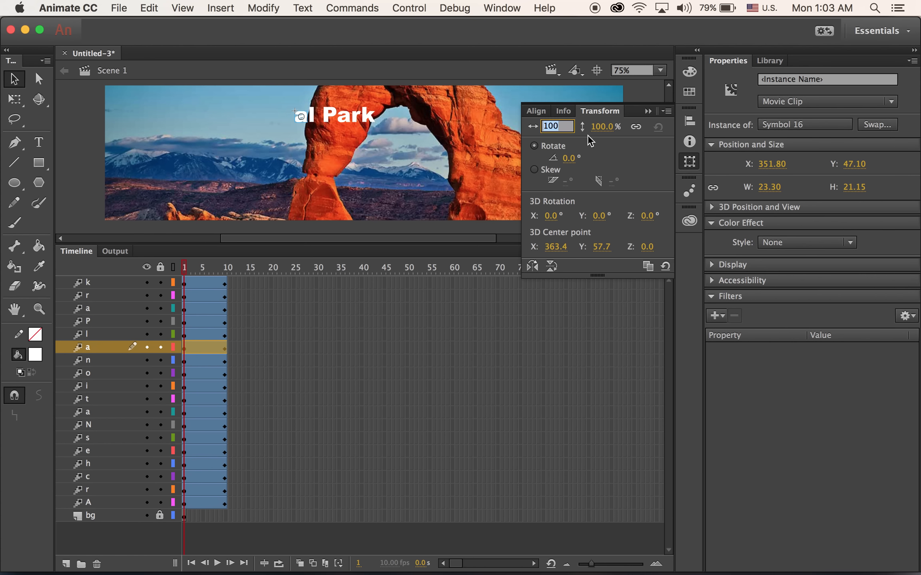
pyautogui.write('700')
pyautogui.press('Return')
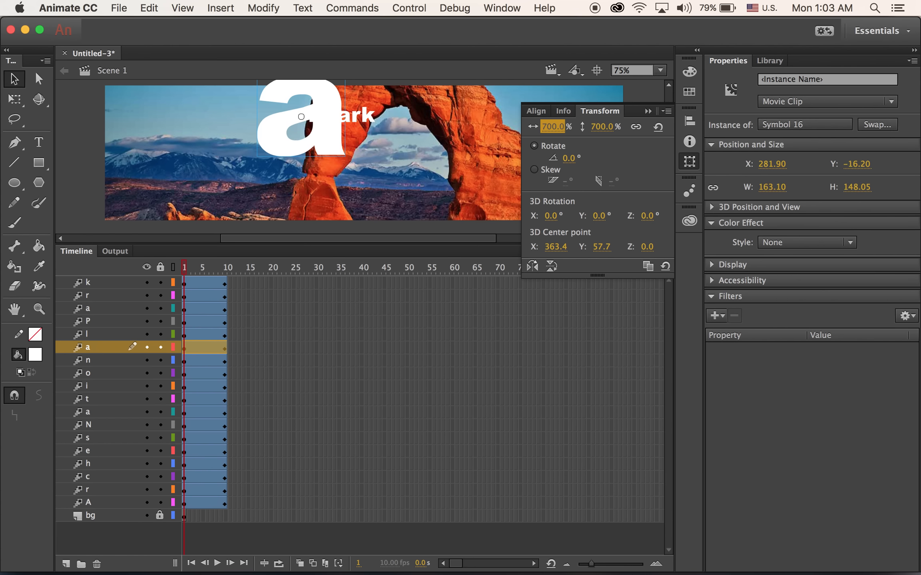
pyautogui.click(571, 158)
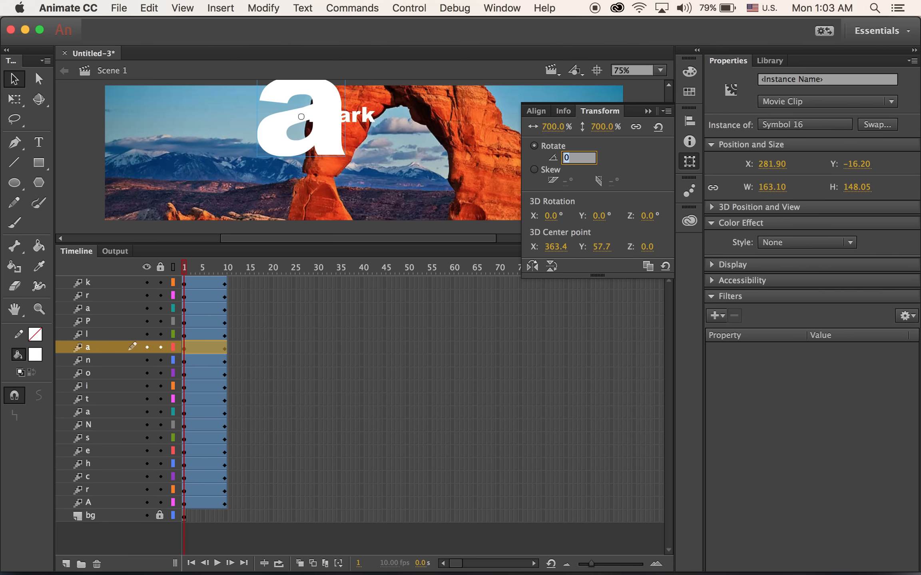
pyautogui.press('Return')
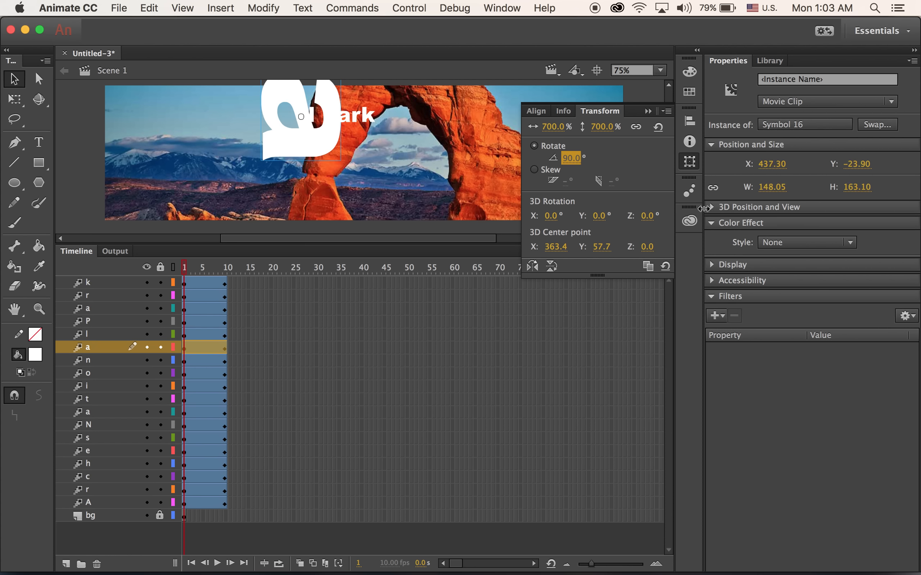
# Step: Apply an Alpha color effect to the second "a" of "National", with 0% at frame 1 and 100% at frame 10
pyautogui.click(811, 243)
pyautogui.click(819, 321)
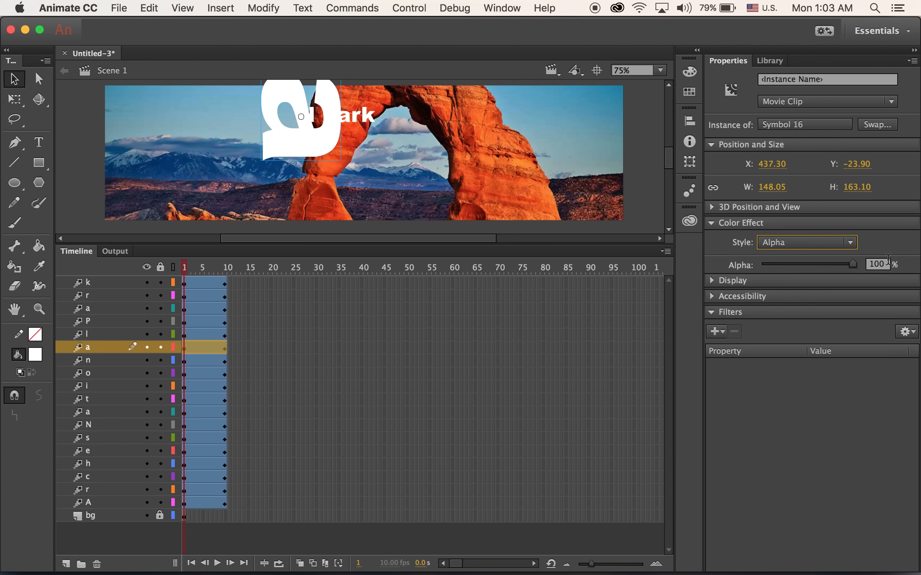
pyautogui.click(875, 265)
pyautogui.write('0')
pyautogui.press('Return')
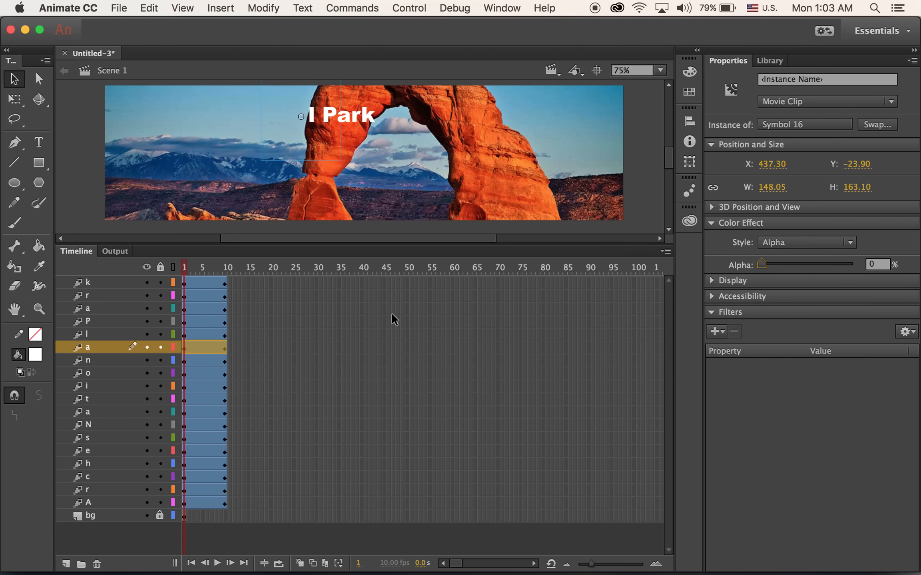
pyautogui.click(225, 267)
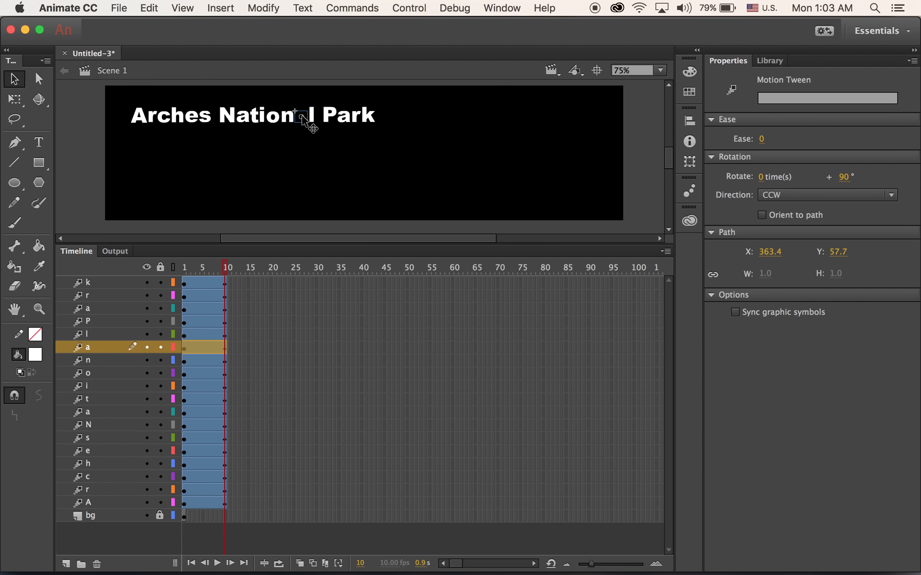
pyautogui.click(303, 116)
pyautogui.moveTo(764, 264); pyautogui.dragTo(855, 264)
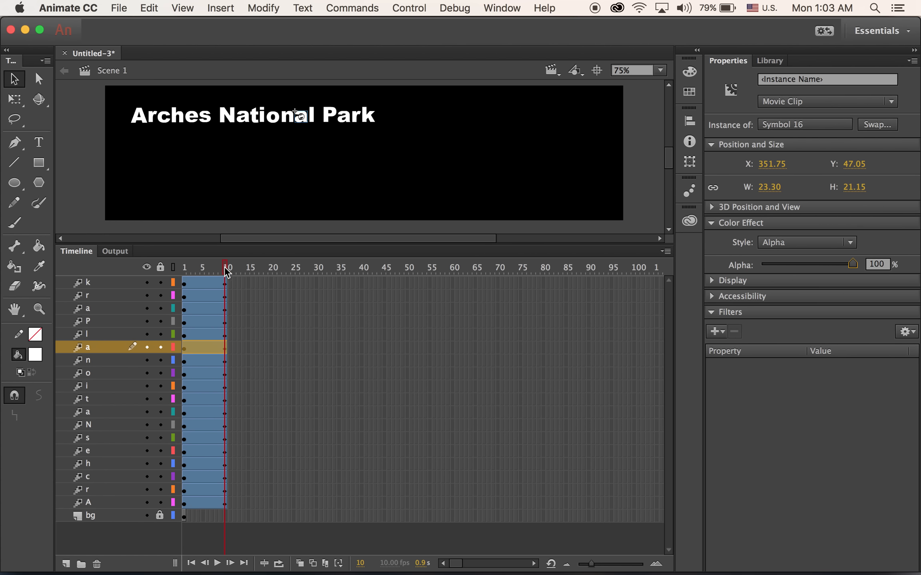
# Step: At frame 1, scale the "l" of "National" to 700% and rotate it 90°
pyautogui.moveTo(226, 268); pyautogui.dragTo(184, 268)
pyautogui.click(312, 118)
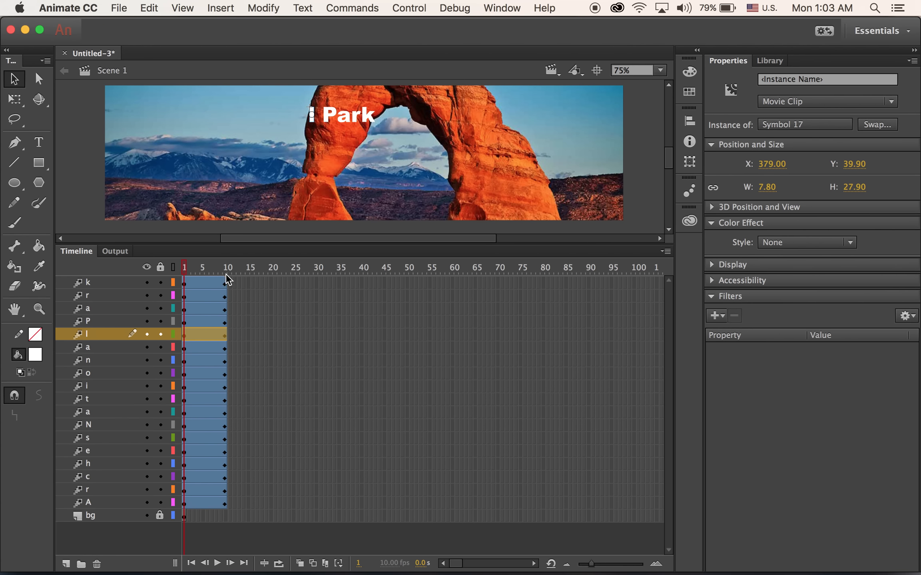
pyautogui.click(688, 162)
pyautogui.click(557, 126)
pyautogui.write('700')
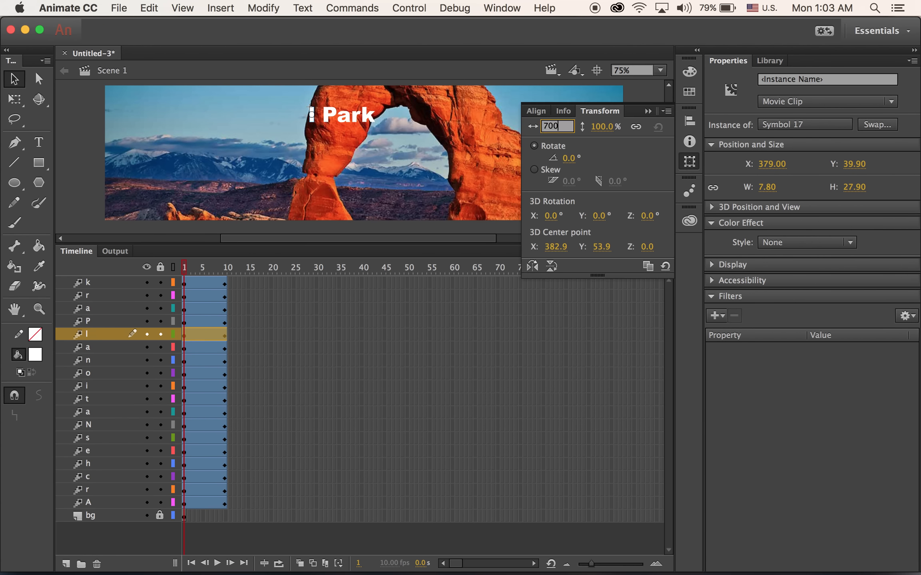
pyautogui.press('Return')
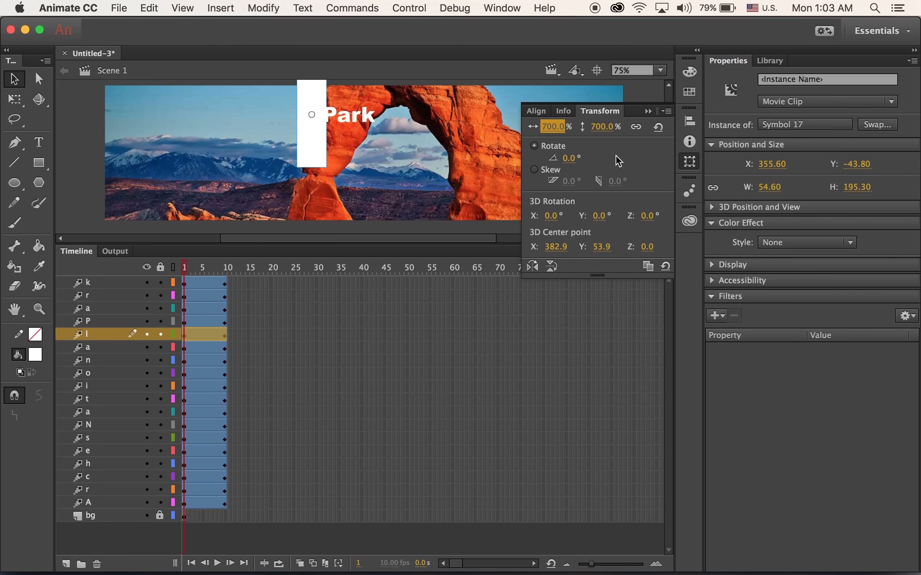
pyautogui.click(570, 158)
pyautogui.write('90')
pyautogui.press('Return')
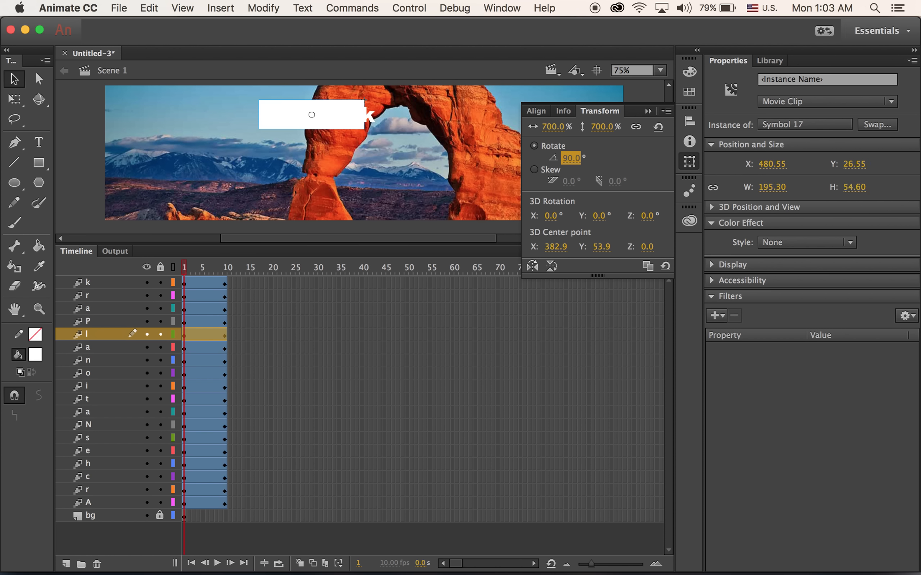
# Step: Apply an Alpha color effect to the "l" of "National", with 0% at frame 1 and 100% at frame 10
pyautogui.click(800, 245)
pyautogui.click(815, 318)
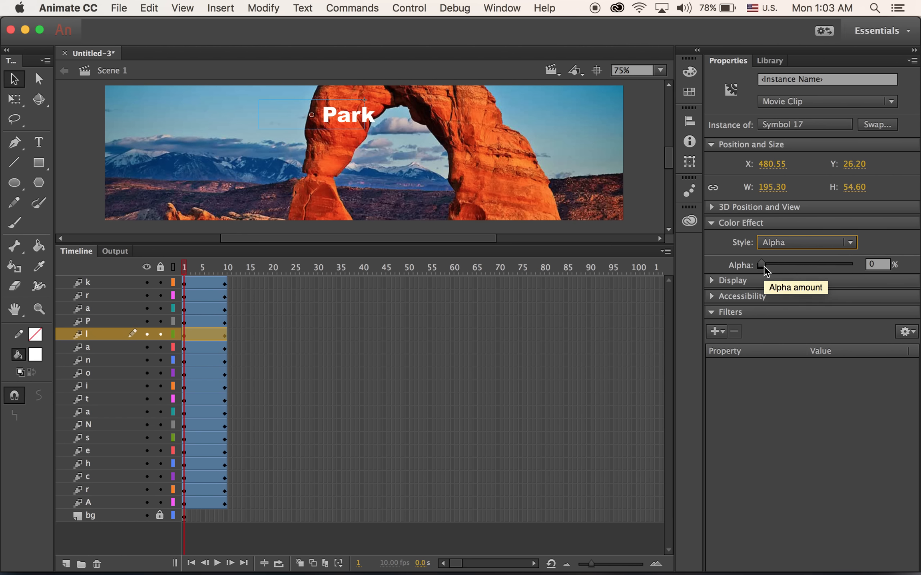
pyautogui.moveTo(764, 265)
pyautogui.mouseDown()
pyautogui.moveTo(861, 274)
pyautogui.moveTo(747, 266)
pyautogui.moveTo(863, 275)
pyautogui.moveTo(749, 263)
pyautogui.mouseUp()
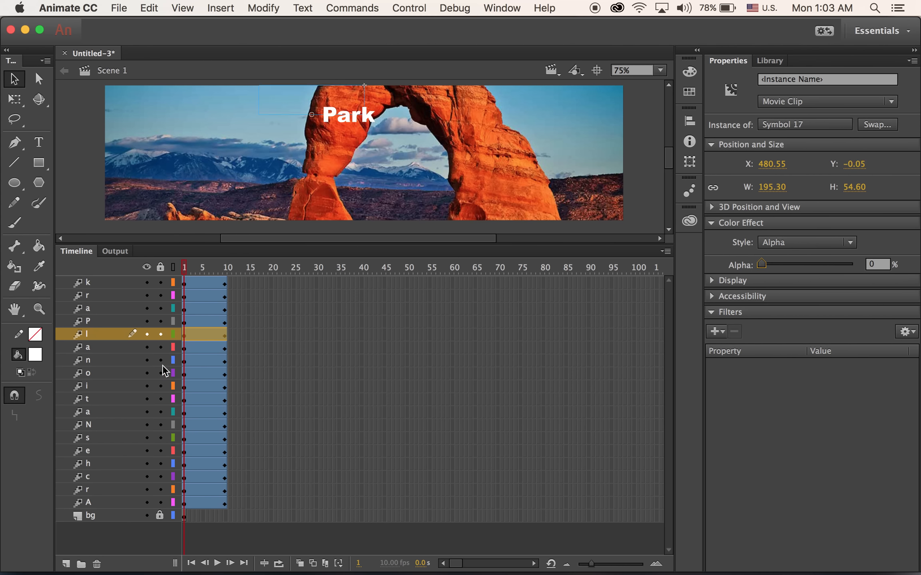
pyautogui.click(185, 350)
pyautogui.moveTo(187, 276)
pyautogui.mouseDown()
pyautogui.moveTo(225, 275)
pyautogui.moveTo(182, 285)
pyautogui.mouseUp()
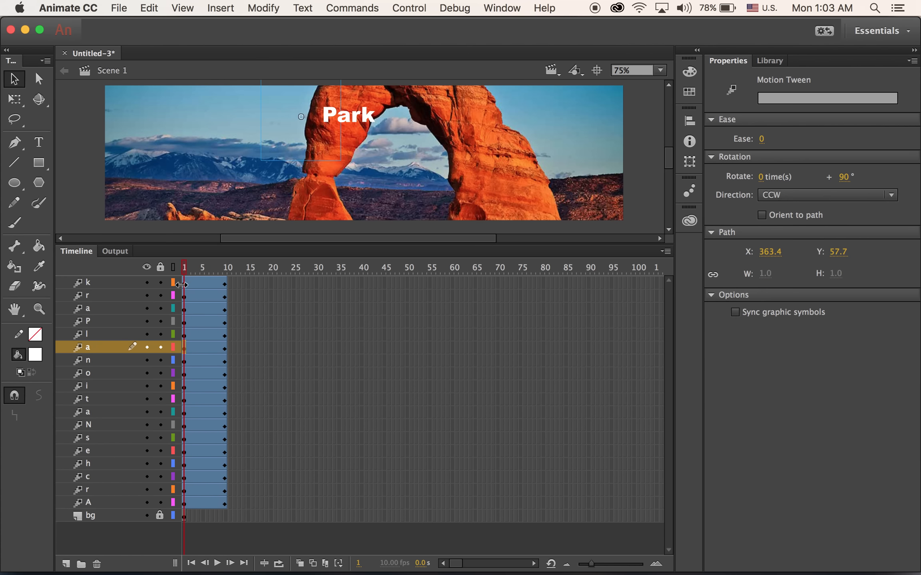
pyautogui.click(185, 334)
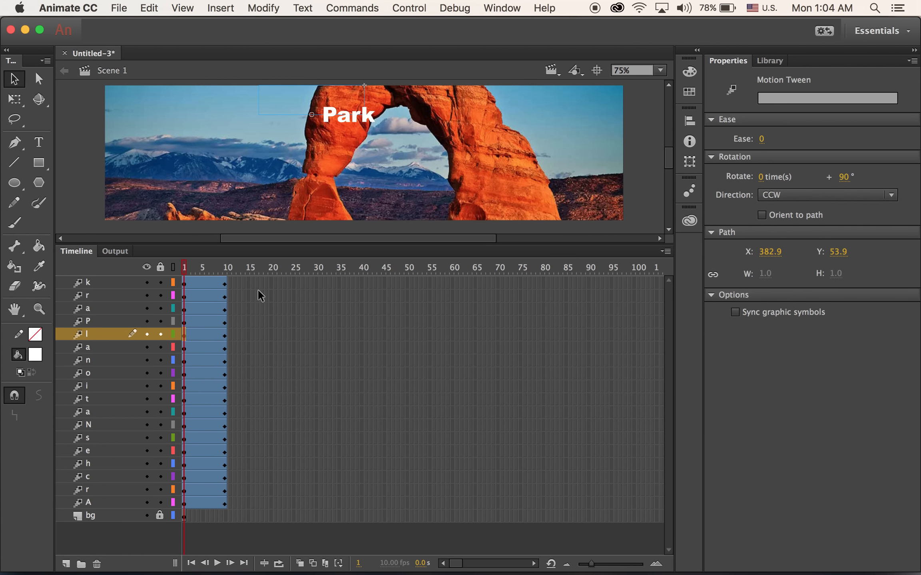
pyautogui.moveTo(184, 275); pyautogui.dragTo(226, 274)
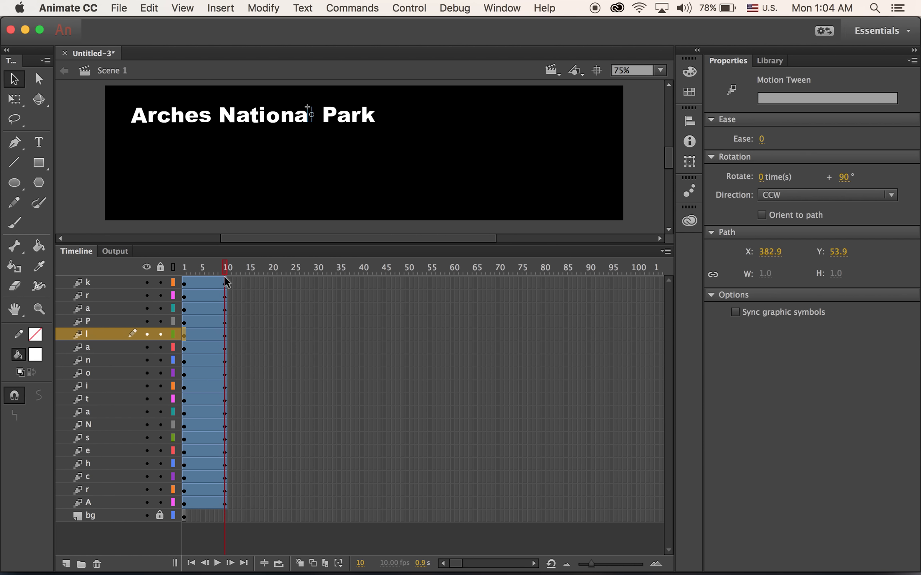
pyautogui.click(225, 335)
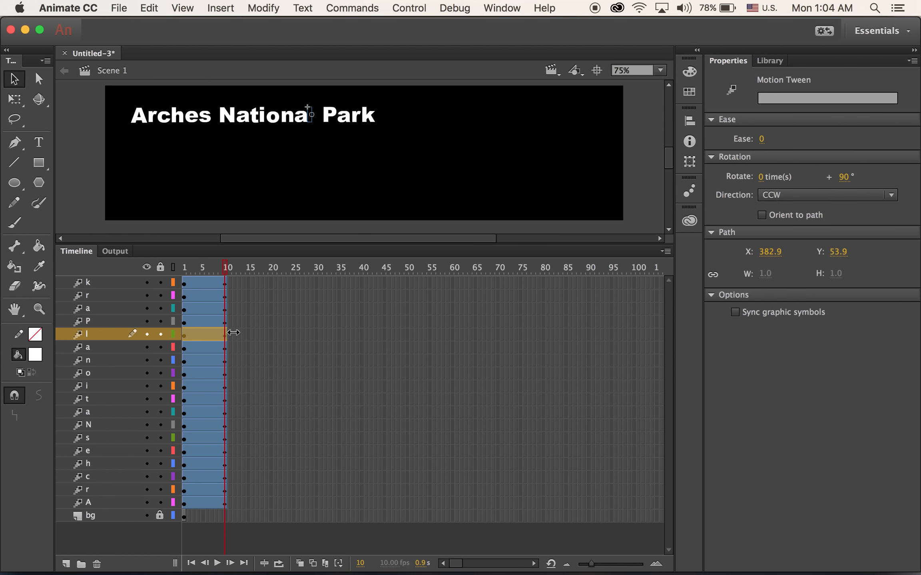
pyautogui.click(310, 120)
pyautogui.moveTo(763, 266); pyautogui.dragTo(853, 264)
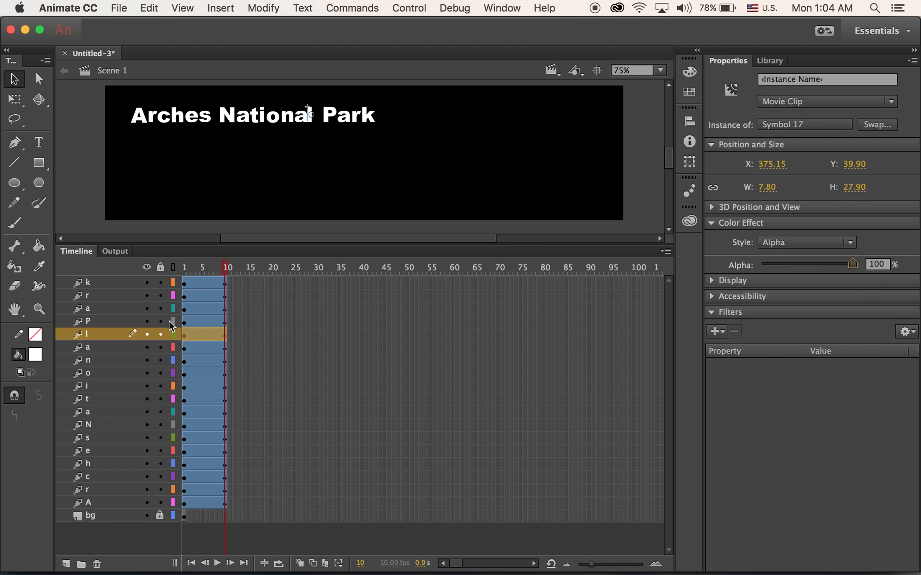
# Step: Play the timeline to preview the letter animation
pyautogui.press('Return')
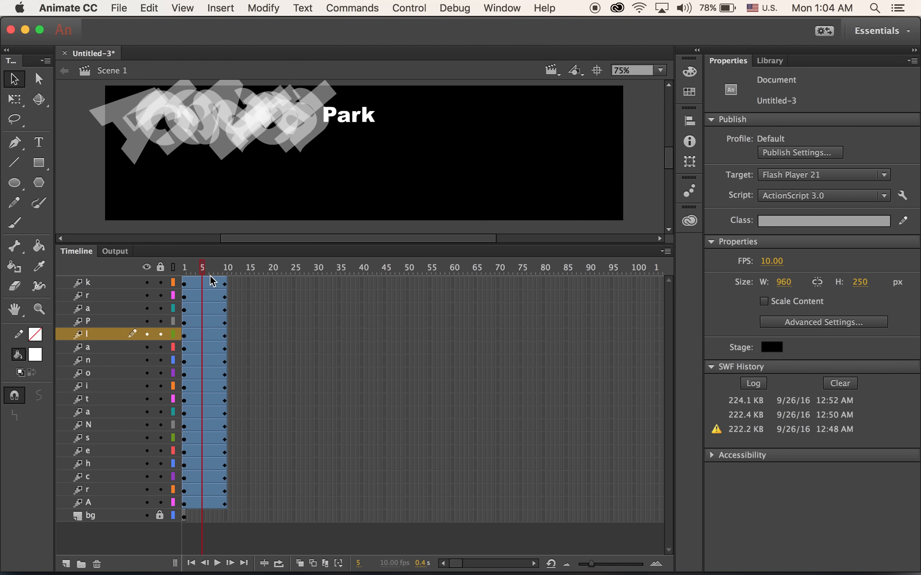
pyautogui.moveTo(248, 279)
pyautogui.mouseDown()
pyautogui.moveTo(180, 279)
pyautogui.moveTo(255, 291)
pyautogui.mouseUp()
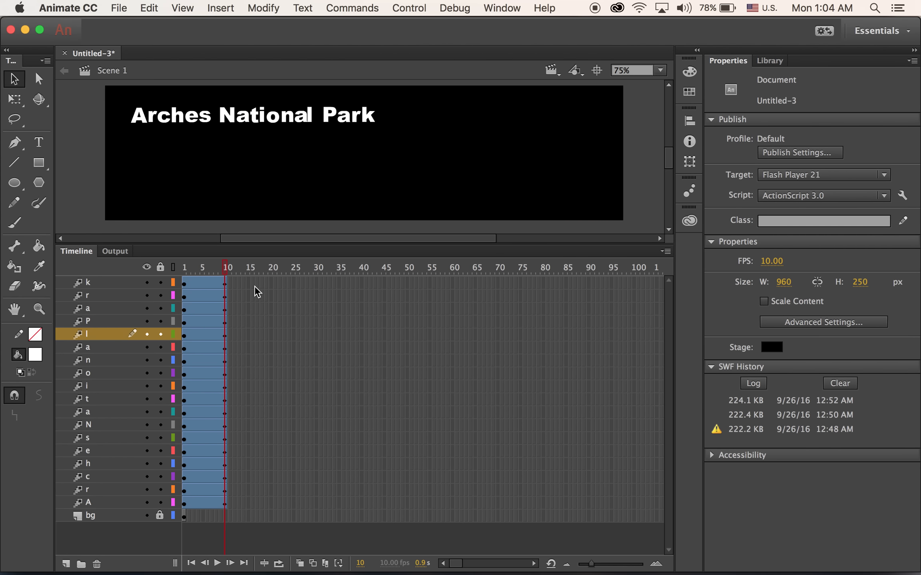
# Step: At frame 1, scale the "P" of "Park" to 700% and rotate it 90°
pyautogui.click(329, 117)
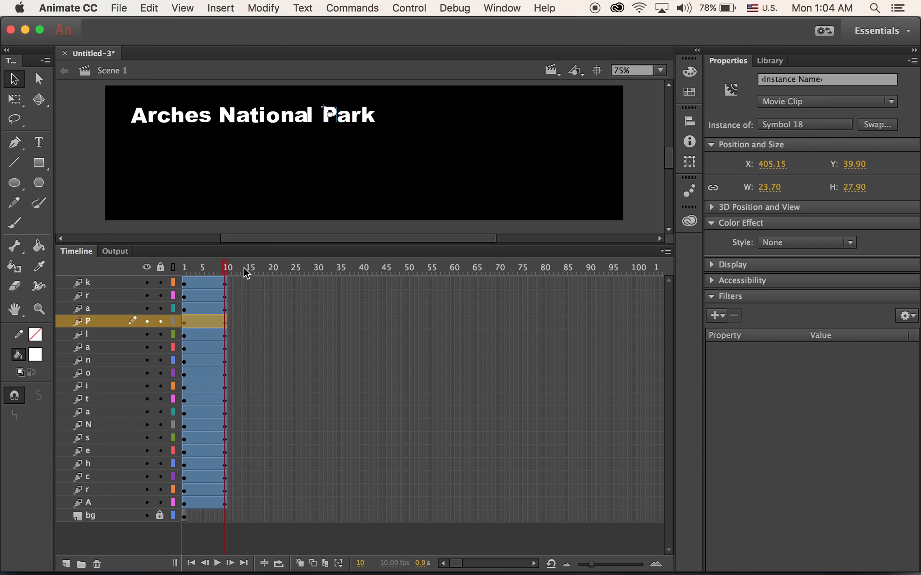
pyautogui.moveTo(228, 273); pyautogui.dragTo(144, 269)
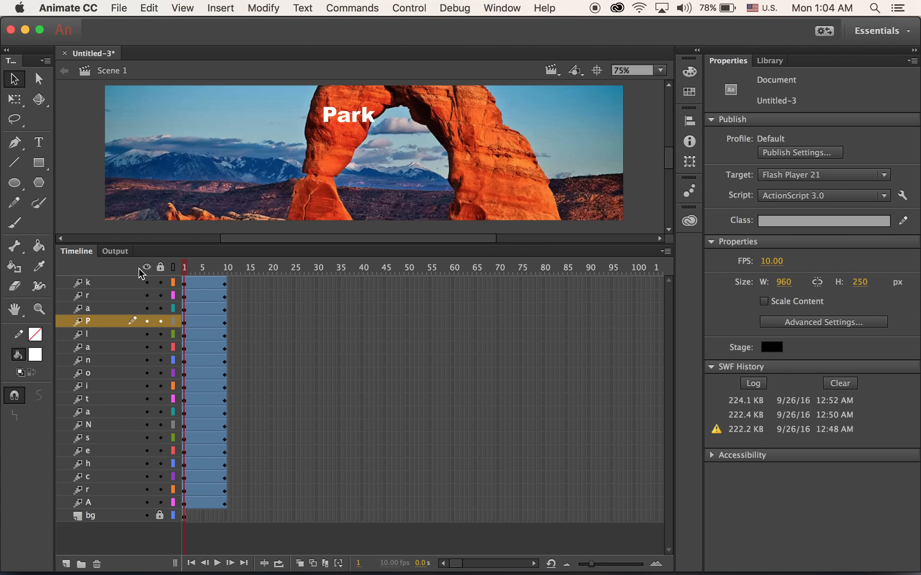
pyautogui.click(329, 120)
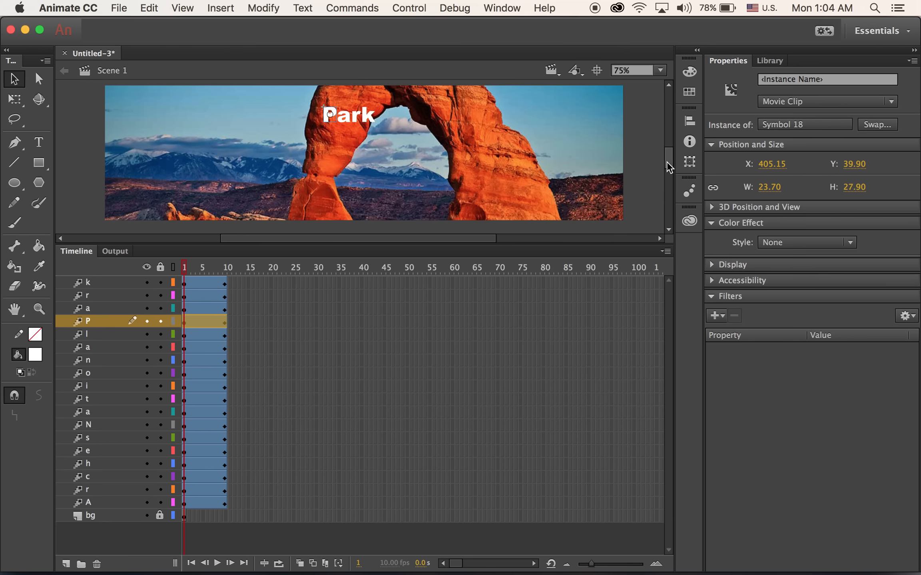
pyautogui.click(689, 162)
pyautogui.write('700')
pyautogui.press('Return')
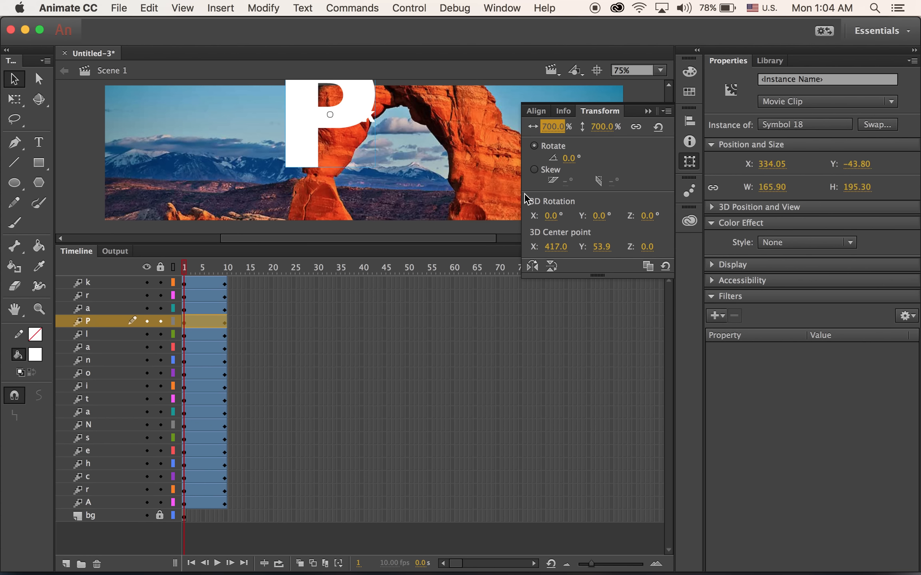
pyautogui.click(570, 158)
pyautogui.write('9')
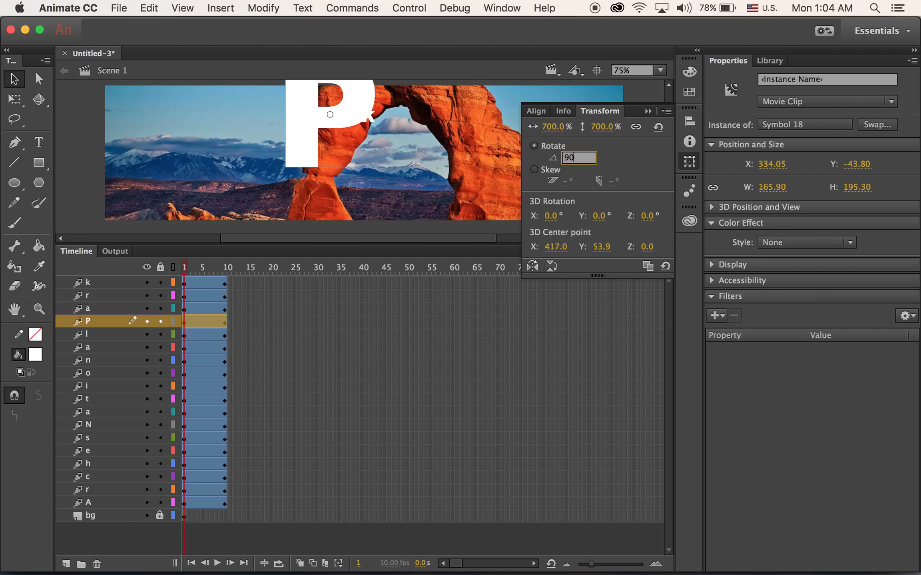
pyautogui.write('0')
pyautogui.press('Return')
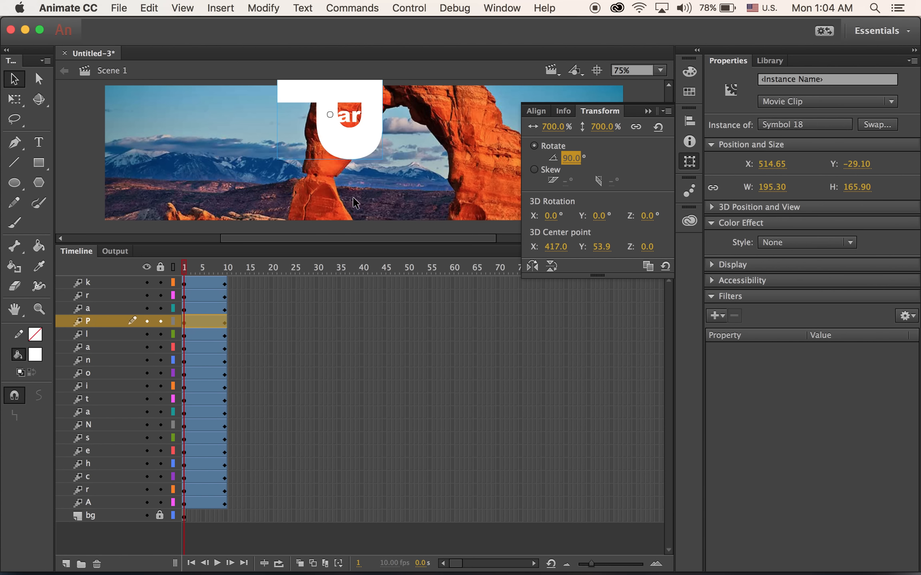
# Step: Apply an Alpha color effect to the "P" of "Park", with 0% at frame 1 and 100% at frame 10
pyautogui.click(796, 242)
pyautogui.click(810, 319)
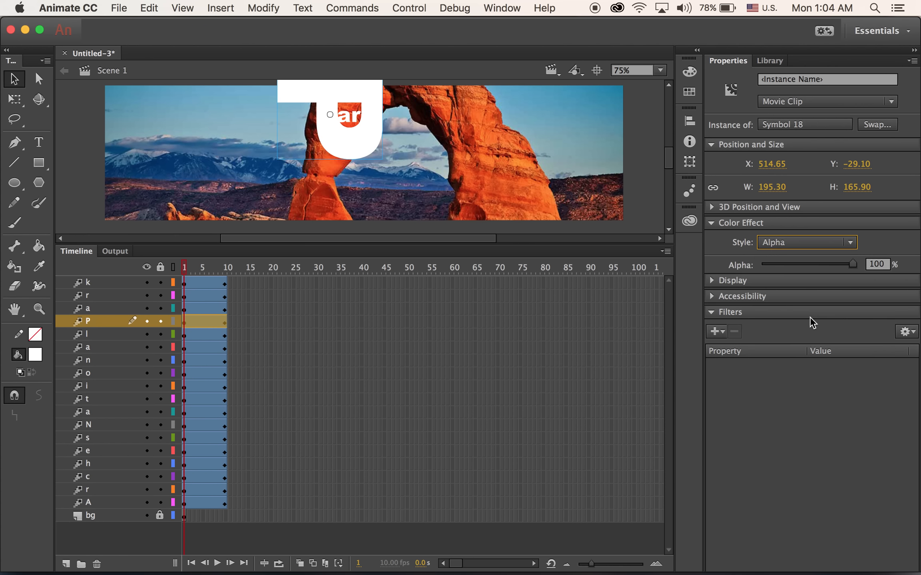
pyautogui.moveTo(852, 263); pyautogui.dragTo(693, 278)
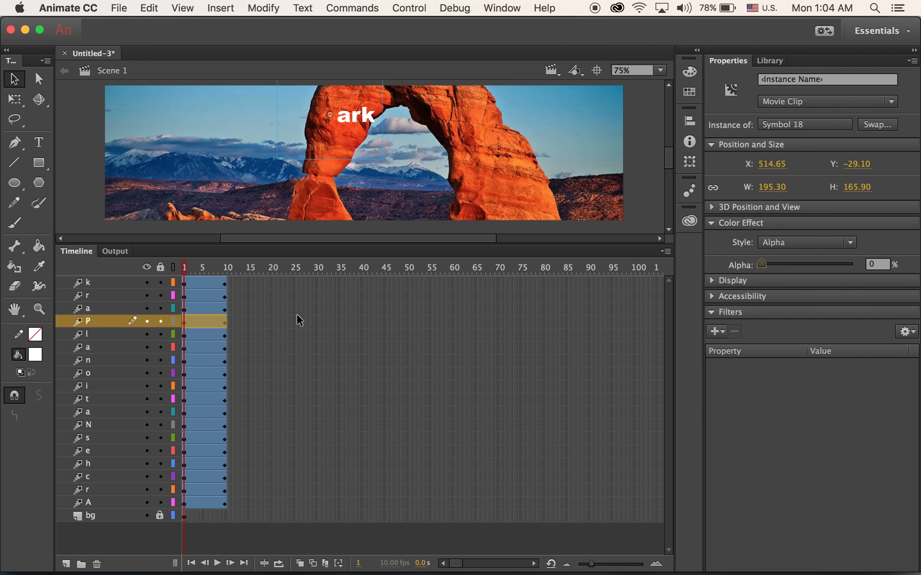
pyautogui.click(220, 320)
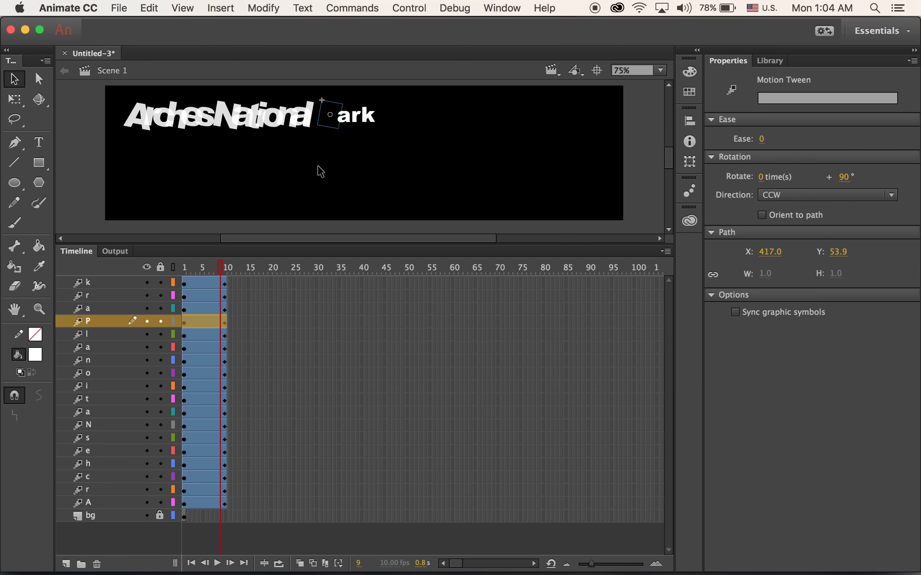
pyautogui.click(224, 271)
pyautogui.click(332, 116)
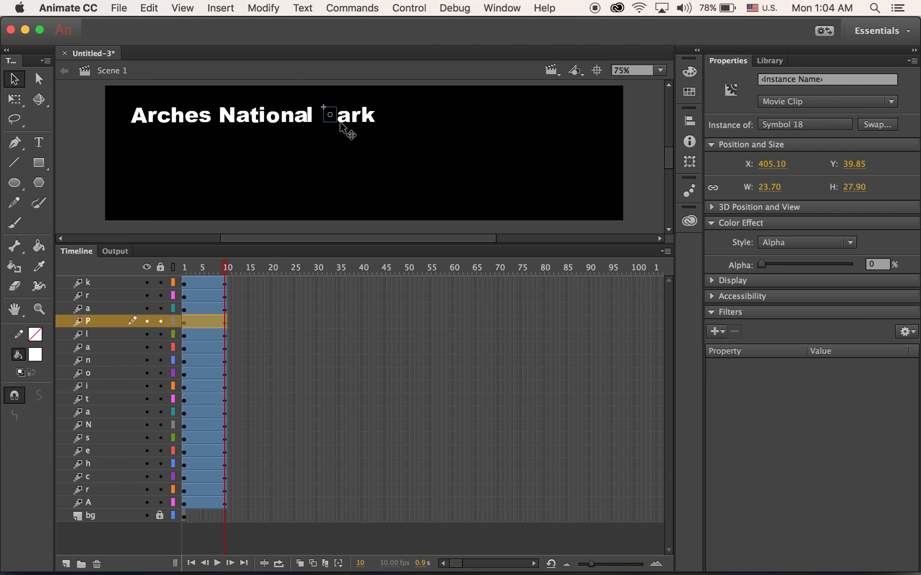
pyautogui.moveTo(763, 264); pyautogui.dragTo(899, 277)
pyautogui.moveTo(207, 270); pyautogui.dragTo(234, 272)
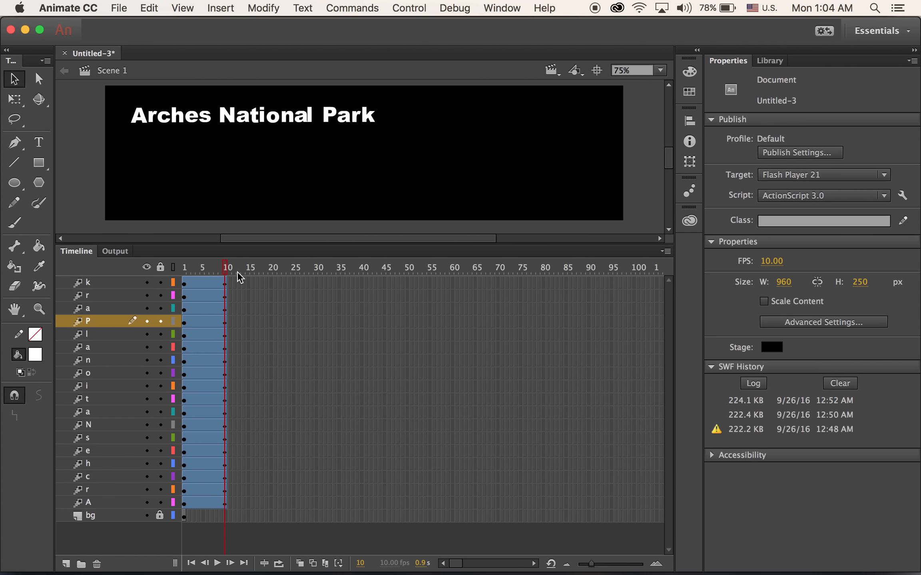
# Step: At frame 1, scale the "a" of "Park" to 700% and rotate it 90°
pyautogui.click(185, 309)
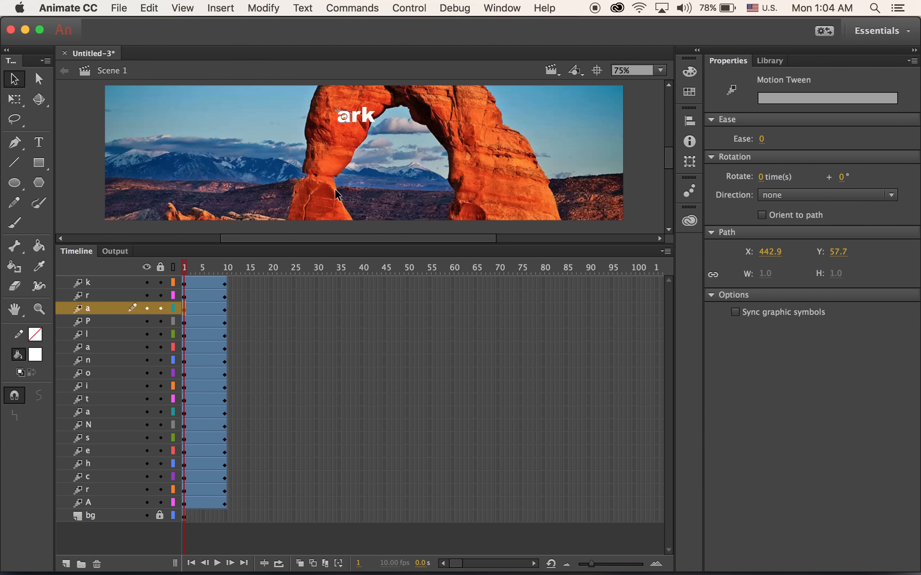
pyautogui.click(341, 120)
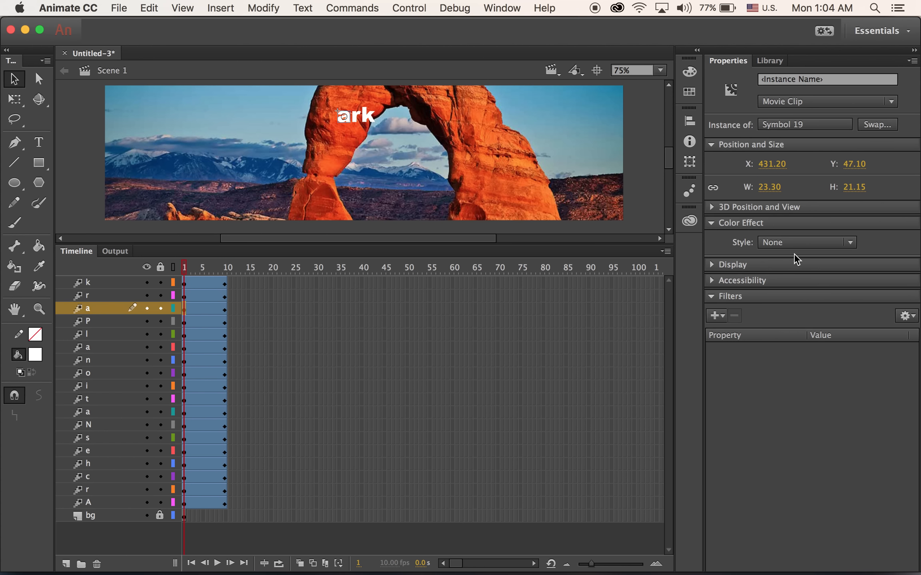
pyautogui.click(693, 162)
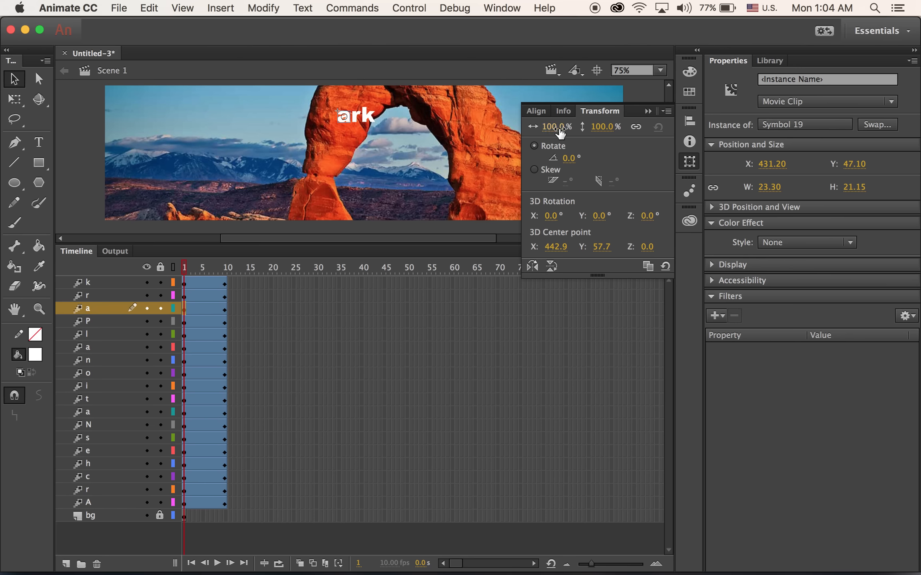
pyautogui.write('700')
pyautogui.press('Return')
pyautogui.click(572, 158)
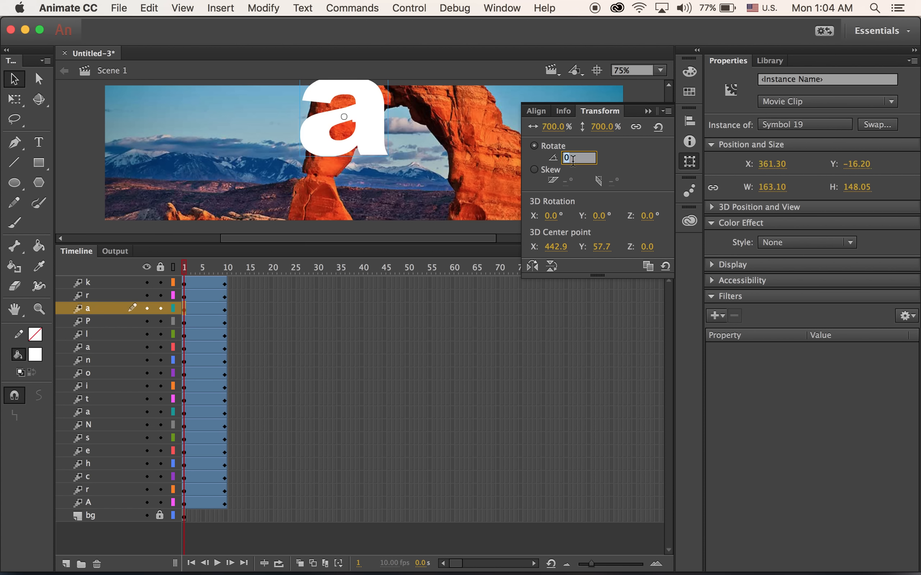
pyautogui.press('Return')
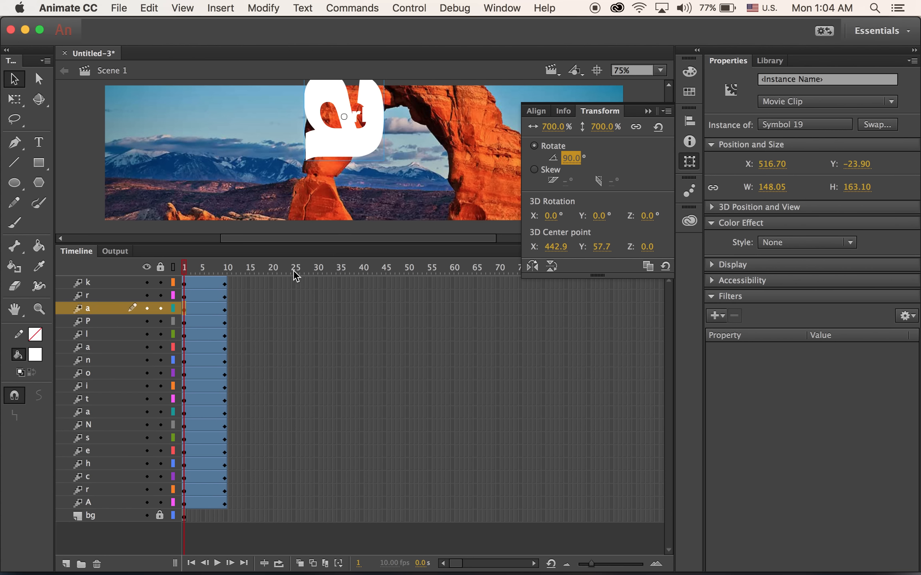
# Step: Apply an Alpha color effect to the "a" of "Park", with 0% at frame 1 and 100% at frame 10
pyautogui.click(813, 243)
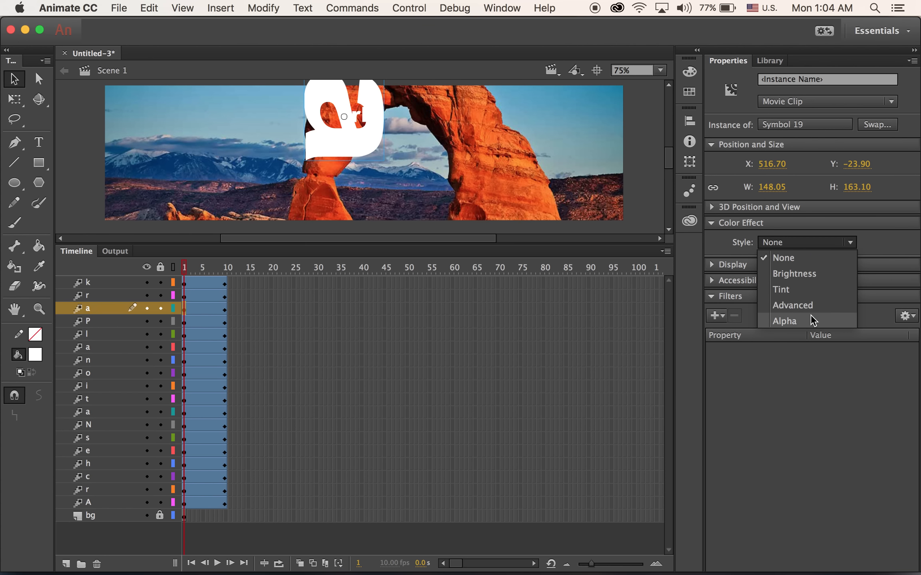
pyautogui.click(813, 319)
pyautogui.moveTo(852, 264); pyautogui.dragTo(705, 263)
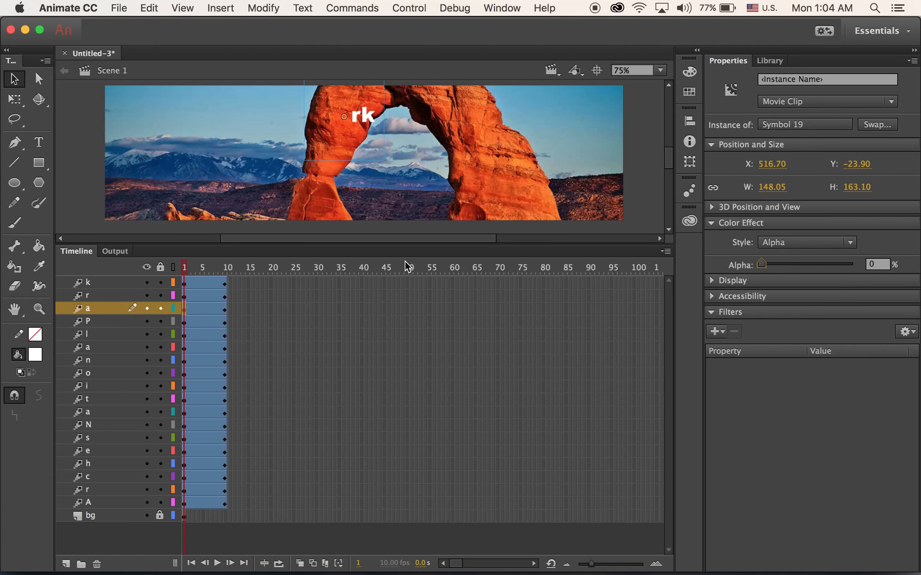
pyautogui.moveTo(185, 271); pyautogui.dragTo(226, 267)
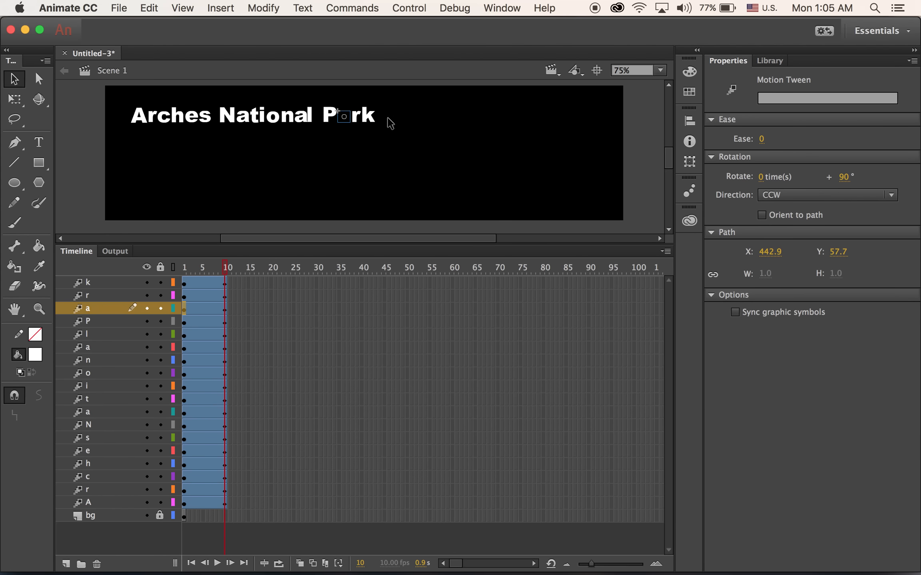
pyautogui.click(345, 117)
pyautogui.moveTo(764, 265); pyautogui.dragTo(906, 280)
pyautogui.moveTo(227, 274)
pyautogui.mouseDown()
pyautogui.moveTo(187, 268)
pyautogui.moveTo(231, 275)
pyautogui.mouseUp()
# Step: At frame 1, scale the "r" of "Park" to 700% and rotate it 90°
pyautogui.click(181, 308)
pyautogui.click(120, 294)
pyautogui.click(185, 294)
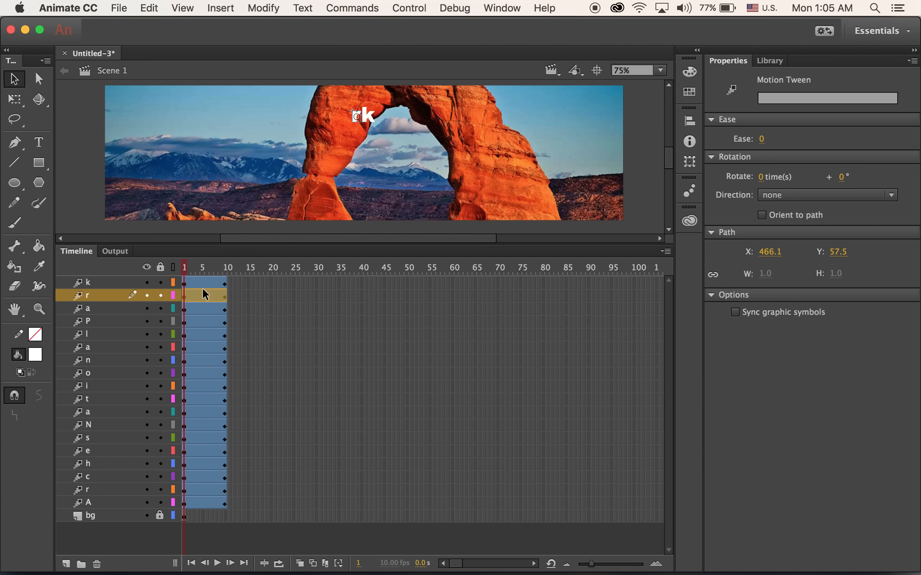
pyautogui.click(354, 117)
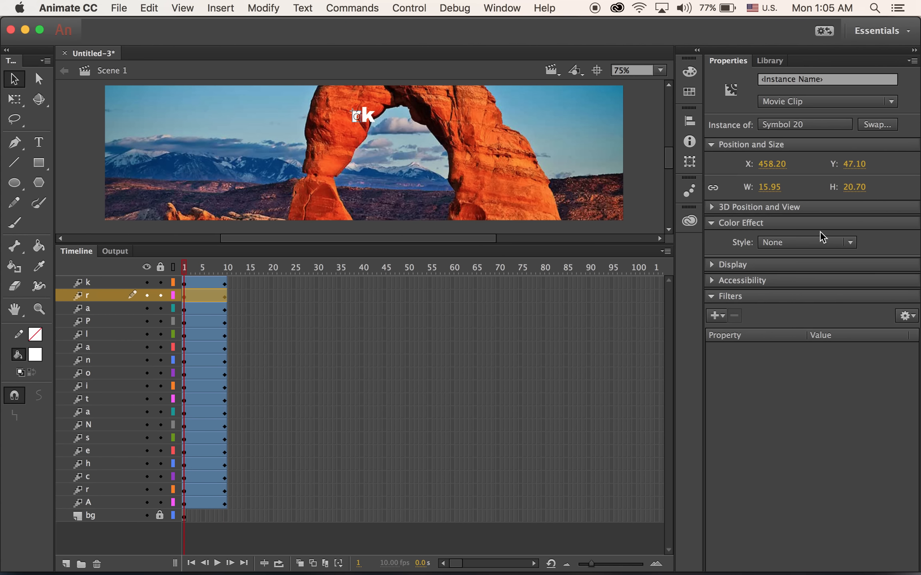
pyautogui.click(689, 162)
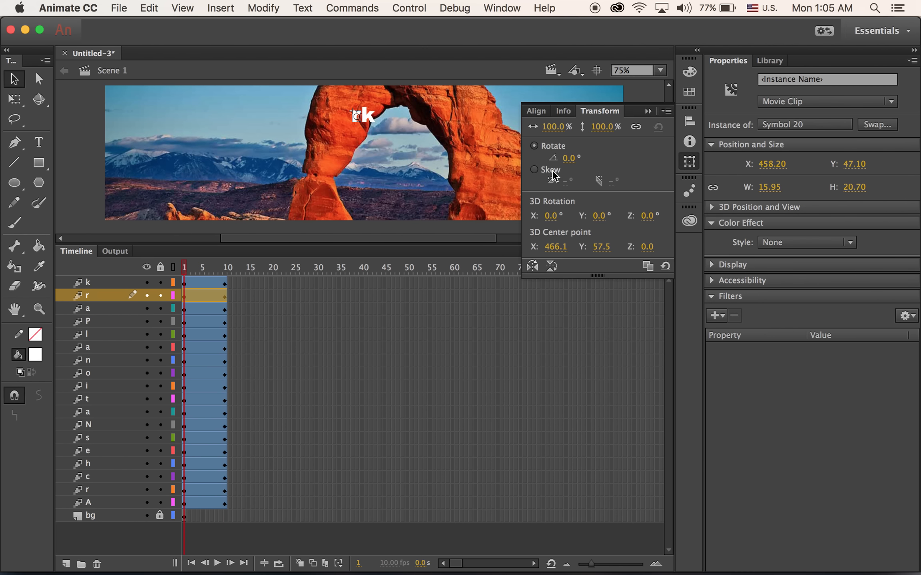
pyautogui.click(556, 126)
pyautogui.write('7')
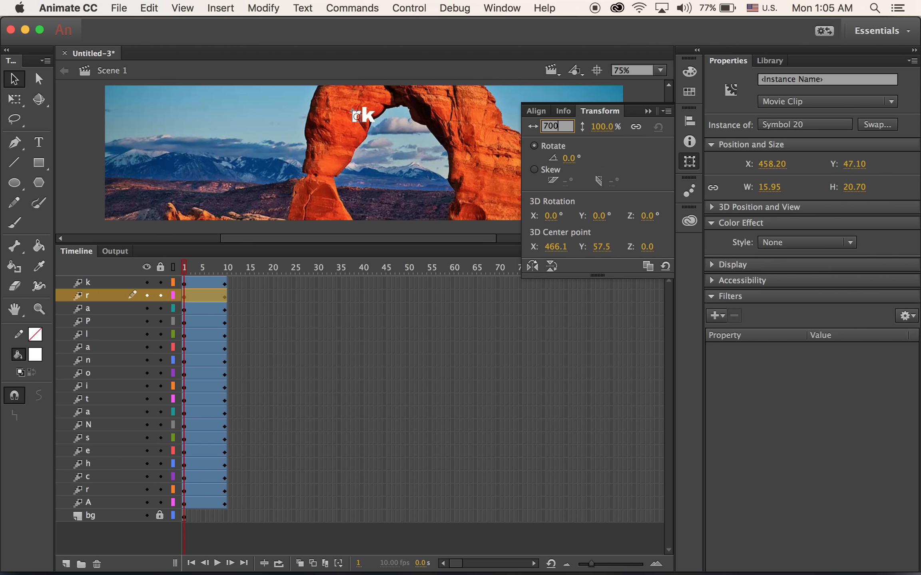
pyautogui.write('00')
pyautogui.press('Return')
pyautogui.click(570, 158)
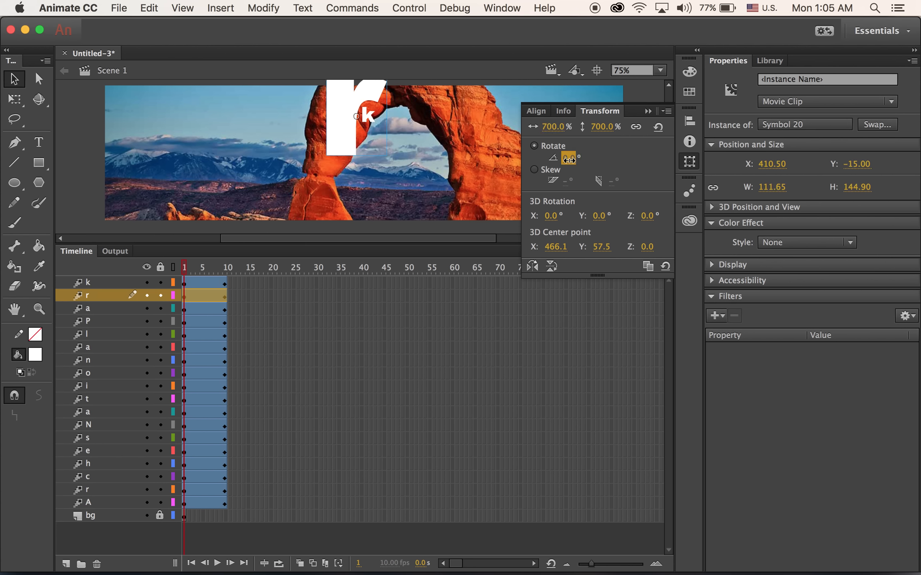
pyautogui.write('90')
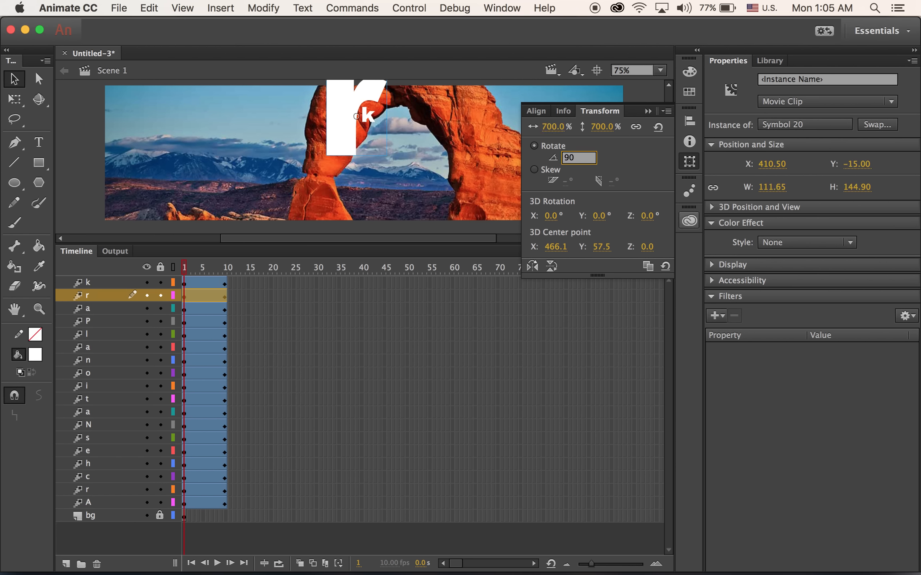
pyautogui.click(180, 273)
# Step: Apply an Alpha color effect of 0% to the "r" of "Park" at frame 1
pyautogui.moveTo(185, 270); pyautogui.dragTo(226, 269)
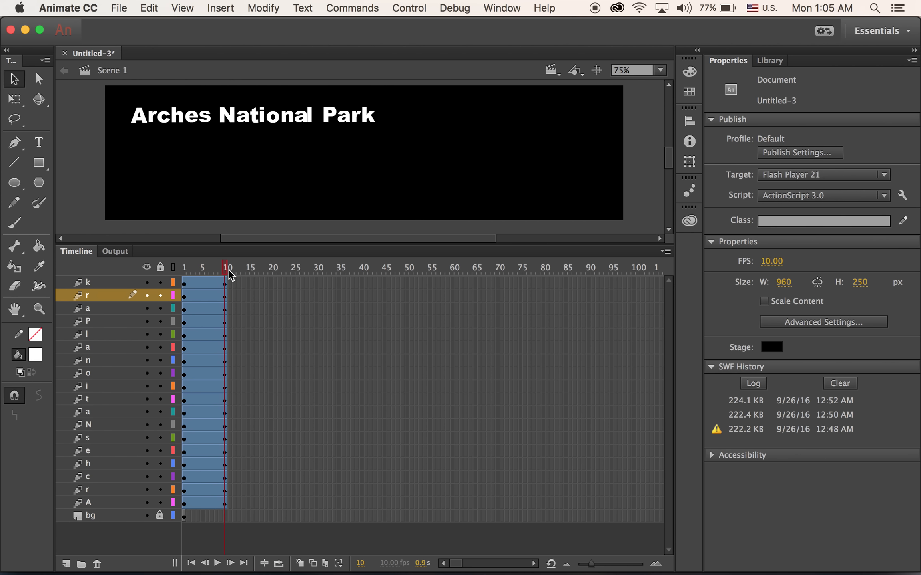
pyautogui.click(356, 117)
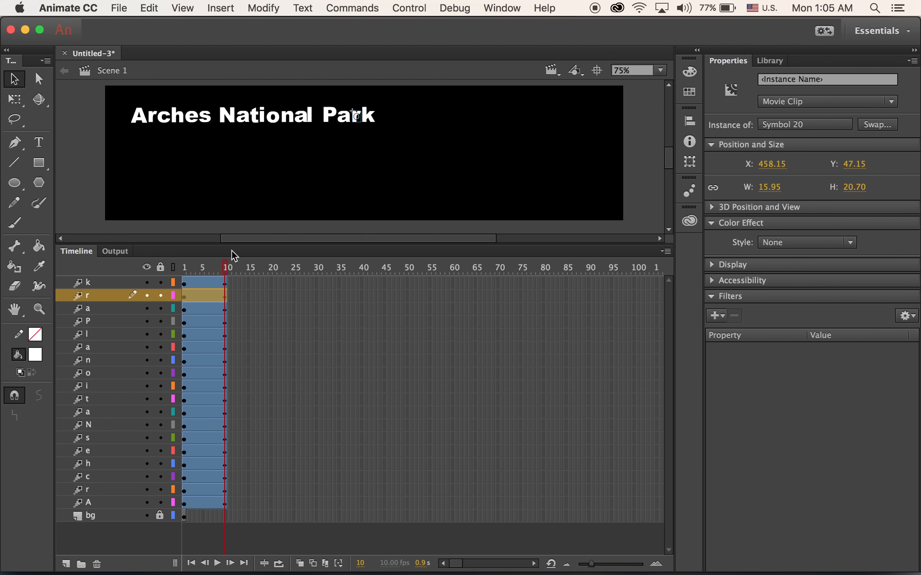
pyautogui.click(221, 267)
pyautogui.moveTo(220, 266); pyautogui.dragTo(184, 270)
pyautogui.click(185, 296)
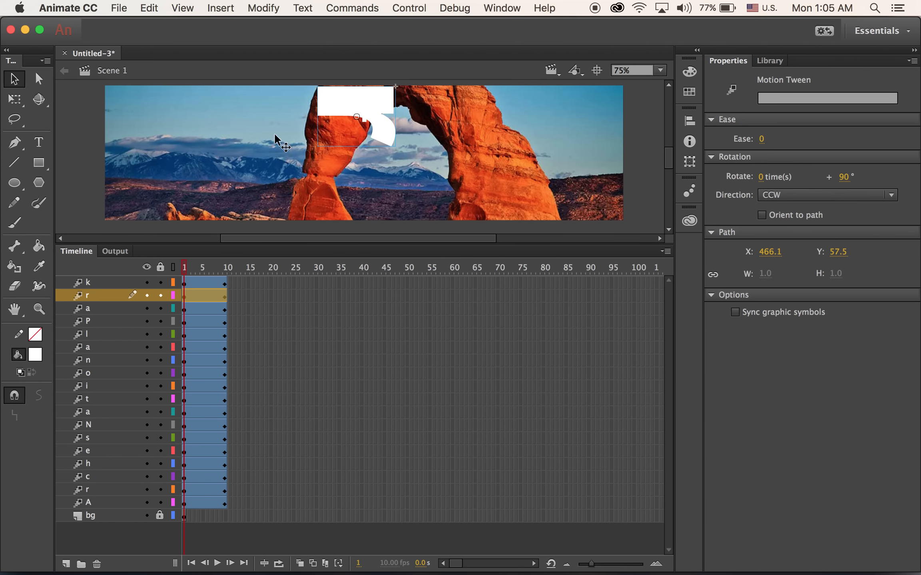
pyautogui.click(356, 105)
pyautogui.click(832, 243)
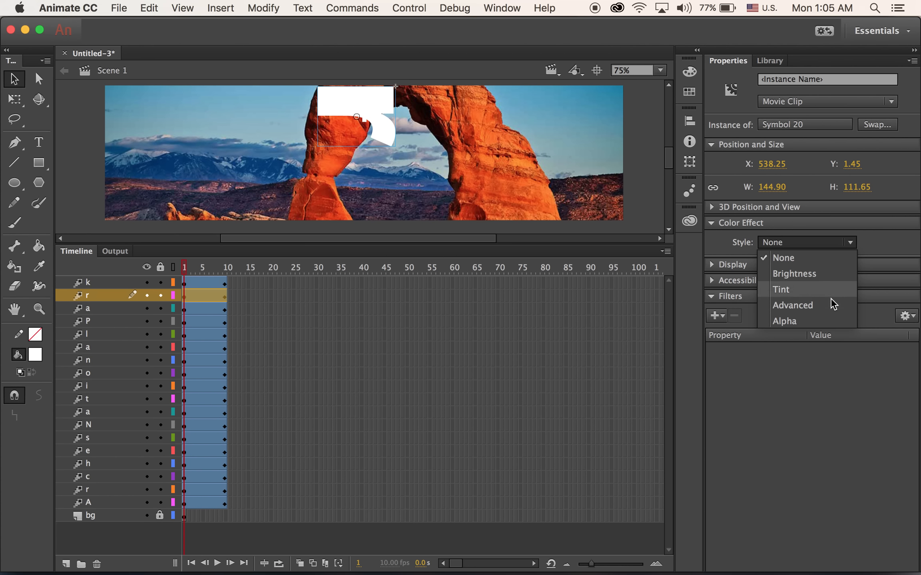
pyautogui.click(830, 320)
pyautogui.moveTo(853, 265); pyautogui.dragTo(761, 265)
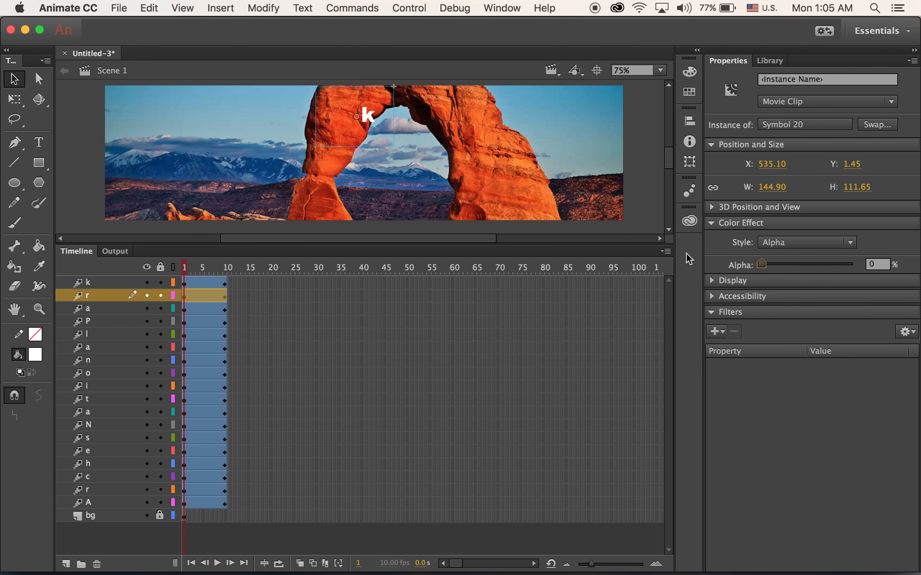
# Step: Set the Alpha of the "r" of "Park" to 100% at frame 10
pyautogui.click(184, 272)
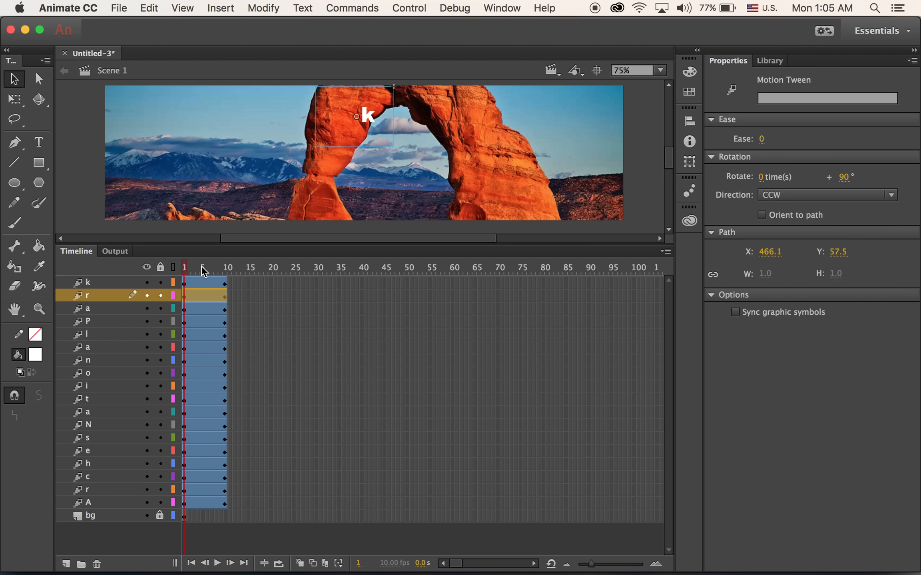
pyautogui.press('Return')
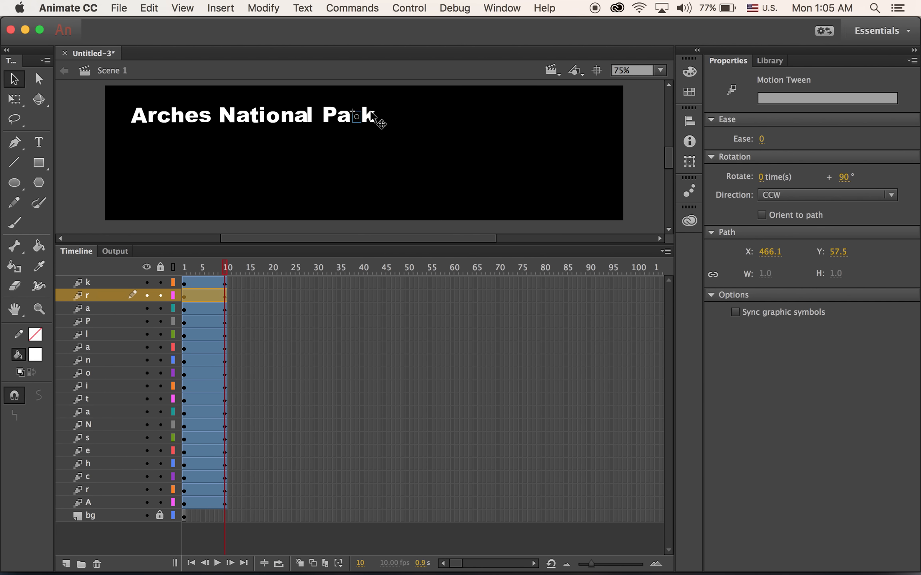
pyautogui.click(357, 118)
pyautogui.moveTo(762, 265); pyautogui.dragTo(853, 265)
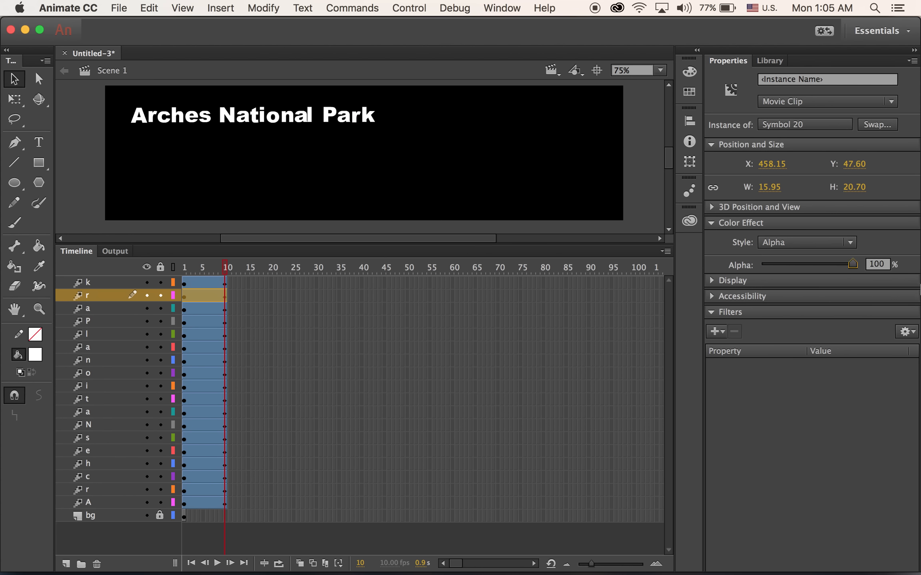
# Step: At frame 1, scale the "k" of "Park" to 700% and rotate it 90°
pyautogui.click(167, 282)
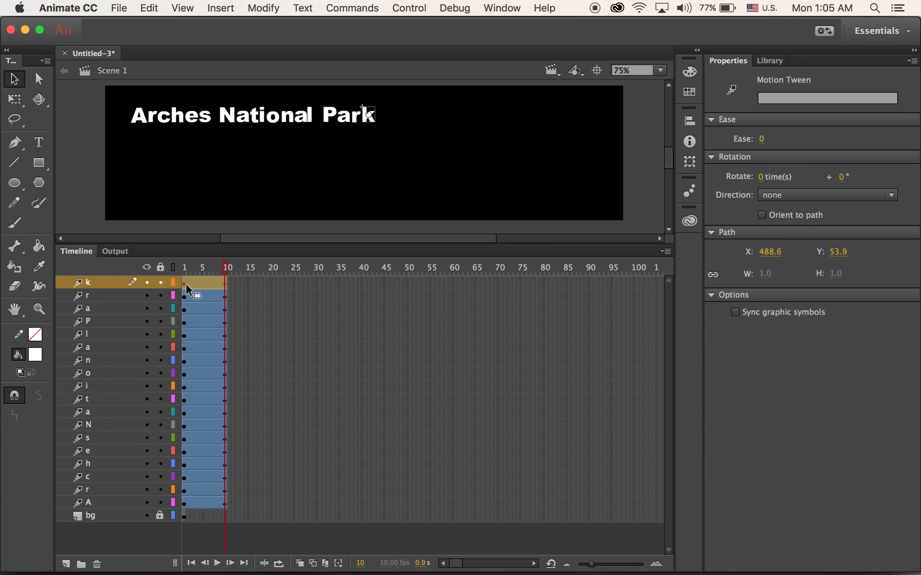
pyautogui.click(185, 283)
pyautogui.click(370, 117)
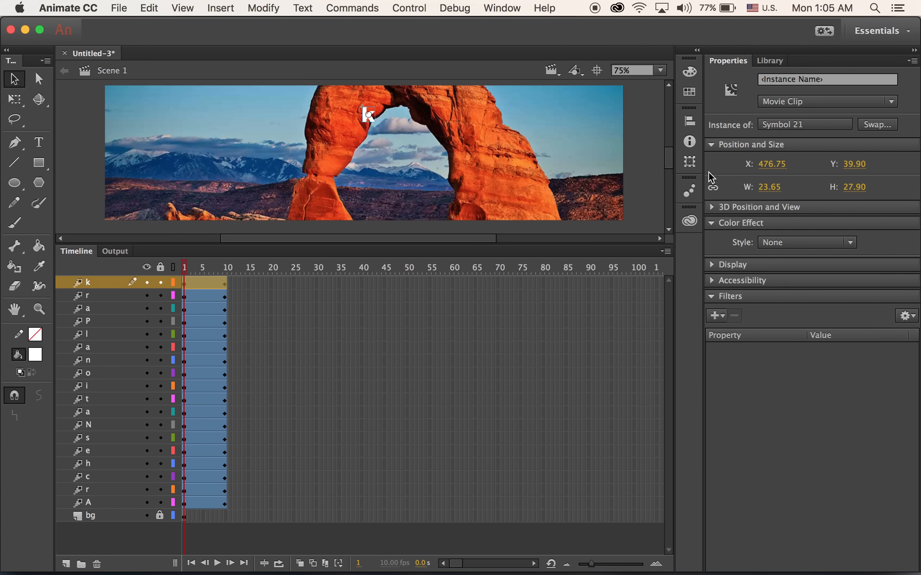
pyautogui.click(697, 163)
pyautogui.click(557, 127)
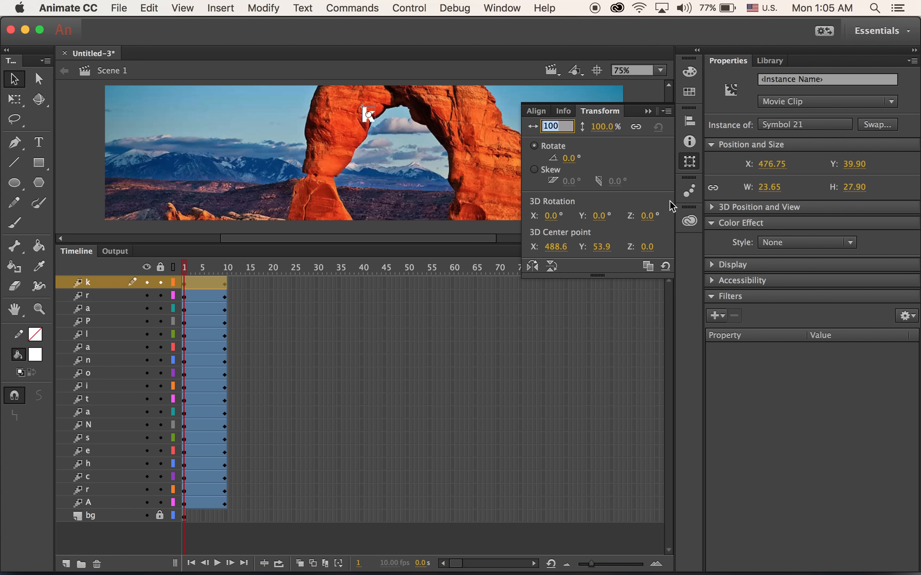
pyautogui.write('70')
pyautogui.press('Return')
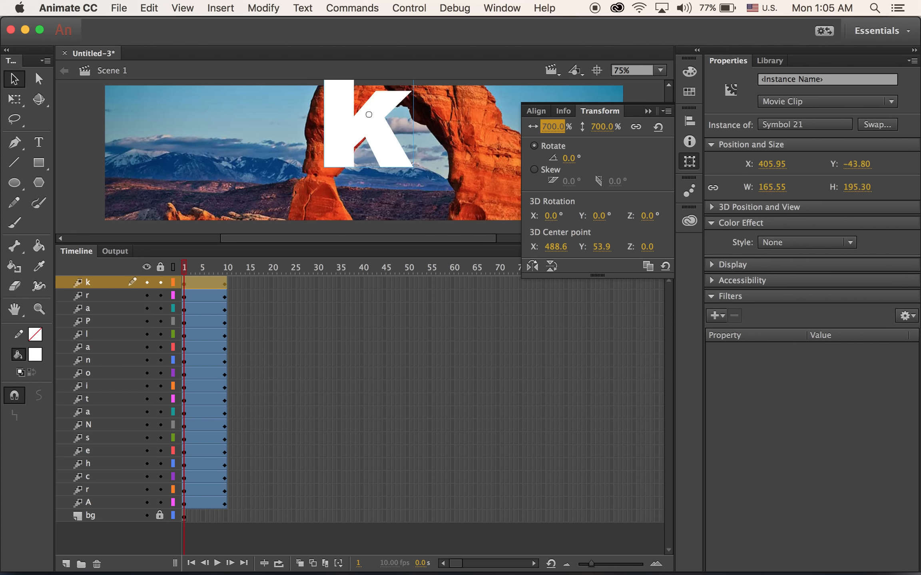
pyautogui.click(566, 159)
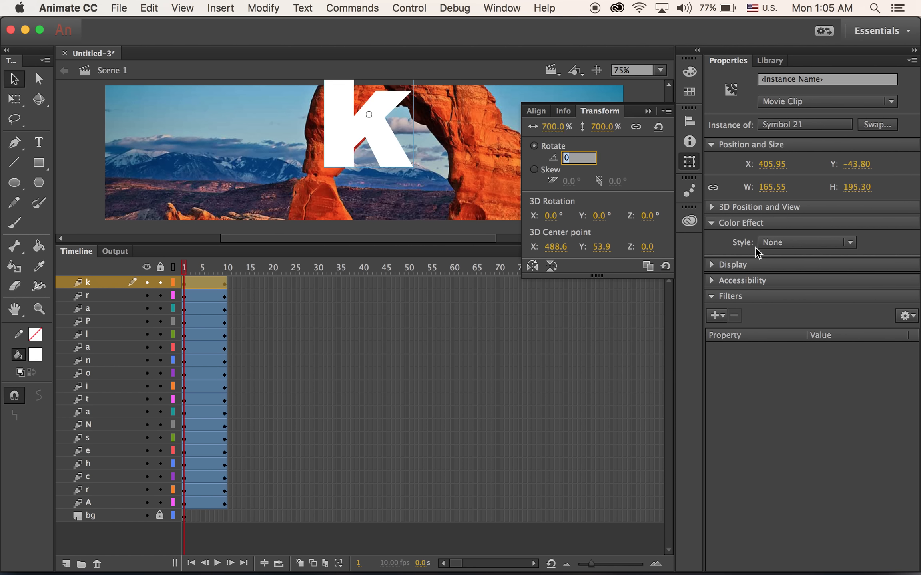
pyautogui.write('90')
pyautogui.press('Return')
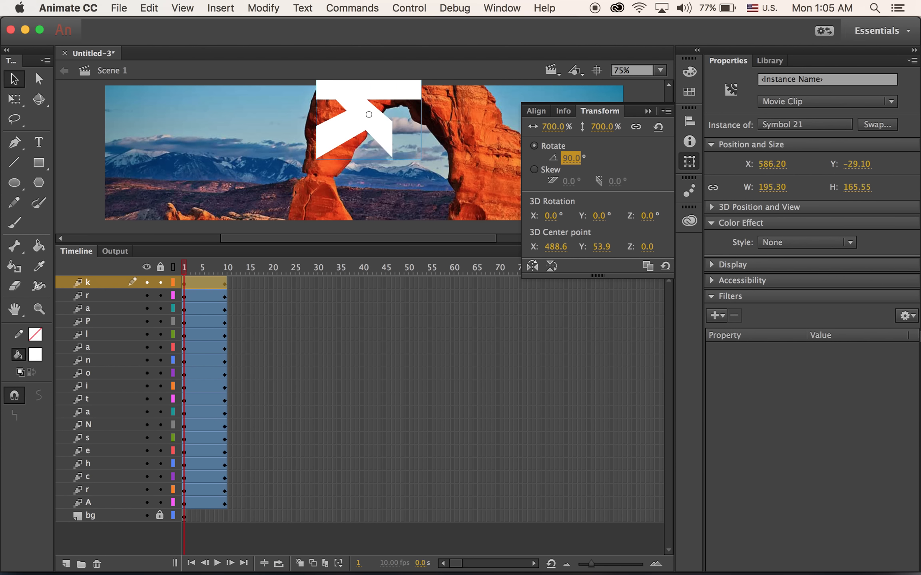
# Step: Apply an Alpha color effect of 0% to the "k" of "Park" at frame 1
pyautogui.click(829, 244)
pyautogui.click(830, 316)
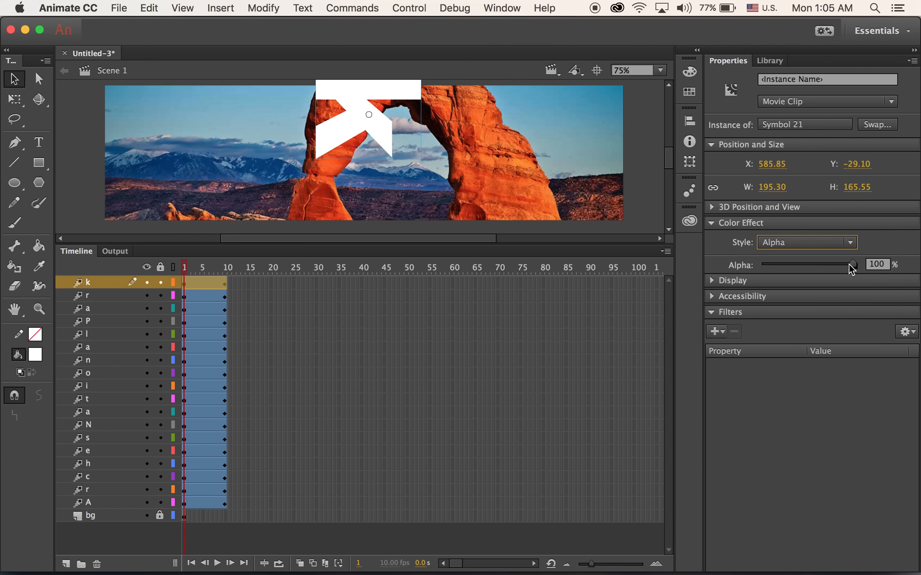
pyautogui.moveTo(847, 265); pyautogui.dragTo(737, 262)
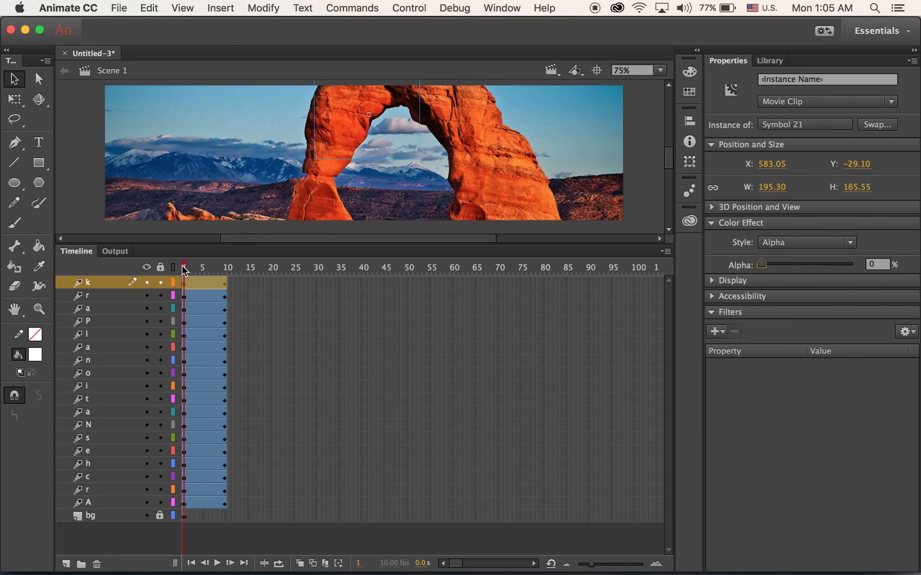
# Step: Set the Alpha of the "k" of "Park" to 100% at frame 10 and preview its tween
pyautogui.moveTo(178, 268); pyautogui.dragTo(227, 267)
pyautogui.click(368, 120)
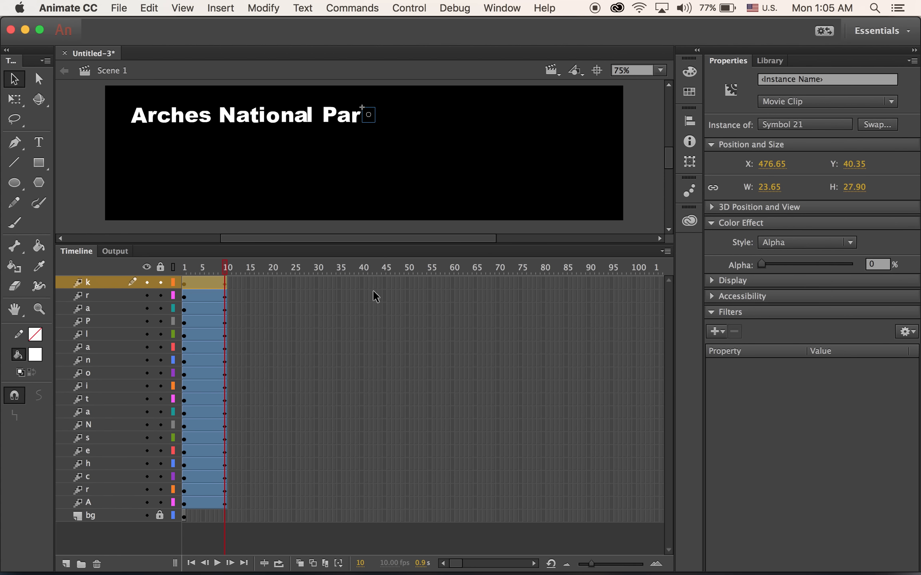
pyautogui.moveTo(764, 264); pyautogui.dragTo(897, 276)
pyautogui.moveTo(225, 268); pyautogui.dragTo(172, 274)
pyautogui.moveTo(230, 284)
pyautogui.mouseDown()
pyautogui.moveTo(239, 284)
pyautogui.moveTo(190, 283)
pyautogui.moveTo(231, 284)
pyautogui.mouseUp()
pyautogui.click(217, 283)
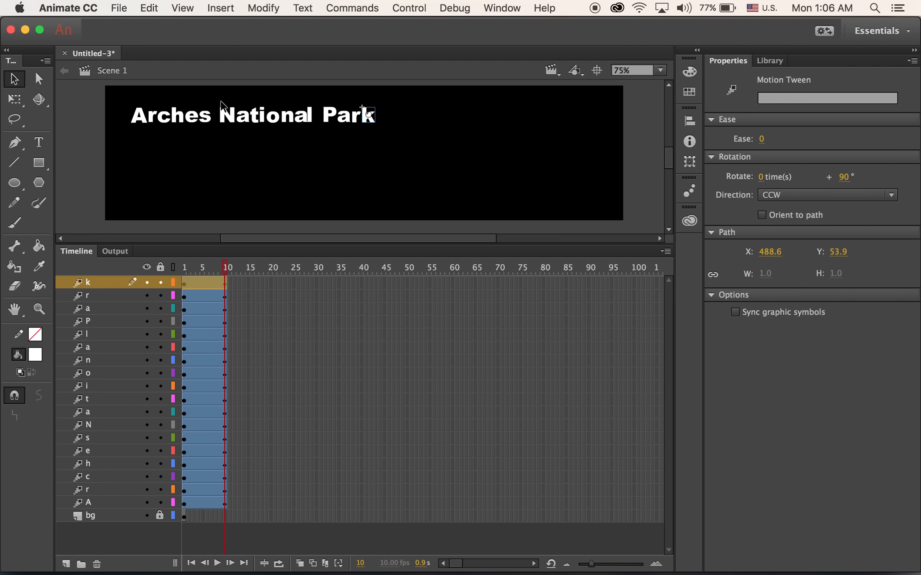
# Step: Align the bottom edges of all title letters at frame 10
pyautogui.click(233, 85)
pyautogui.moveTo(98, 89); pyautogui.dragTo(469, 161)
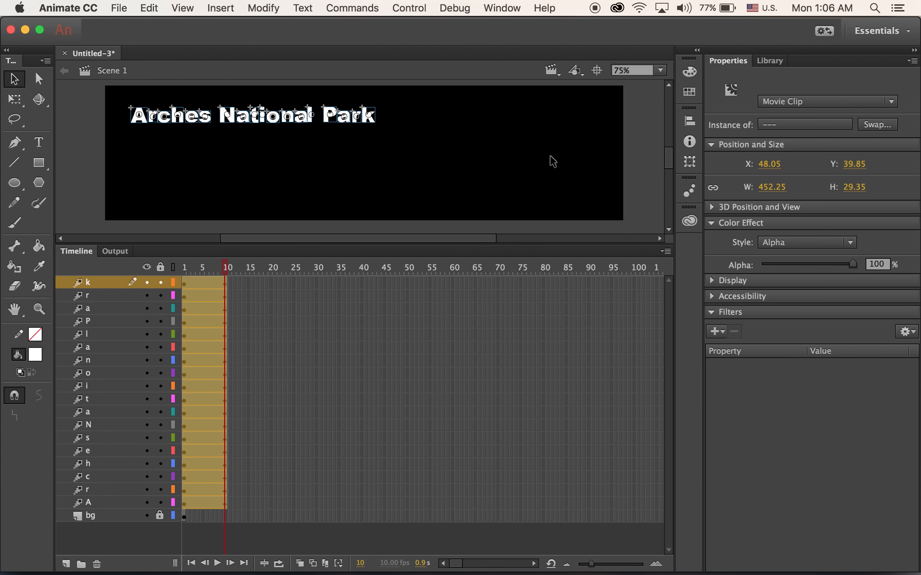
pyautogui.click(689, 121)
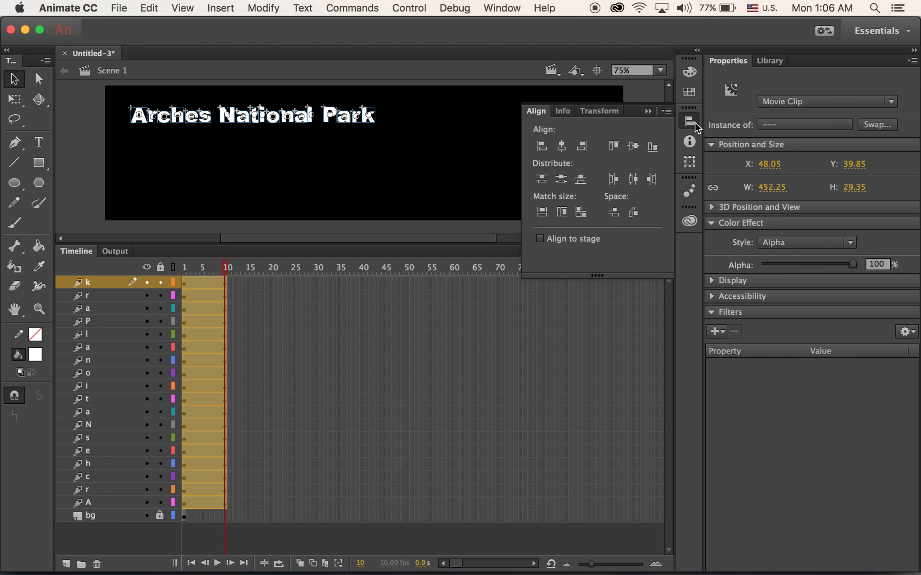
pyautogui.click(654, 151)
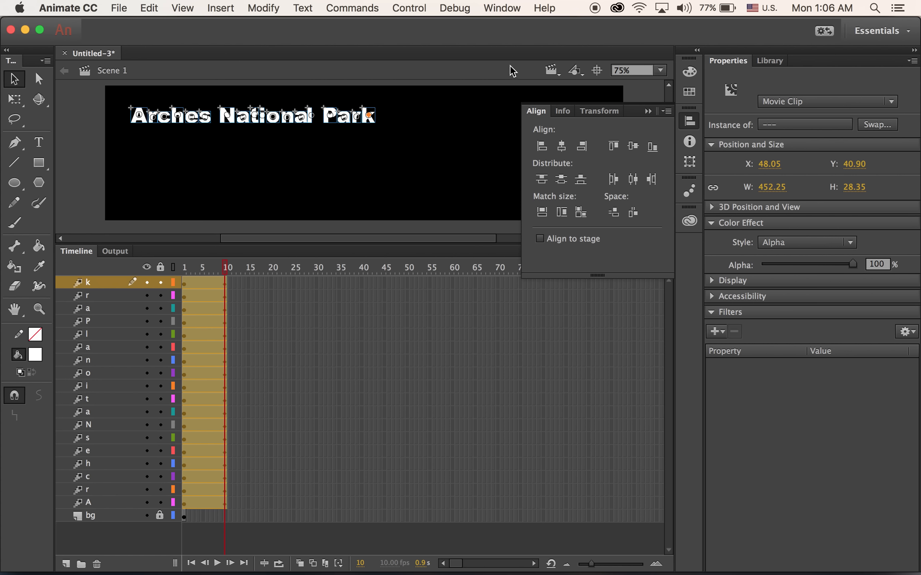
pyautogui.click(466, 77)
pyautogui.click(649, 188)
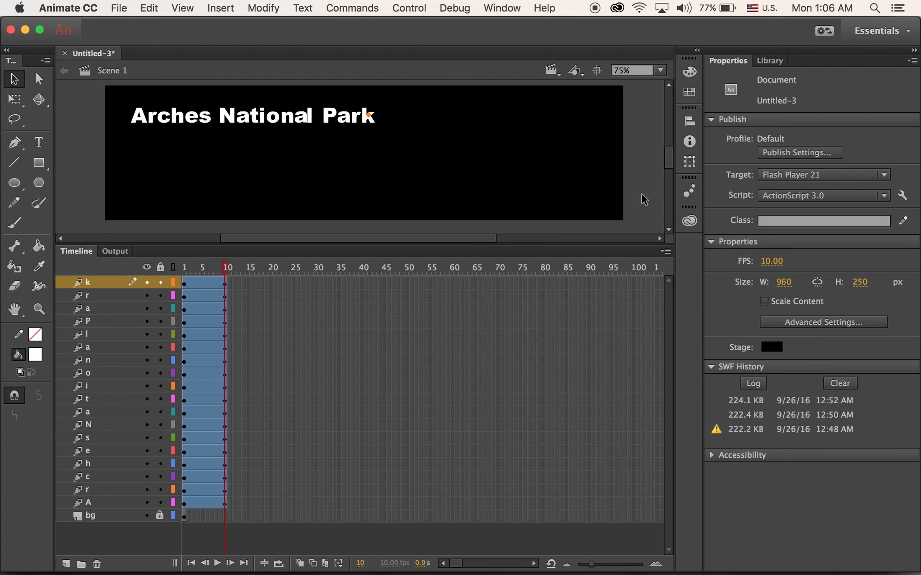
# Step: Set the document frame rate to 24 fps and preview the combined letter animation across frames 1 to 10
pyautogui.moveTo(222, 271); pyautogui.dragTo(250, 283)
pyautogui.moveTo(251, 283); pyautogui.dragTo(184, 275)
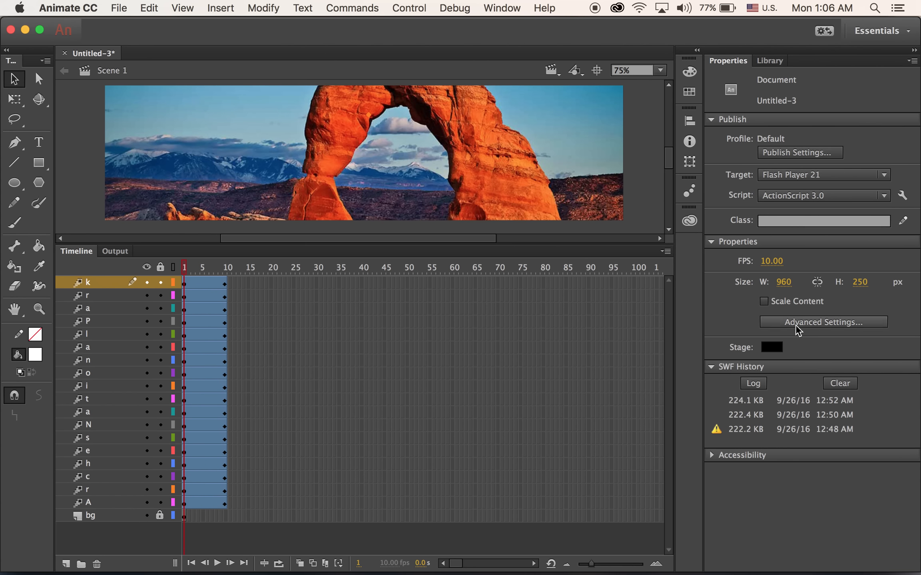
pyautogui.click(772, 261)
pyautogui.write('24')
pyautogui.press('Return')
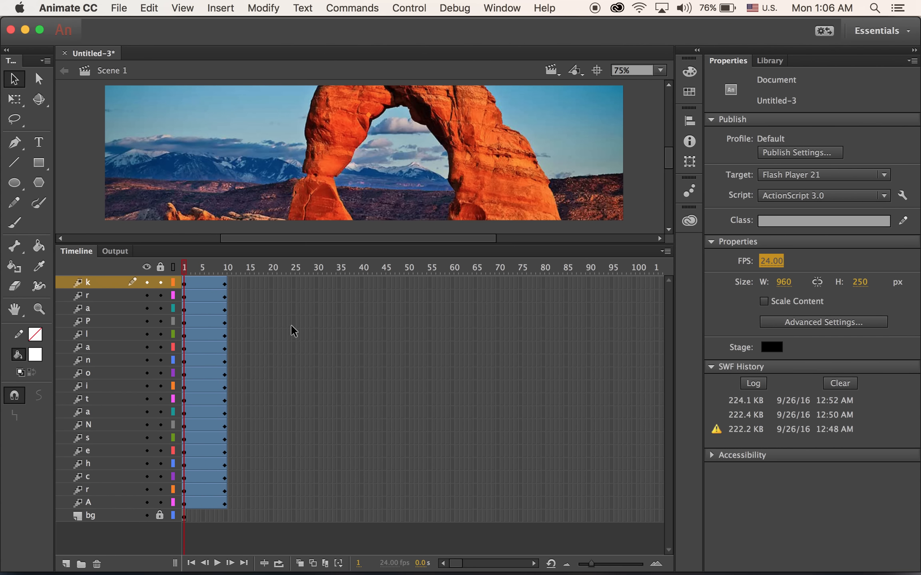
pyautogui.moveTo(181, 267); pyautogui.dragTo(229, 274)
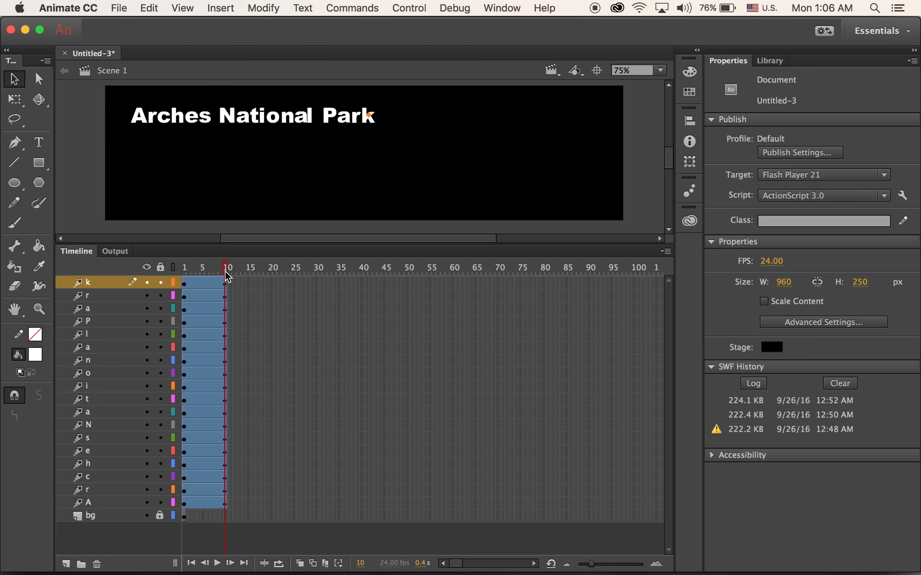
pyautogui.moveTo(224, 272); pyautogui.dragTo(185, 274)
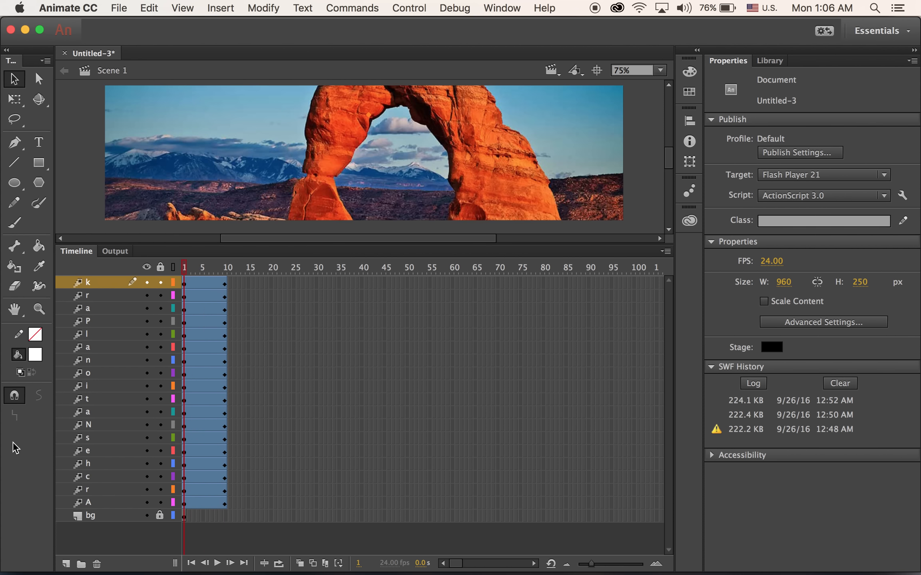
# Step: Stagger the tween spans of "r", "c", "h" and "e" in "Arches" to start at frames 6, 11, 16 and 21
pyautogui.click(103, 498)
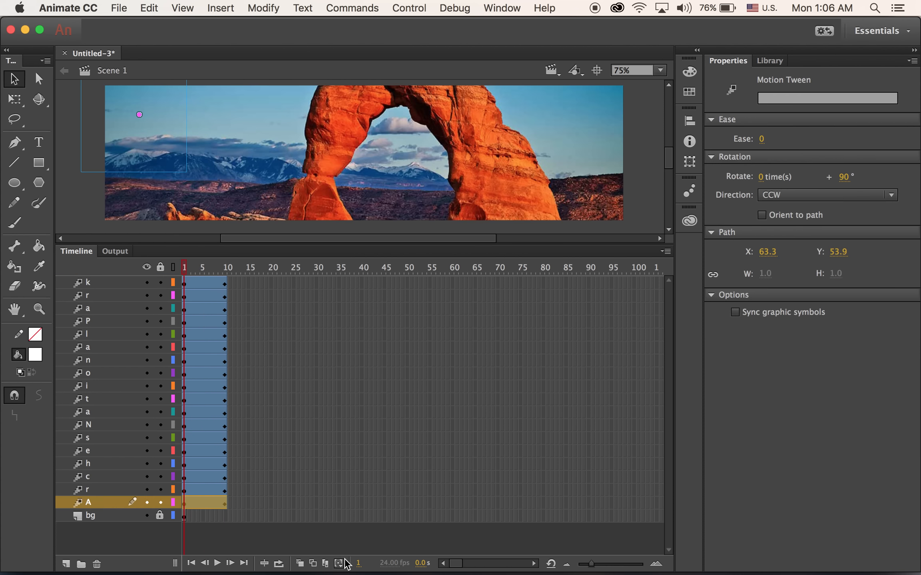
pyautogui.click(113, 492)
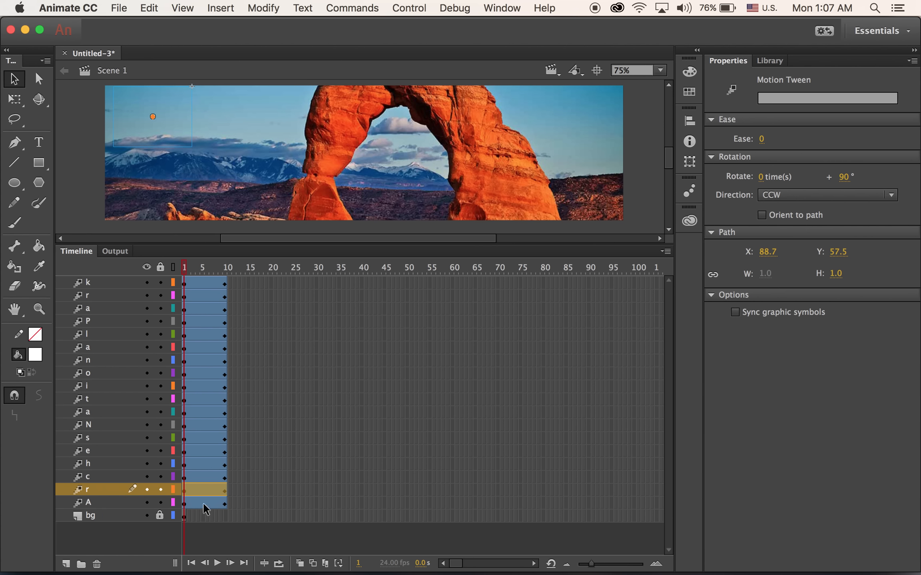
pyautogui.moveTo(198, 484); pyautogui.dragTo(218, 485)
pyautogui.click(117, 473)
pyautogui.click(197, 475)
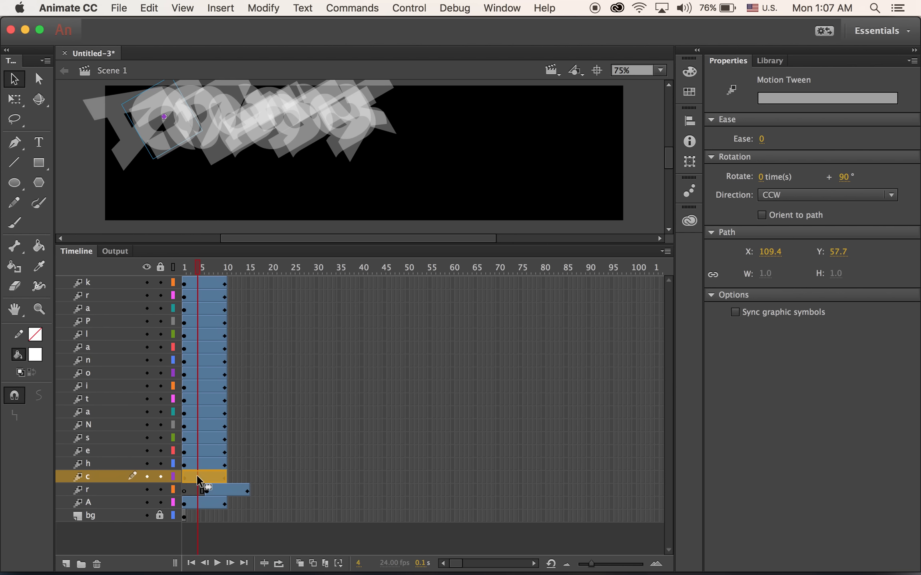
pyautogui.moveTo(243, 476); pyautogui.dragTo(267, 463)
pyautogui.click(116, 465)
pyautogui.click(121, 450)
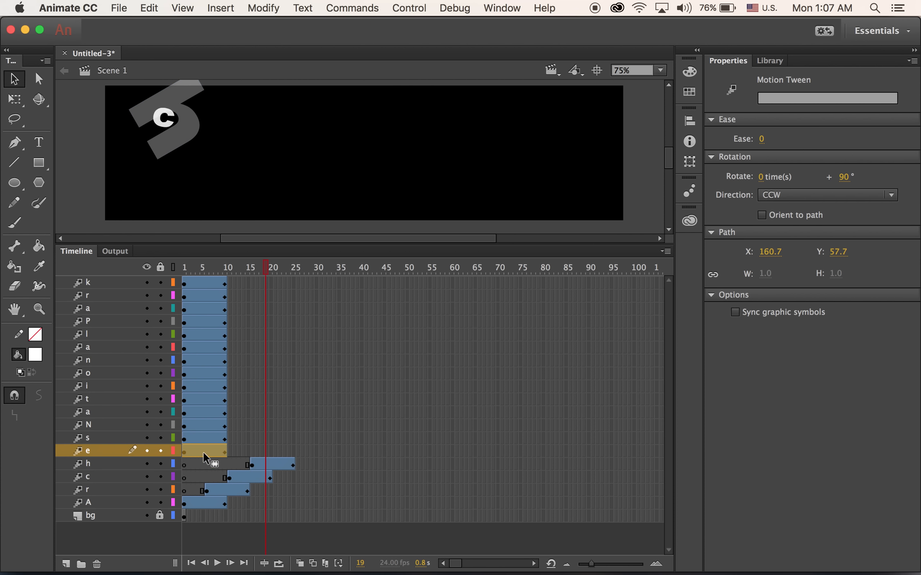
pyautogui.moveTo(203, 451); pyautogui.dragTo(227, 452)
pyautogui.moveTo(290, 449); pyautogui.dragTo(291, 449)
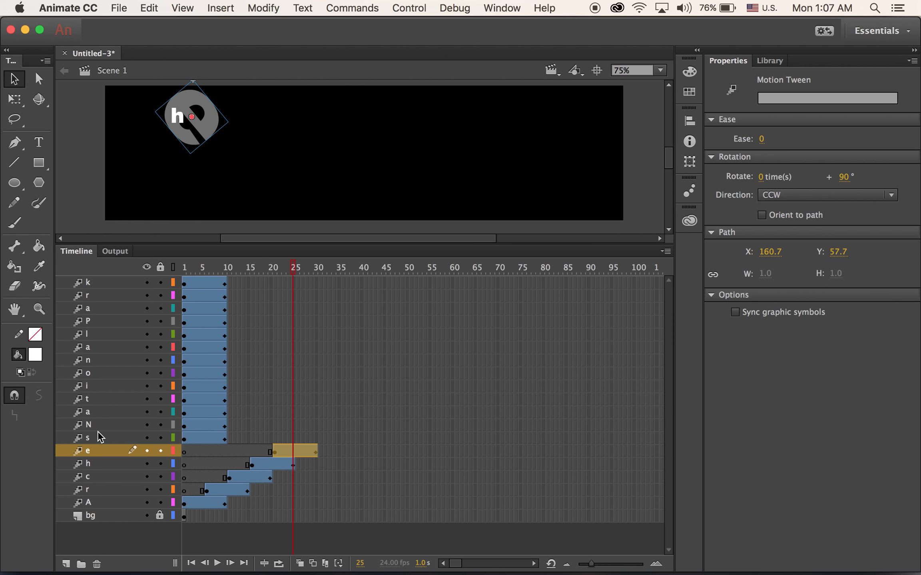
# Step: Move the tween spans of the "s" of "Arches" and the "N", "a" and "t" of "National" to start at frames 26, 31, 36 and 41
pyautogui.click(110, 439)
pyautogui.moveTo(200, 435); pyautogui.dragTo(310, 437)
pyautogui.click(95, 426)
pyautogui.moveTo(191, 422); pyautogui.dragTo(330, 428)
pyautogui.click(115, 413)
pyautogui.moveTo(208, 413); pyautogui.dragTo(368, 414)
pyautogui.click(116, 400)
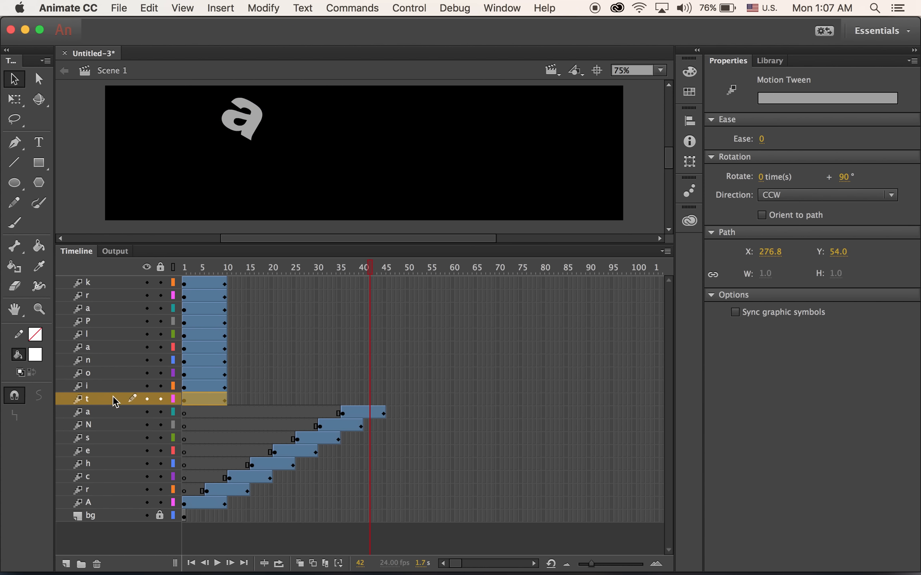
pyautogui.moveTo(206, 399); pyautogui.dragTo(386, 399)
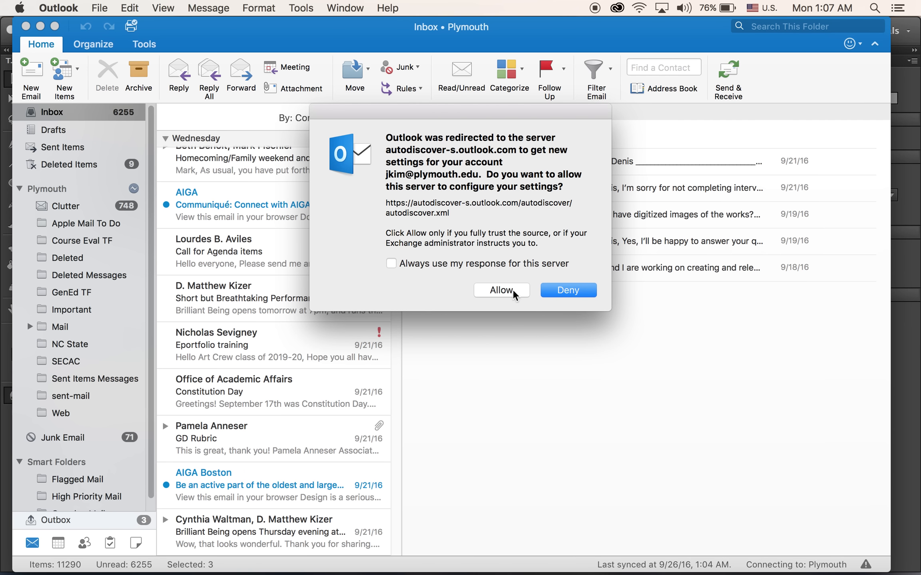
# Step: Allow the redirected server to configure the Outlook account settings, and switch back to Animate
pyautogui.click(501, 291)
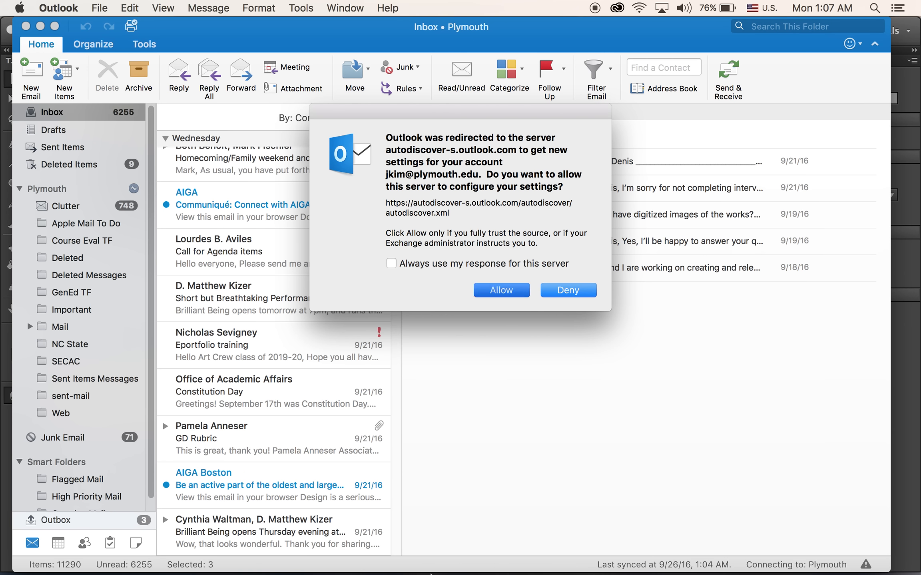
pyautogui.moveTo(468, 573)
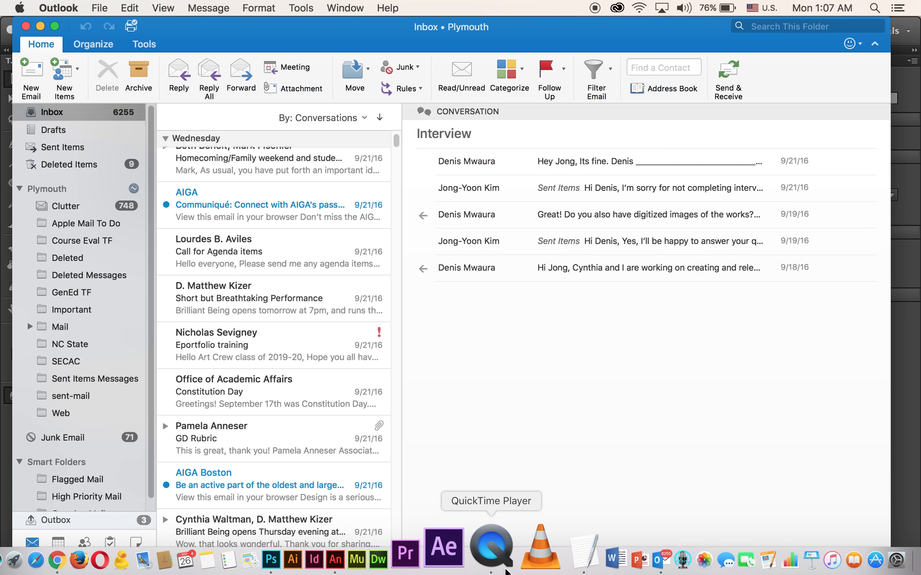
pyautogui.click(440, 567)
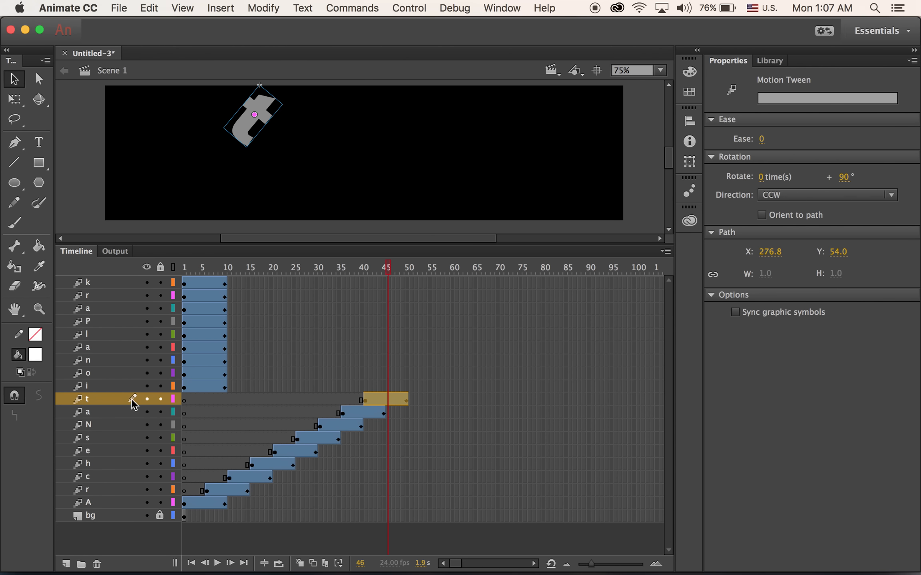
# Step: Move the tween spans of the "i", "o" and second "n" of "National" to start at frames 46, 51 and 56
pyautogui.click(107, 386)
pyautogui.moveTo(203, 384); pyautogui.dragTo(293, 380)
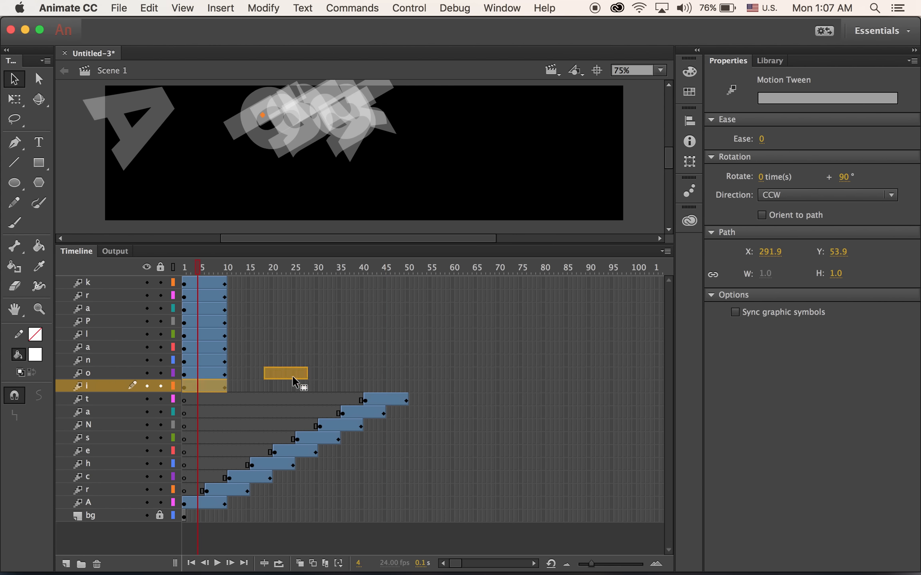
pyautogui.moveTo(400, 384); pyautogui.dragTo(404, 387)
pyautogui.click(133, 374)
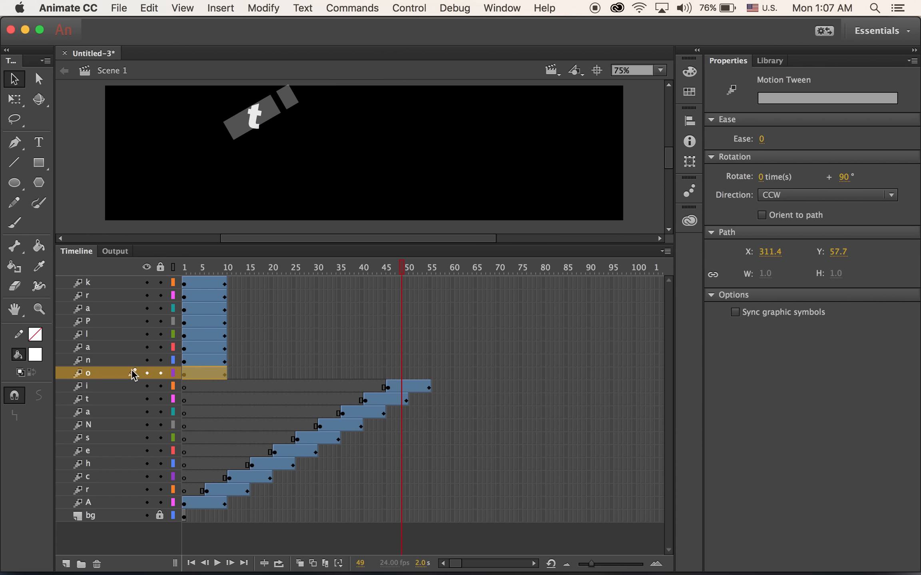
pyautogui.moveTo(205, 369); pyautogui.dragTo(362, 373)
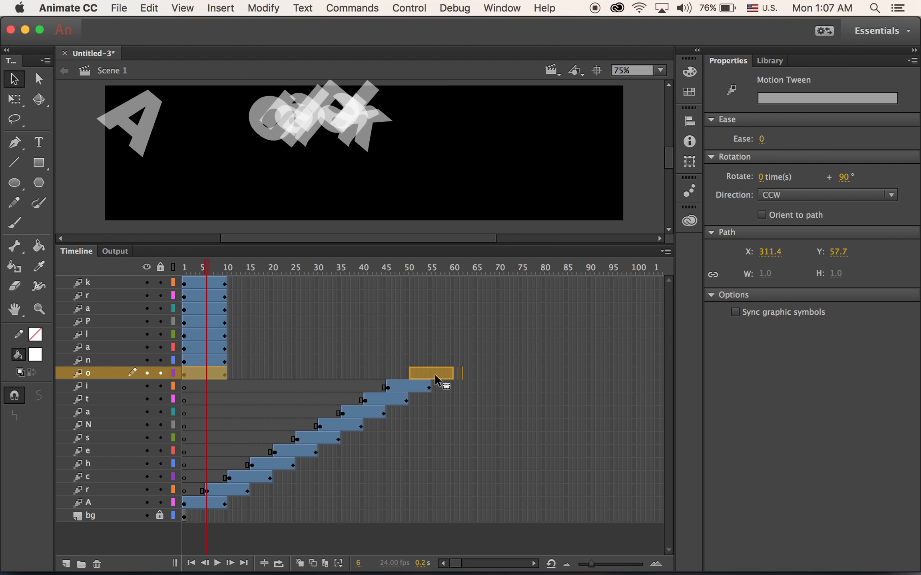
pyautogui.moveTo(435, 374); pyautogui.dragTo(435, 374)
pyautogui.click(108, 360)
pyautogui.moveTo(205, 360); pyautogui.dragTo(455, 361)
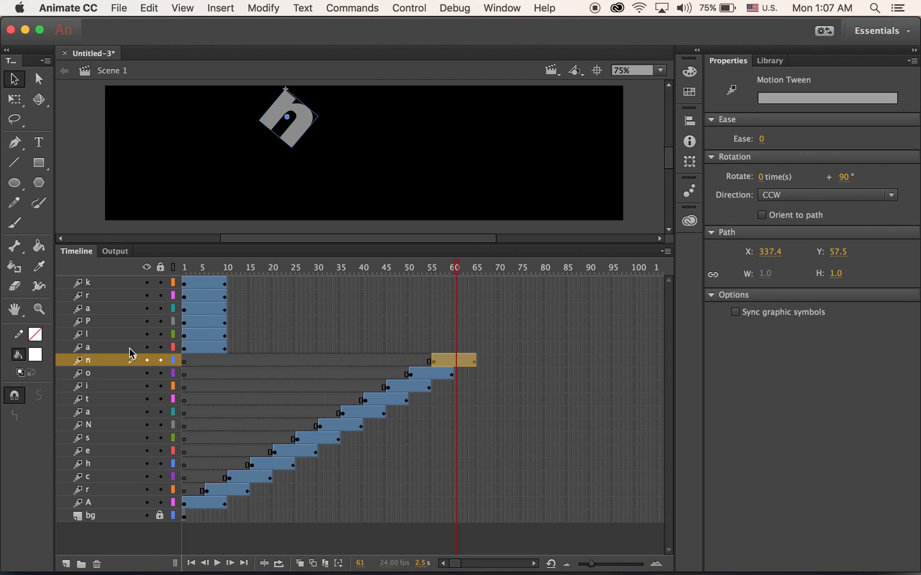
# Step: Move the tween spans of the last "a" and "l" of "National" and the "P" of "Park" to start at frames 61, 66 and 71
pyautogui.click(96, 347)
pyautogui.moveTo(198, 346); pyautogui.dragTo(416, 344)
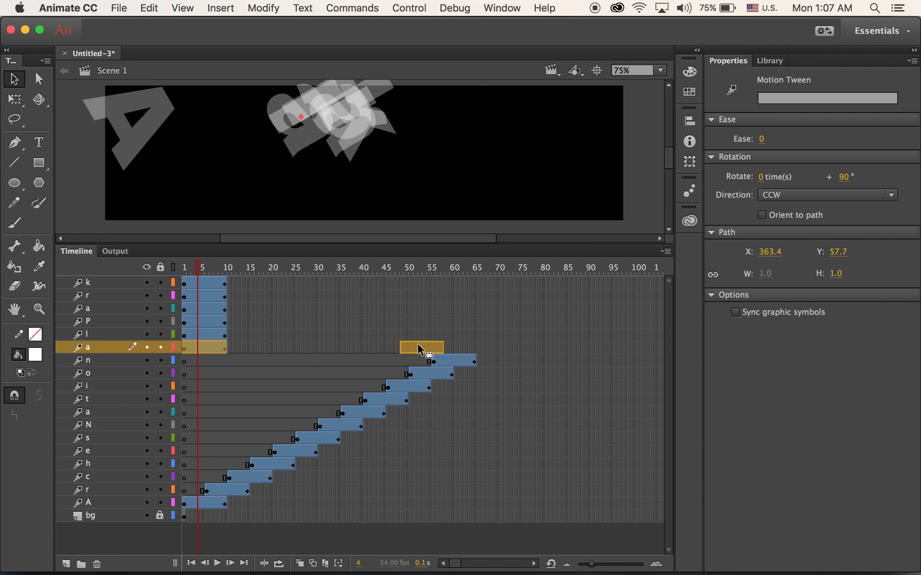
pyautogui.moveTo(471, 346); pyautogui.dragTo(472, 346)
pyautogui.moveTo(210, 334); pyautogui.dragTo(499, 337)
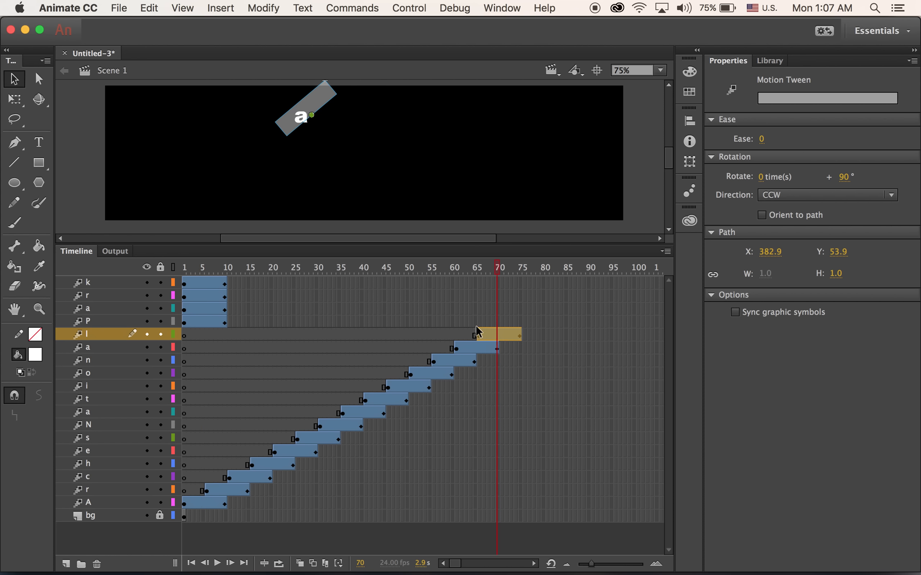
pyautogui.click(126, 324)
pyautogui.moveTo(202, 319); pyautogui.dragTo(518, 324)
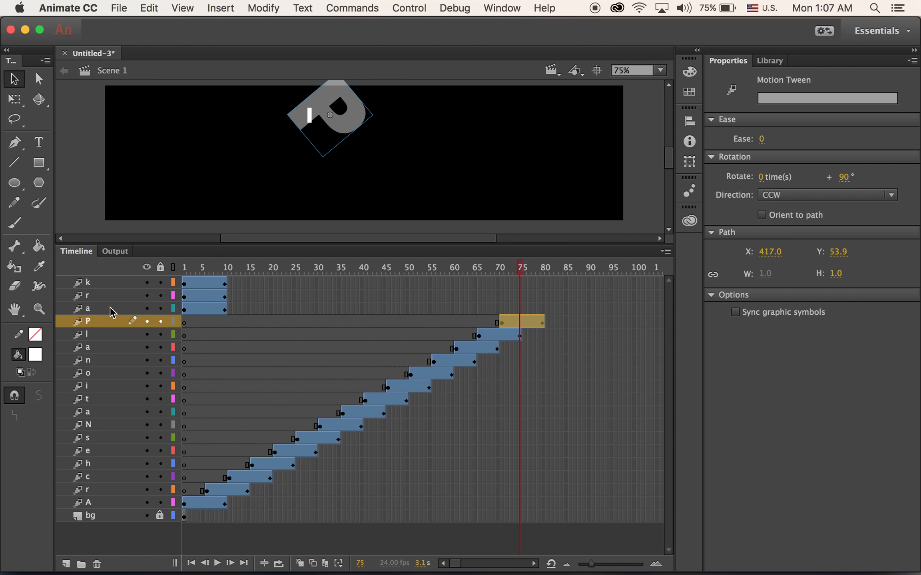
# Step: Move the tween spans of the "a", "r" and "k" of "Park" to start at frames 76, 81 and 86
pyautogui.click(200, 308)
pyautogui.moveTo(199, 312); pyautogui.dragTo(542, 310)
pyautogui.click(125, 297)
pyautogui.moveTo(212, 296); pyautogui.dragTo(572, 291)
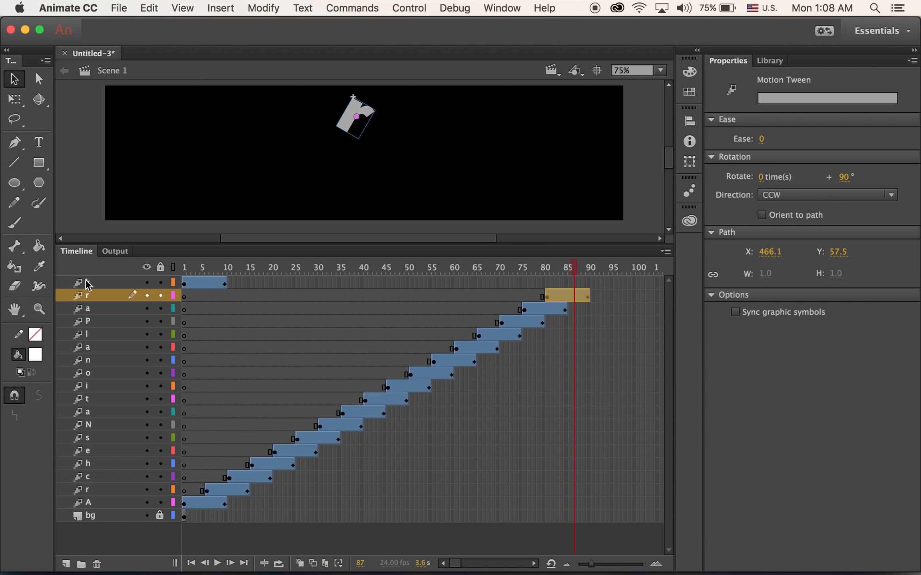
pyautogui.click(219, 282)
pyautogui.moveTo(220, 284); pyautogui.dragTo(91, 308)
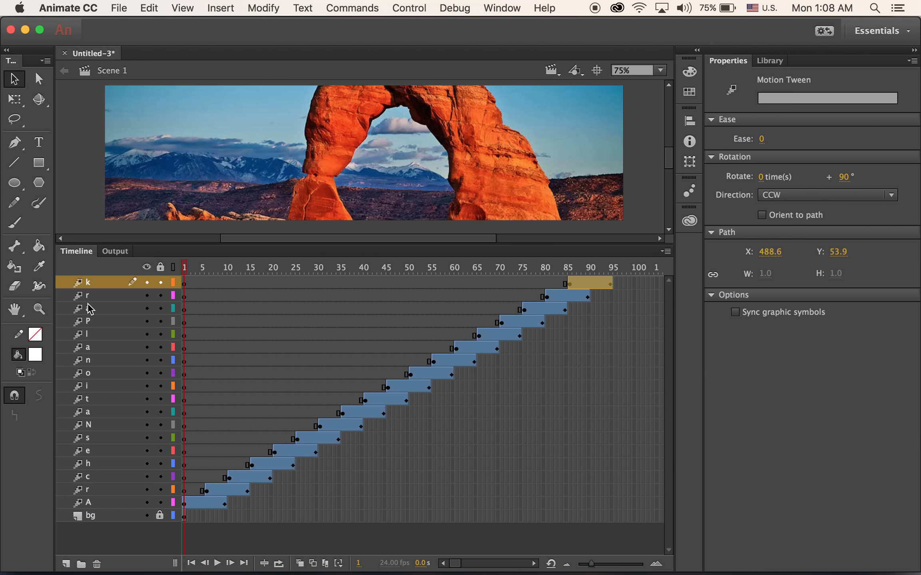
# Step: Extend all the letter layers and the bg layer to frame 95 by inserting frames
pyautogui.moveTo(186, 275); pyautogui.dragTo(166, 383)
pyautogui.click(610, 296)
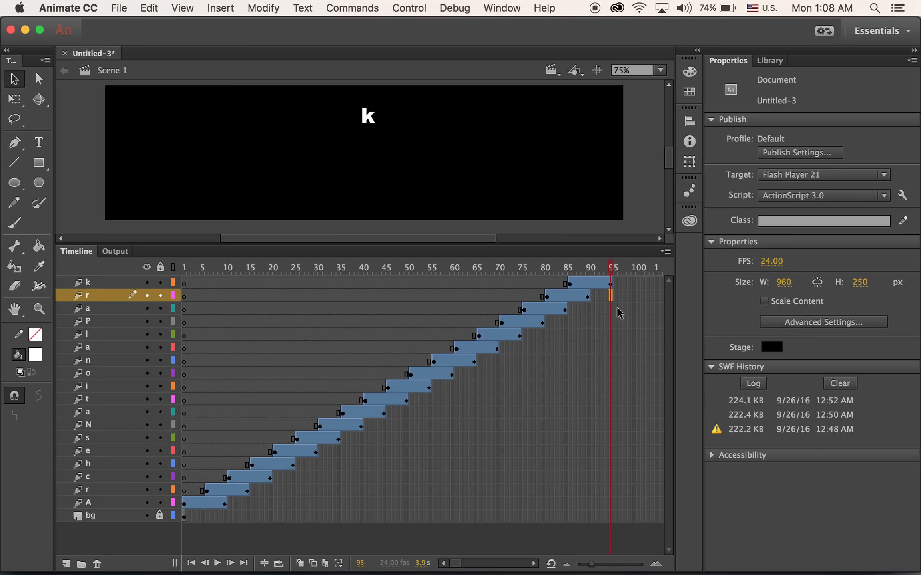
pyautogui.keyDown('shift'); pyautogui.click(611, 516); pyautogui.keyUp('shift')
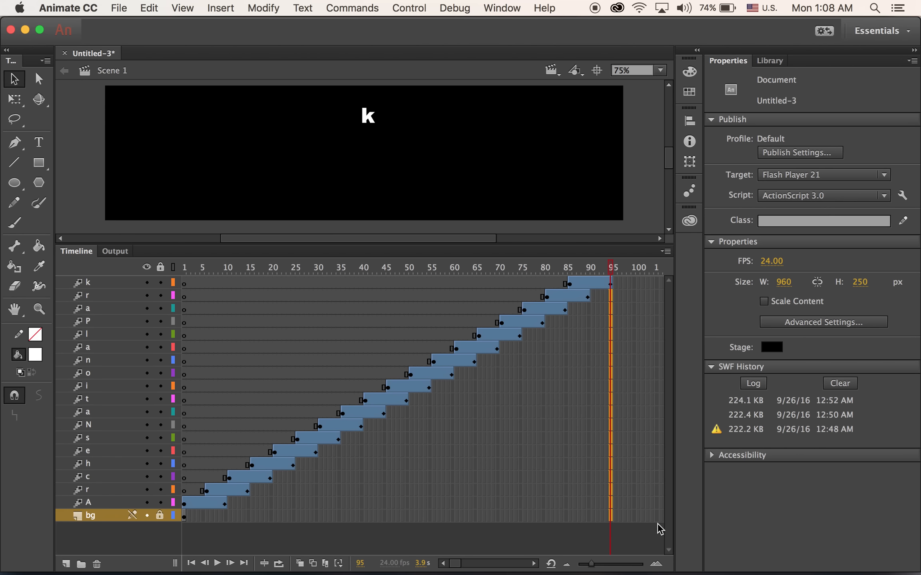
pyautogui.press('F5')
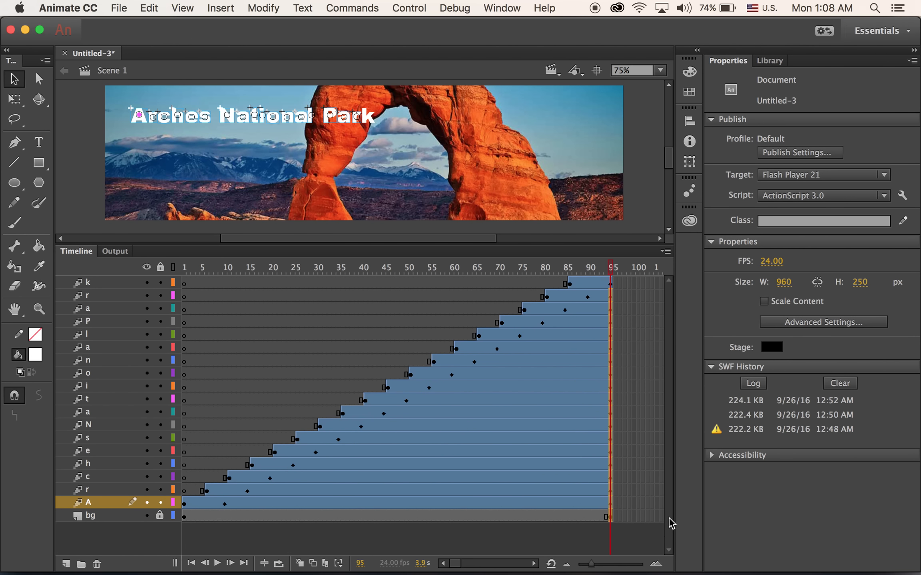
# Step: Preview the staggered letter animation on the timeline and in a test movie, and close the test window
pyautogui.moveTo(612, 267); pyautogui.dragTo(542, 266)
pyautogui.moveTo(500, 296); pyautogui.dragTo(78, 334)
pyautogui.press('Return')
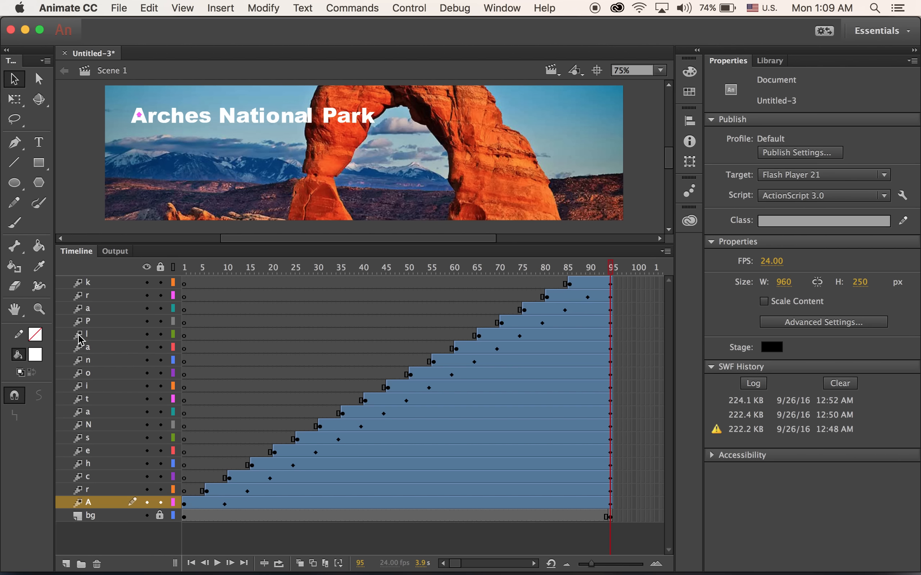
pyautogui.press('super+Return')
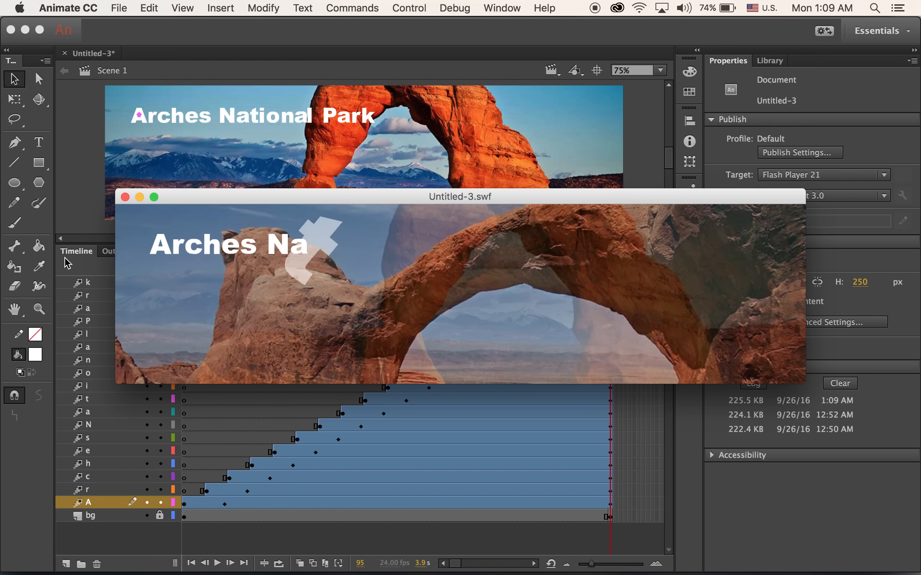
pyautogui.press('super+w')
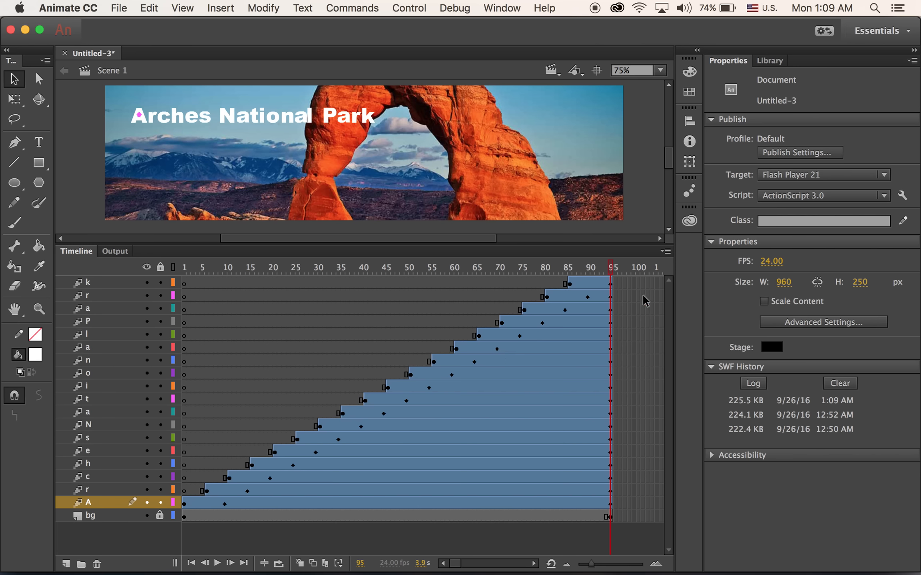
# Step: Extend all the letter layers and the bg layer to frame 200, and test the movie
pyautogui.hscroll(5, 611, 273)
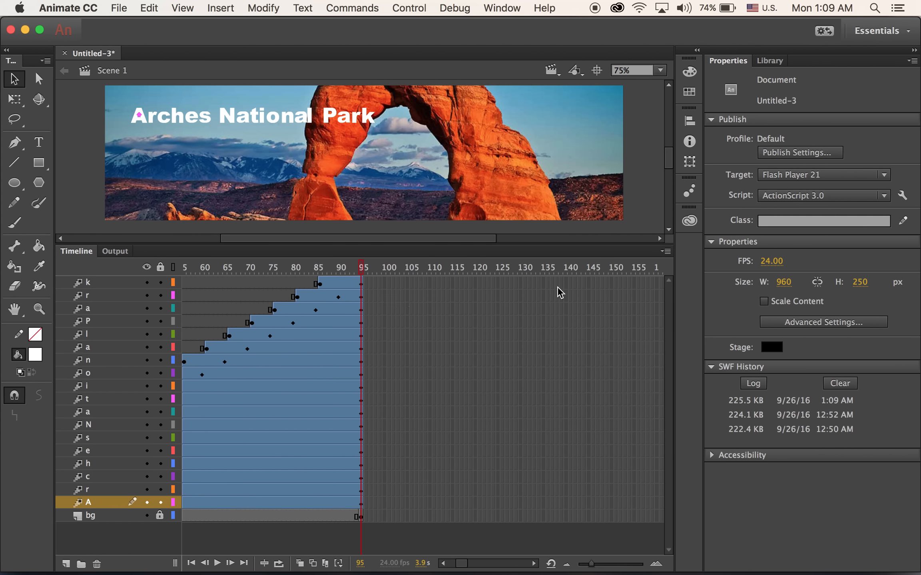
pyautogui.hscroll(3, 657, 273)
pyautogui.hscroll(1, 672, 275)
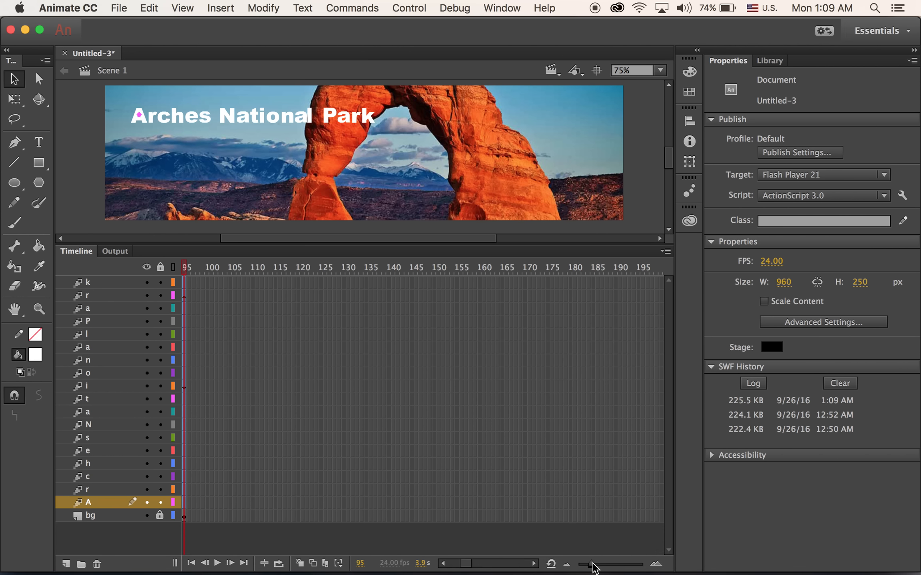
pyautogui.moveTo(592, 563); pyautogui.dragTo(590, 564)
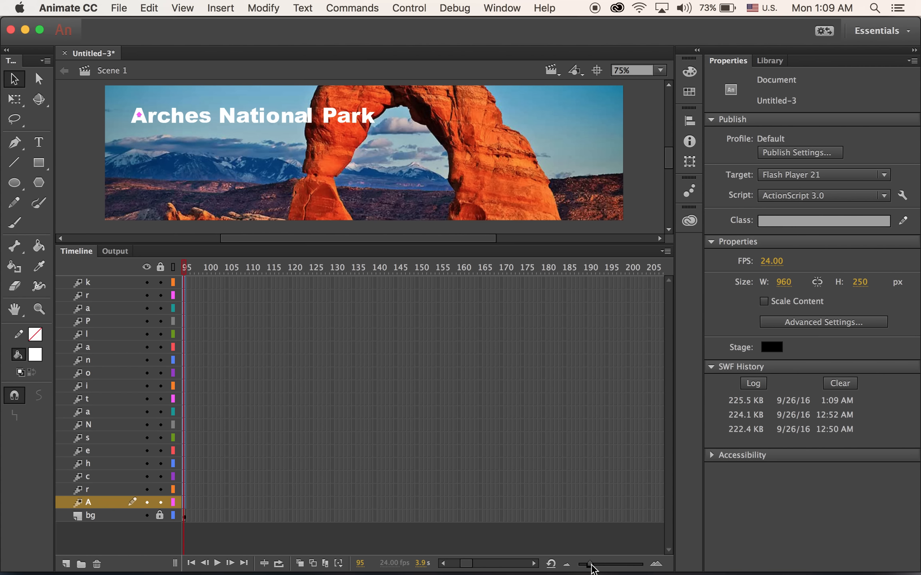
pyautogui.click(628, 283)
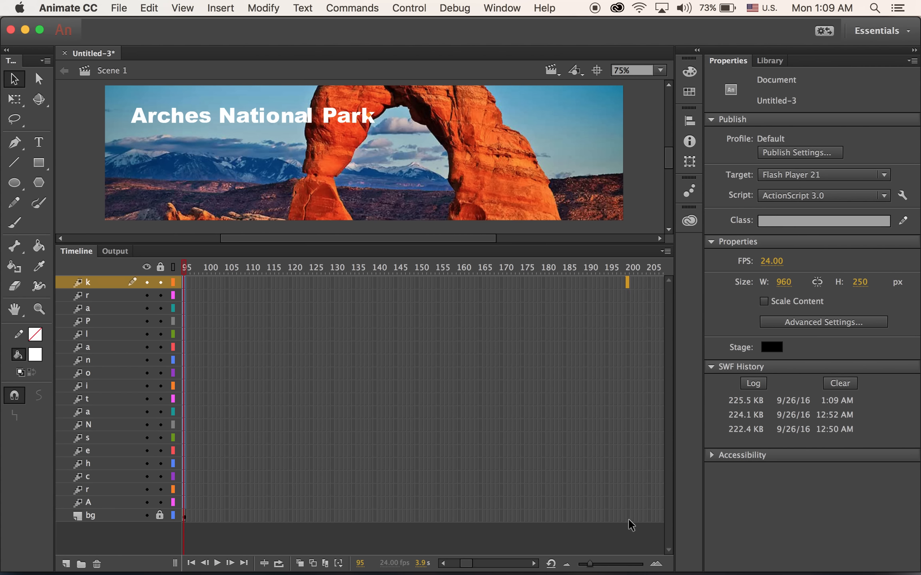
pyautogui.keyDown('shift'); pyautogui.click(628, 518); pyautogui.keyUp('shift')
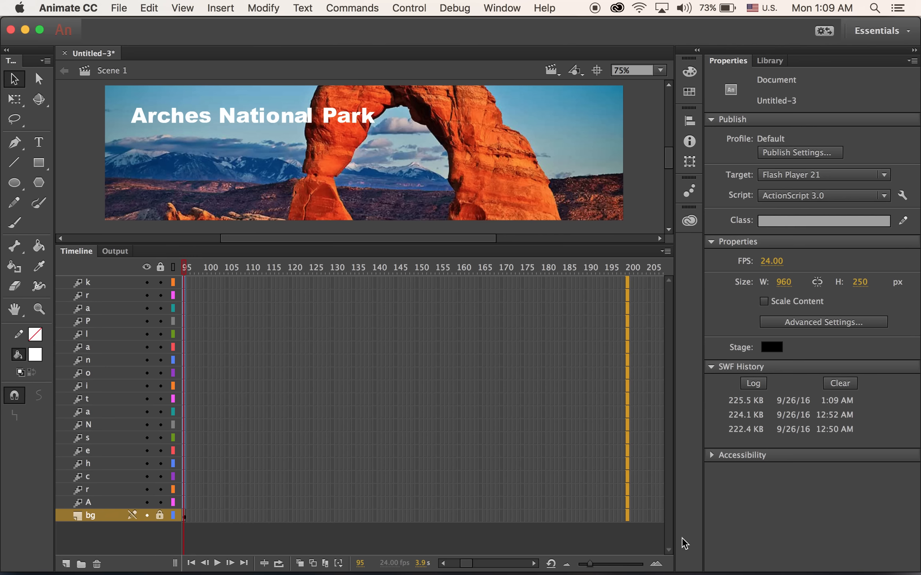
pyautogui.press('F5')
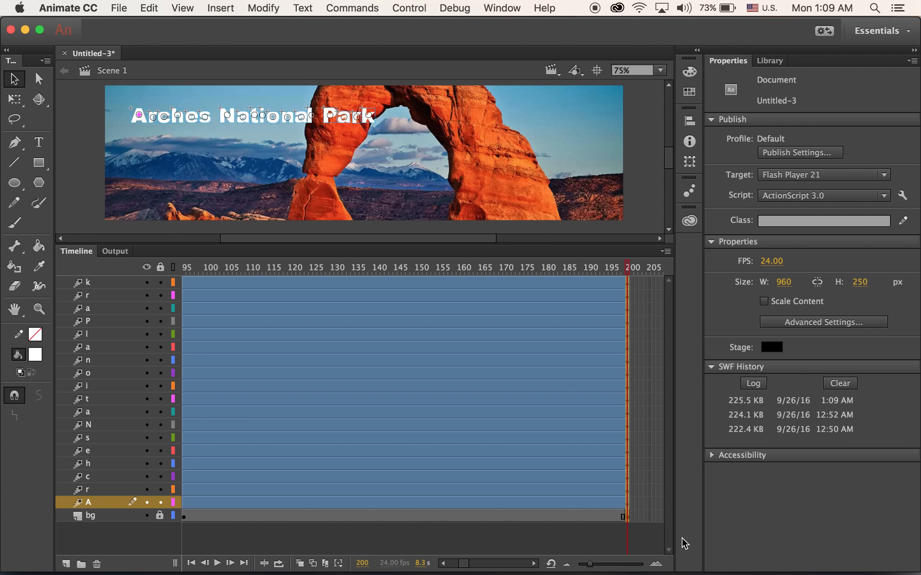
pyautogui.press('super+Return')
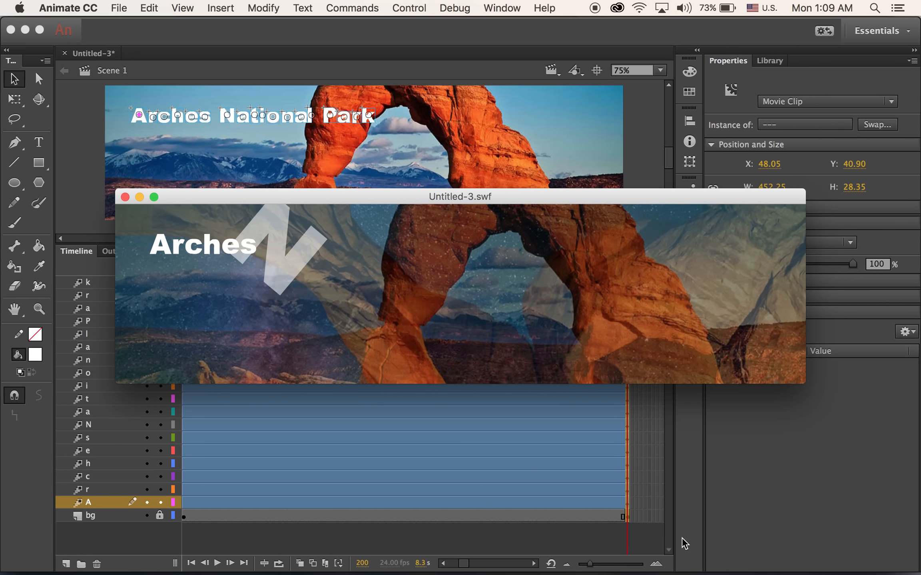